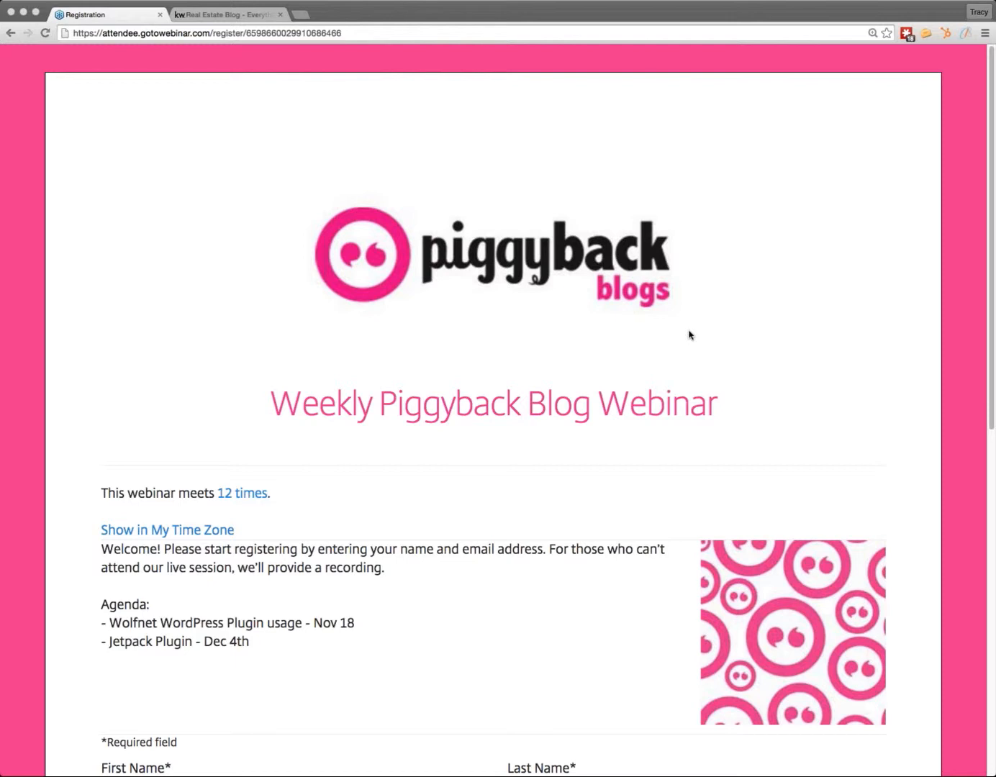
# View wordpress.com in a new tab and close that tab to return to the webinar registration page
pyautogui.click(307, 25)
pyautogui.press('super+t')
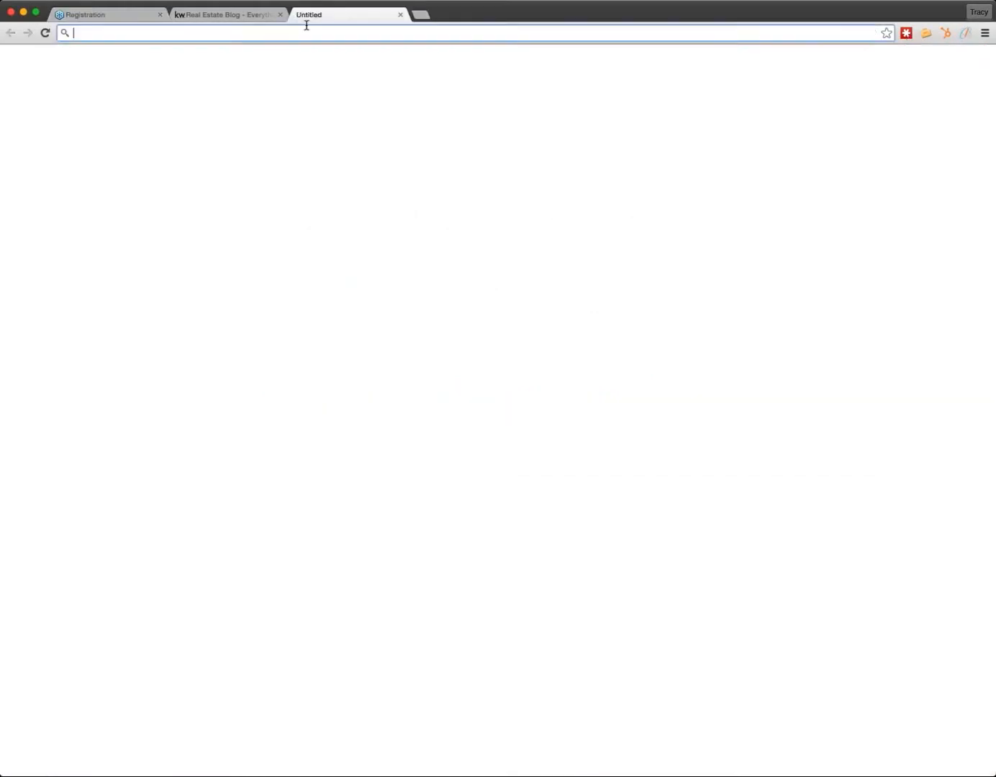
pyautogui.write('wordpress.com')
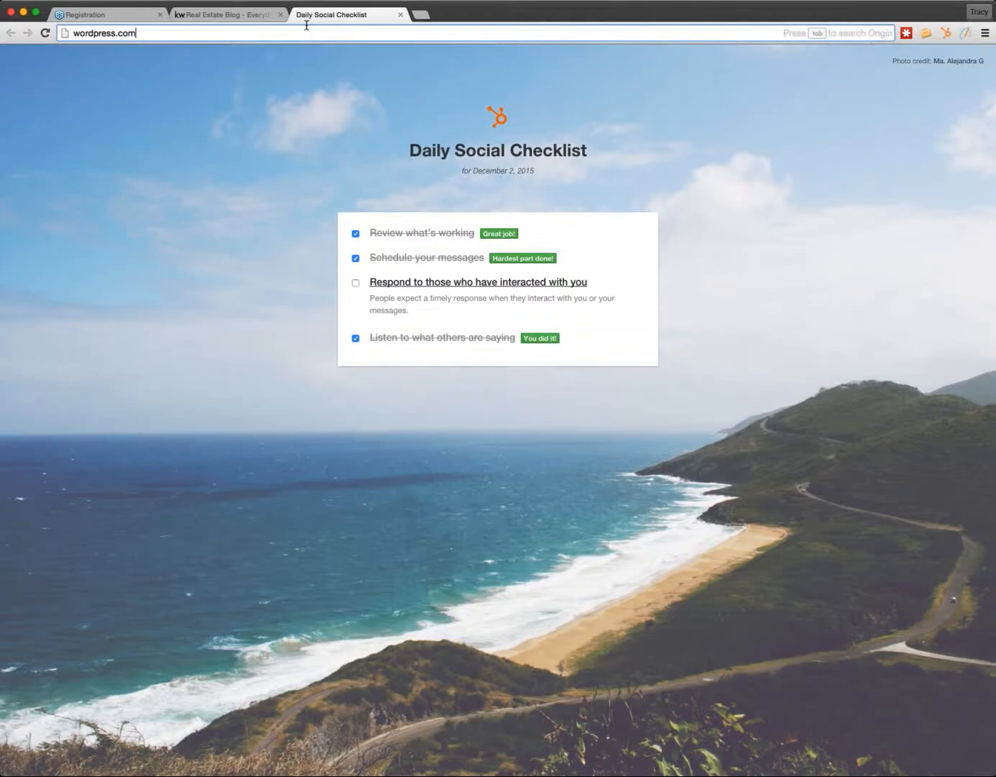
pyautogui.press('Return')
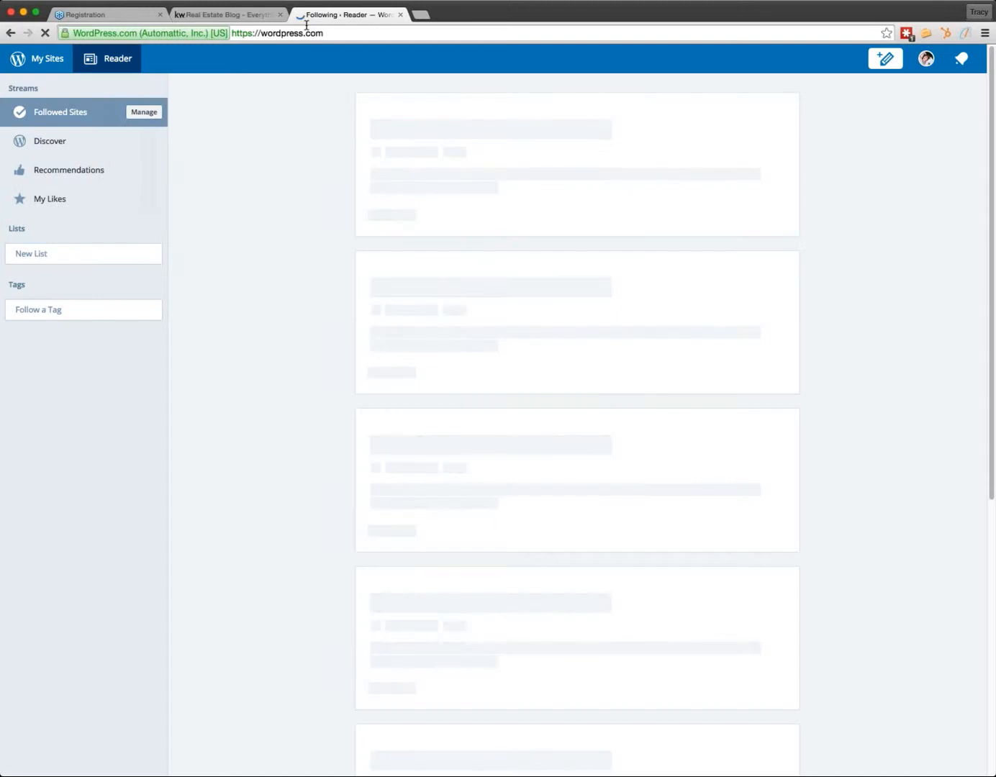
pyautogui.click(400, 13)
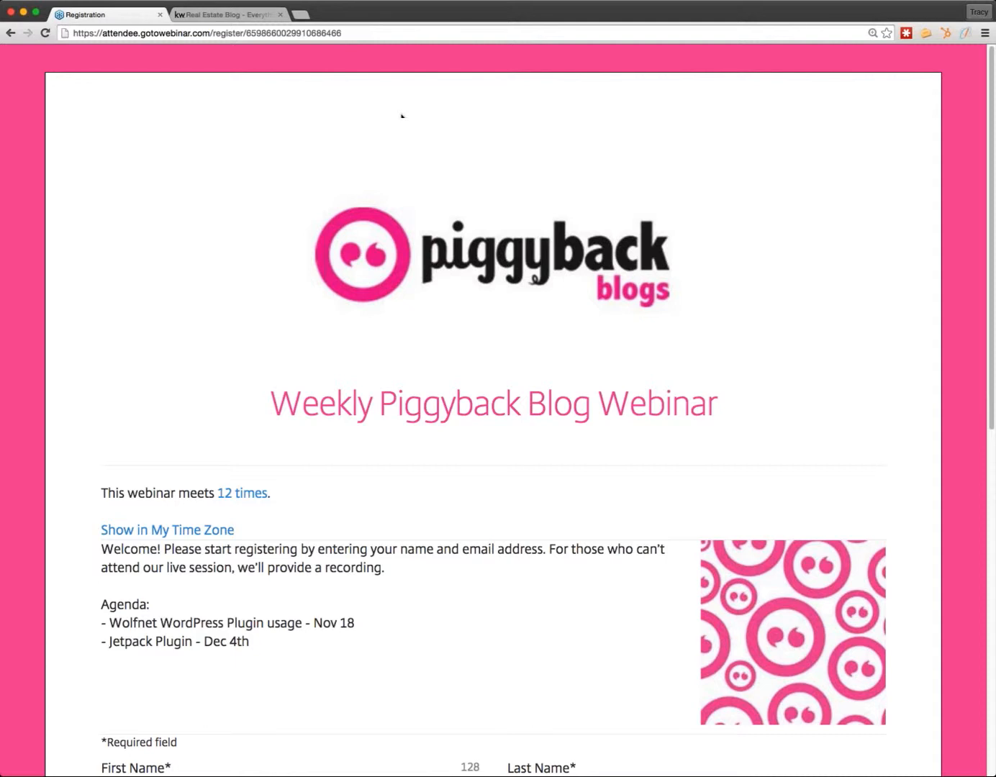
pyautogui.click(311, 81)
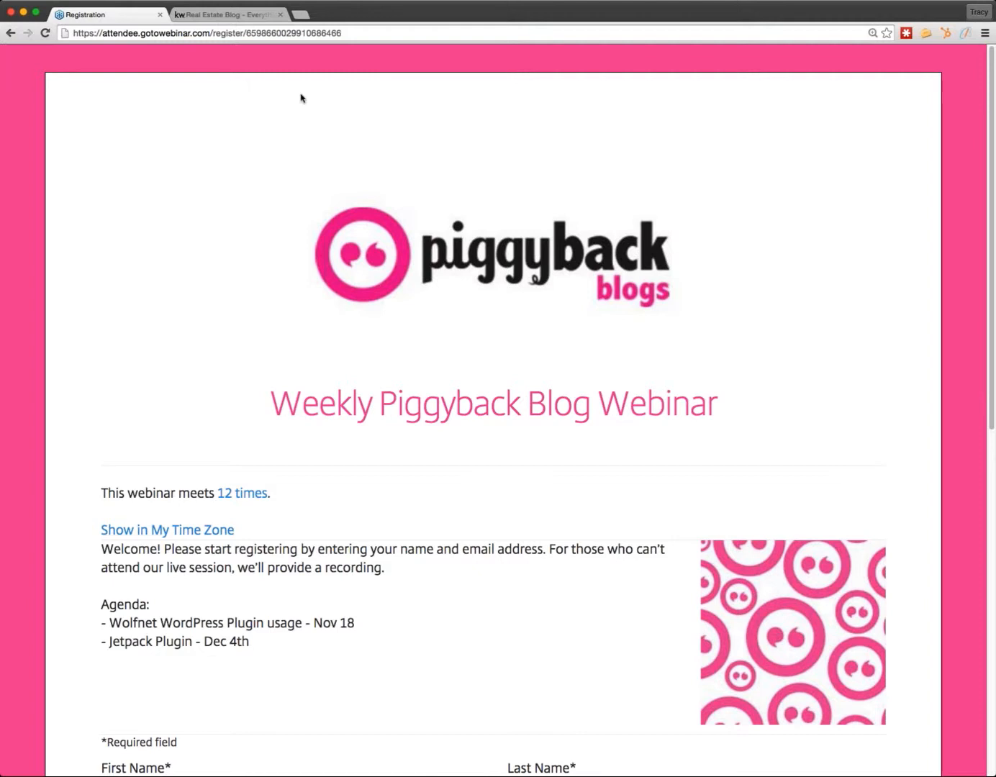
pyautogui.click(219, 17)
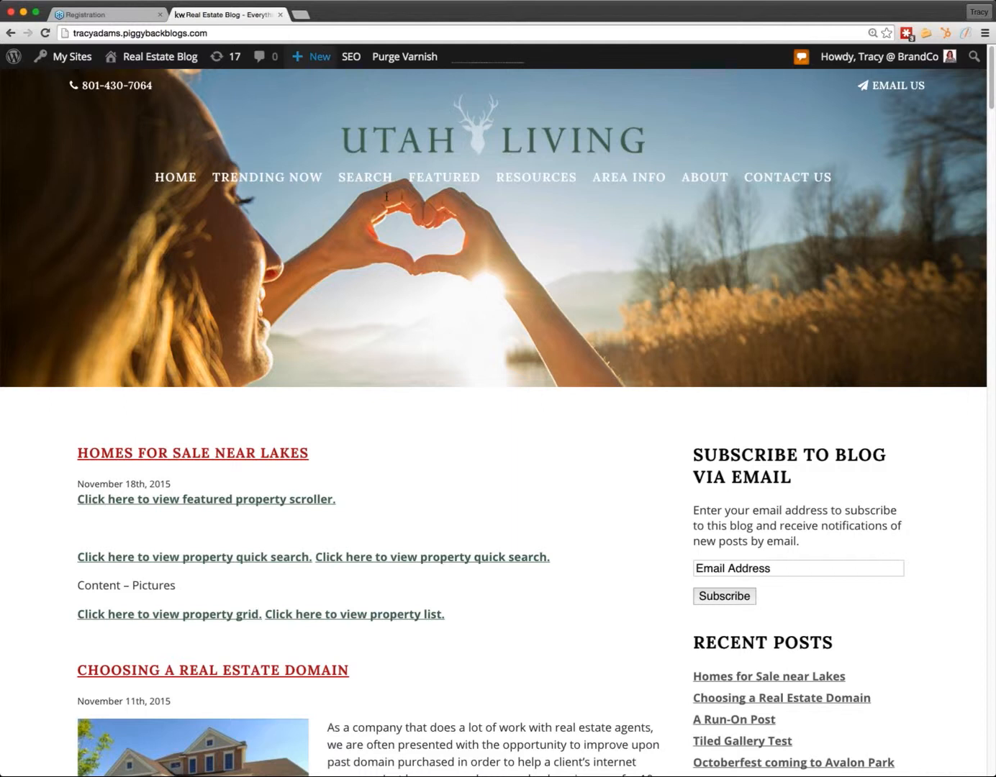
pyautogui.click(302, 15)
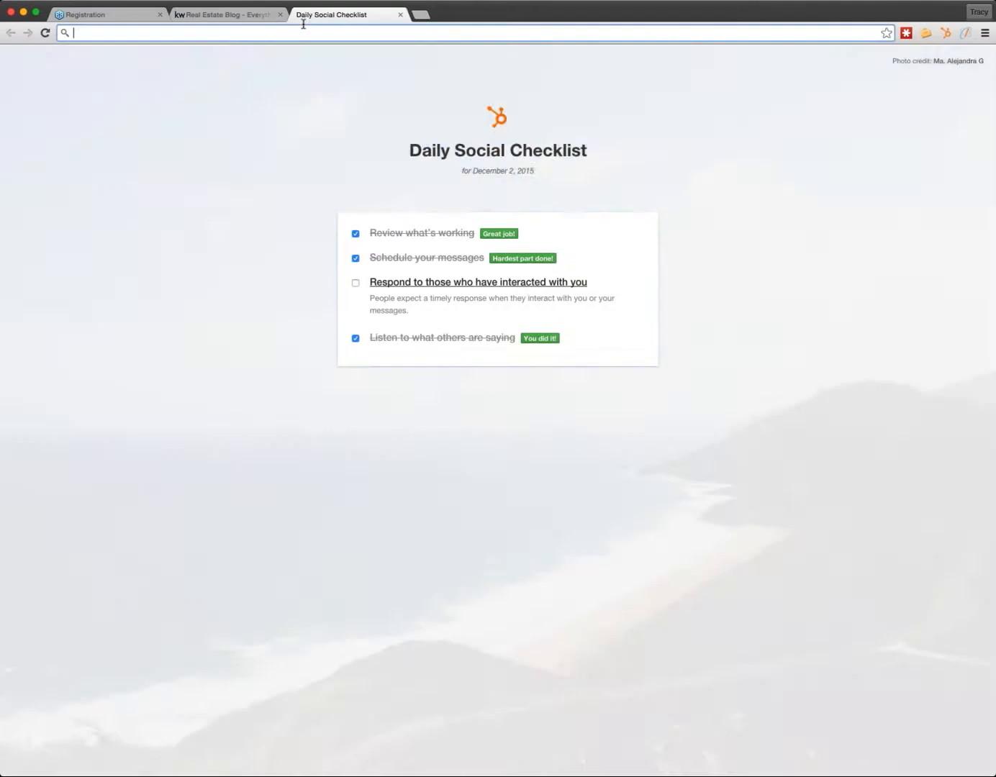
pyautogui.write('www.pi')
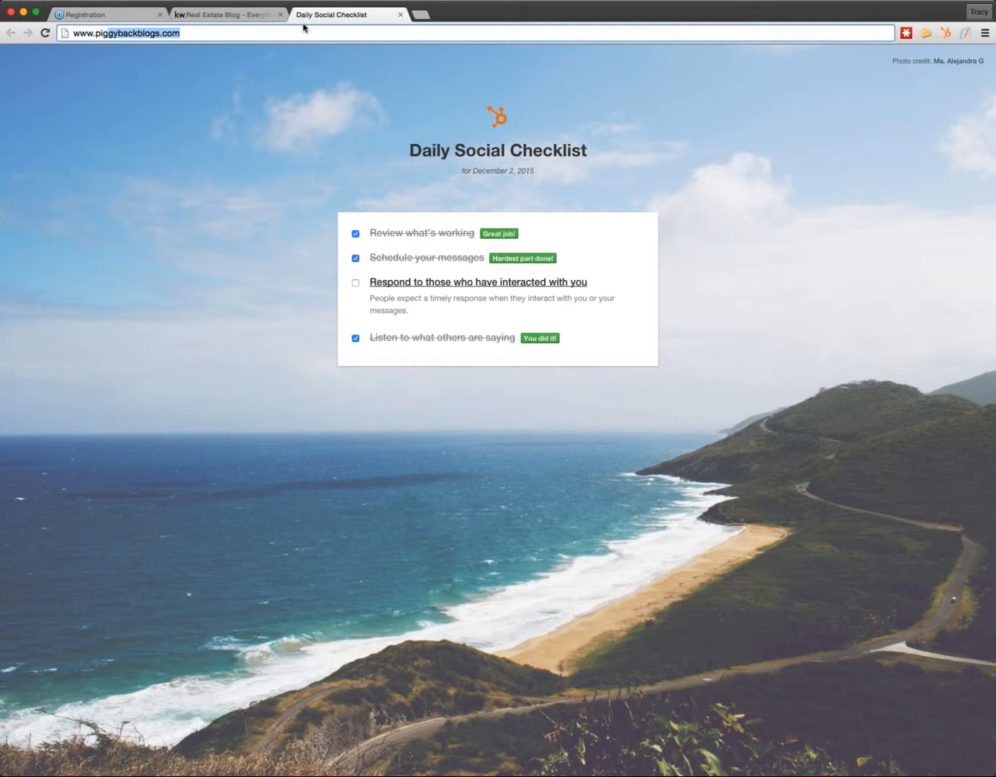
pyautogui.press('Return')
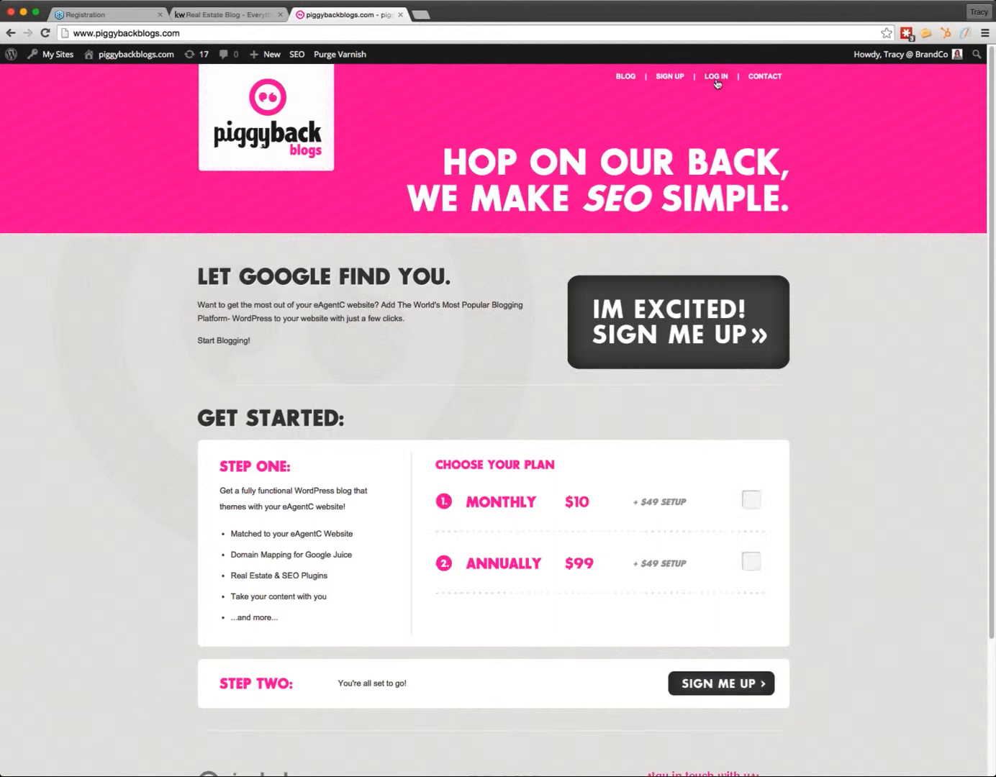
pyautogui.click(716, 78)
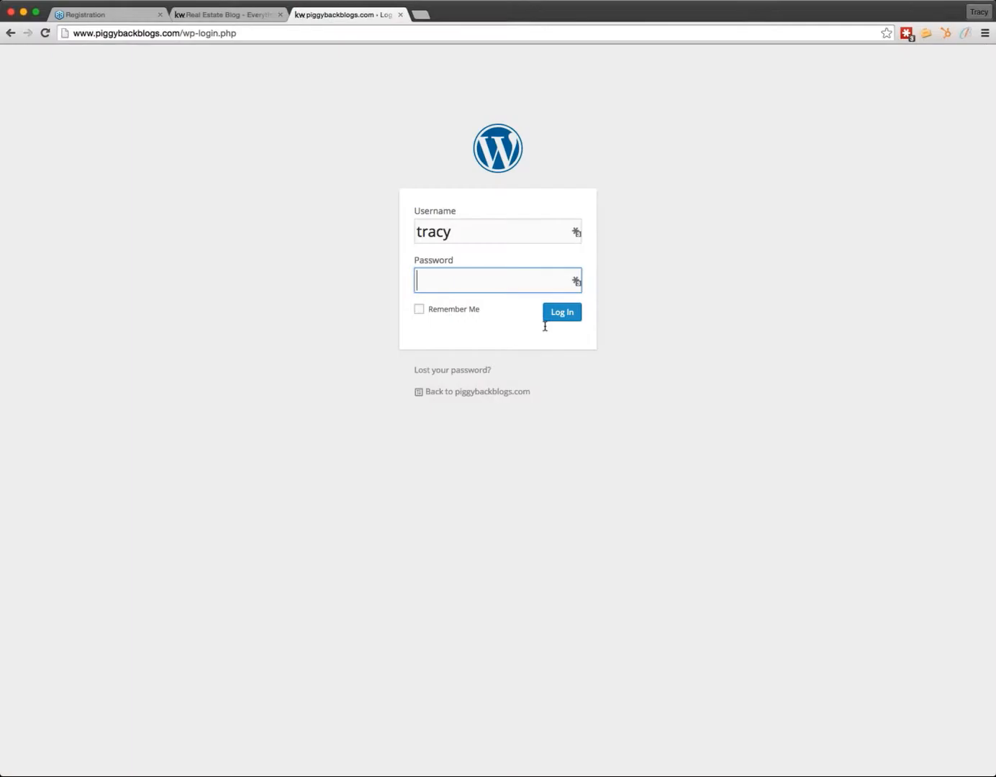
pyautogui.click(401, 14)
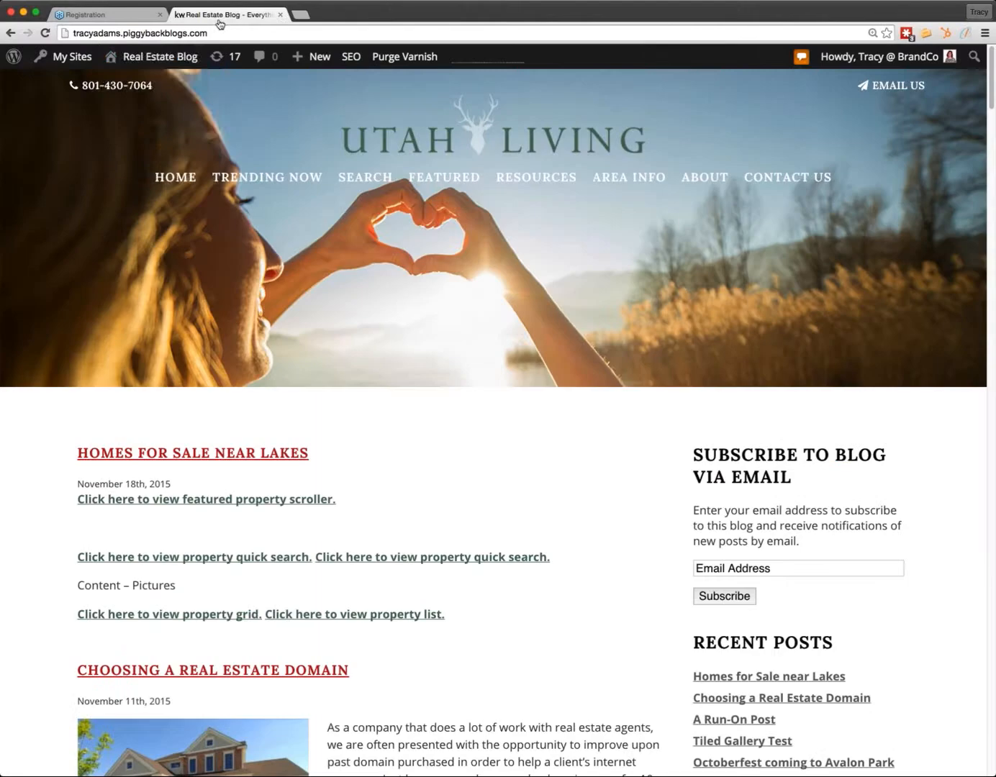
# Look over the Real Estate Blog's home page and open the blog's admin dashboard at /wp-admin
pyautogui.press('super+l')
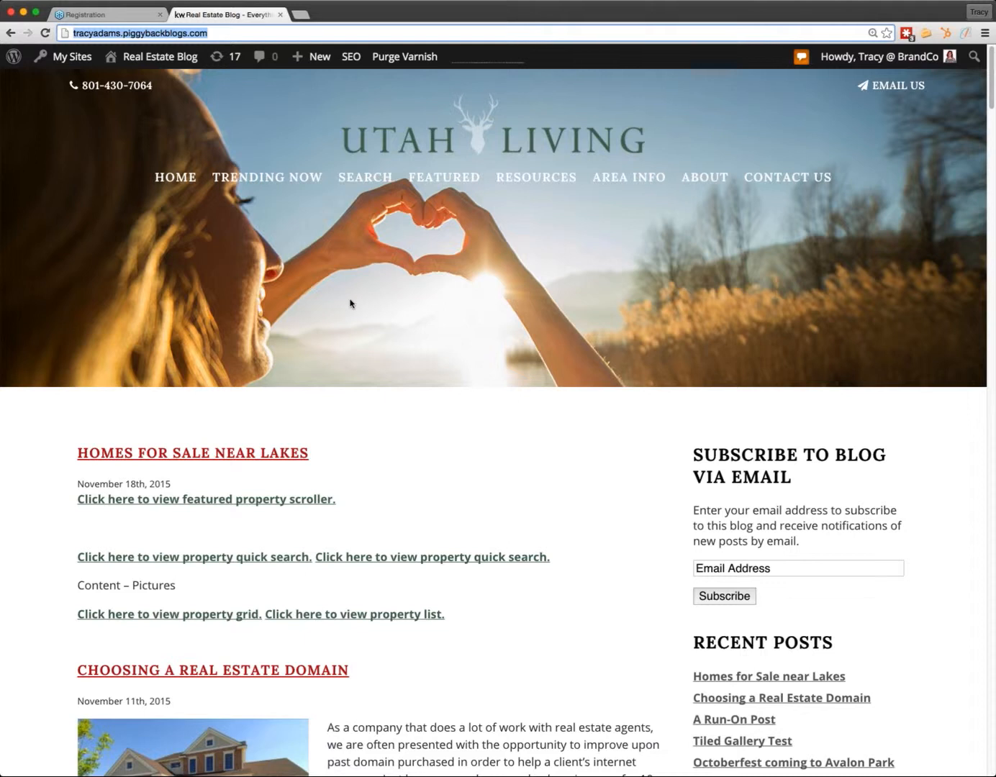
pyautogui.press('Right')
pyautogui.write('/')
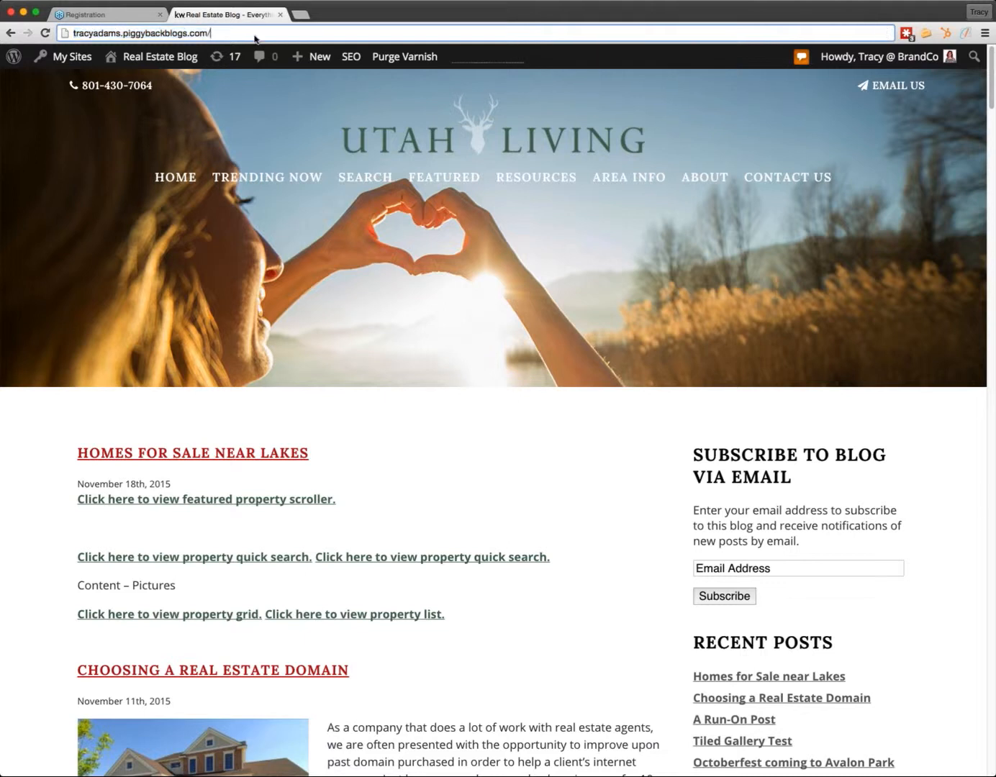
pyautogui.write('wp-admin')
pyautogui.click(517, 446)
pyautogui.scroll(-5, 612, 489)
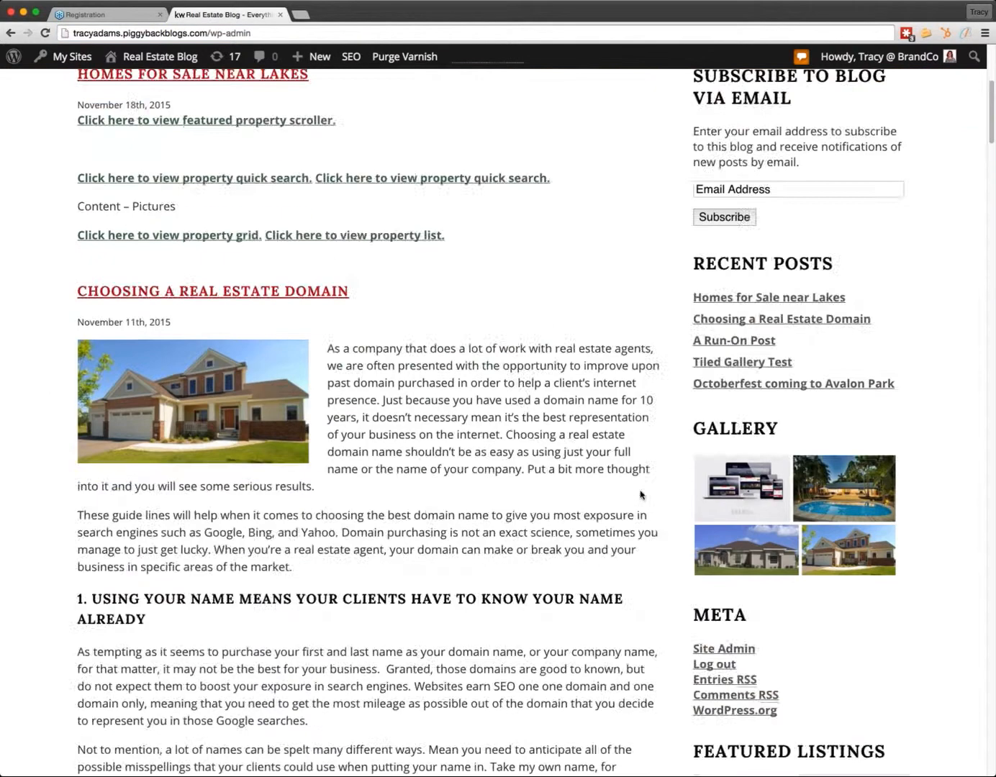
pyautogui.scroll(-3, 640, 496)
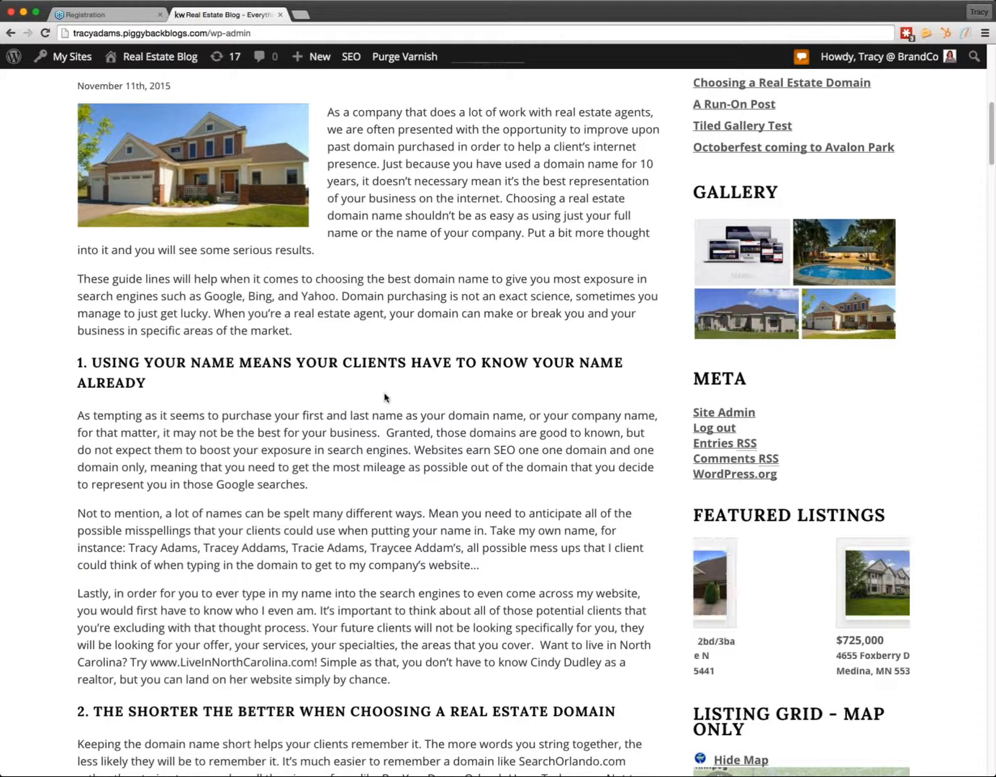
pyautogui.scroll(10, 432, 471)
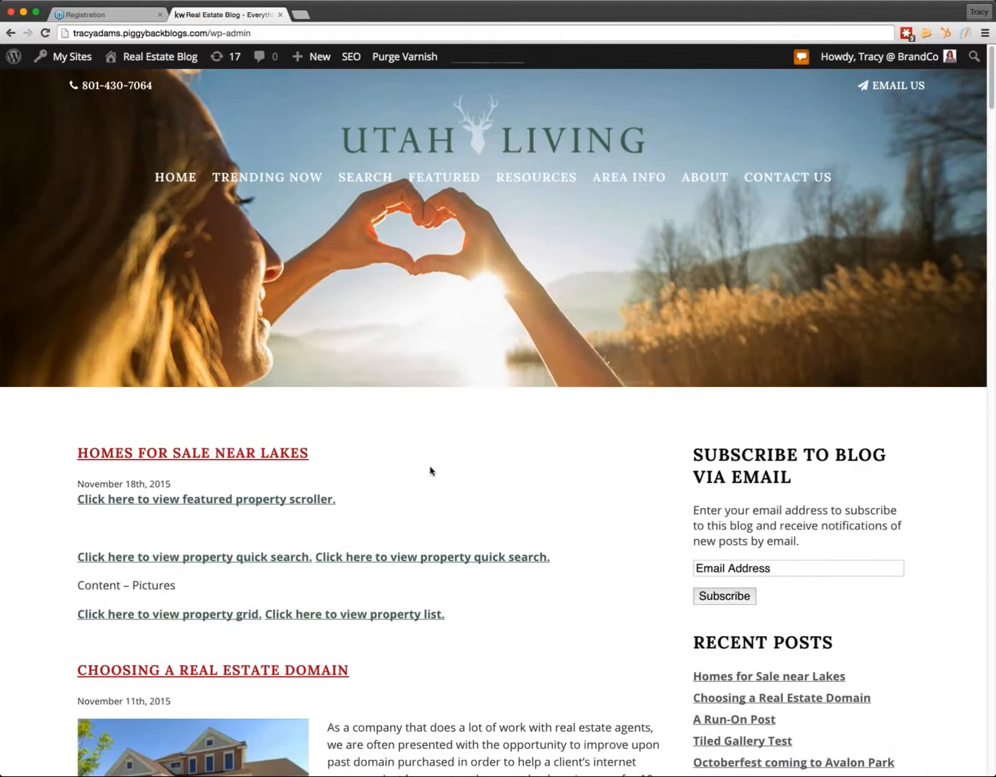
pyautogui.click(131, 82)
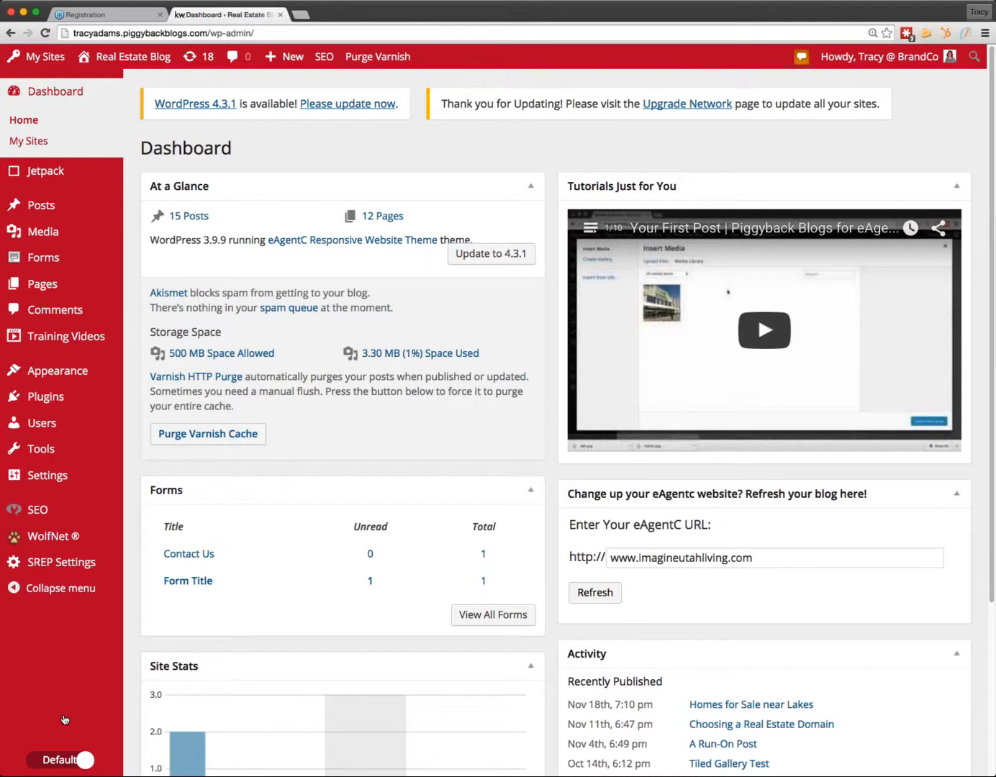
# Switch the admin menu to Basic mode to examine its options, and return it to Default mode
pyautogui.click(68, 763)
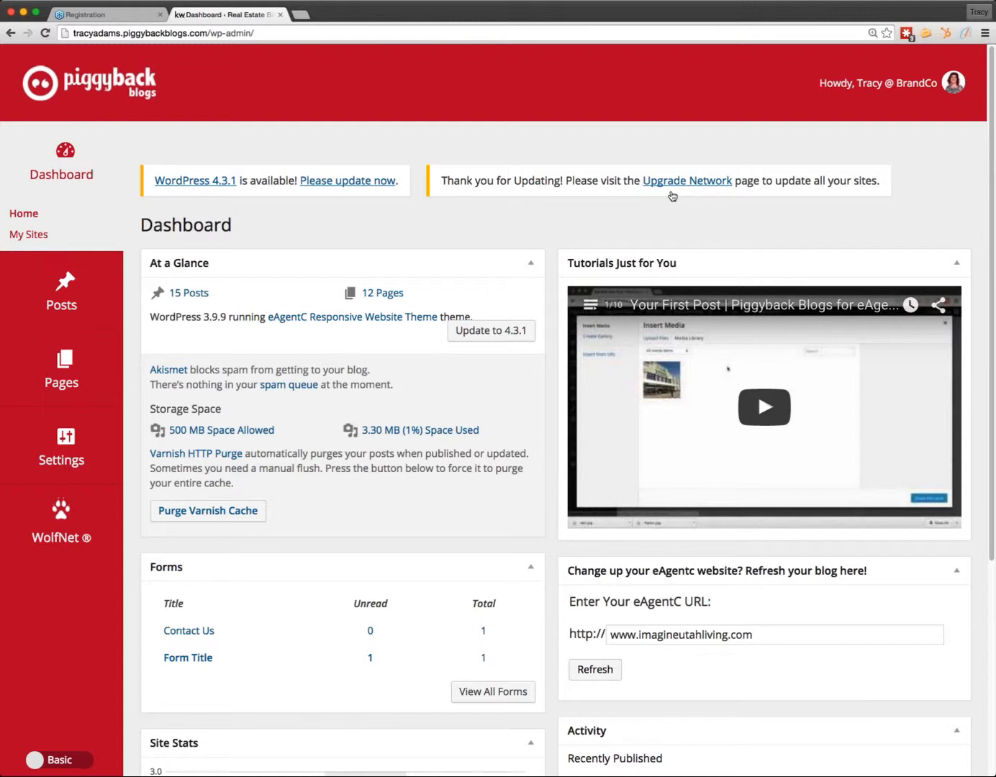
pyautogui.moveTo(61, 317)
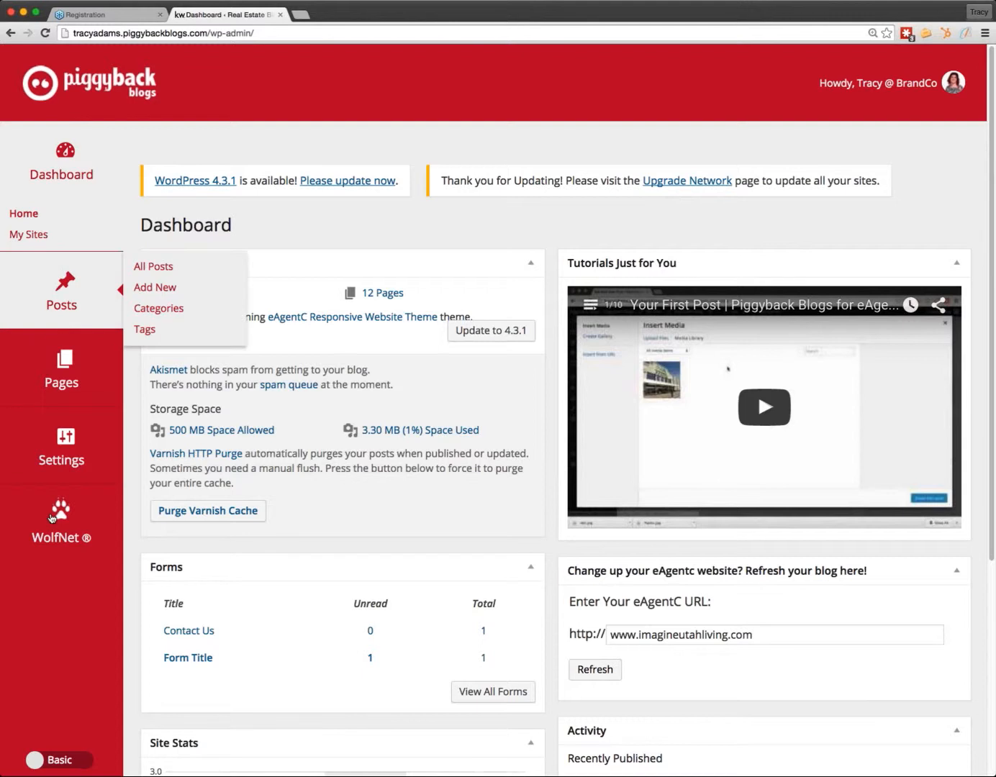
pyautogui.click(53, 763)
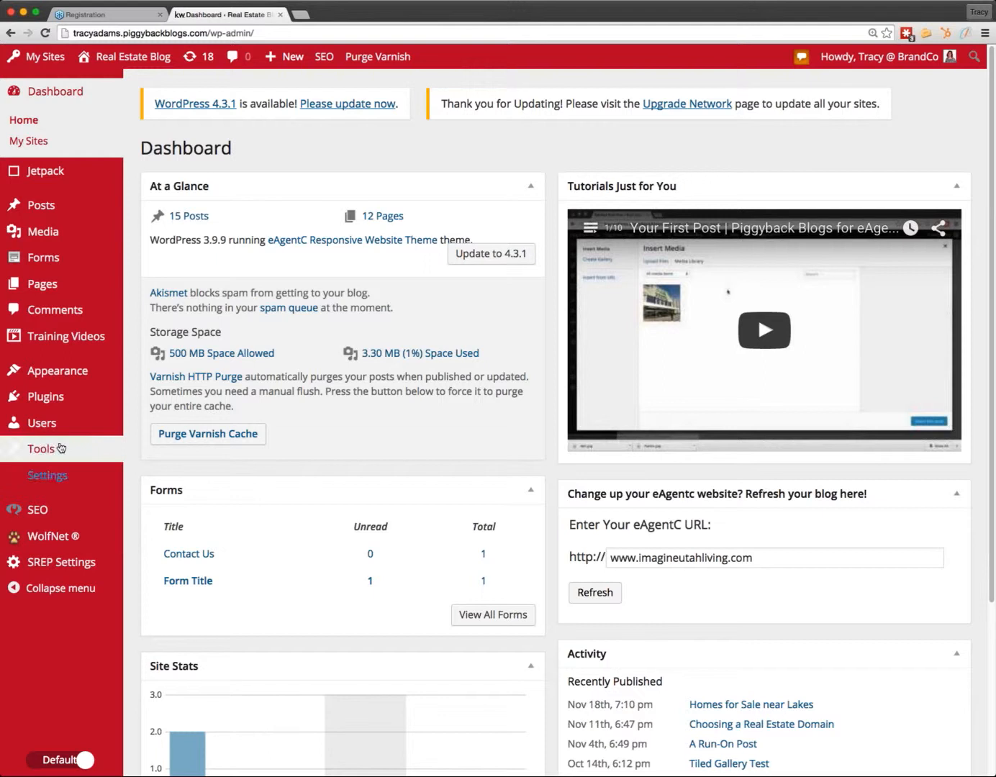
# Deactivate Jetpack by WordPress.com in the blog's plugin list and activate it again
pyautogui.click(59, 410)
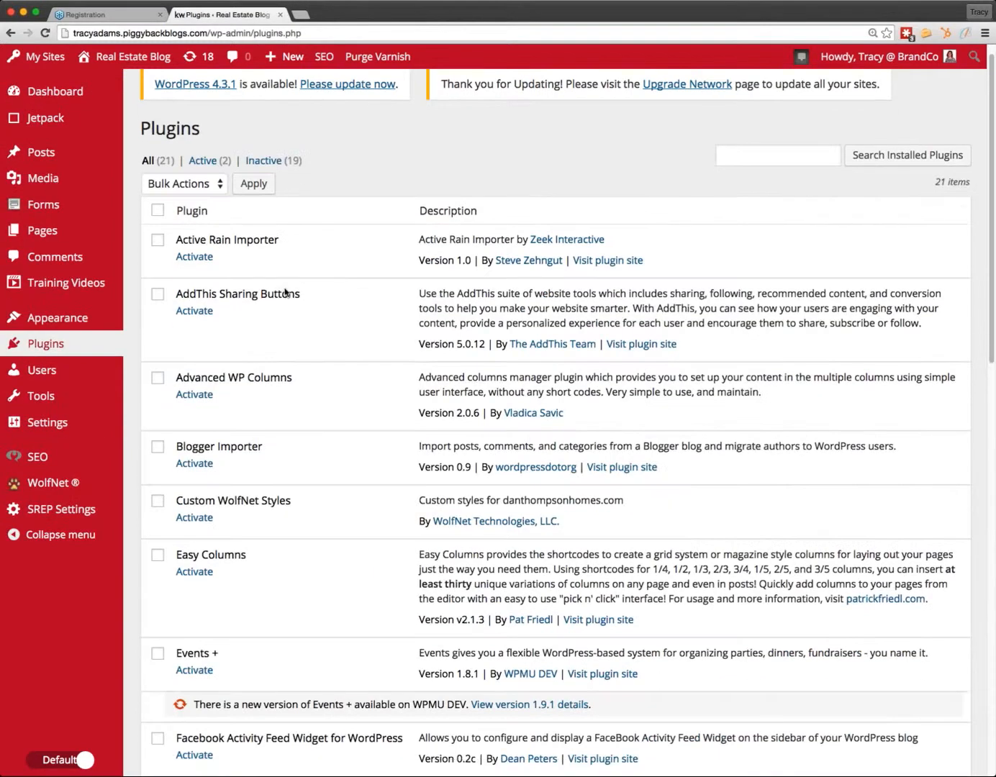
pyautogui.scroll(-5, 371, 591)
pyautogui.scroll(-5, 370, 590)
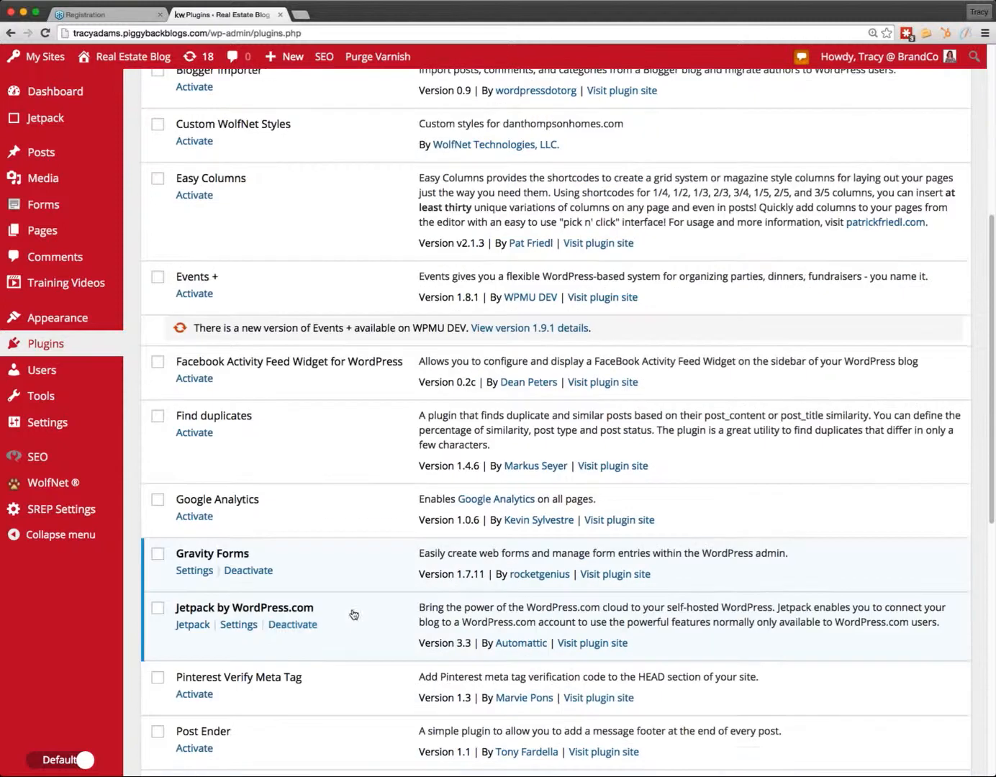
pyautogui.click(267, 628)
pyautogui.scroll(-10, 265, 631)
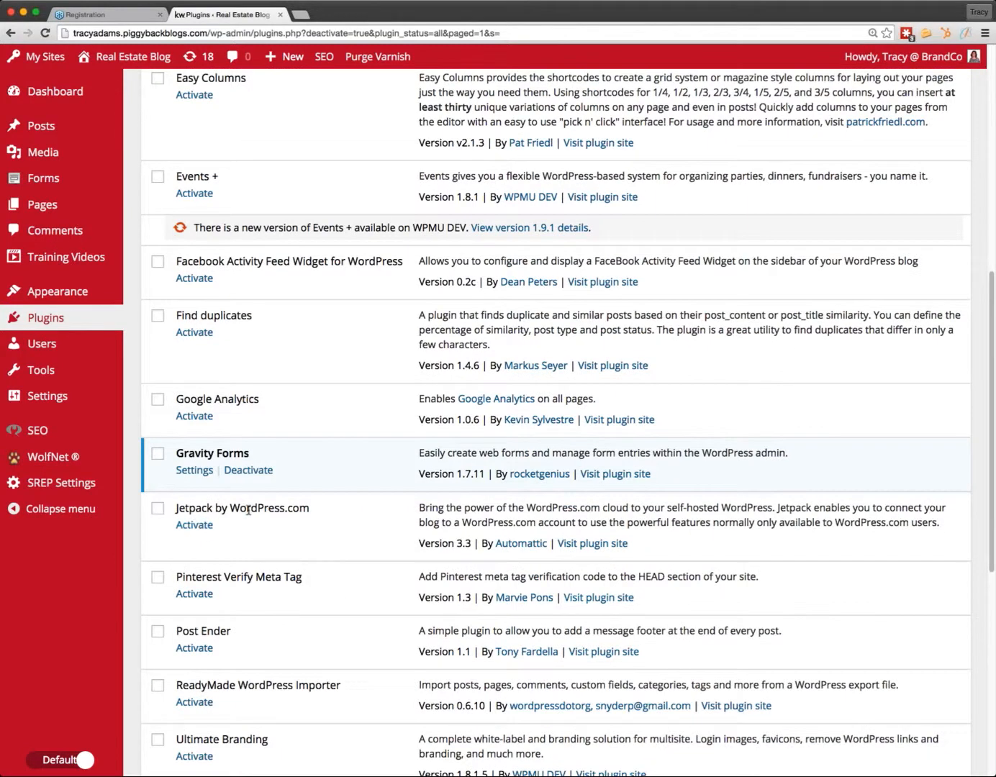
pyautogui.click(195, 525)
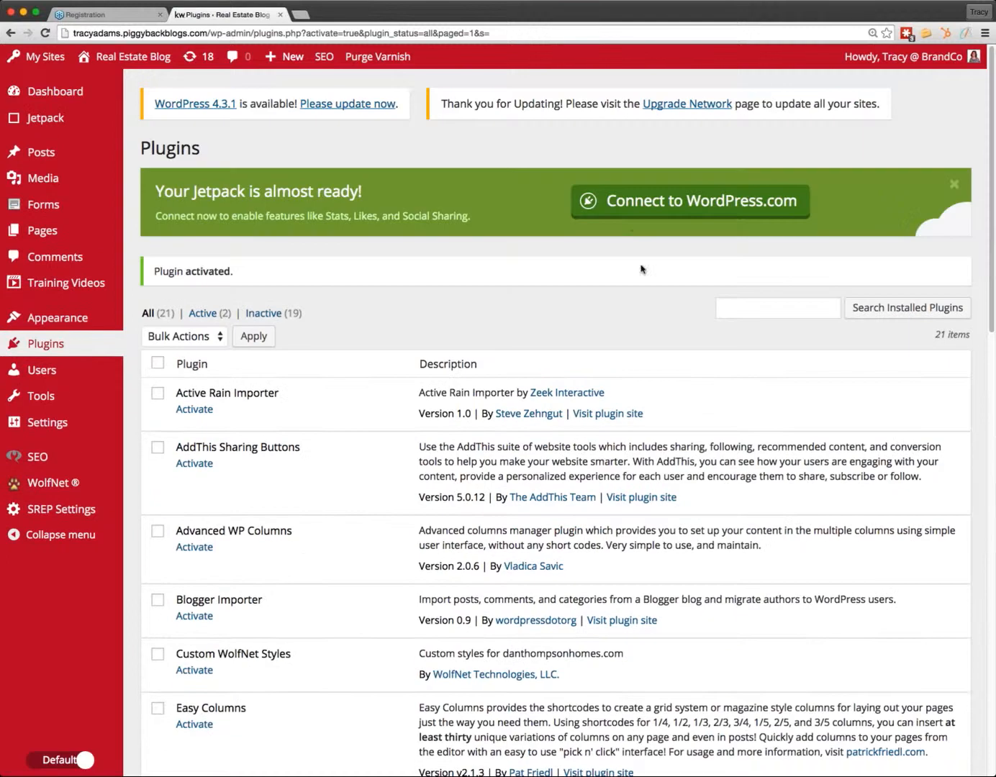
# Start connecting Jetpack to WordPress.com with a switched account and open the sign-up page for a new account
pyautogui.click(627, 222)
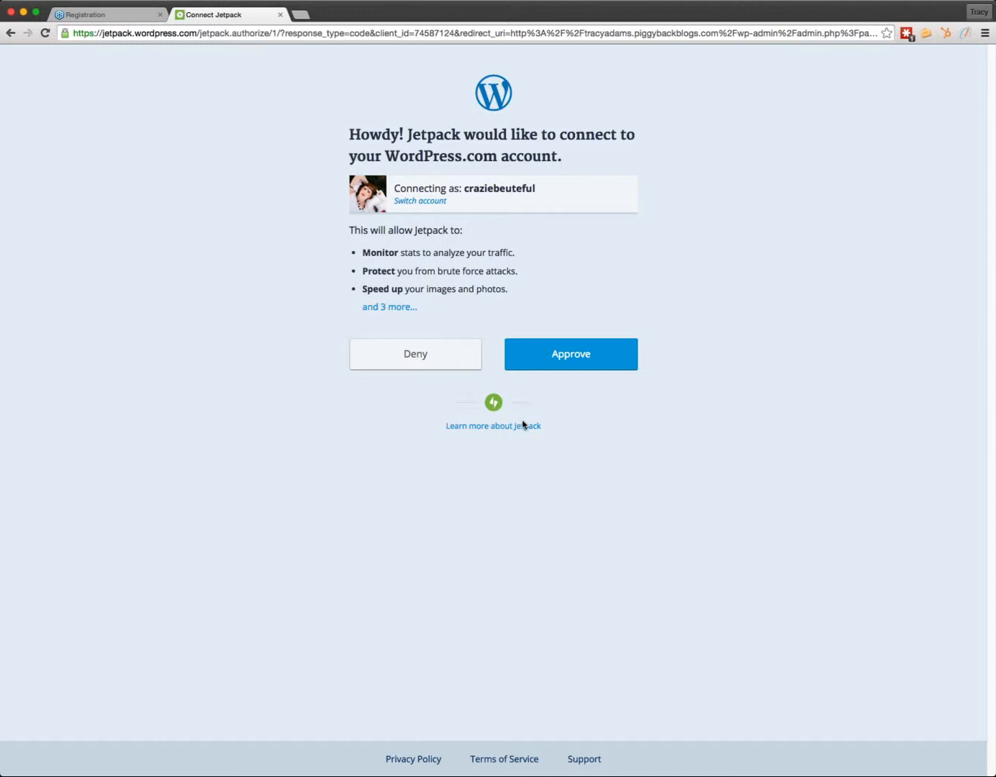
pyautogui.click(421, 203)
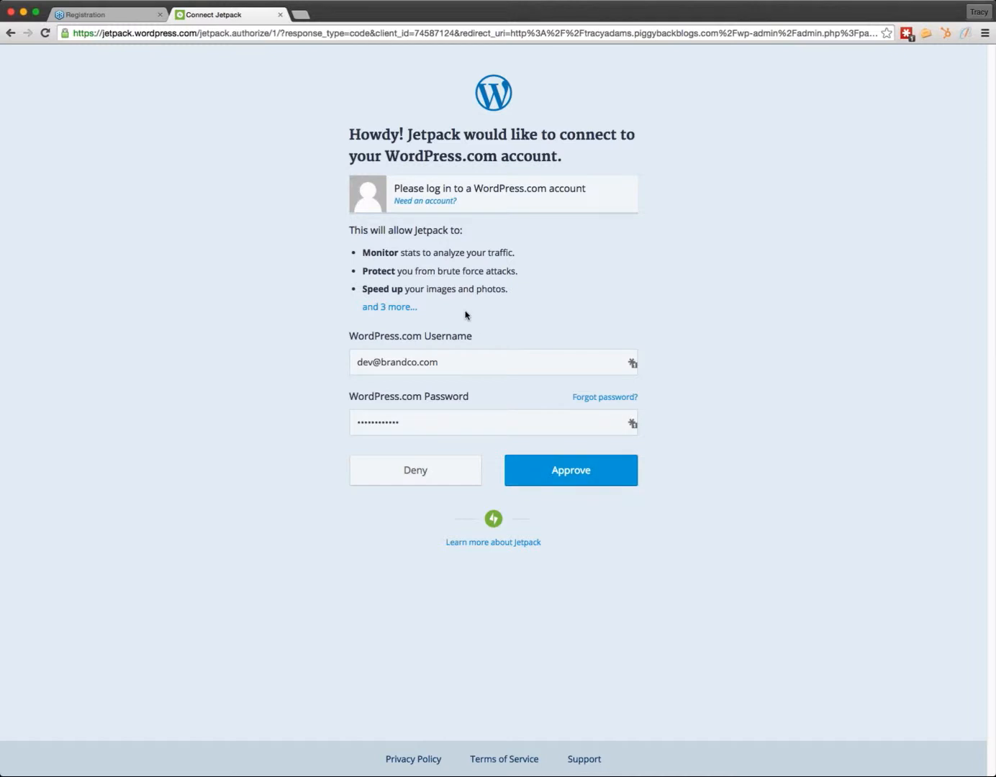
pyautogui.click(426, 201)
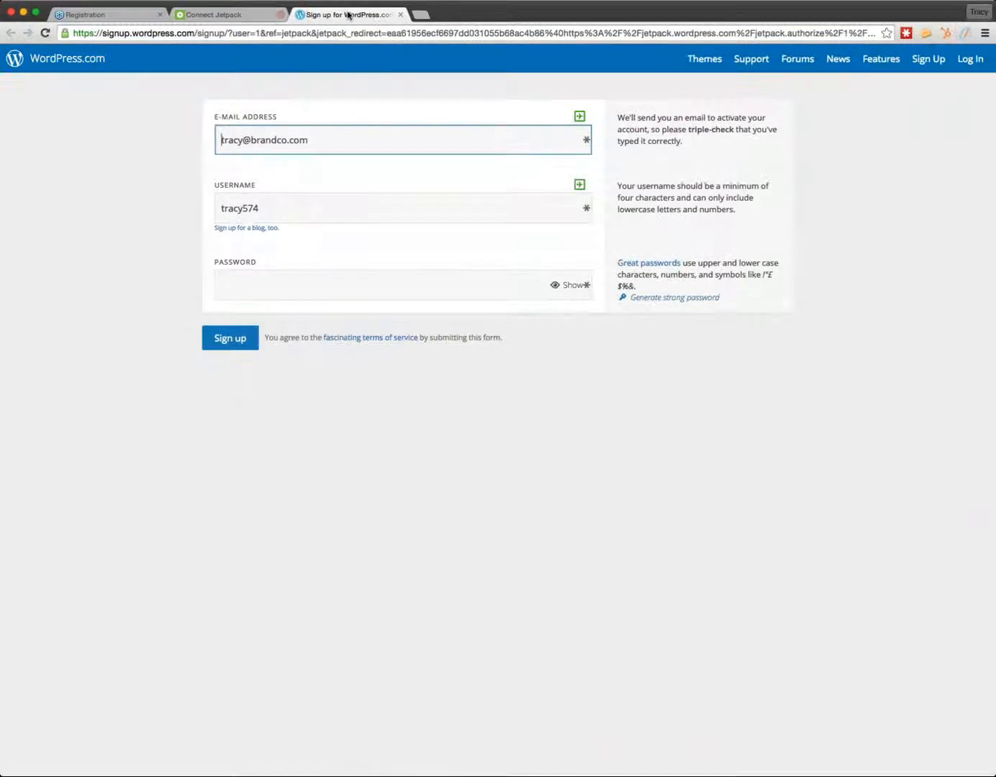
# Approve the Jetpack connection with the prefilled WordPress.com login and close the sign-up page
pyautogui.click(229, 15)
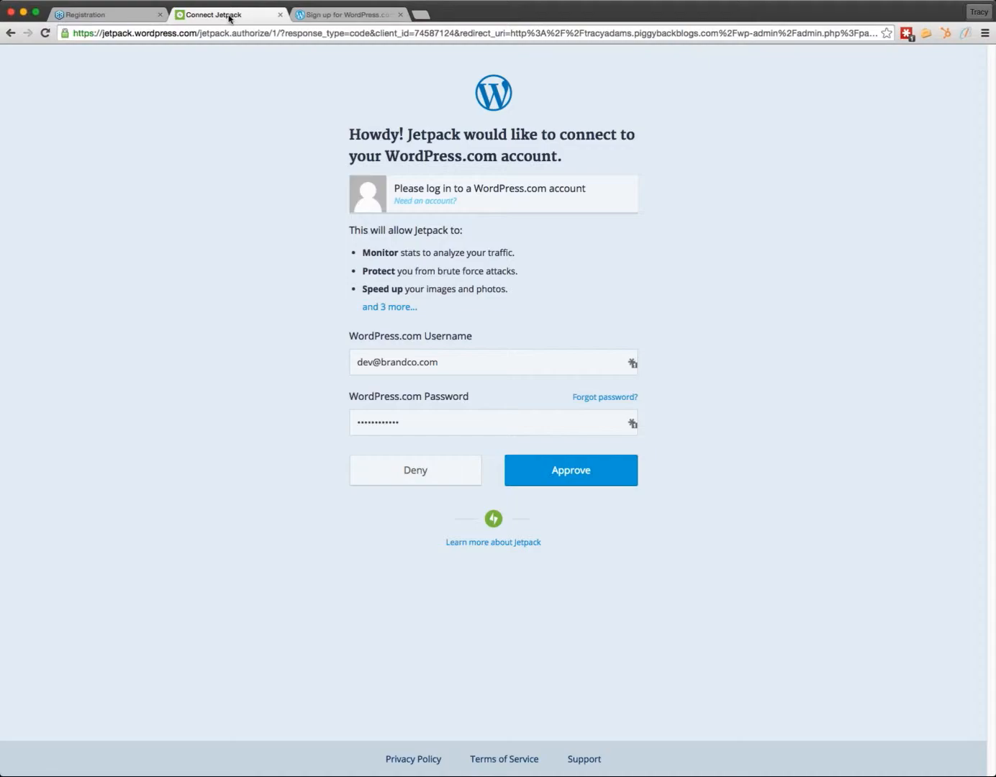
pyautogui.click(580, 475)
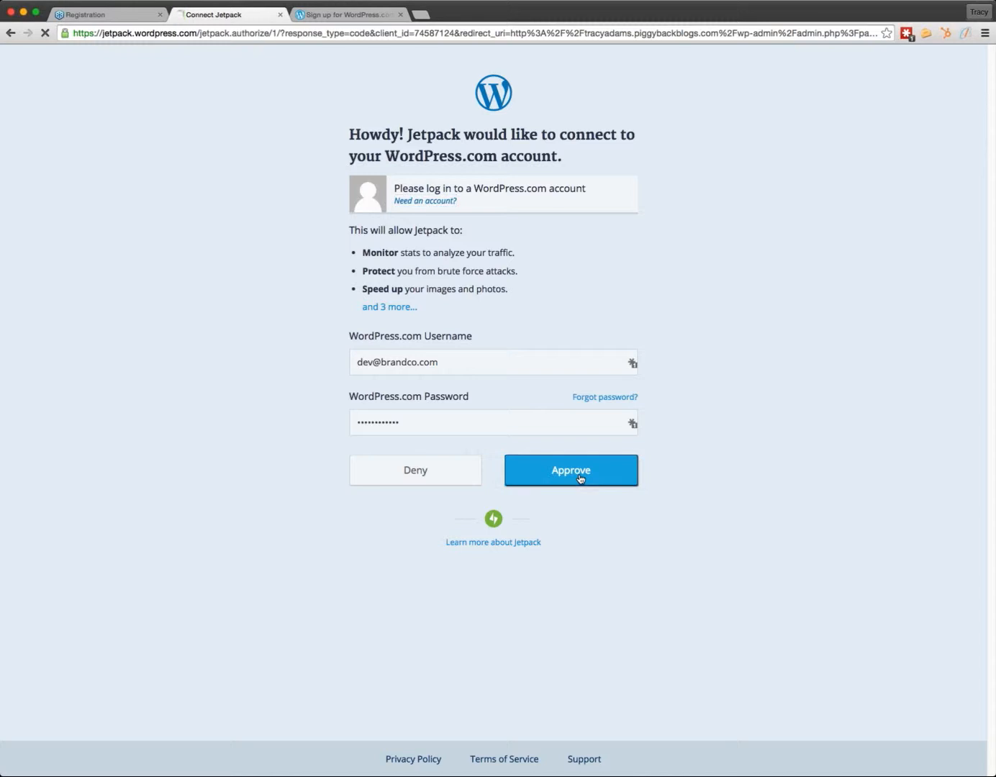
pyautogui.click(400, 14)
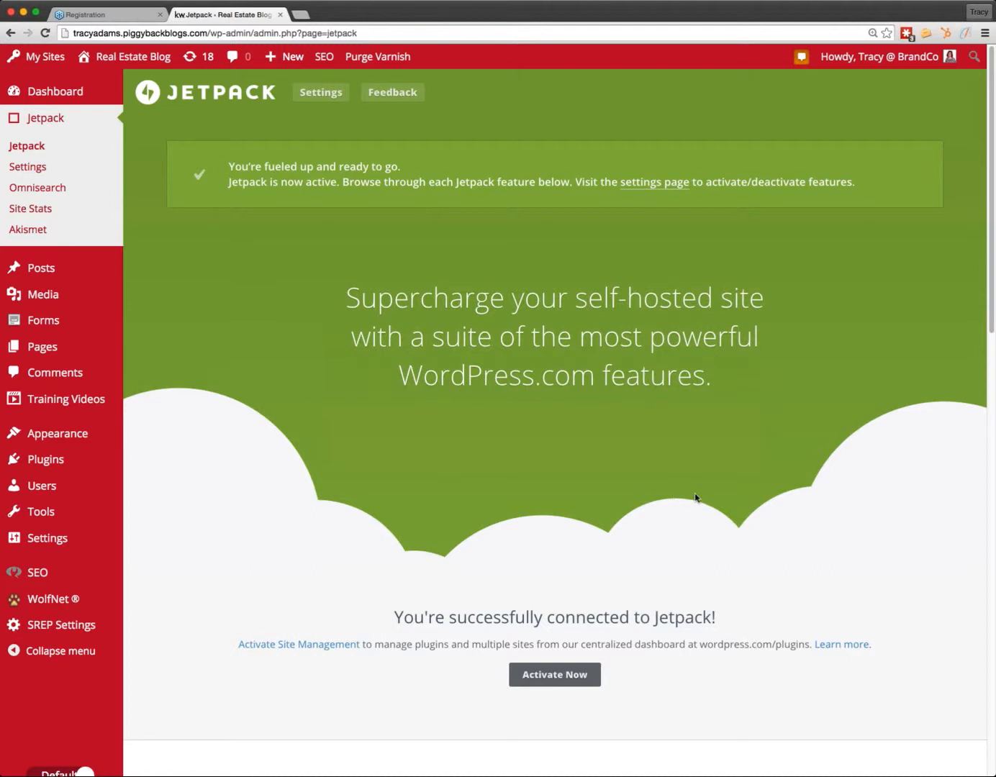
# Look through the Jetpack overview and open the WordPress.com Stats feature's dashboard to examine the site statistics
pyautogui.scroll(-3, 695, 500)
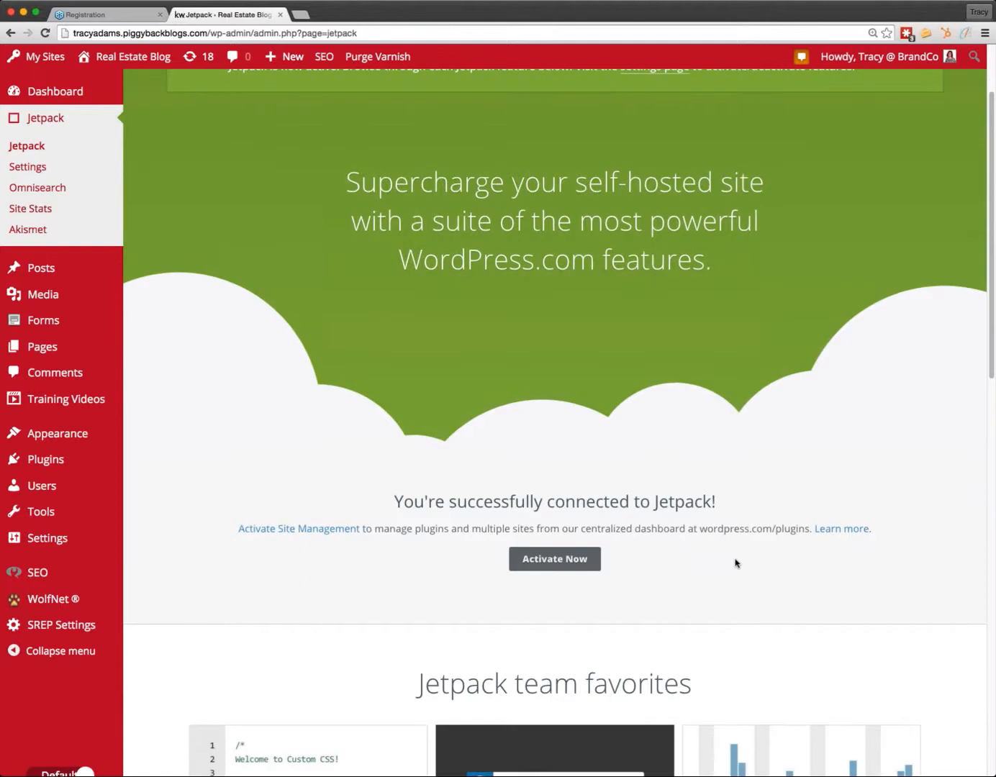
pyautogui.scroll(1, 736, 563)
pyautogui.scroll(-5, 736, 561)
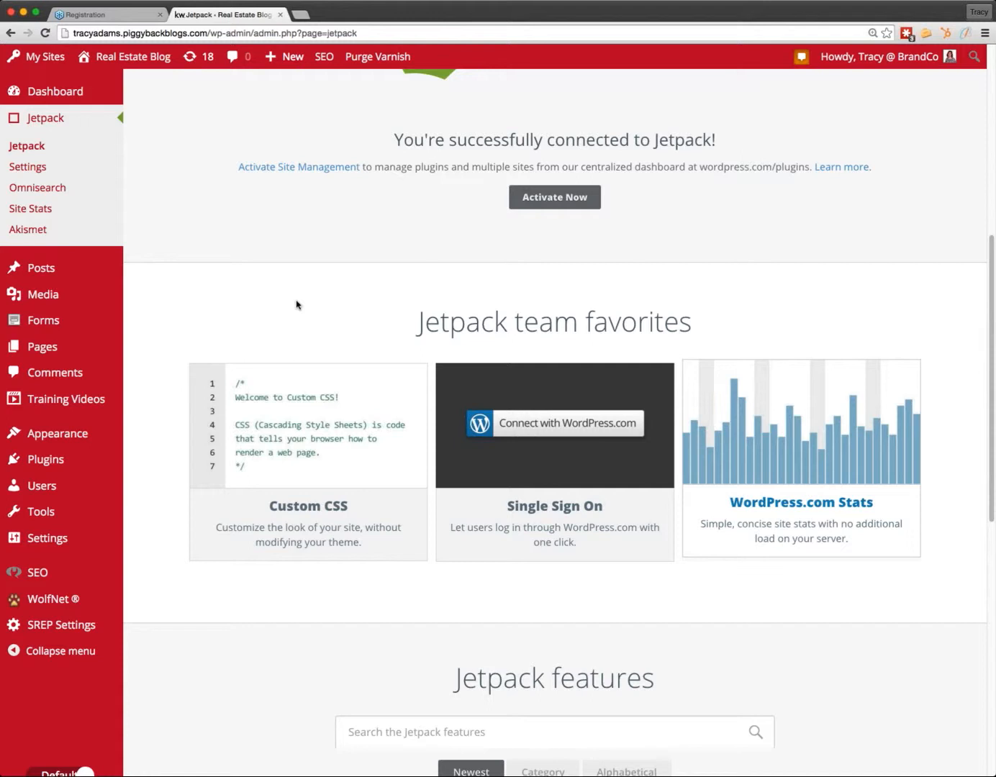
pyautogui.click(732, 450)
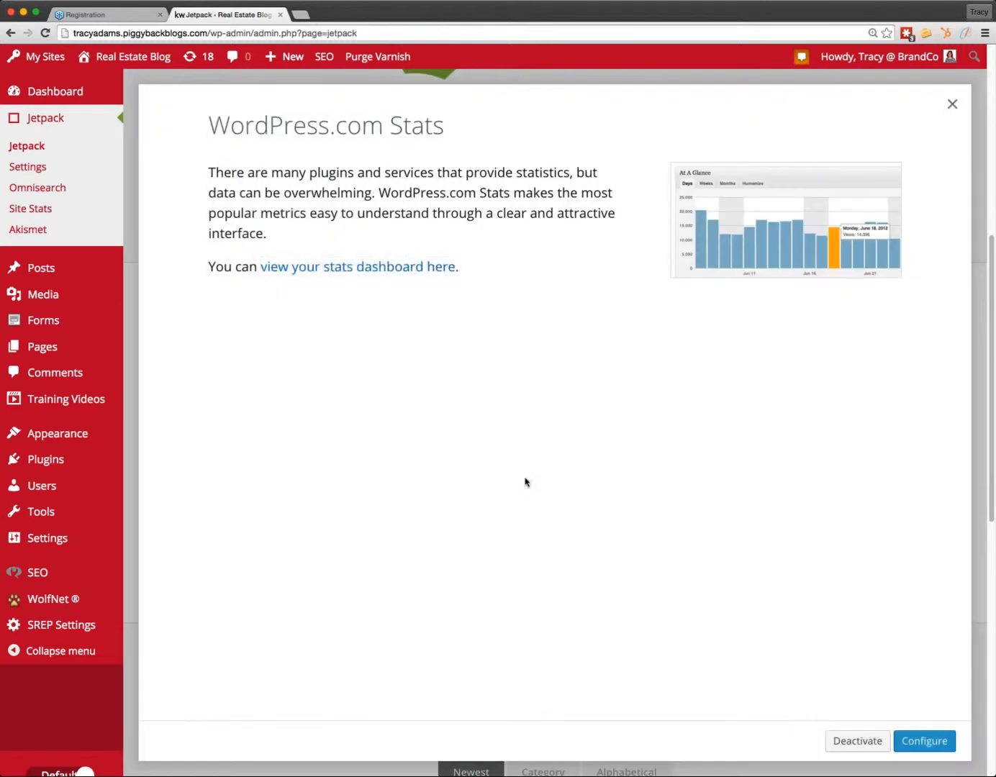
pyautogui.click(412, 268)
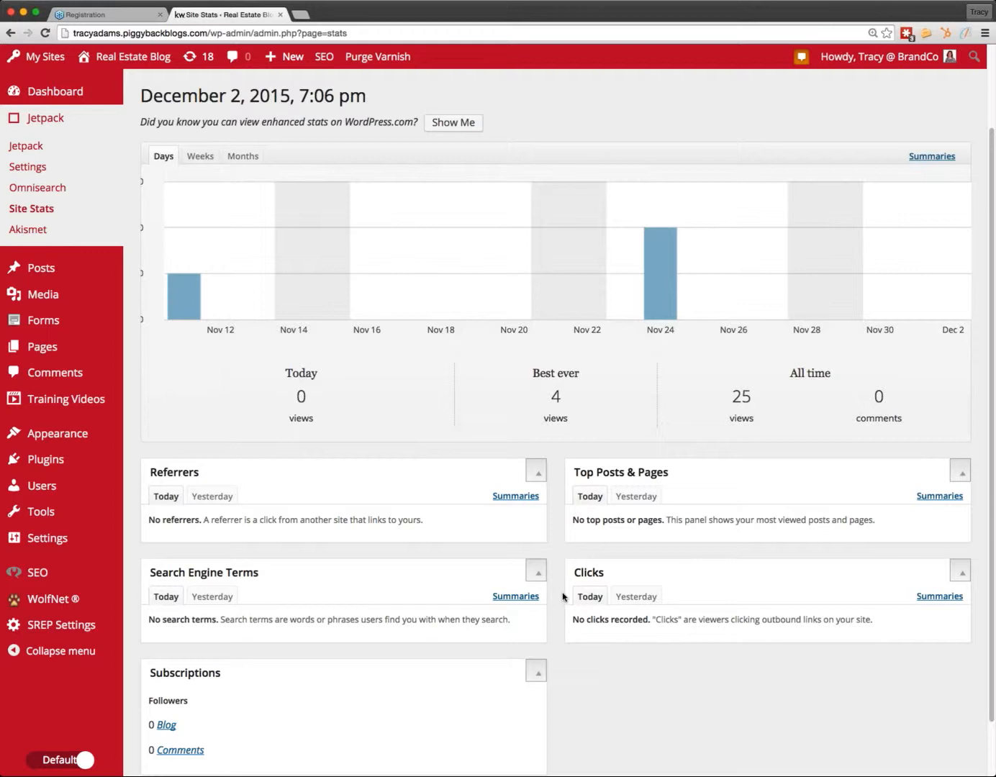
pyautogui.scroll(-1, 564, 597)
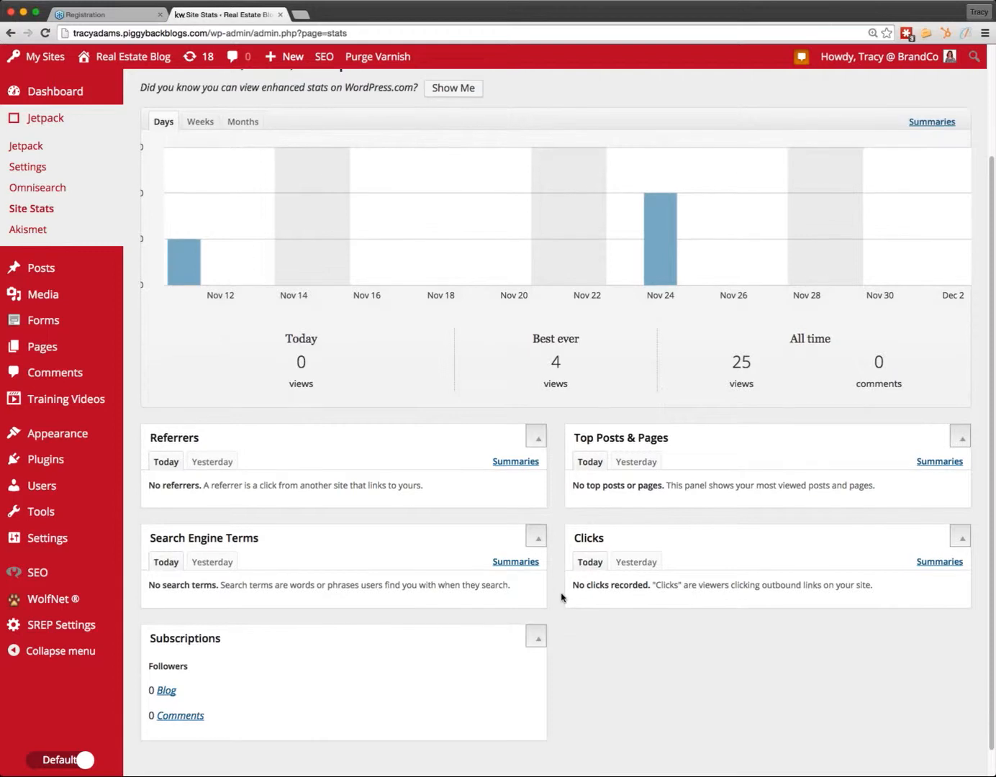
# Finish viewing the site statistics, open the blog's dashboard and move the Site Stats widget above Tutorials Just for You
pyautogui.scroll(-1, 559, 596)
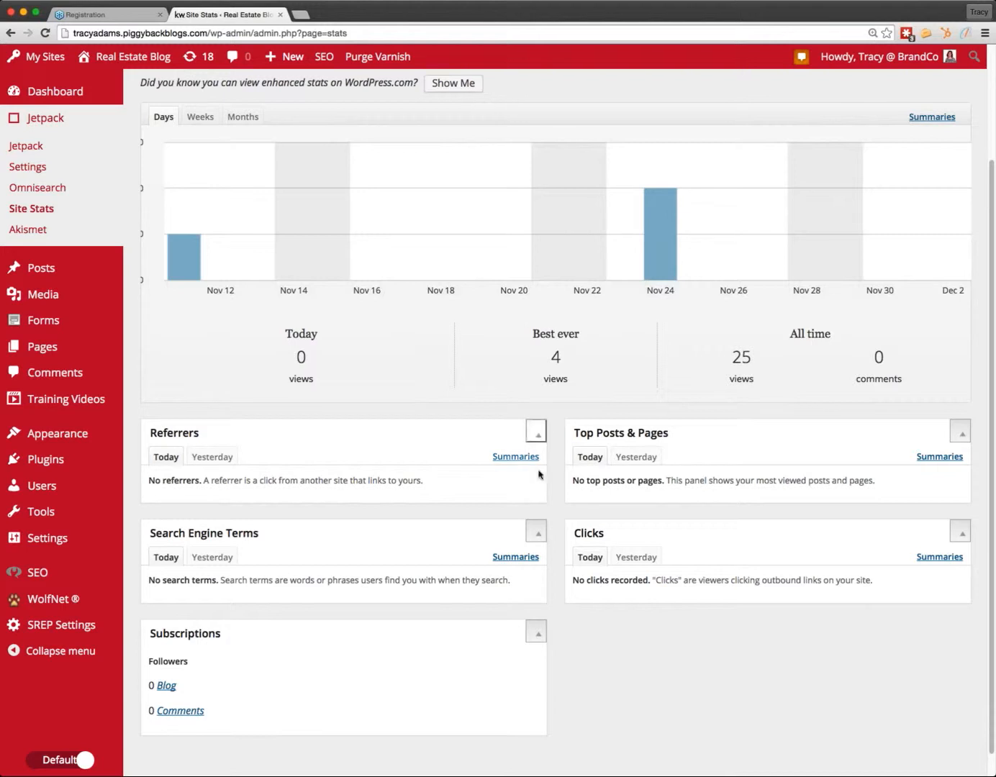
pyautogui.scroll(3, 557, 475)
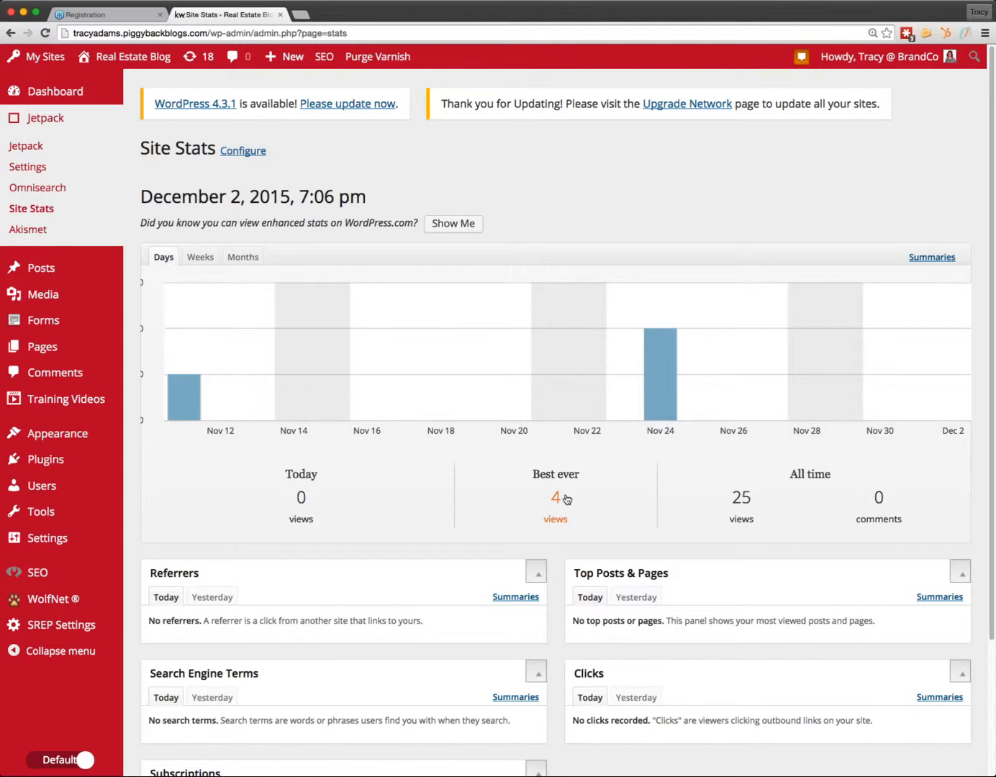
pyautogui.click(68, 93)
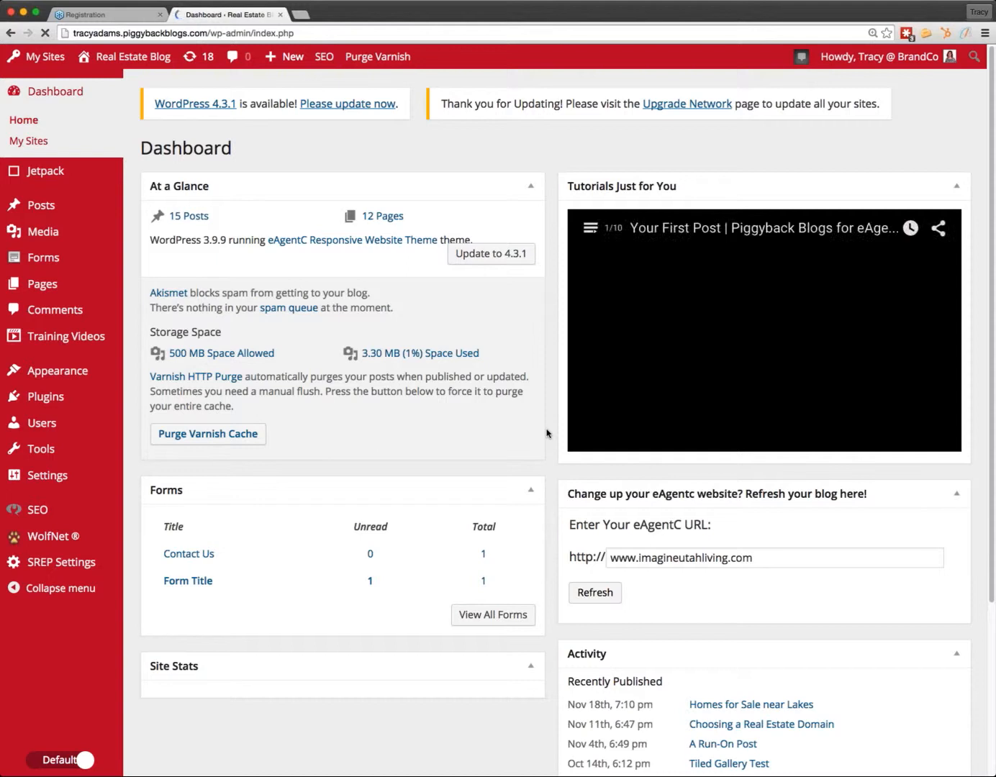
pyautogui.scroll(-3, 573, 479)
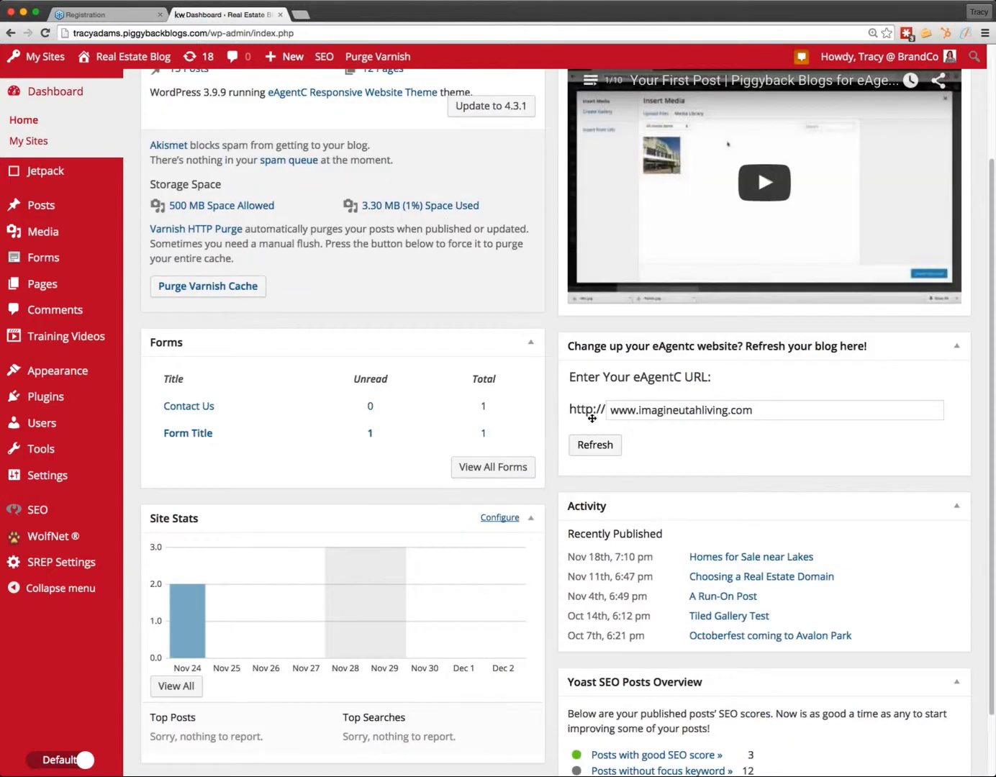
pyautogui.moveTo(183, 516); pyautogui.dragTo(656, 149)
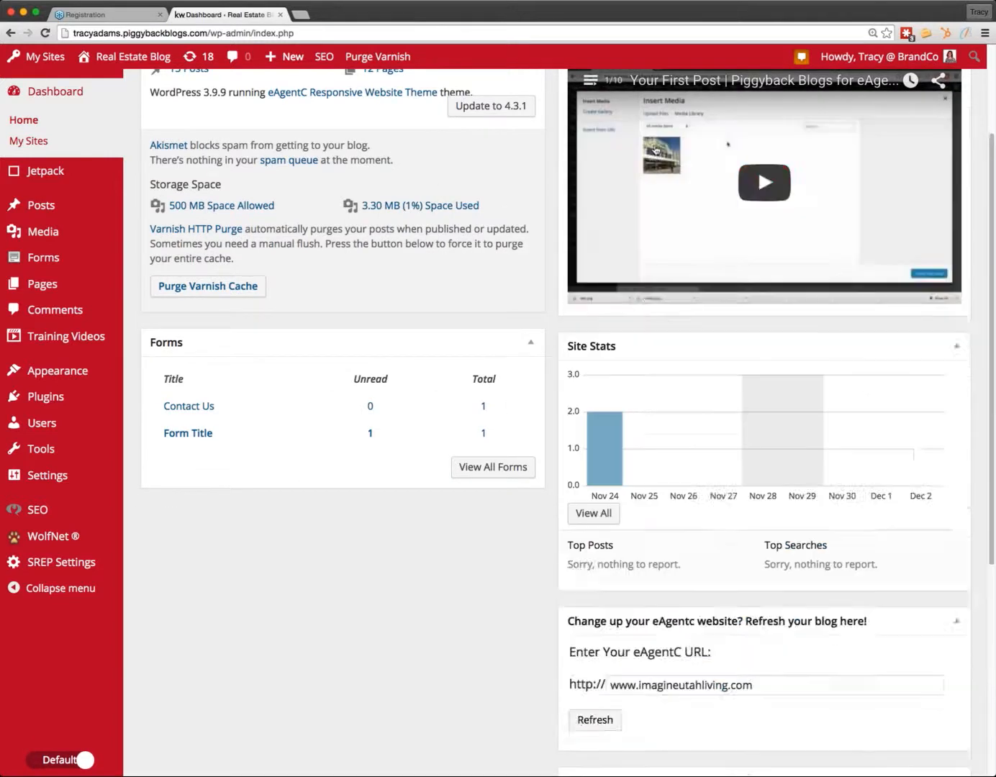
pyautogui.scroll(4, 637, 432)
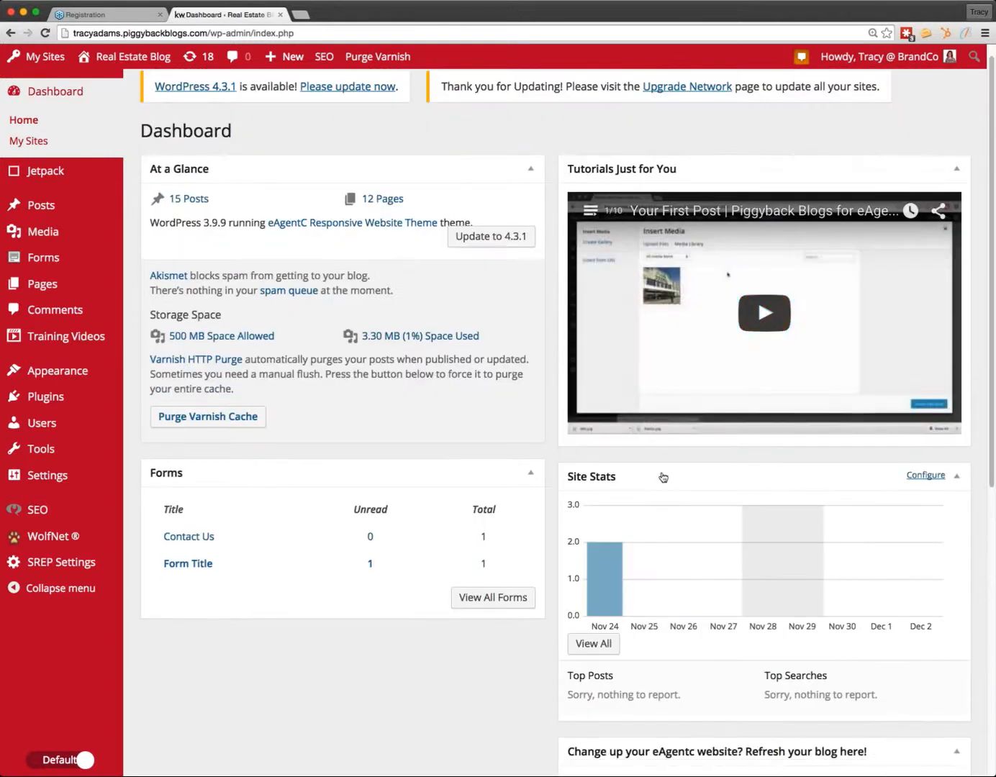
pyautogui.moveTo(663, 477); pyautogui.dragTo(672, 208)
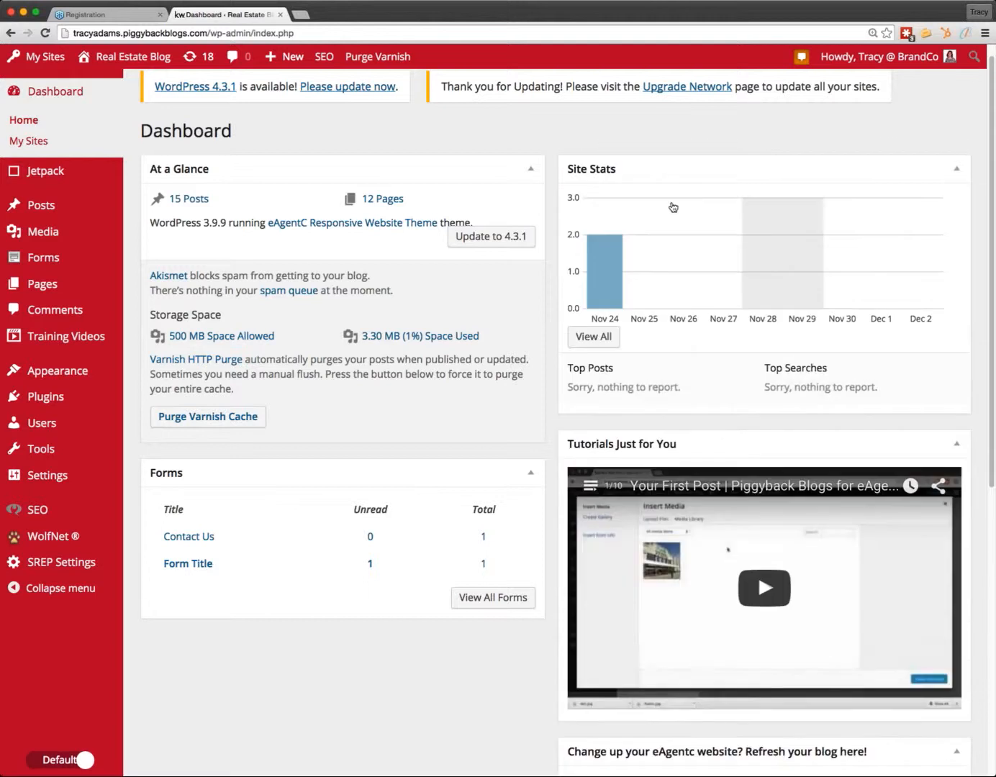
# Collapse and re-expand the Tutorials Just for You widget, and move the eAgentC website refresh widget above Forms
pyautogui.click(698, 439)
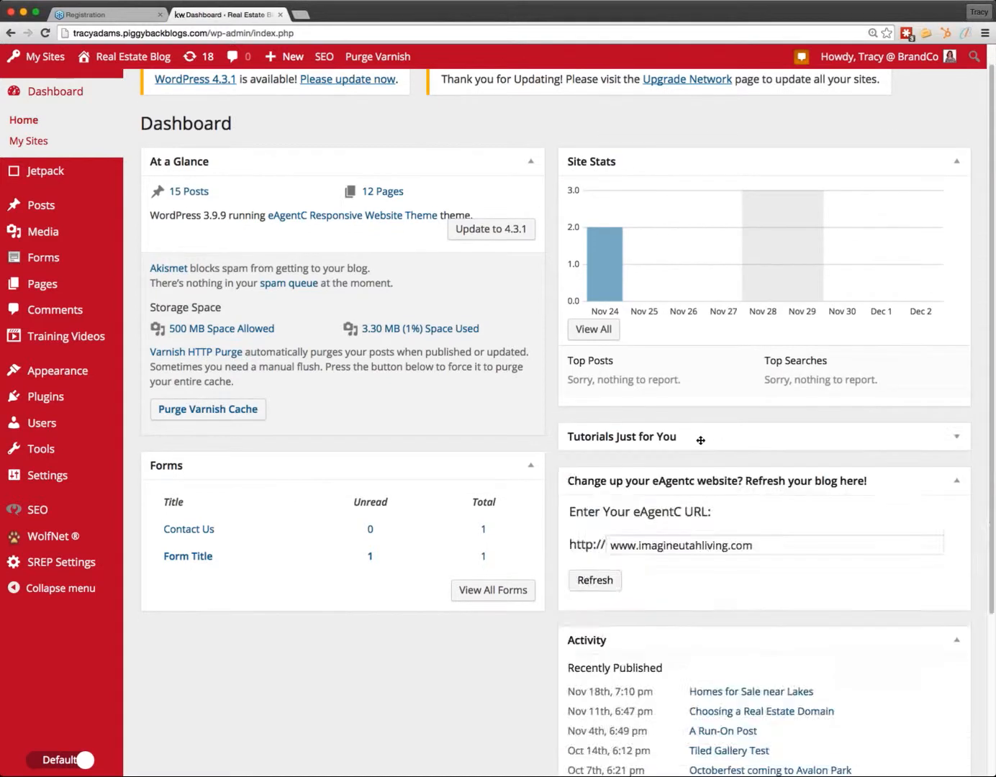
pyautogui.click(700, 440)
pyautogui.scroll(-5, 670, 446)
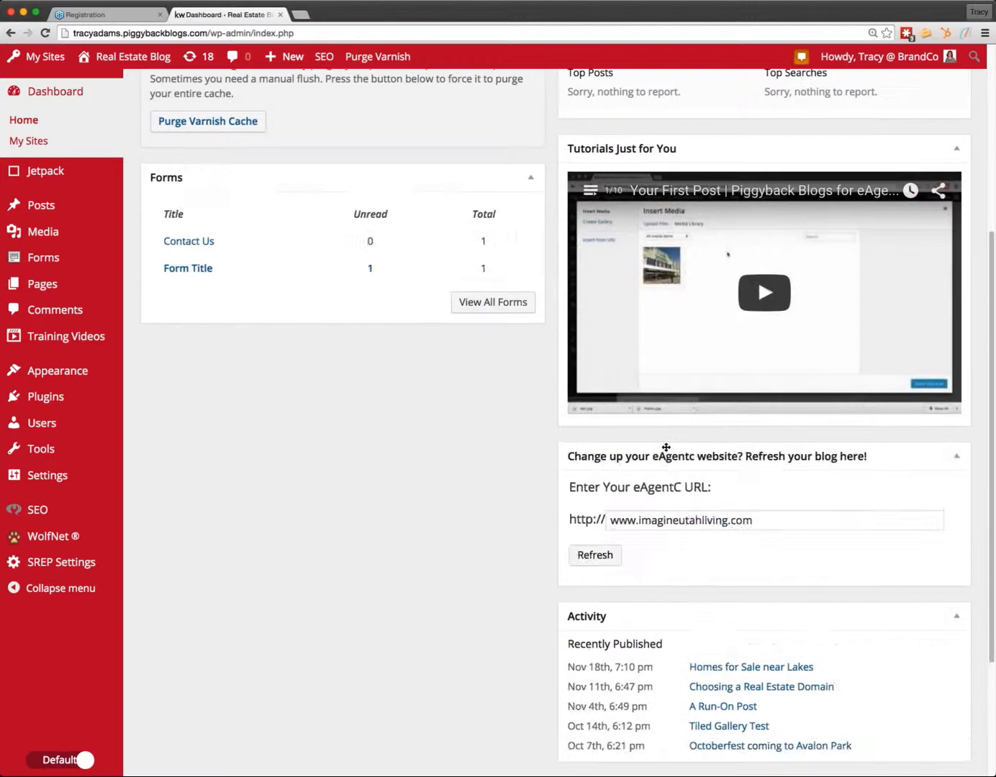
pyautogui.moveTo(666, 446); pyautogui.dragTo(247, 167)
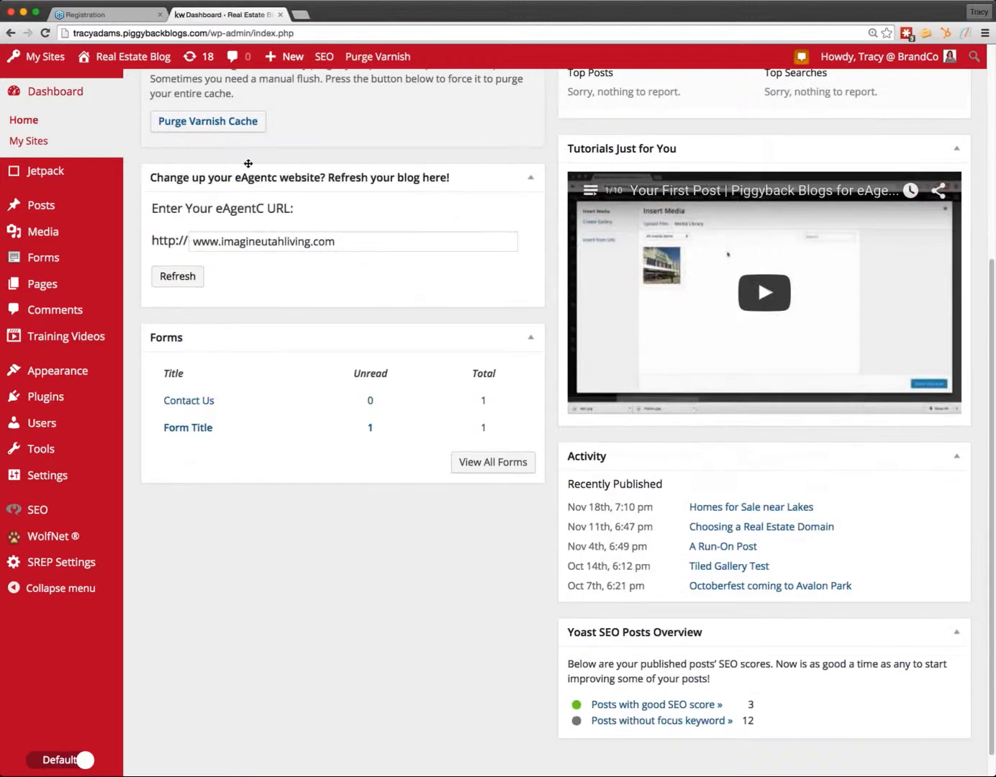
pyautogui.scroll(5, 247, 168)
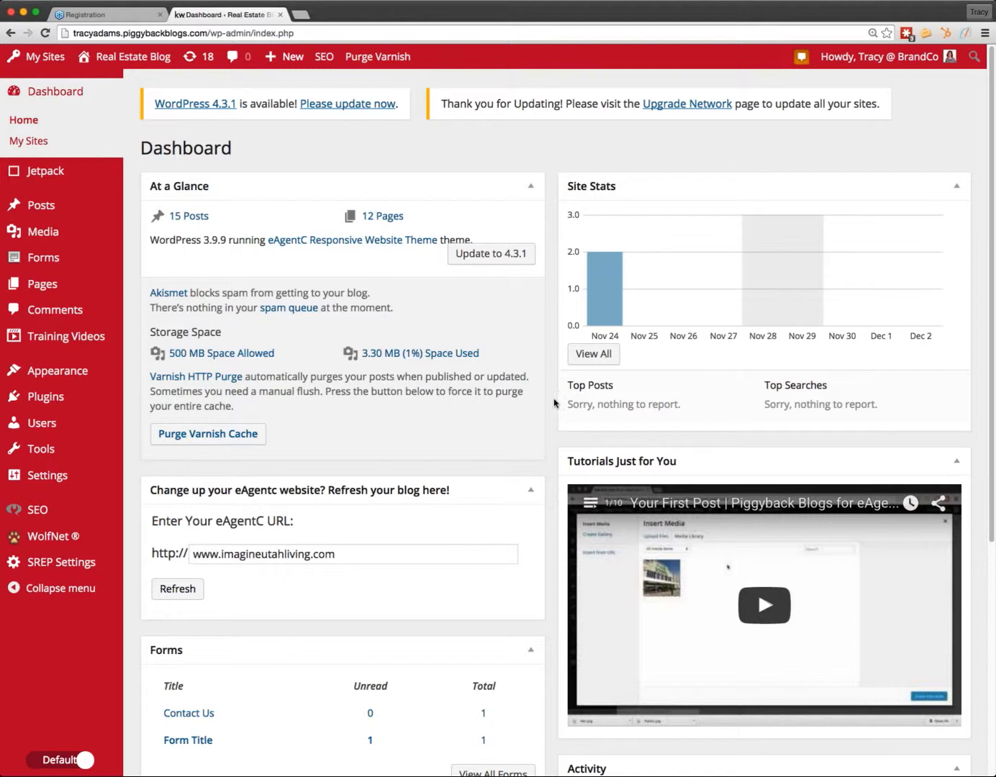
# Open the Jetpack overview, show all Jetpack features and look through the full feature list
pyautogui.click(78, 183)
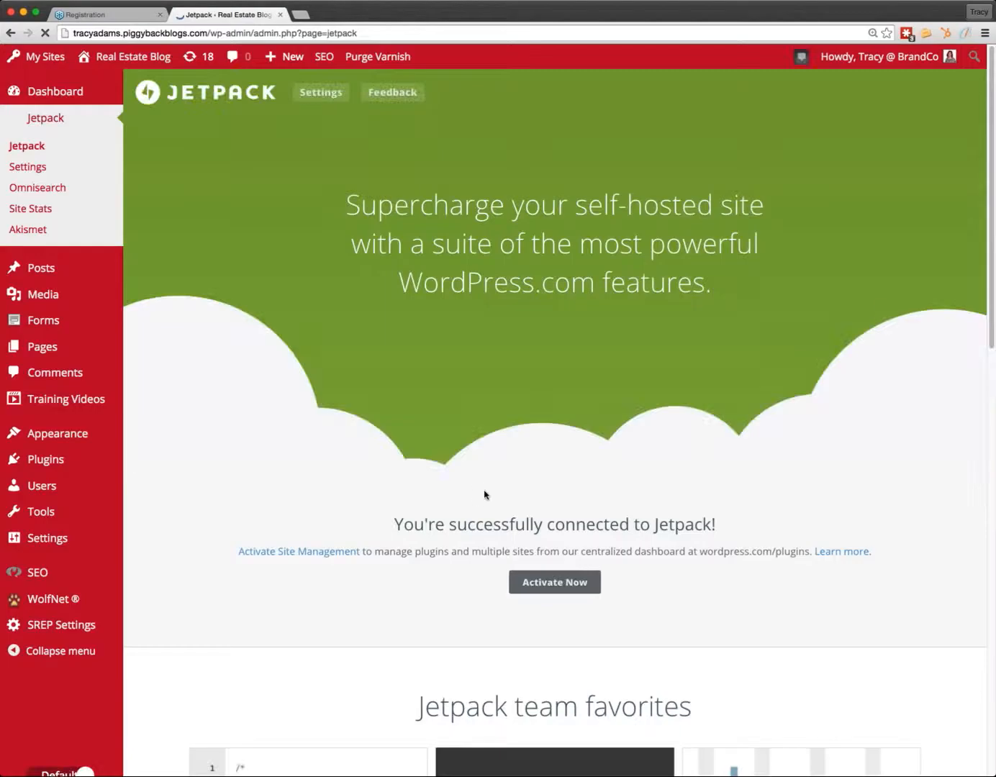
pyautogui.scroll(-5, 703, 572)
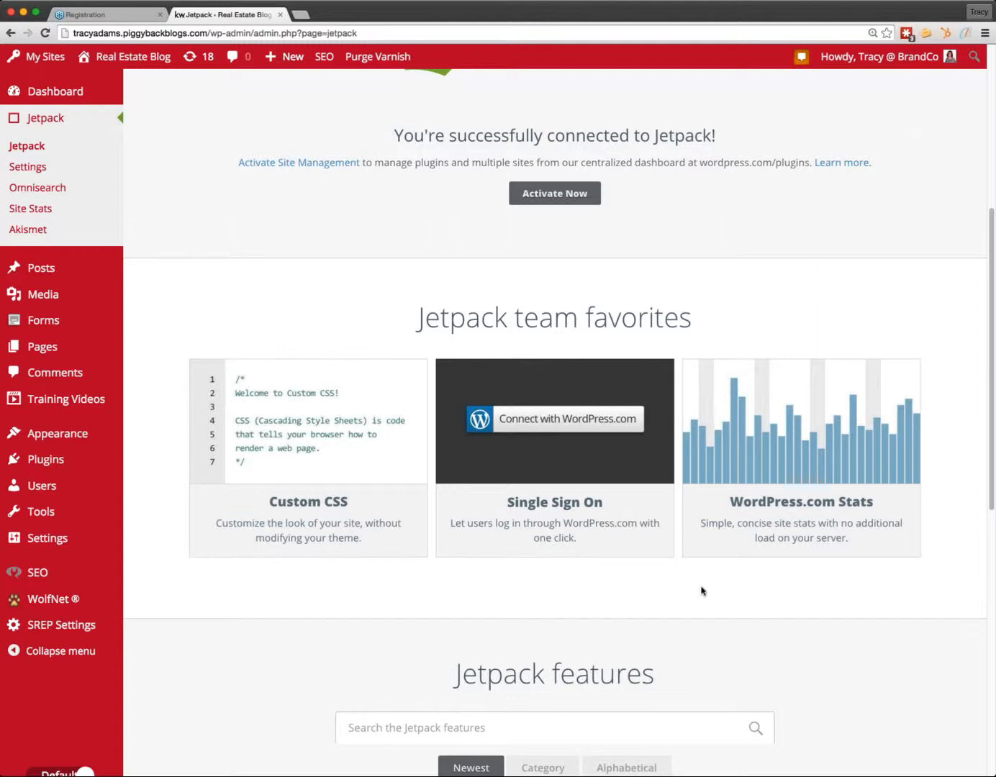
pyautogui.scroll(-2, 698, 590)
pyautogui.scroll(-5, 733, 467)
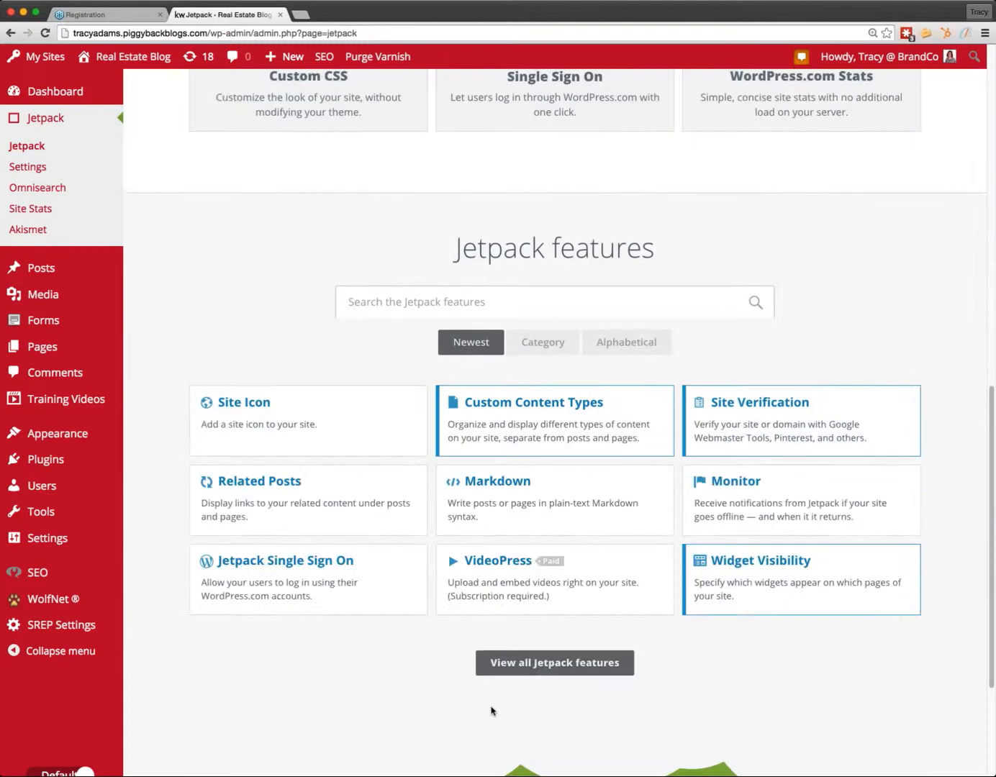
pyautogui.click(556, 664)
pyautogui.scroll(-2, 918, 586)
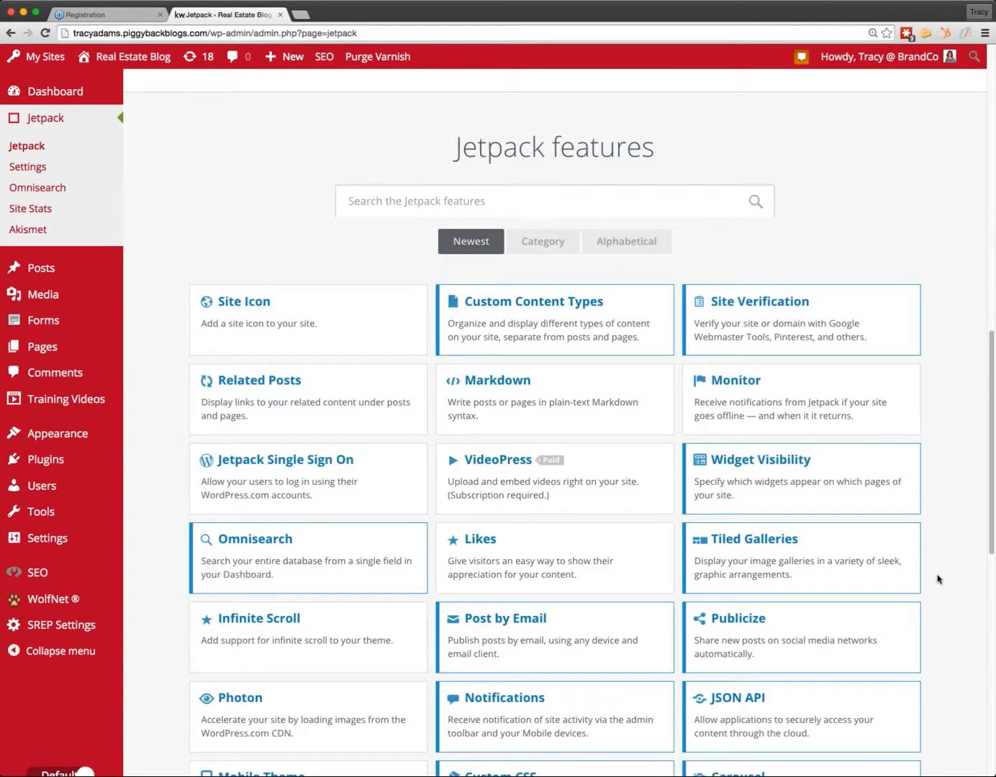
pyautogui.scroll(-3, 937, 580)
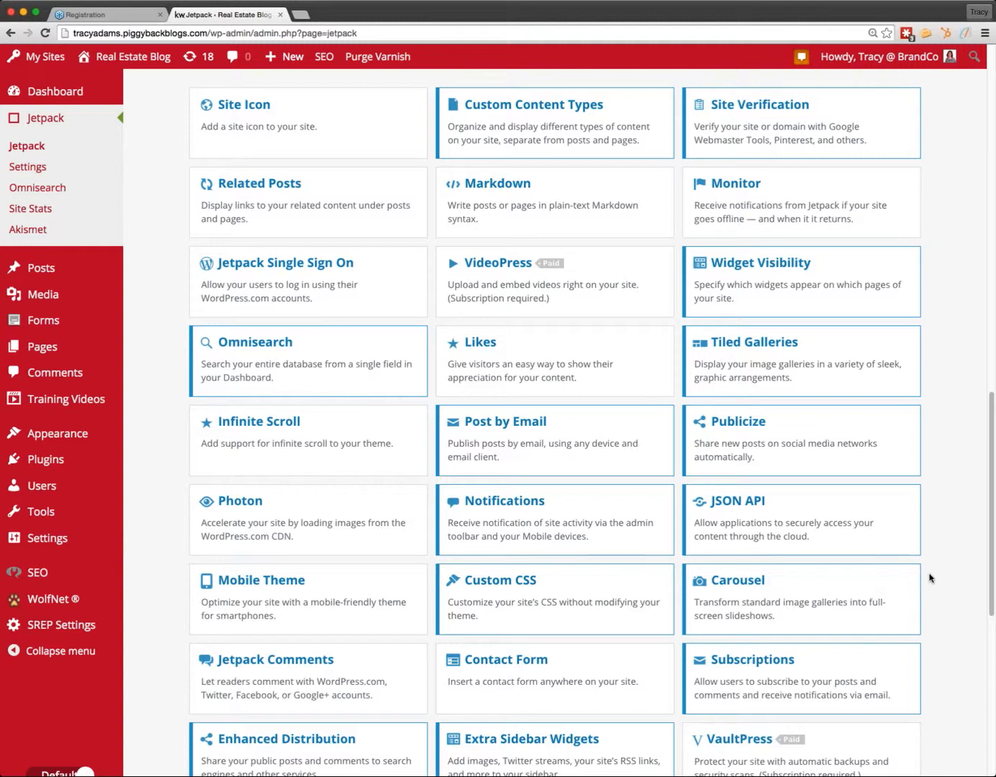
pyautogui.scroll(-3, 929, 578)
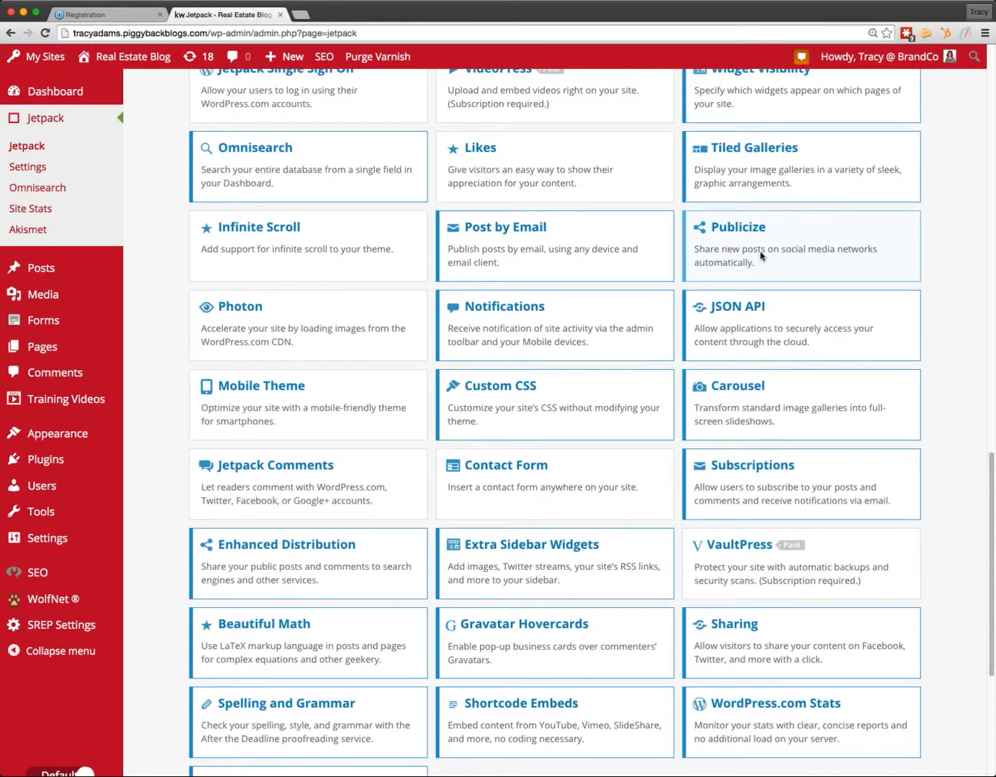
# Open the configuration of Jetpack's Publicize feature and look over the Sharing Settings for social networks and sharing buttons
pyautogui.click(761, 256)
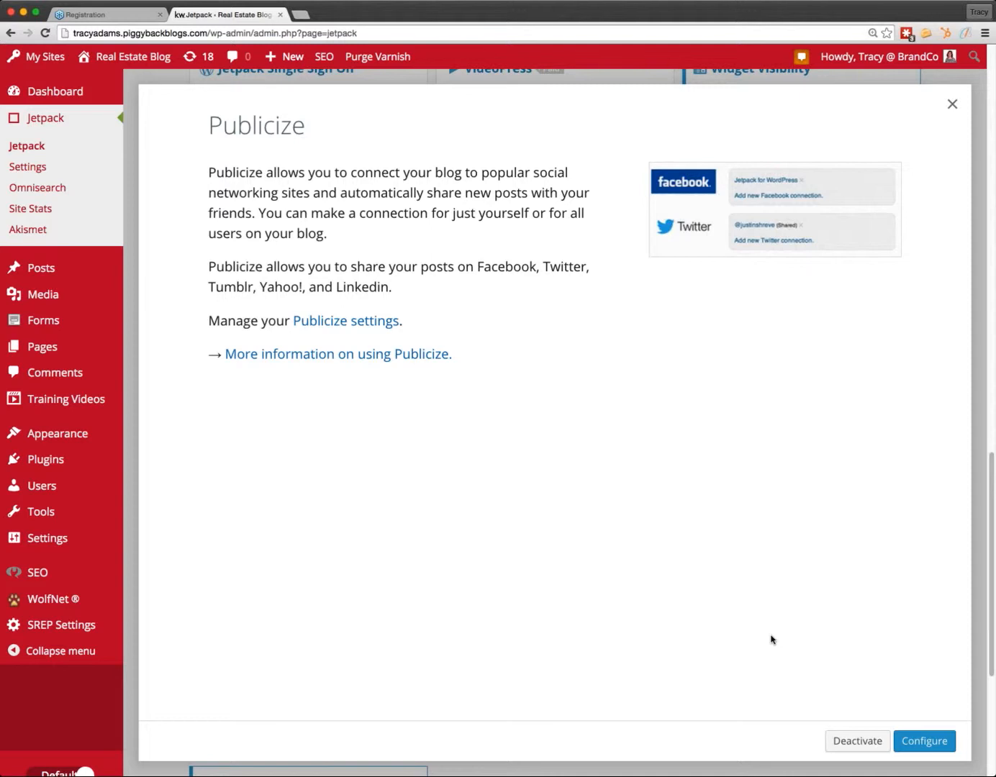
pyautogui.click(927, 741)
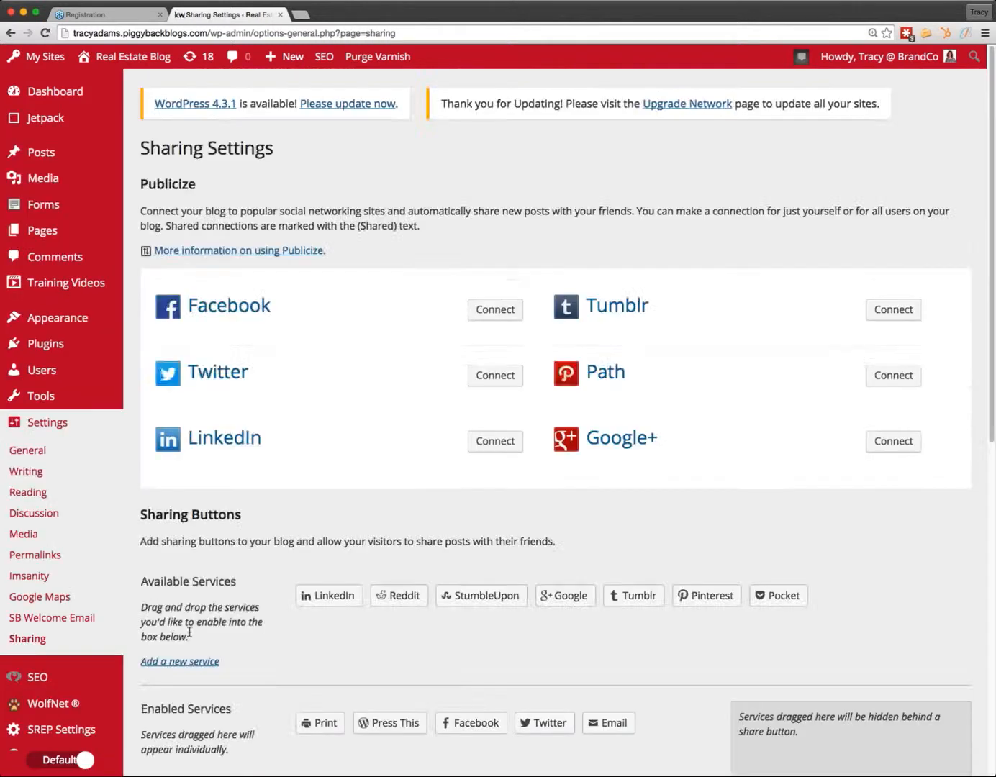
pyautogui.scroll(-3, 189, 631)
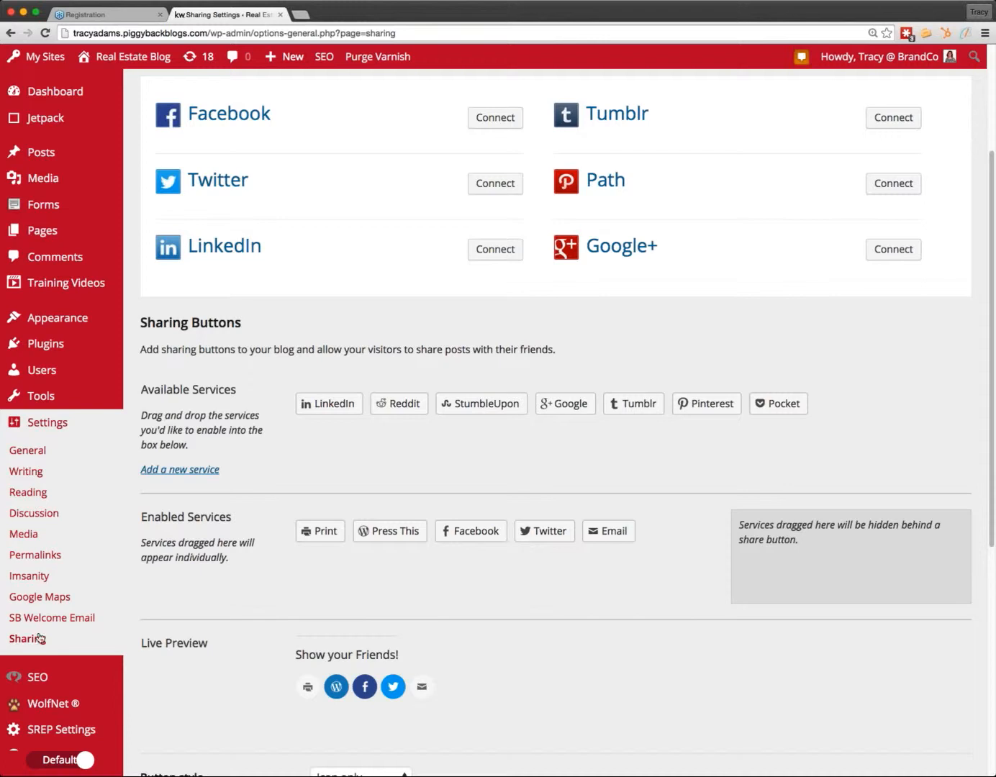
pyautogui.scroll(3, 530, 656)
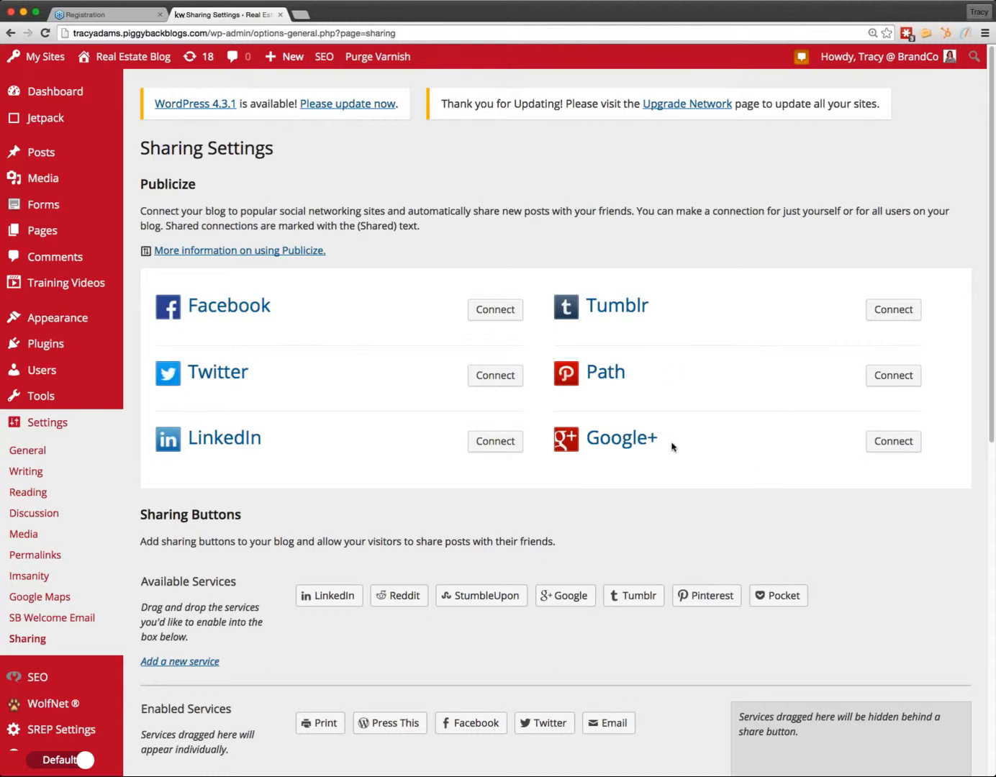
# Connect Publicize to Facebook using the Small Business page and make the connection available to all users of the blog
pyautogui.click(485, 315)
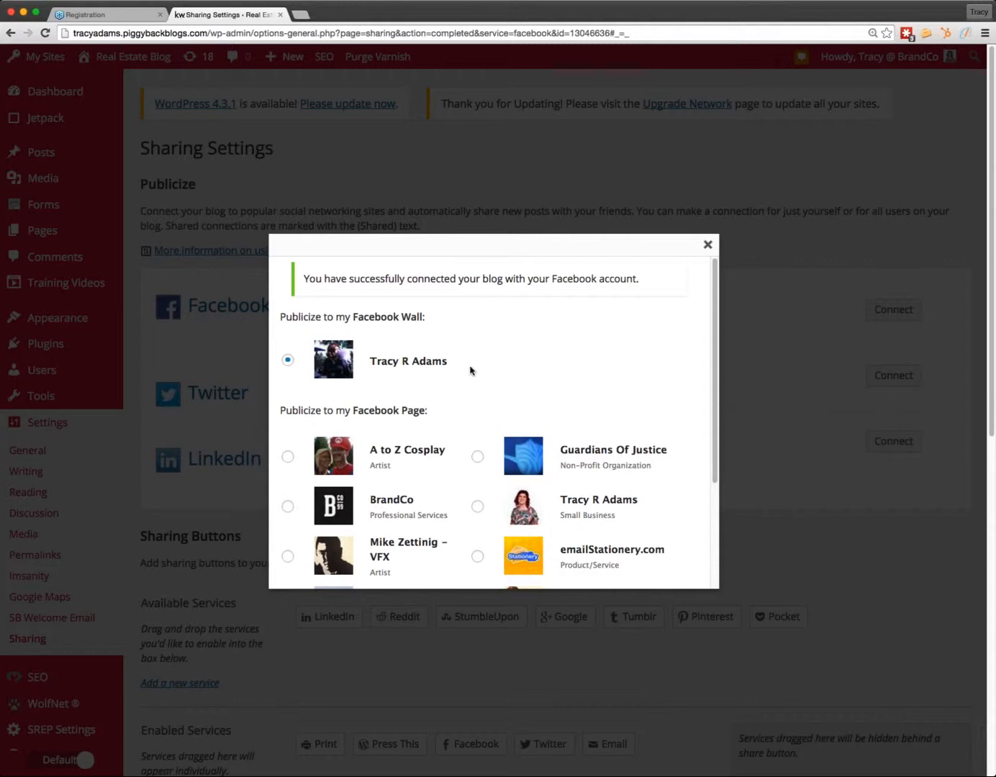
pyautogui.scroll(-5, 472, 371)
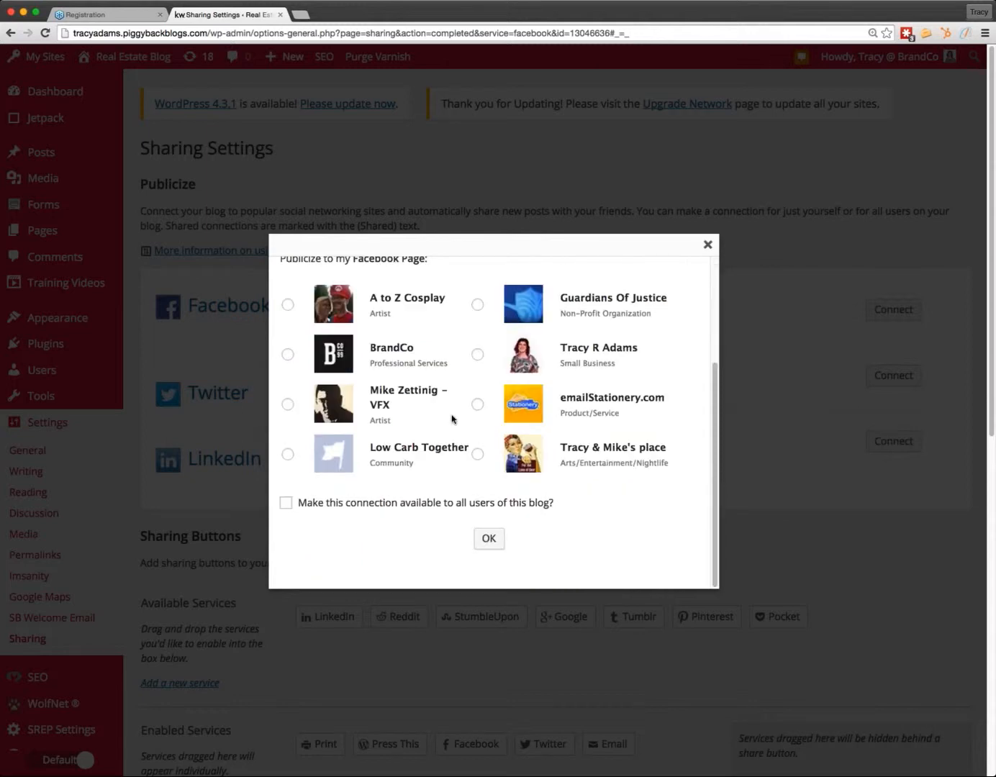
pyautogui.scroll(2, 452, 420)
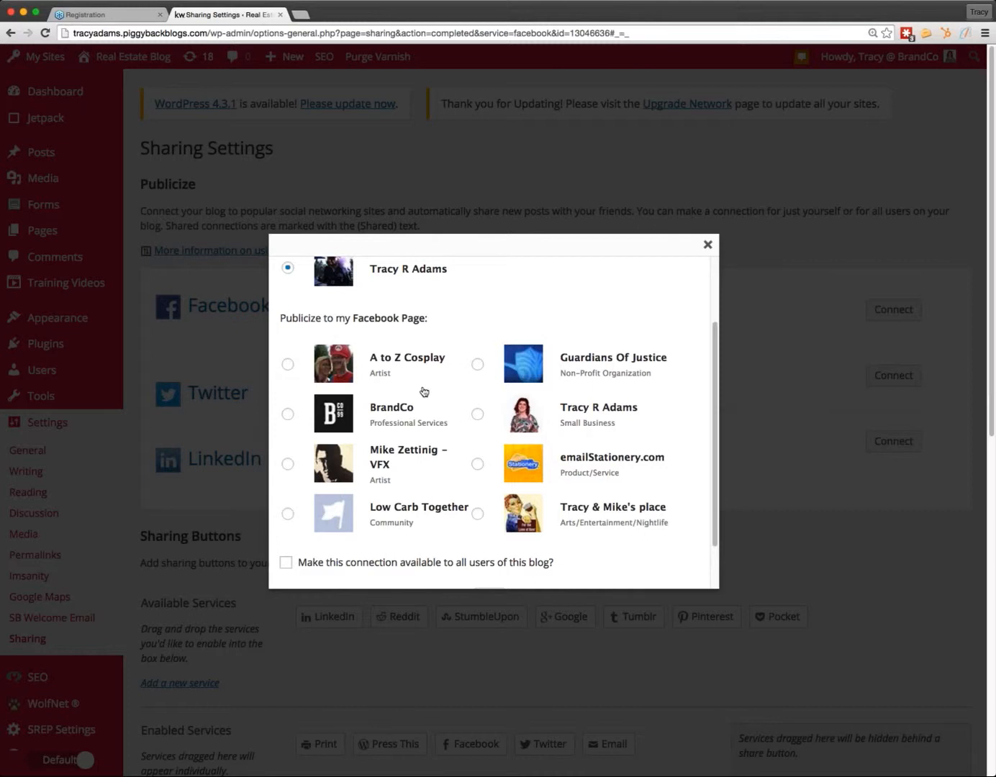
pyautogui.click(478, 417)
pyautogui.scroll(-2, 447, 456)
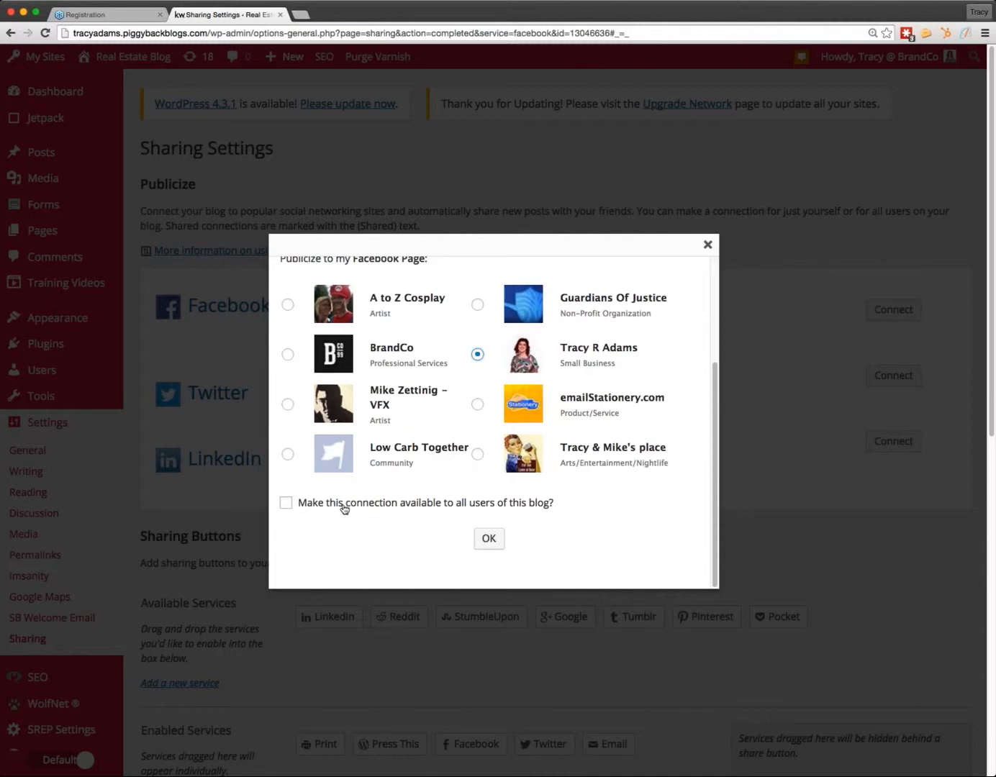
pyautogui.click(426, 510)
pyautogui.click(499, 547)
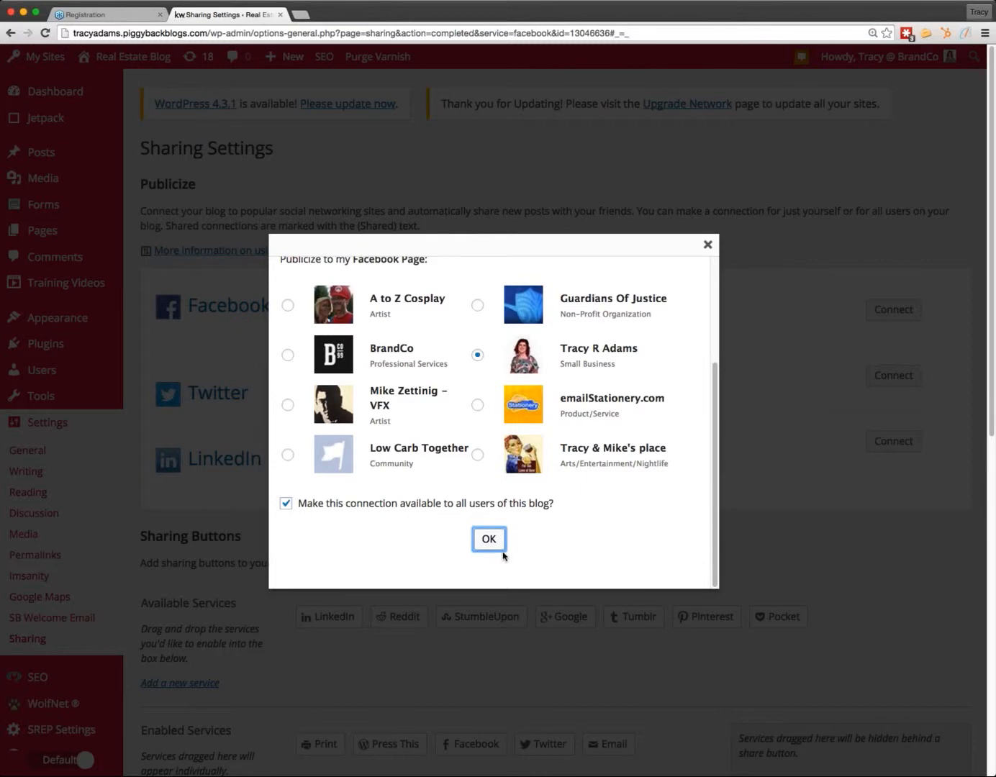
pyautogui.click(493, 544)
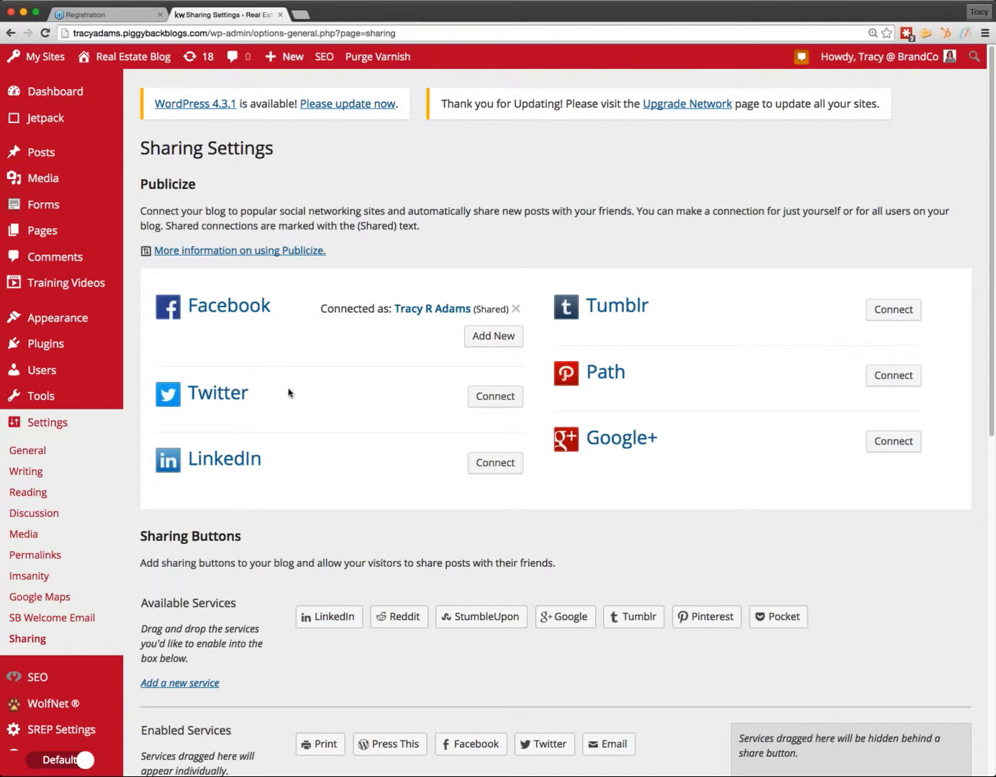
# Connect Publicize to Twitter by authorizing WordPress.com, and make the connection available to all users of the blog
pyautogui.click(503, 403)
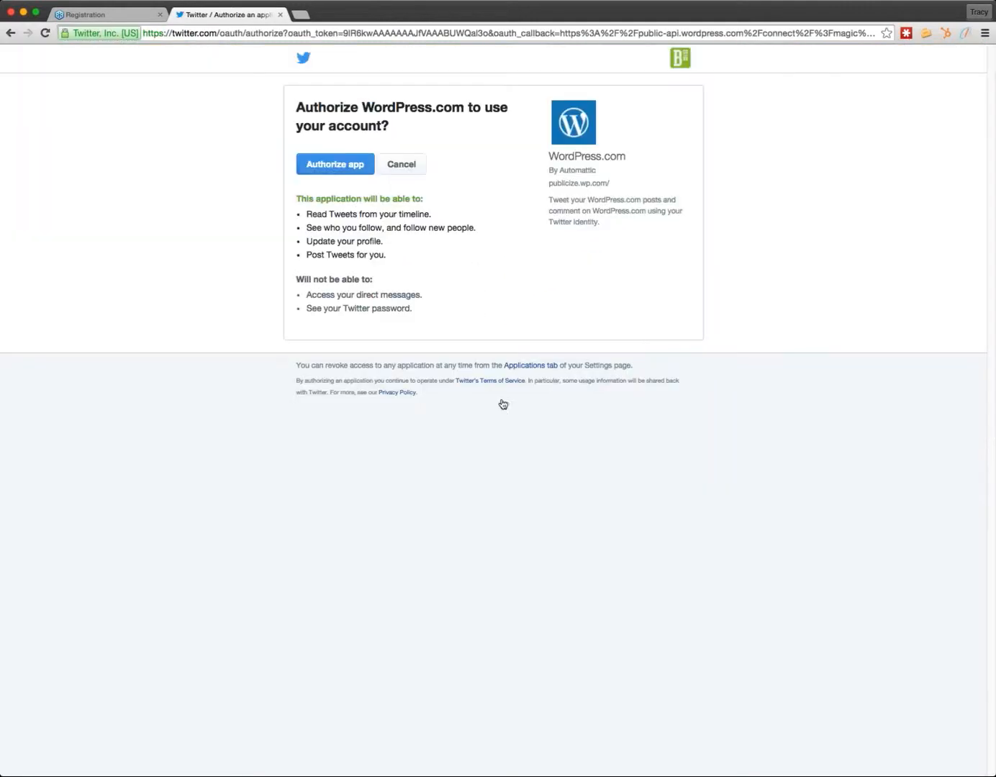
pyautogui.click(328, 171)
pyautogui.click(330, 169)
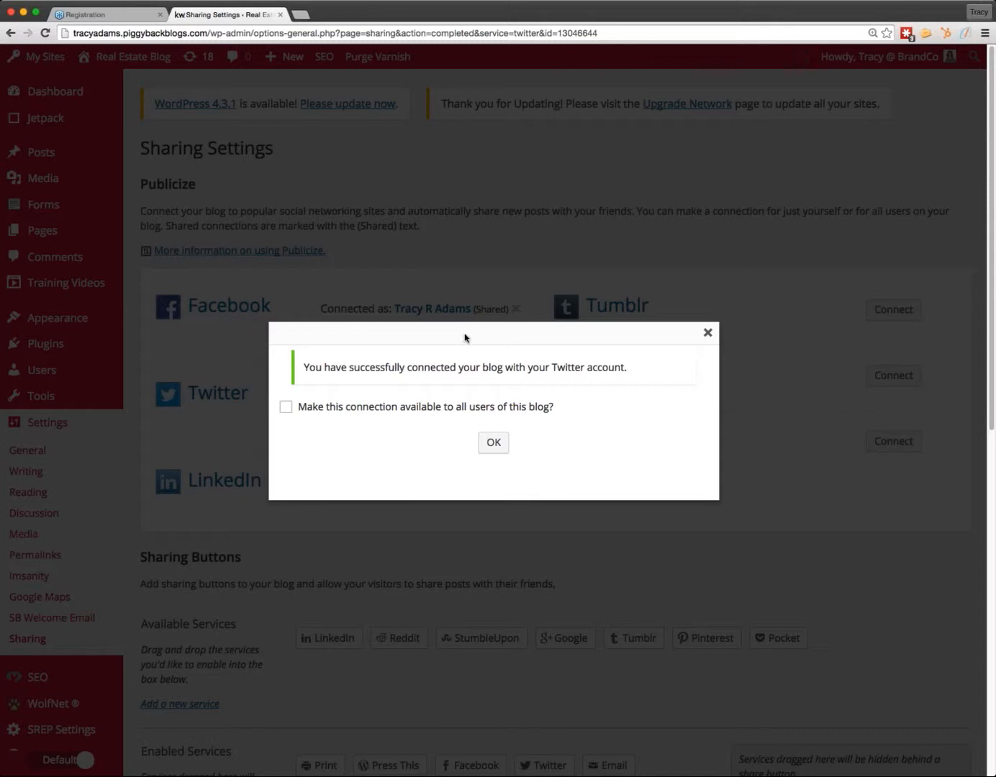
pyautogui.click(382, 410)
pyautogui.click(490, 443)
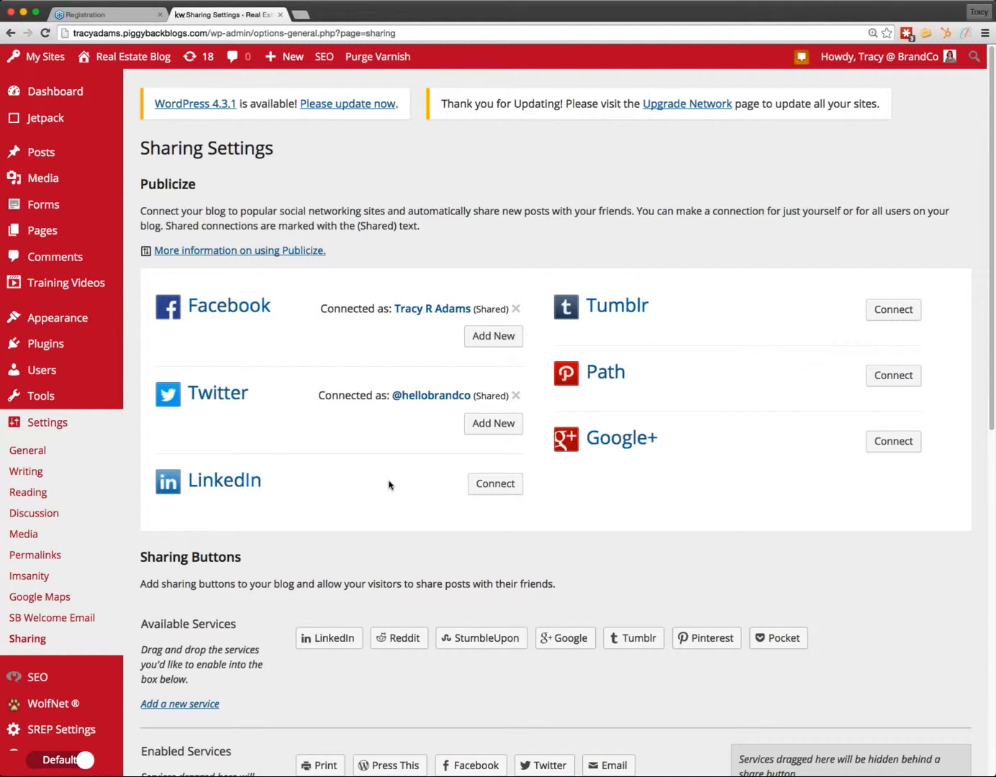
# Connect Publicize to LinkedIn by allowing access with the prefilled login, and share the connection with all blog users
pyautogui.click(499, 484)
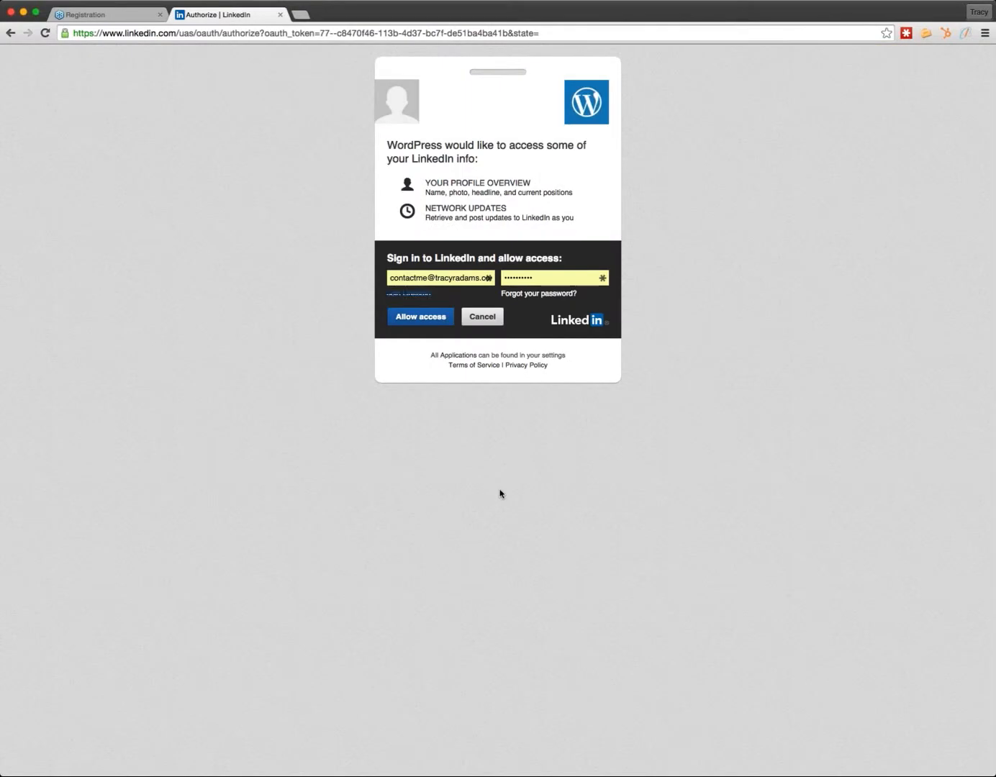
pyautogui.click(423, 320)
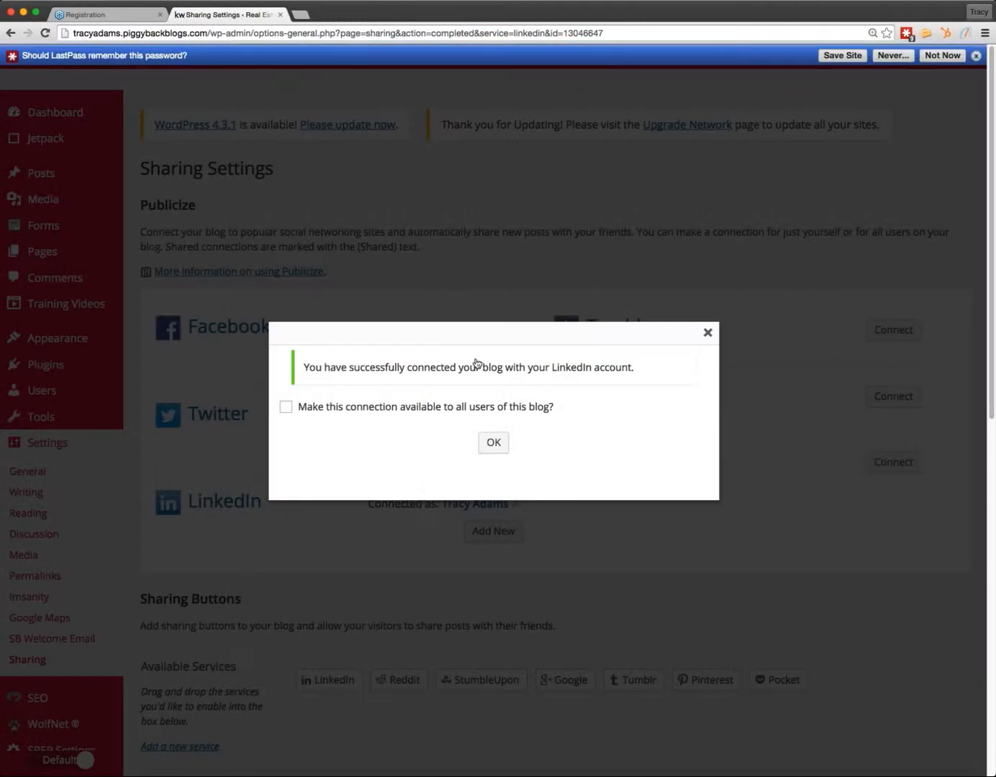
pyautogui.click(414, 406)
pyautogui.press('Tab')
pyautogui.press('Return')
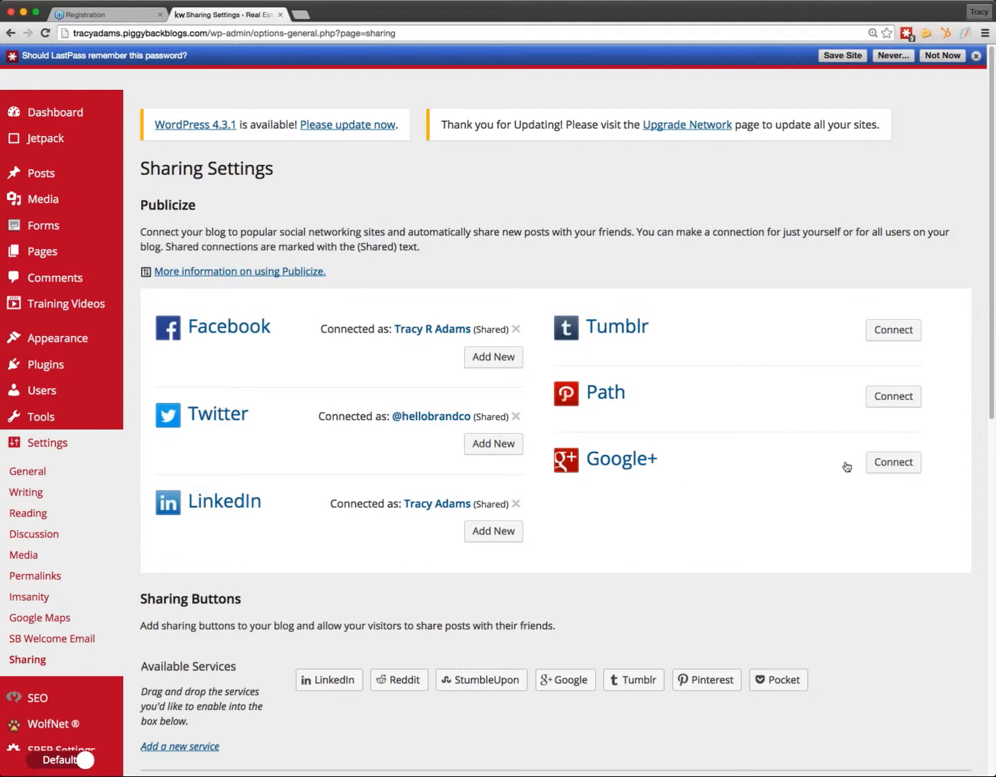
# Connect Publicize to Google+ with the personal account, allow WordPress access, and make the connection available to all users of the blog
pyautogui.click(867, 465)
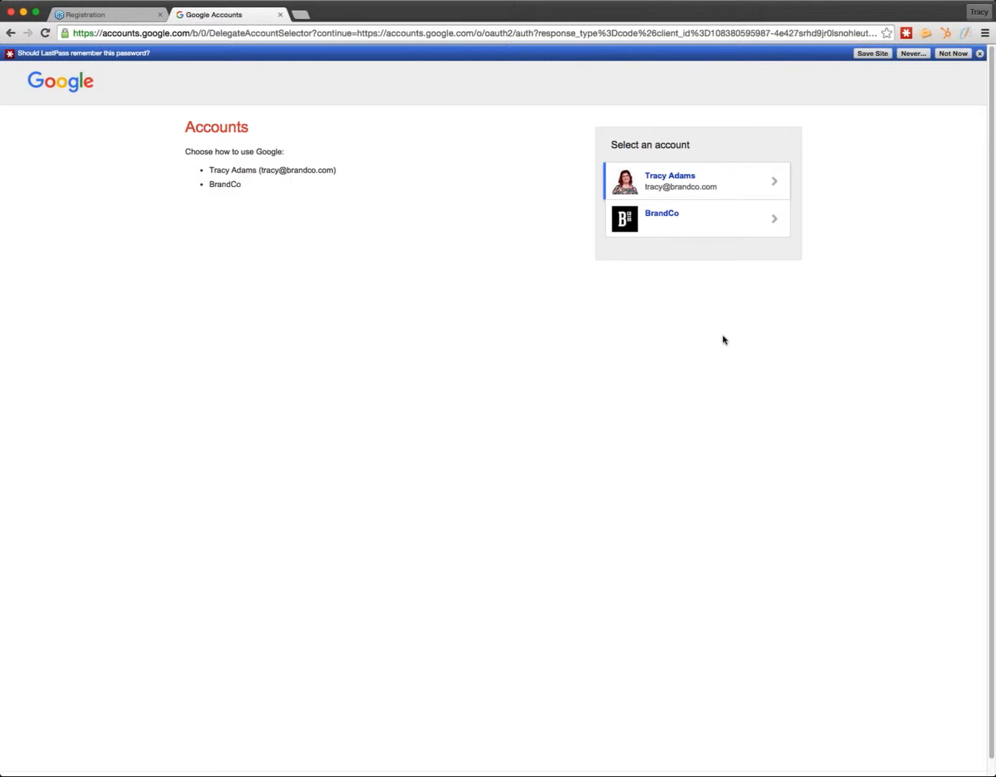
pyautogui.click(670, 187)
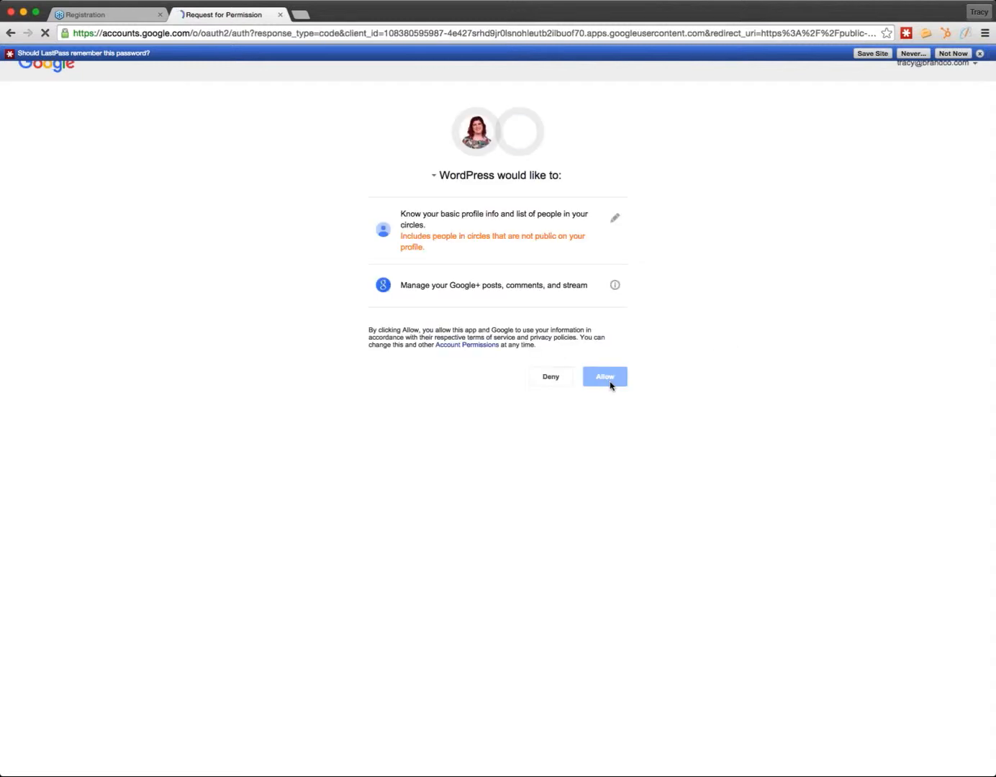
pyautogui.click(608, 378)
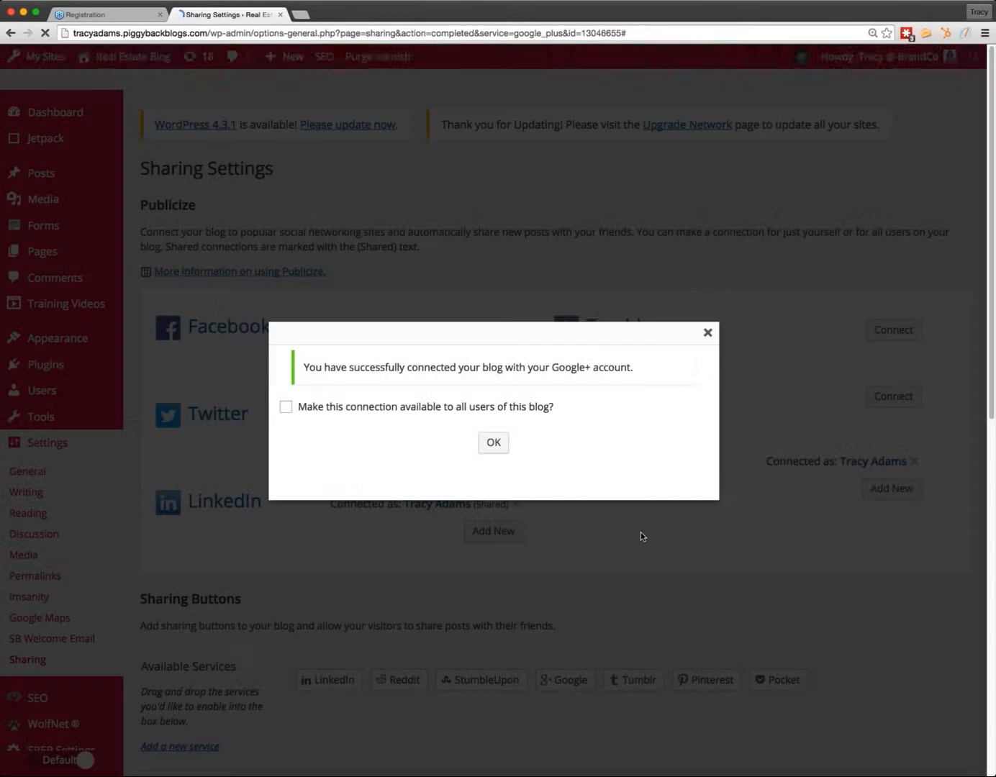
pyautogui.click(337, 408)
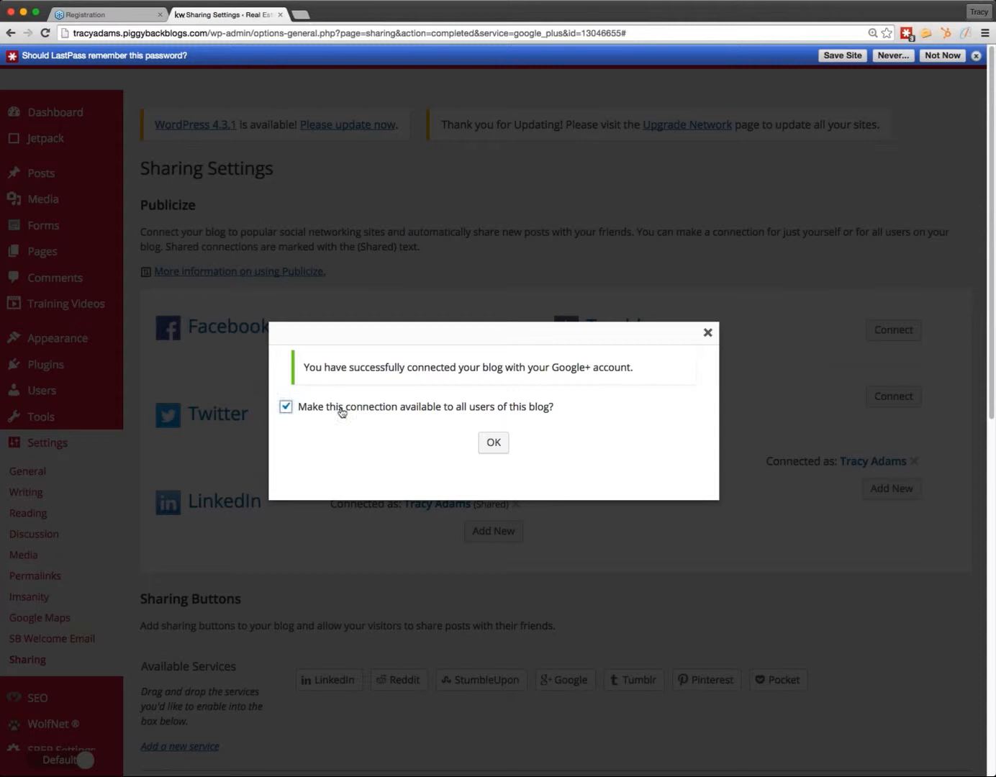
pyautogui.click(493, 444)
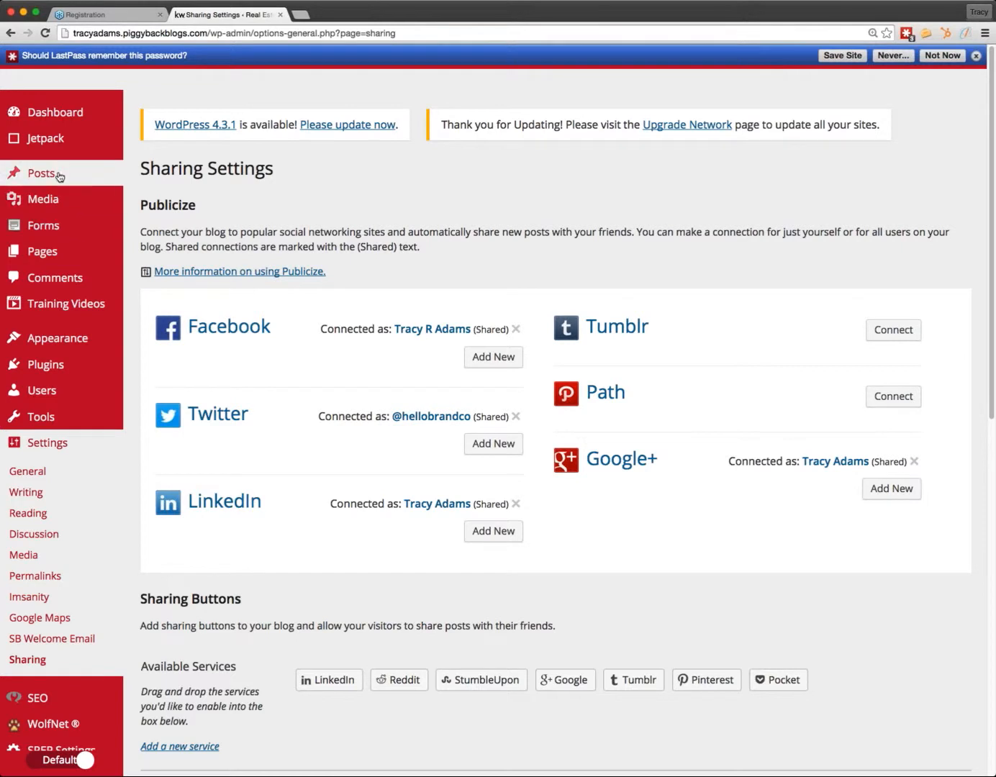
# Start a new post, exclude LinkedIn from the networks in its Publicize details, and collapse the details
pyautogui.moveTo(61, 174)
pyautogui.click(156, 198)
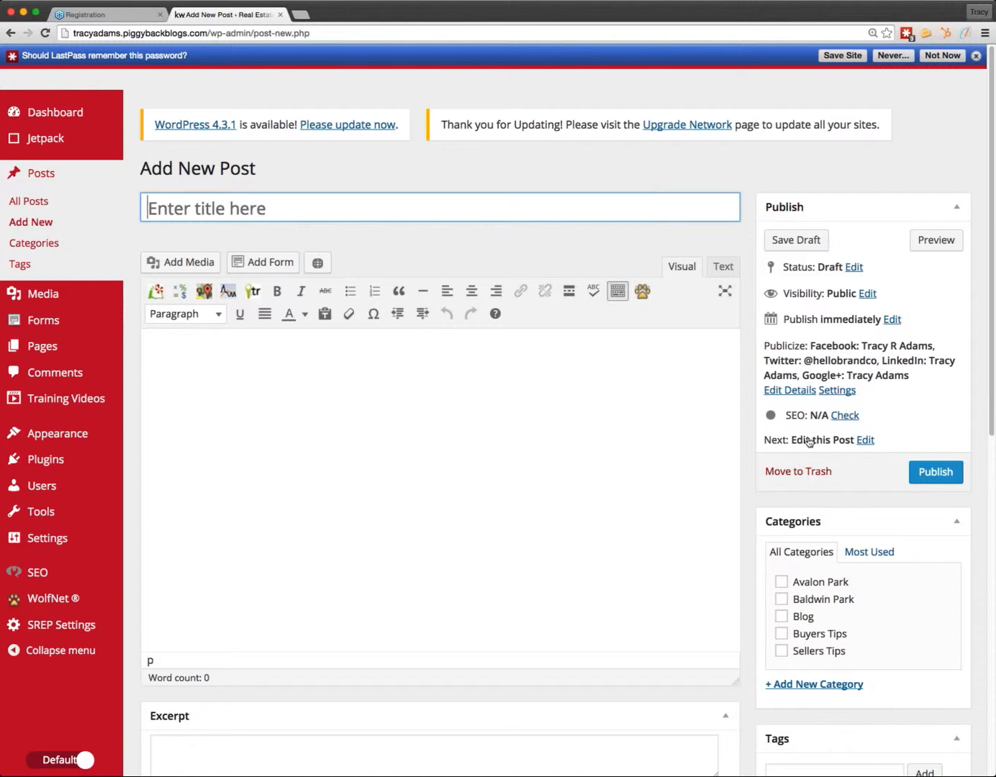
pyautogui.moveTo(867, 391); pyautogui.dragTo(765, 345)
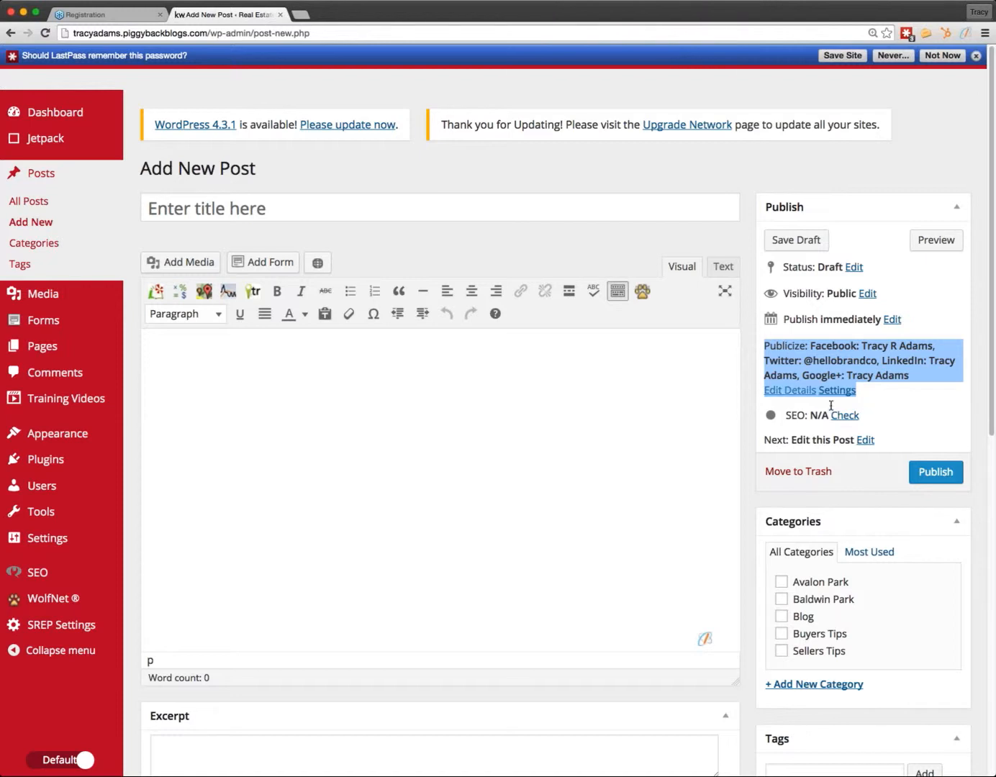
pyautogui.click(809, 390)
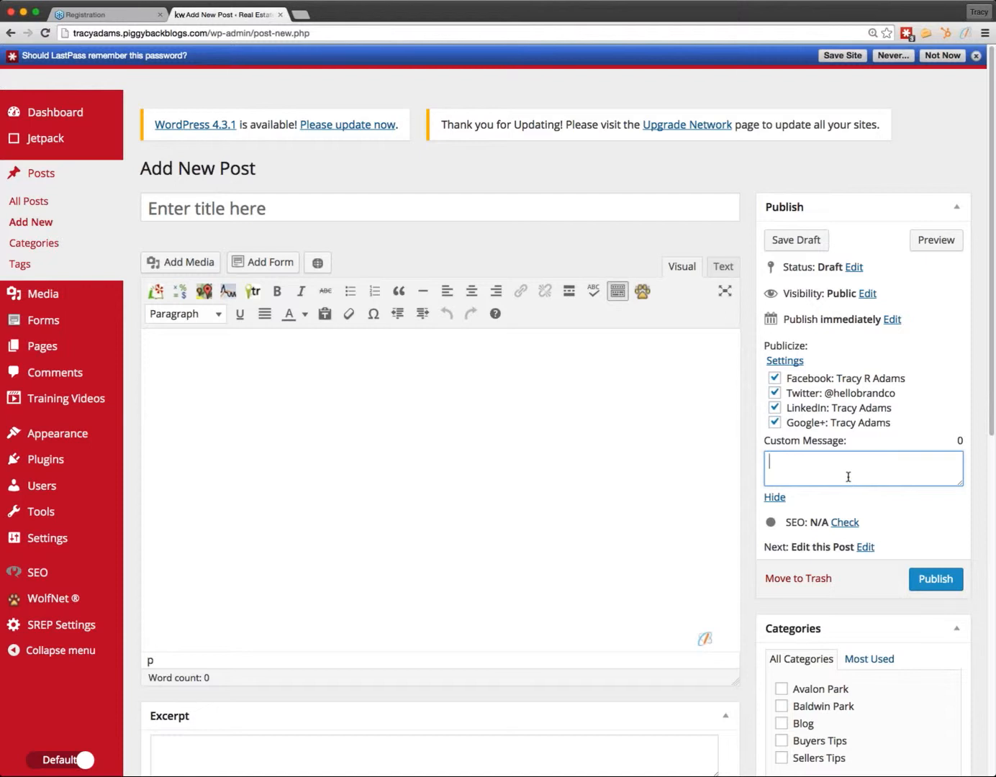
pyautogui.click(775, 408)
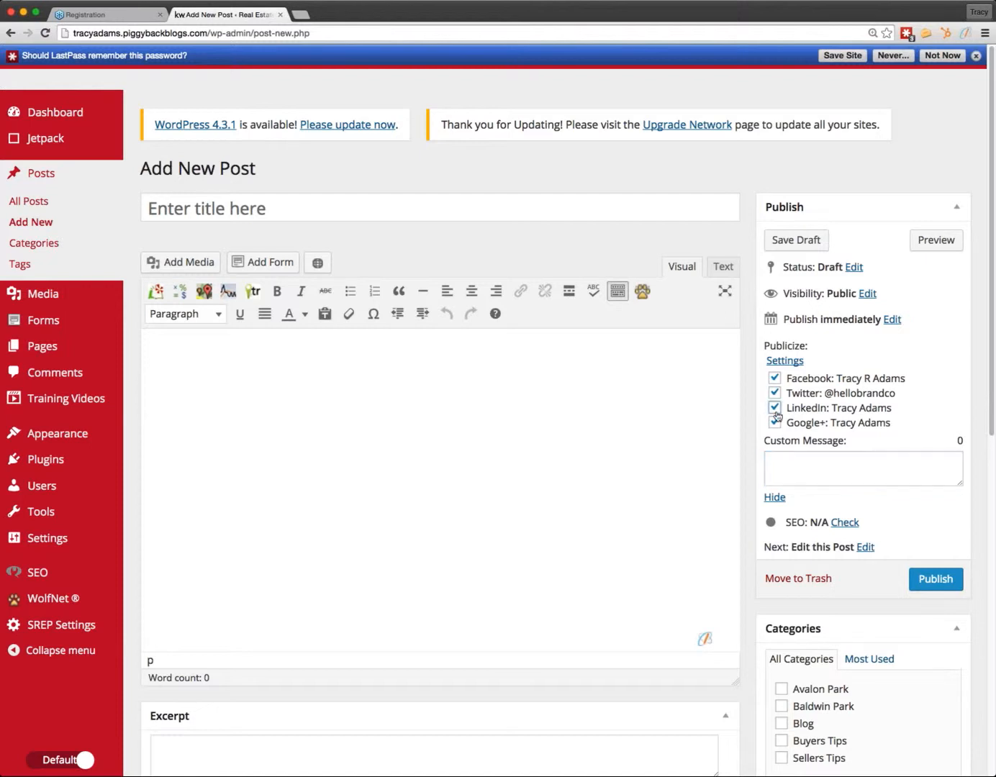
pyautogui.click(800, 465)
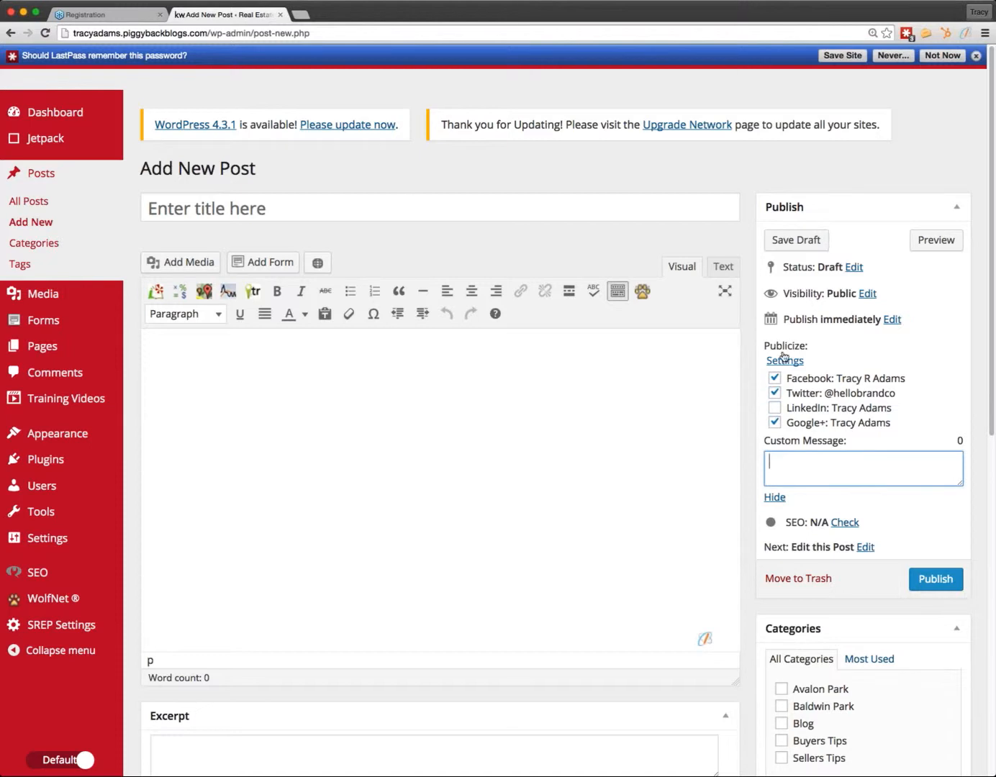
pyautogui.click(783, 496)
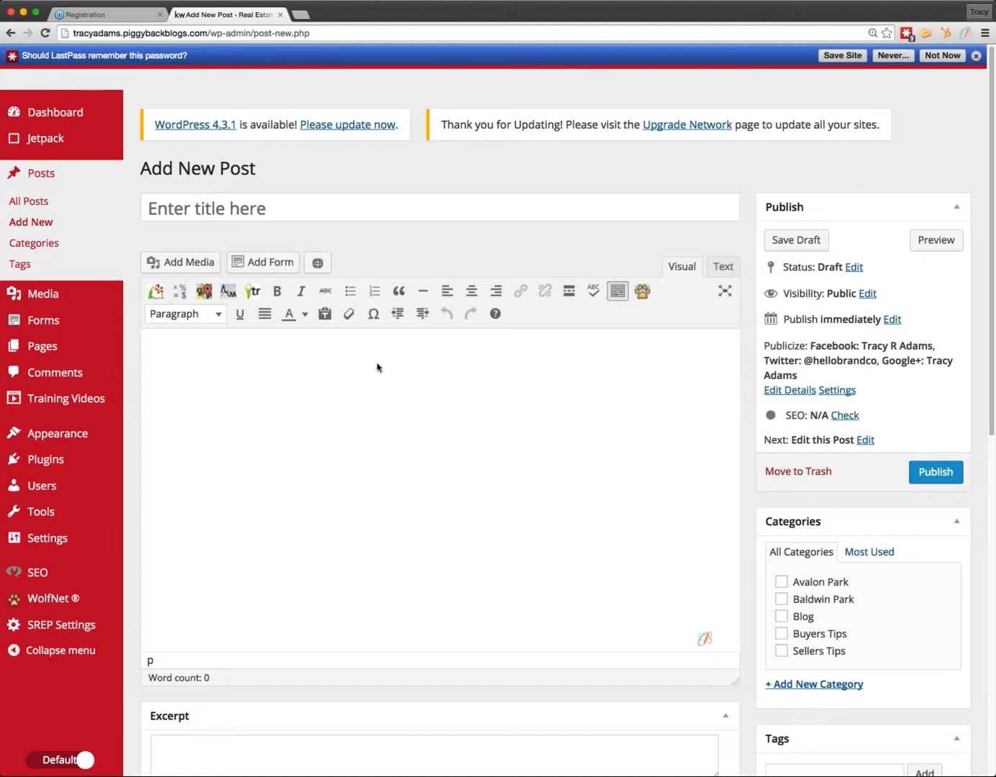
# Return to the Jetpack overview and list all Jetpack features in alphabetical order
pyautogui.click(67, 149)
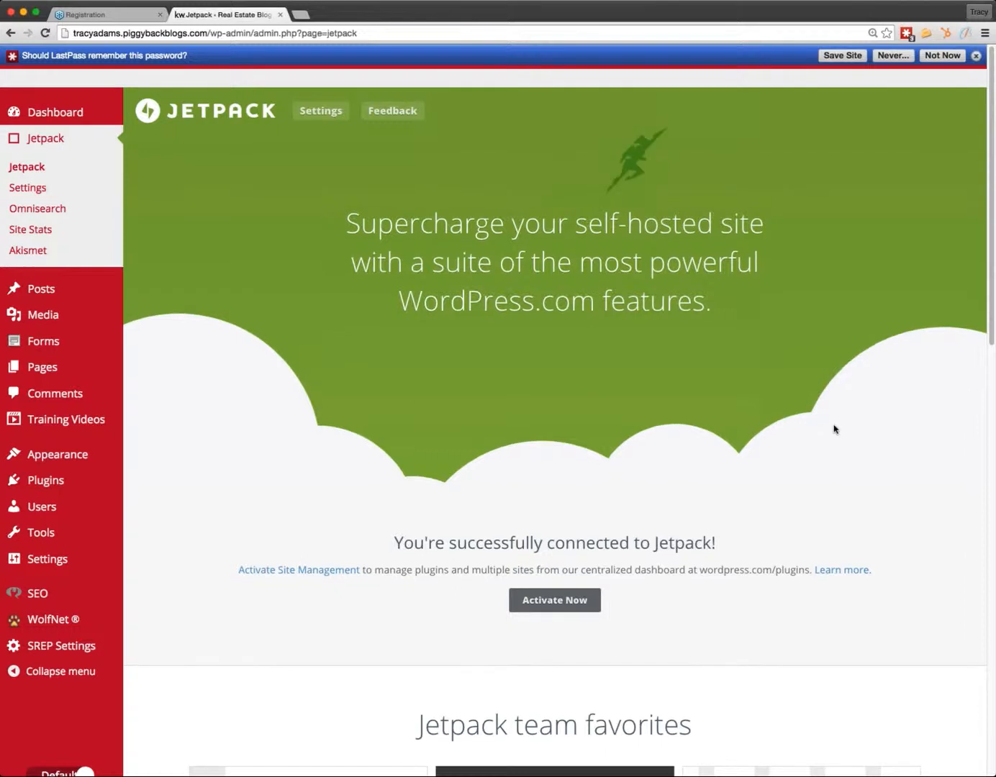
pyautogui.scroll(-12, 803, 513)
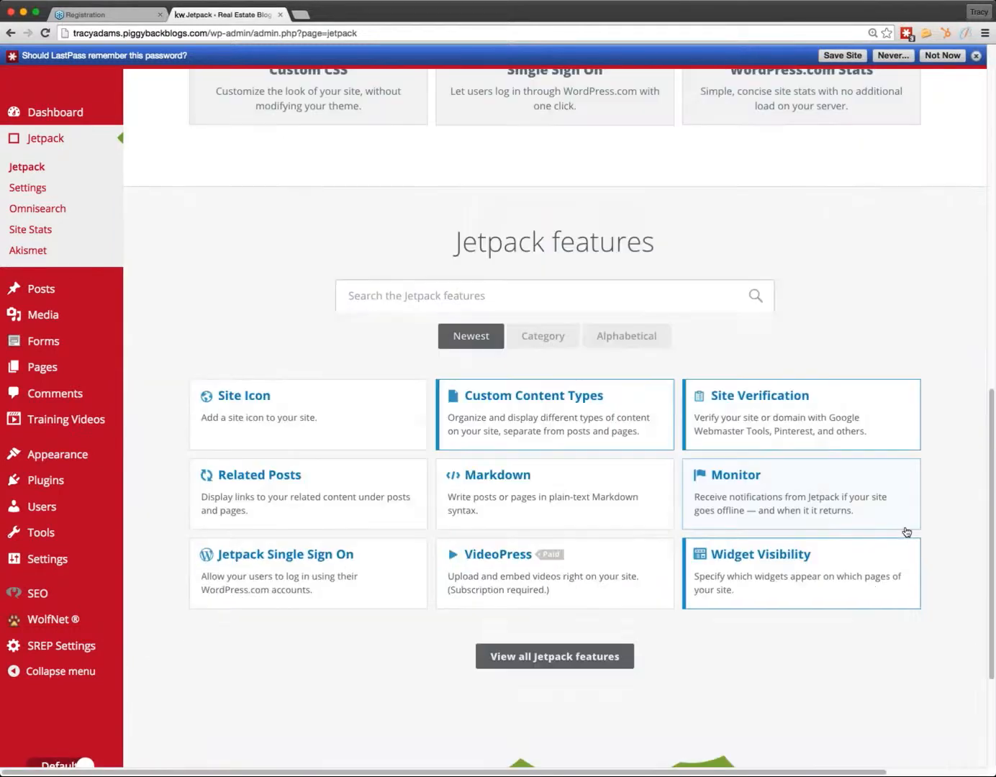
pyautogui.click(504, 638)
pyautogui.scroll(-5, 968, 591)
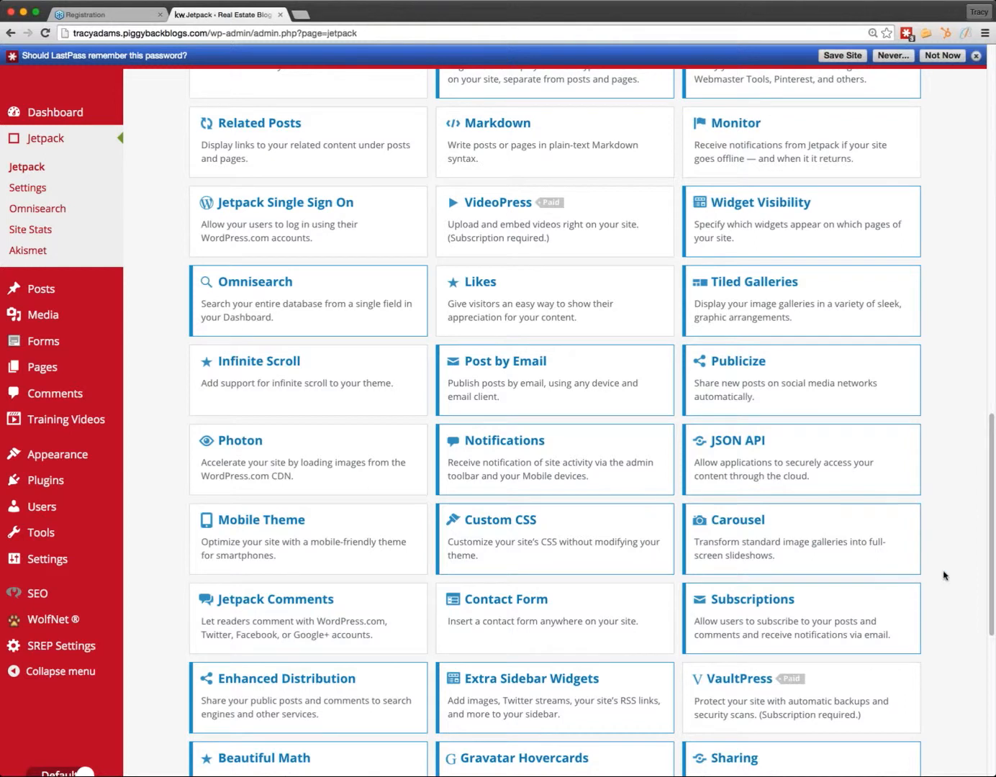
pyautogui.scroll(3, 944, 576)
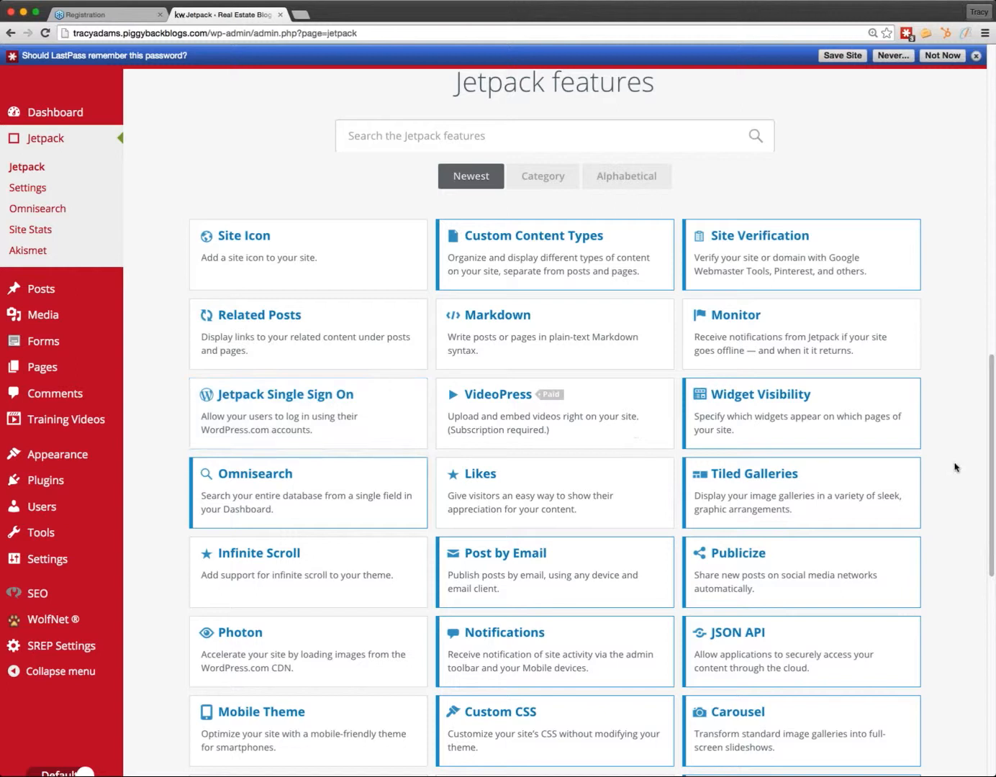
pyautogui.scroll(-1, 955, 464)
pyautogui.click(637, 131)
pyautogui.scroll(1, 643, 131)
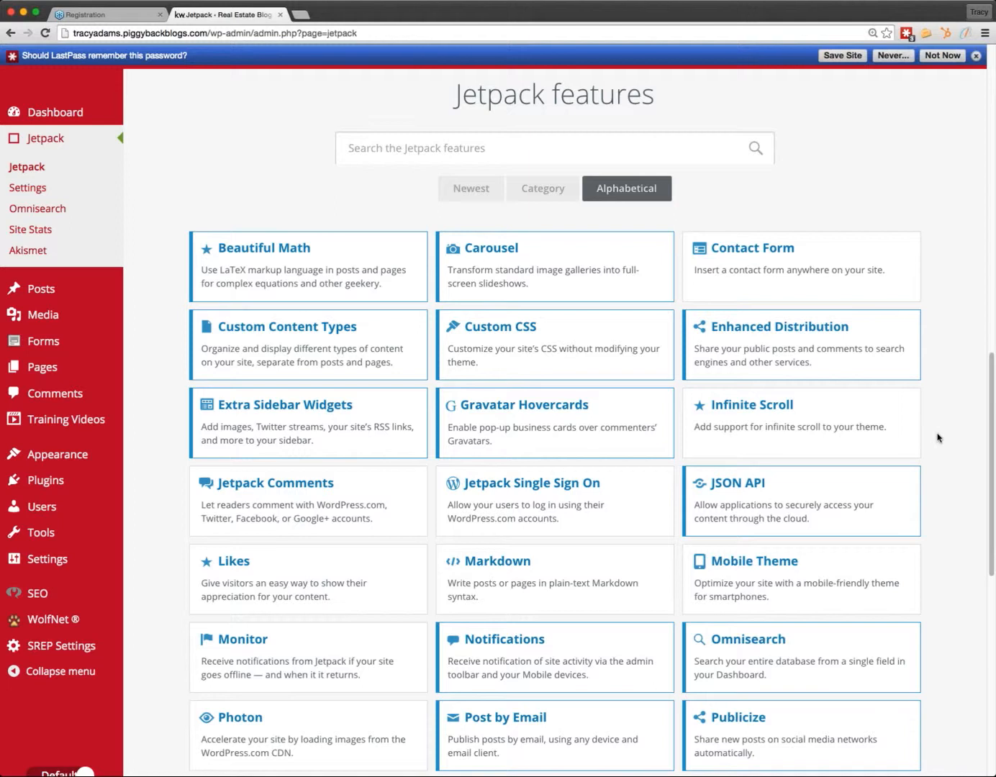
# Open the configuration of Jetpack's Sharing feature
pyautogui.scroll(-5, 938, 438)
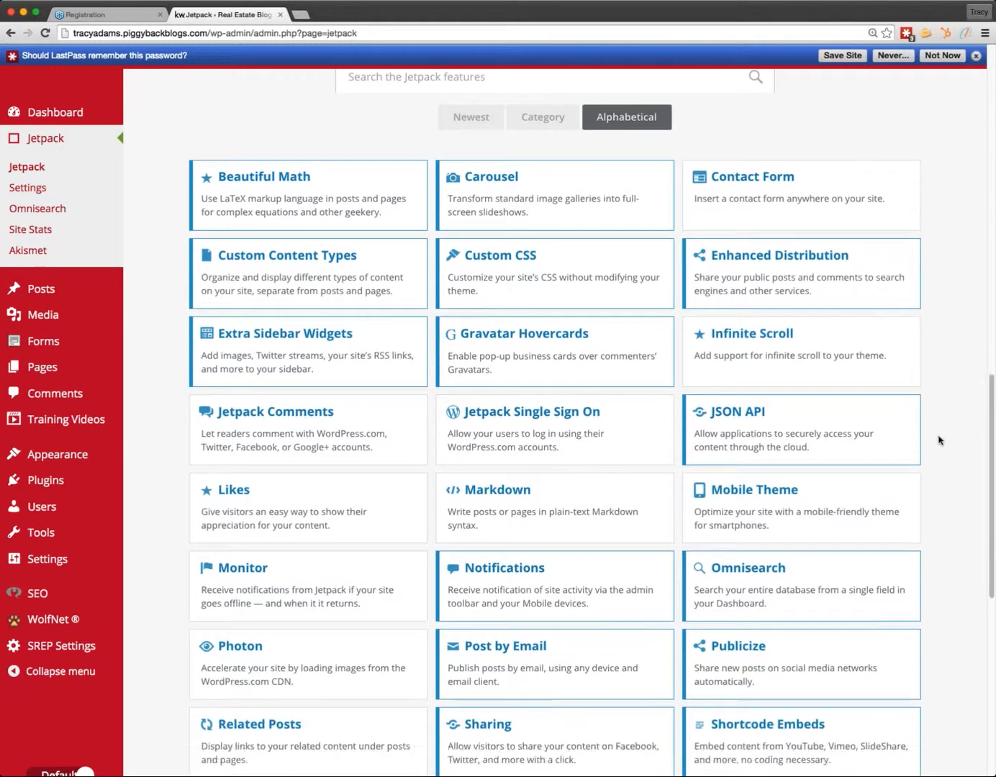
pyautogui.click(521, 604)
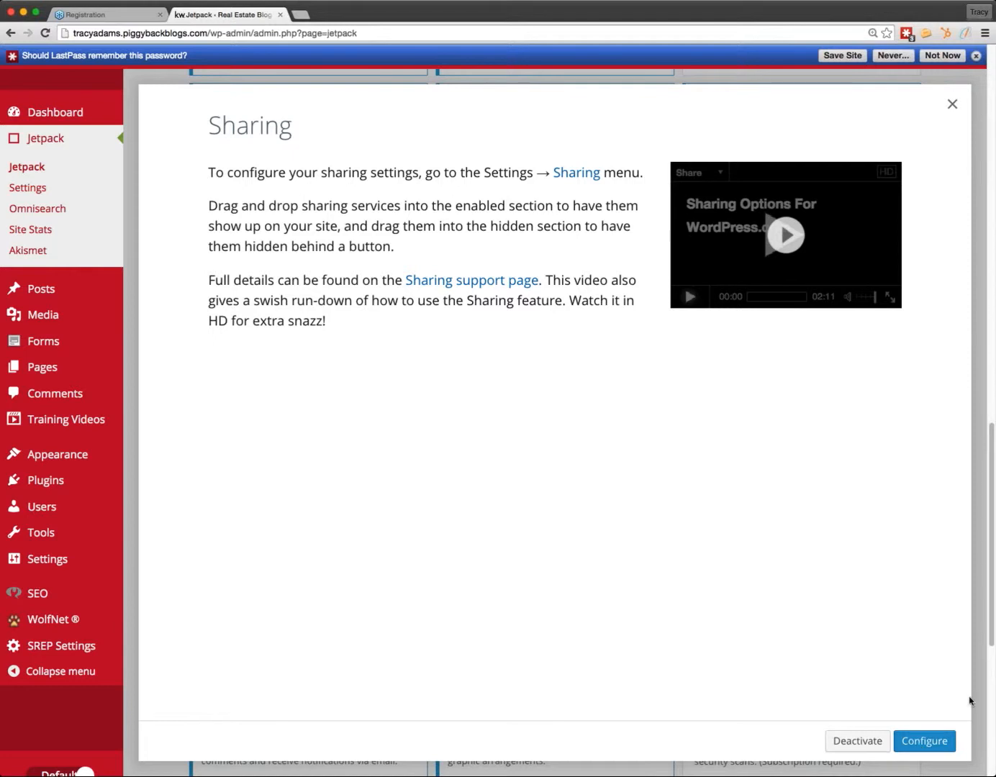
pyautogui.click(936, 741)
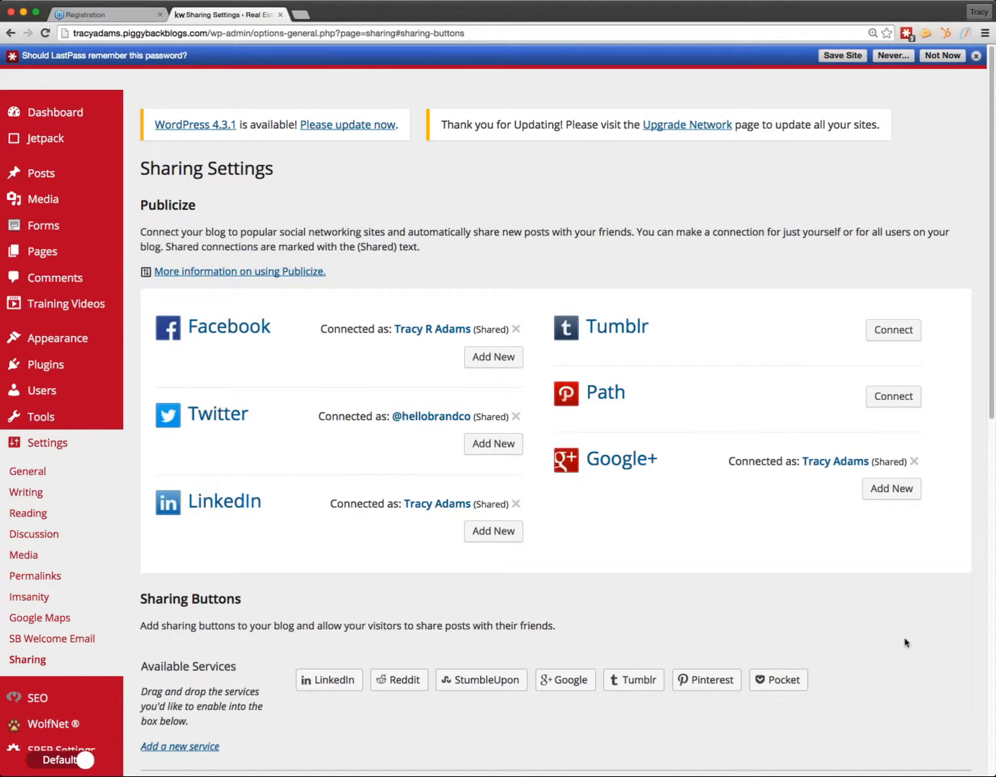
# Move Print, Press This, Facebook, Twitter and Email from the enabled sharing services back to the available services
pyautogui.scroll(-5, 827, 637)
pyautogui.scroll(-2, 334, 579)
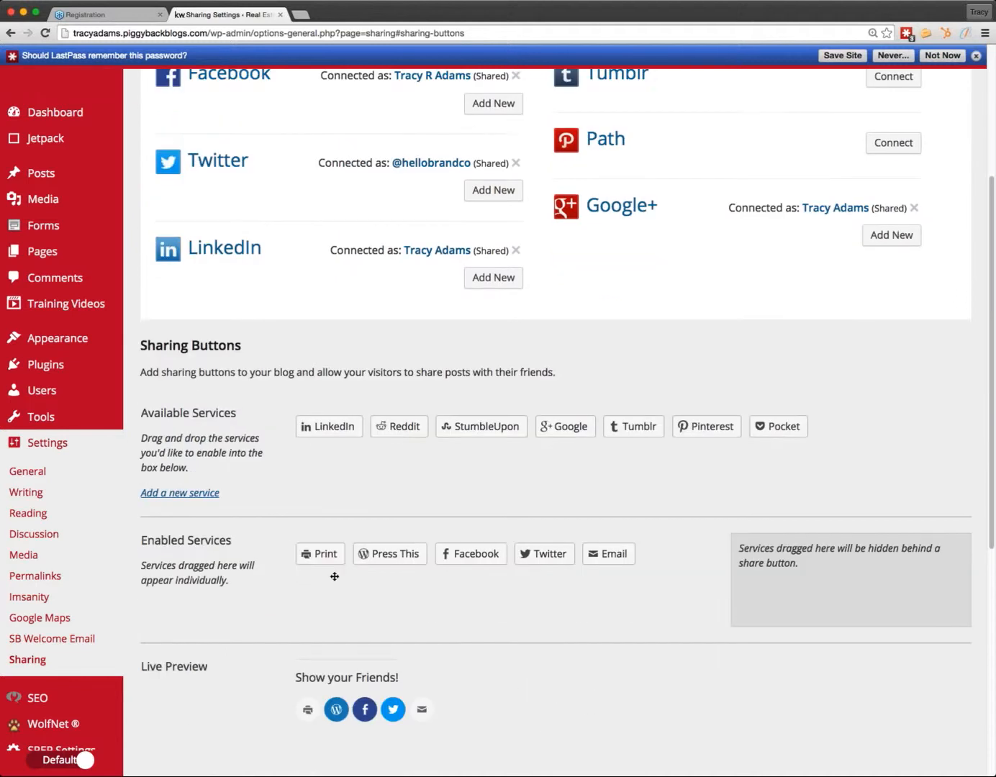
pyautogui.moveTo(323, 553); pyautogui.dragTo(349, 479)
pyautogui.moveTo(330, 553); pyautogui.dragTo(374, 461)
pyautogui.moveTo(385, 554); pyautogui.dragTo(466, 482)
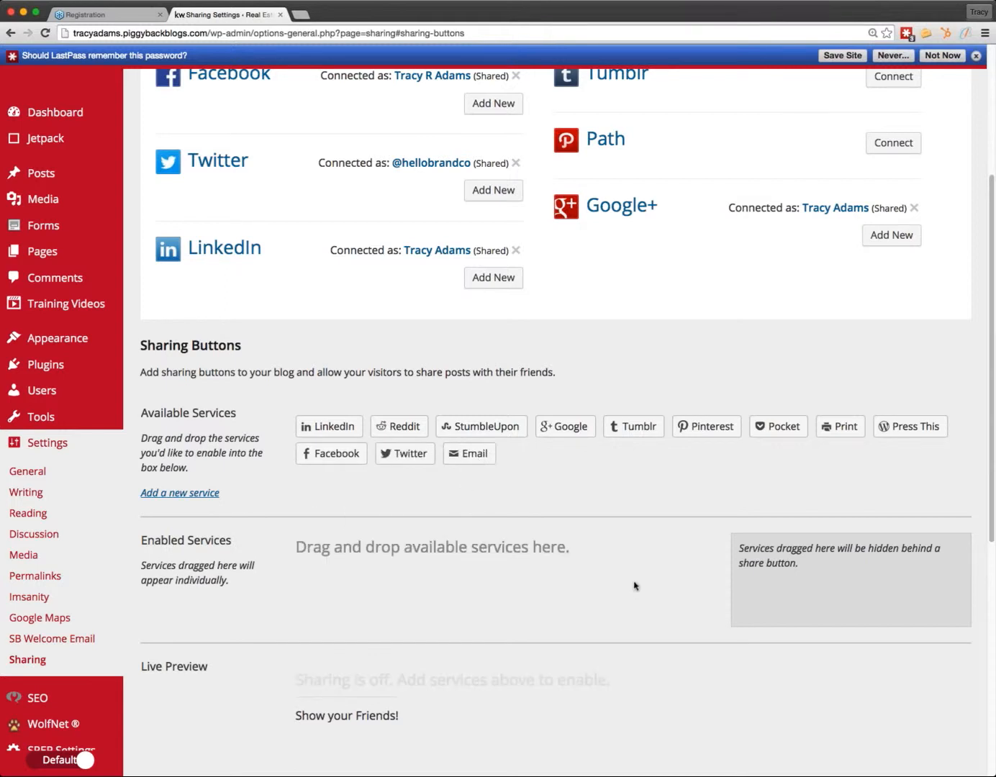
# Enable the Facebook, Twitter, Google and Pinterest sharing buttons, in that order
pyautogui.scroll(-2, 615, 537)
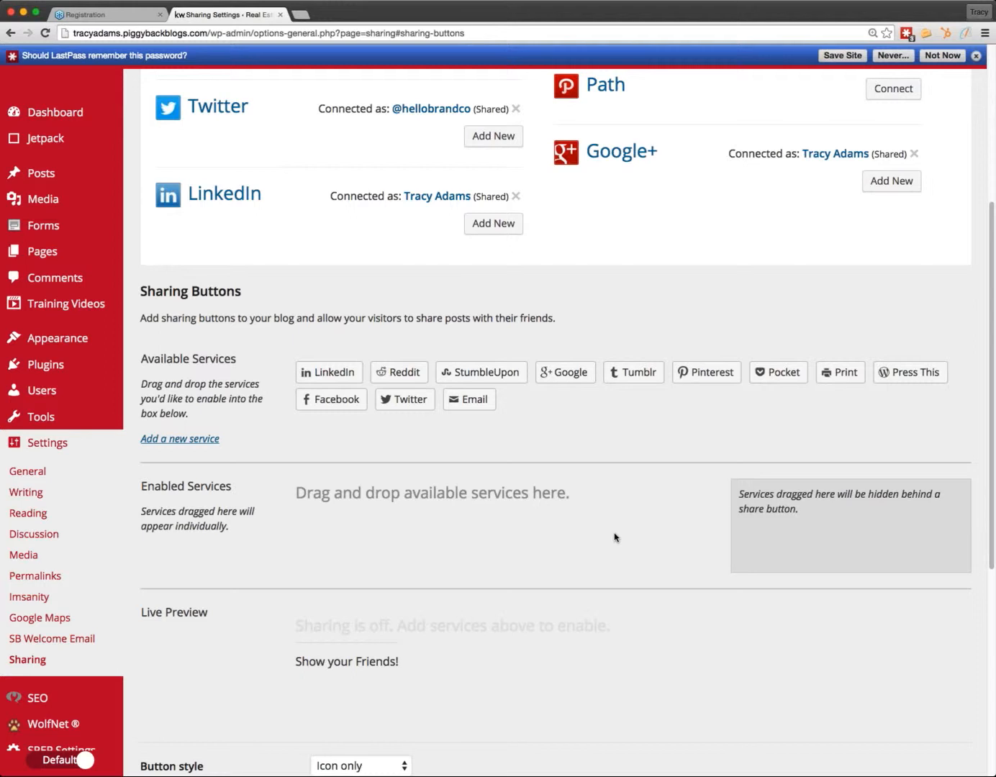
pyautogui.moveTo(324, 403); pyautogui.dragTo(325, 509)
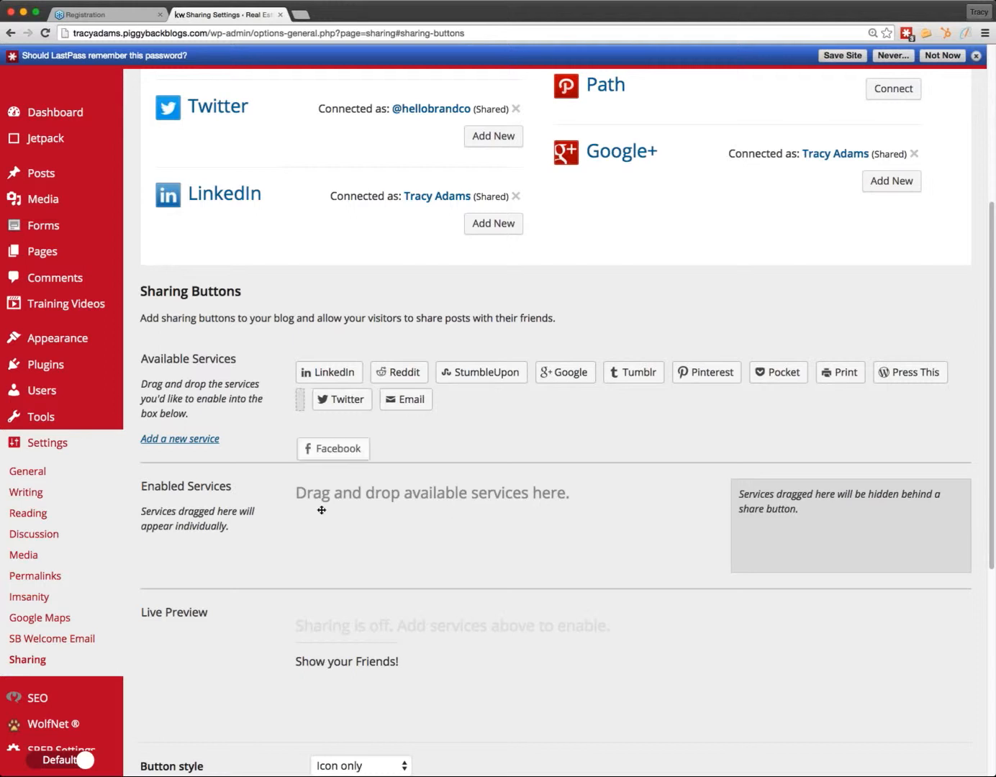
pyautogui.moveTo(340, 401); pyautogui.dragTo(407, 528)
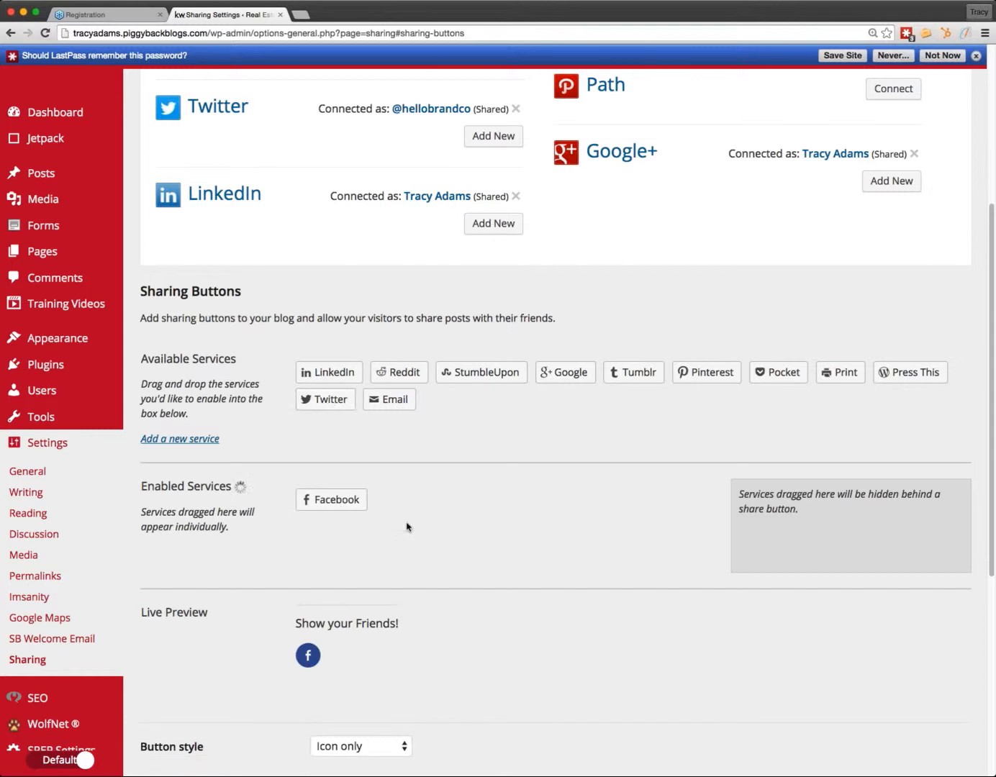
pyautogui.moveTo(323, 400); pyautogui.dragTo(395, 524)
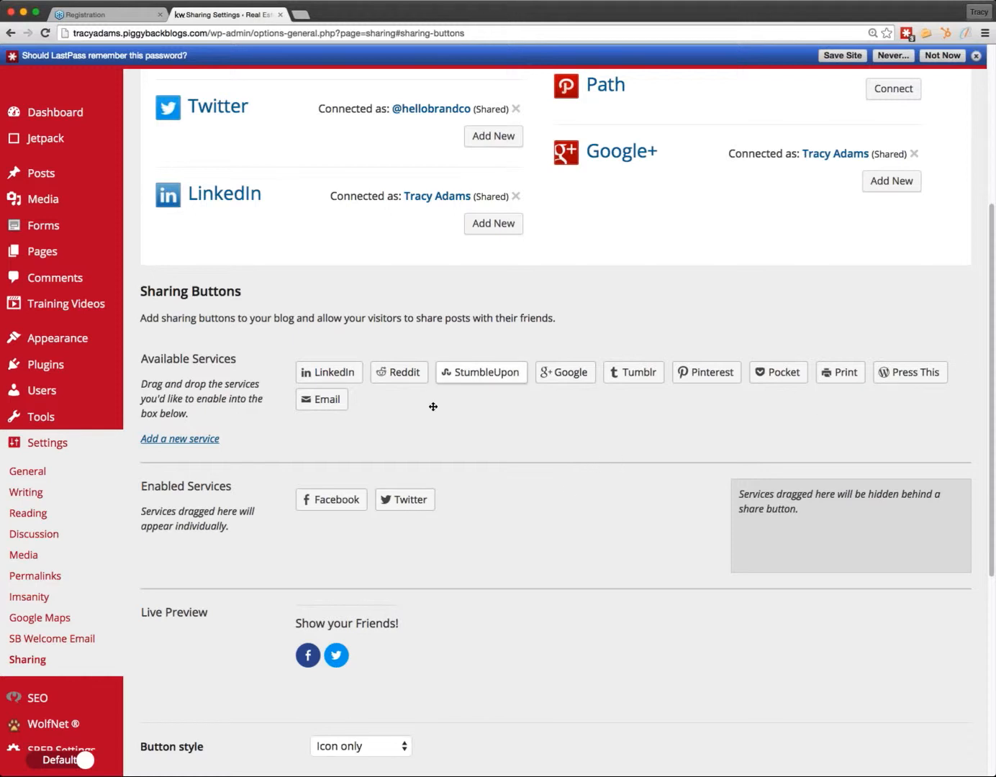
pyautogui.moveTo(579, 370); pyautogui.dragTo(497, 503)
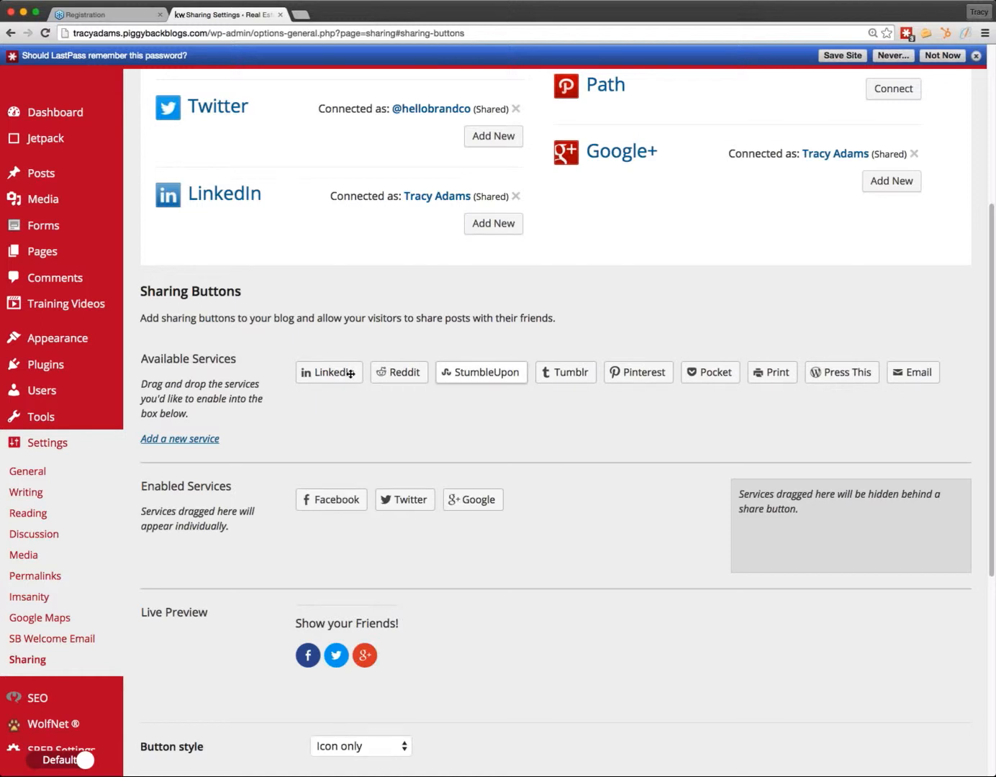
pyautogui.moveTo(625, 373); pyautogui.dragTo(562, 503)
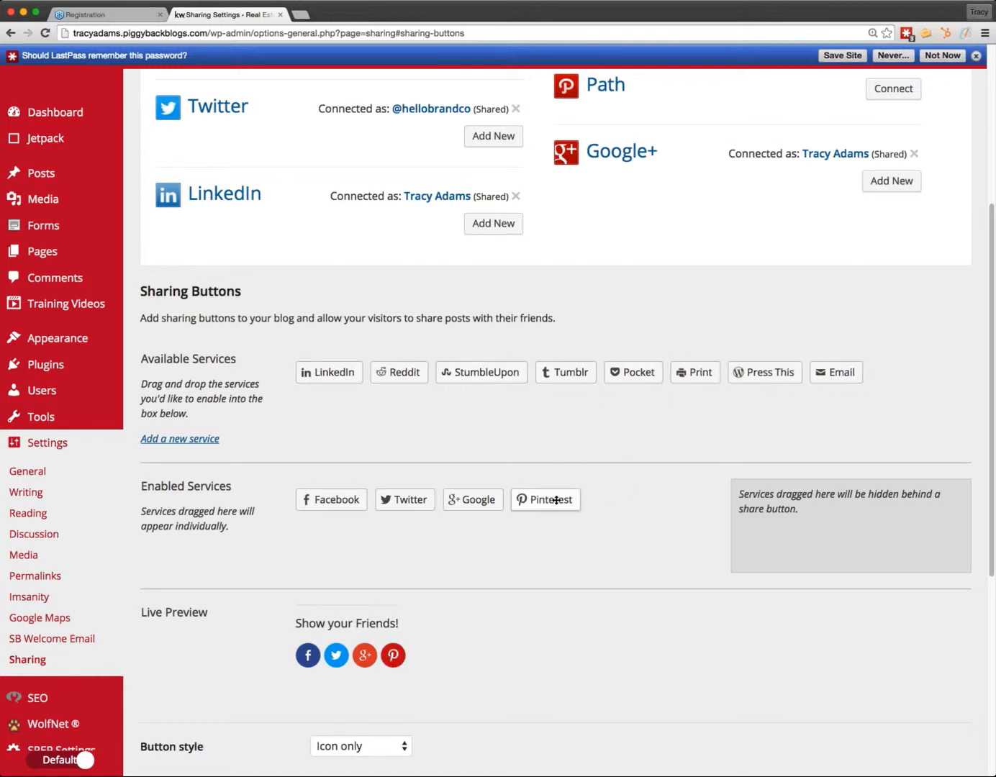
# Preview the sharing buttons as Icon + text and Text only, and set the button style to Official buttons
pyautogui.scroll(-5, 639, 546)
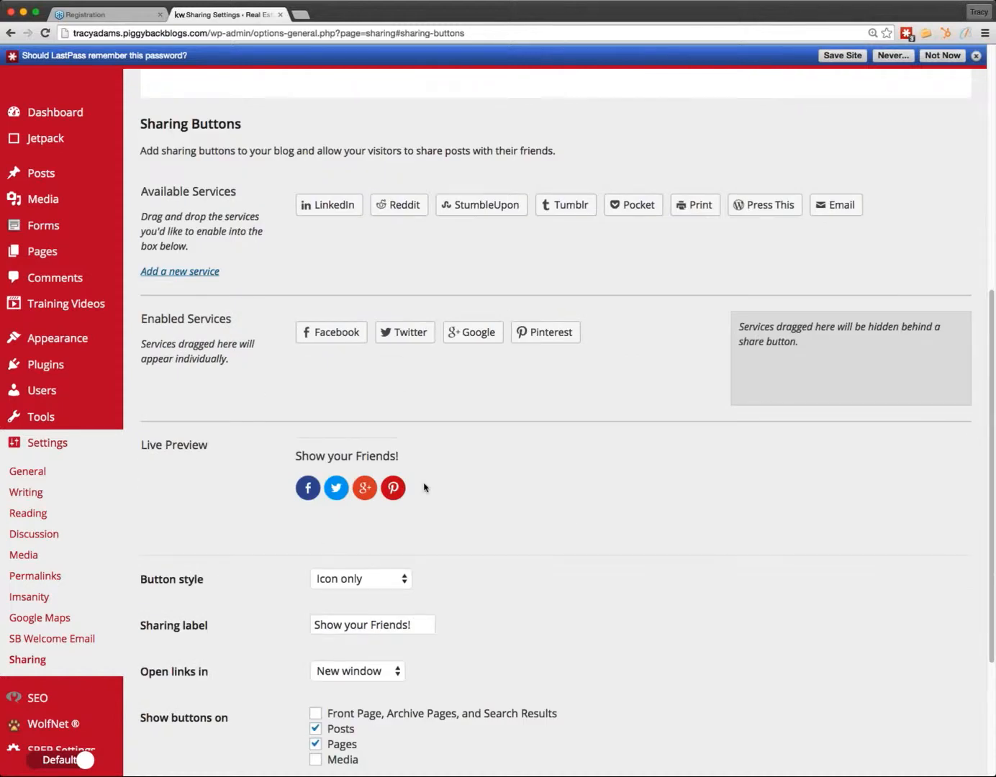
pyautogui.scroll(-3, 425, 487)
pyautogui.scroll(-1, 509, 487)
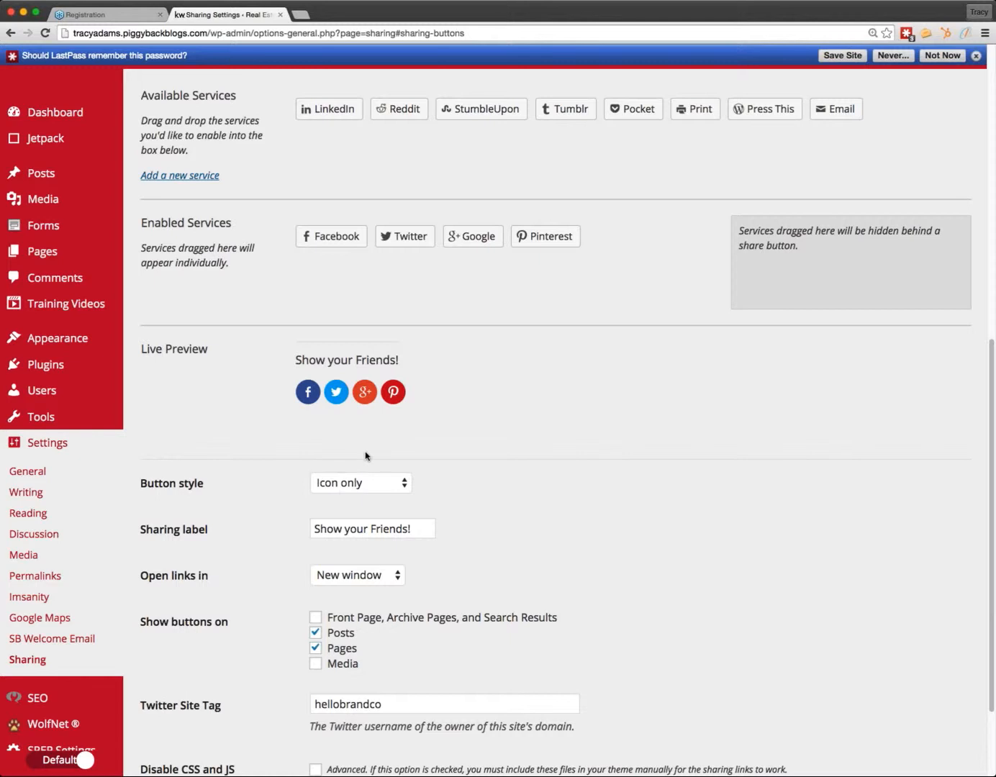
pyautogui.click(405, 479)
pyautogui.click(404, 471)
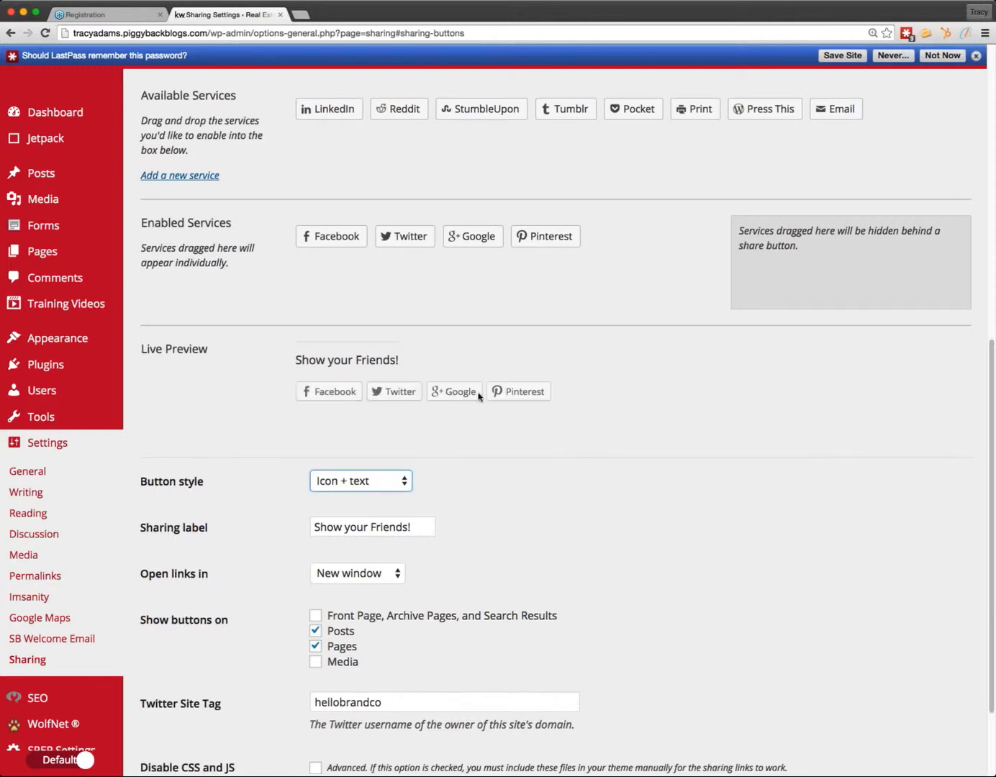
pyautogui.click(373, 516)
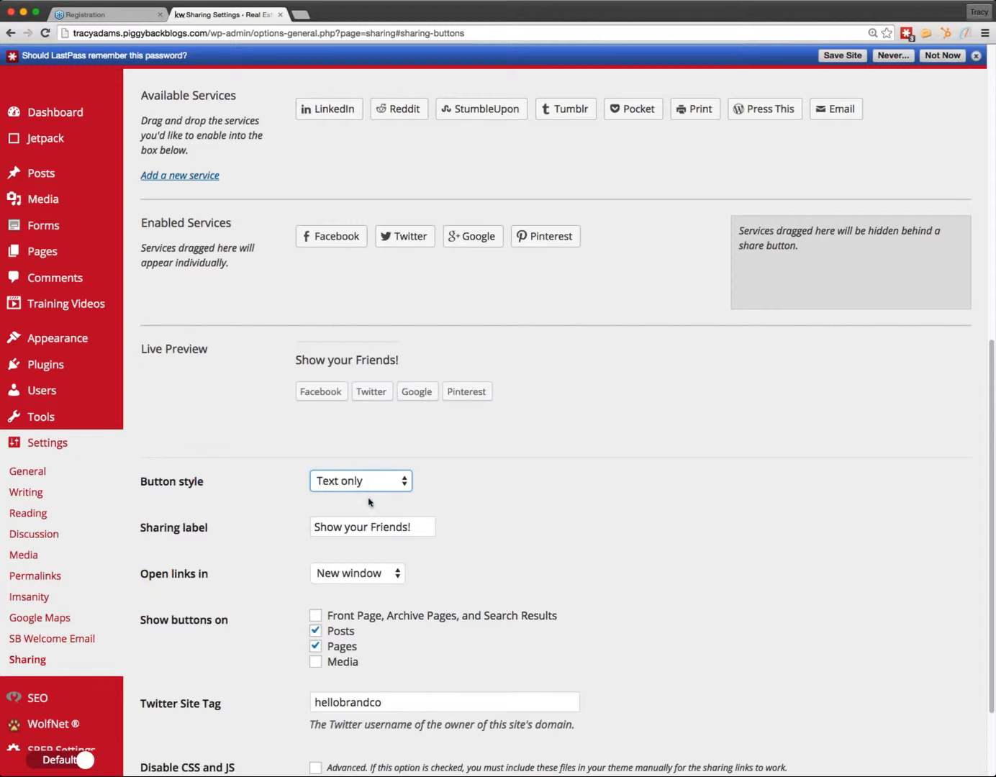
pyautogui.press('Down')
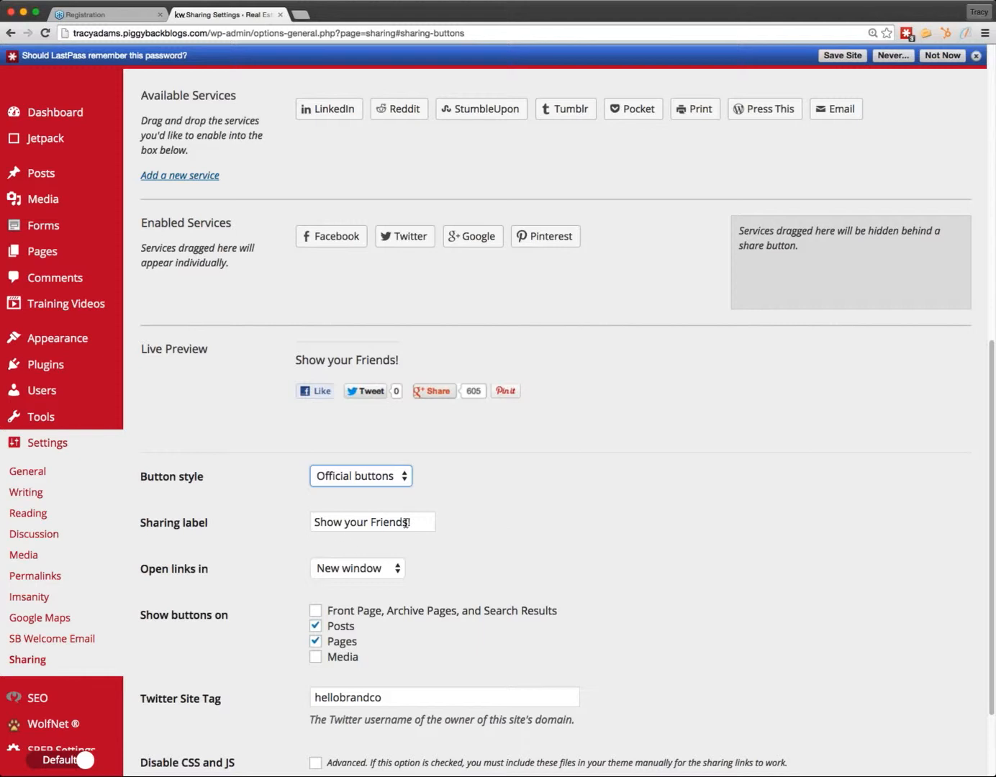
# Replace the sharing label with "Tell your Friends about my stuff" and apply it to the live preview
pyautogui.moveTo(408, 522); pyautogui.dragTo(275, 515)
pyautogui.write('Tel')
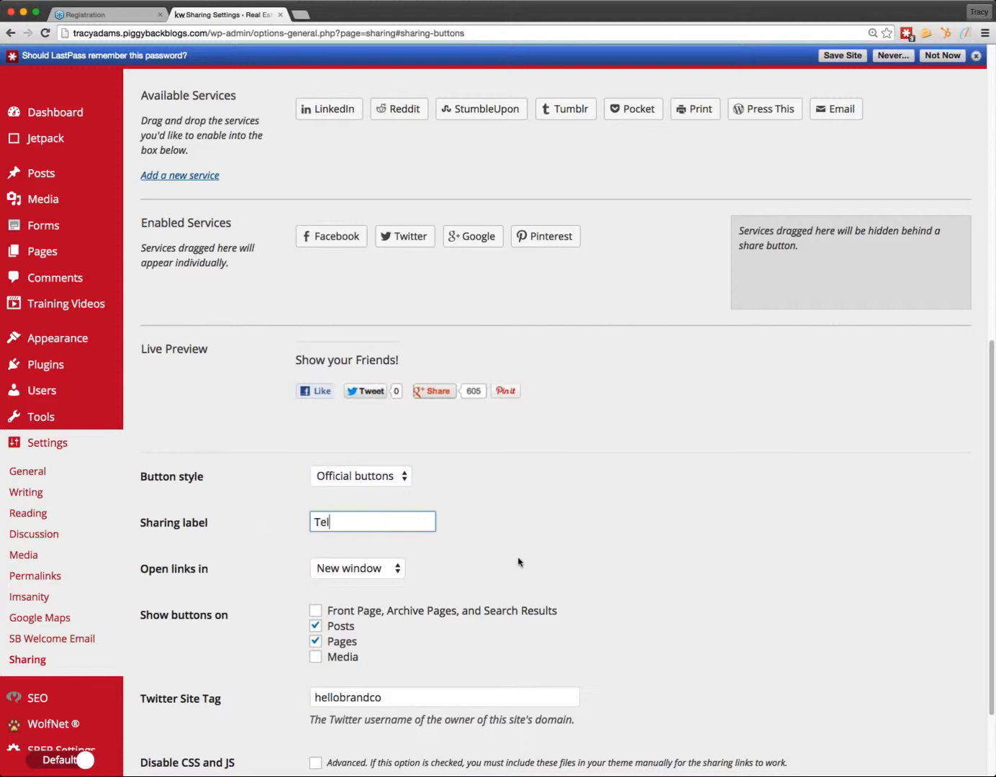
pyautogui.write('l your Fri')
pyautogui.write('ends about my s')
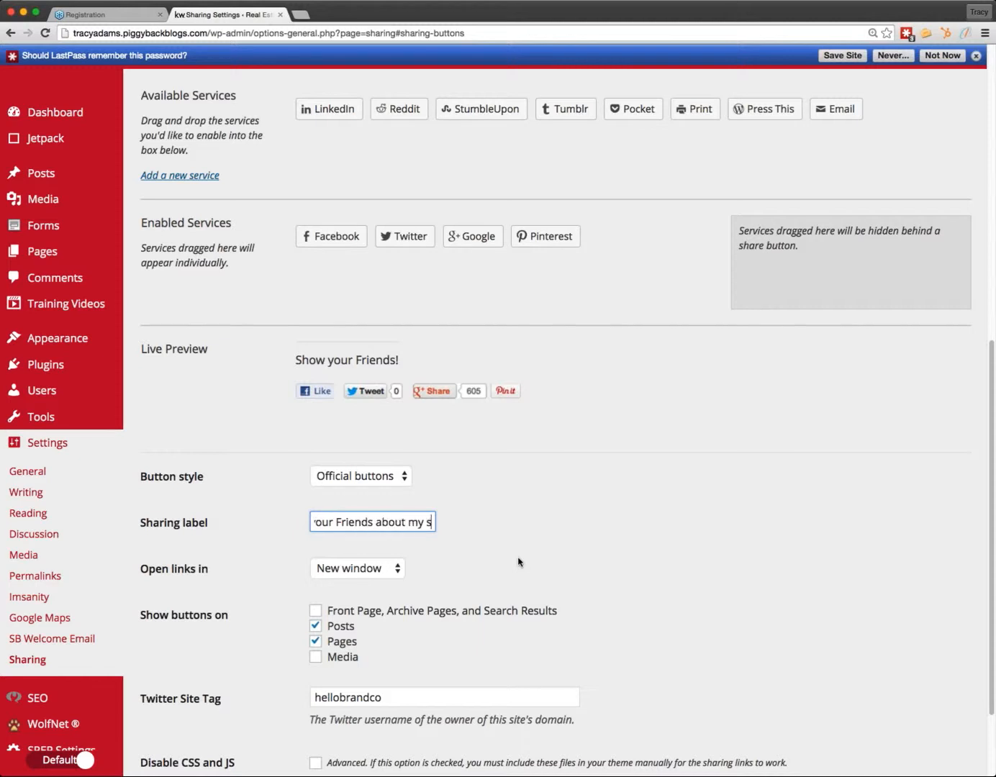
pyautogui.write('tuff')
pyautogui.click(485, 525)
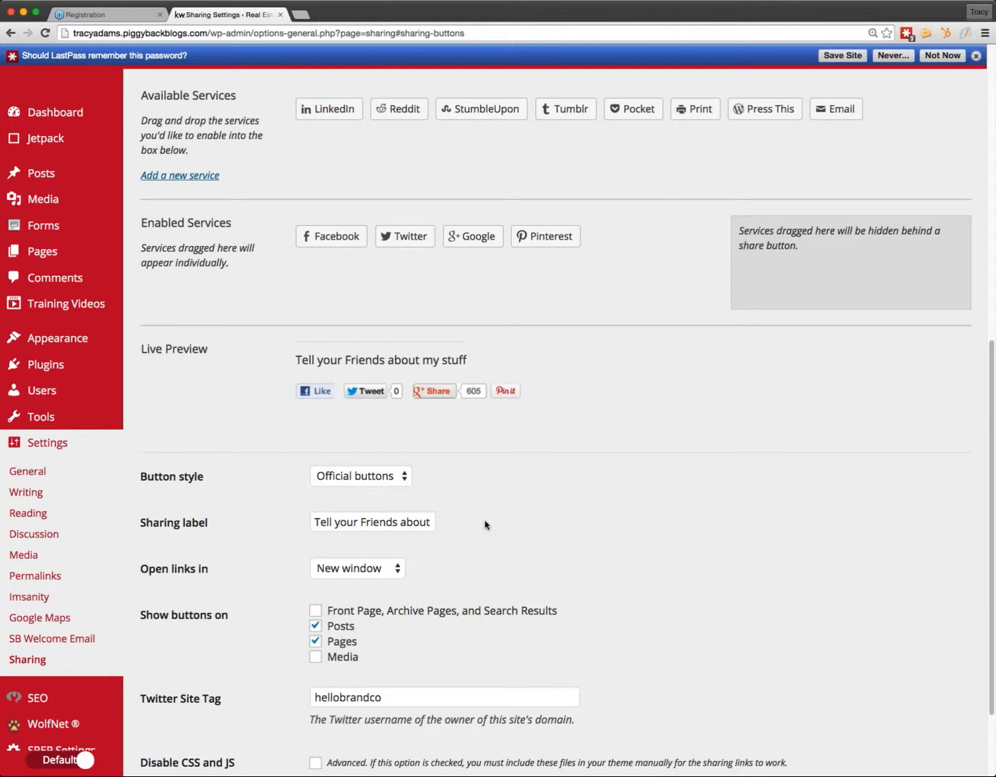
# Set the sharing button style to Icon only and save the sharing settings
pyautogui.click(383, 478)
pyautogui.click(382, 452)
pyautogui.click(529, 507)
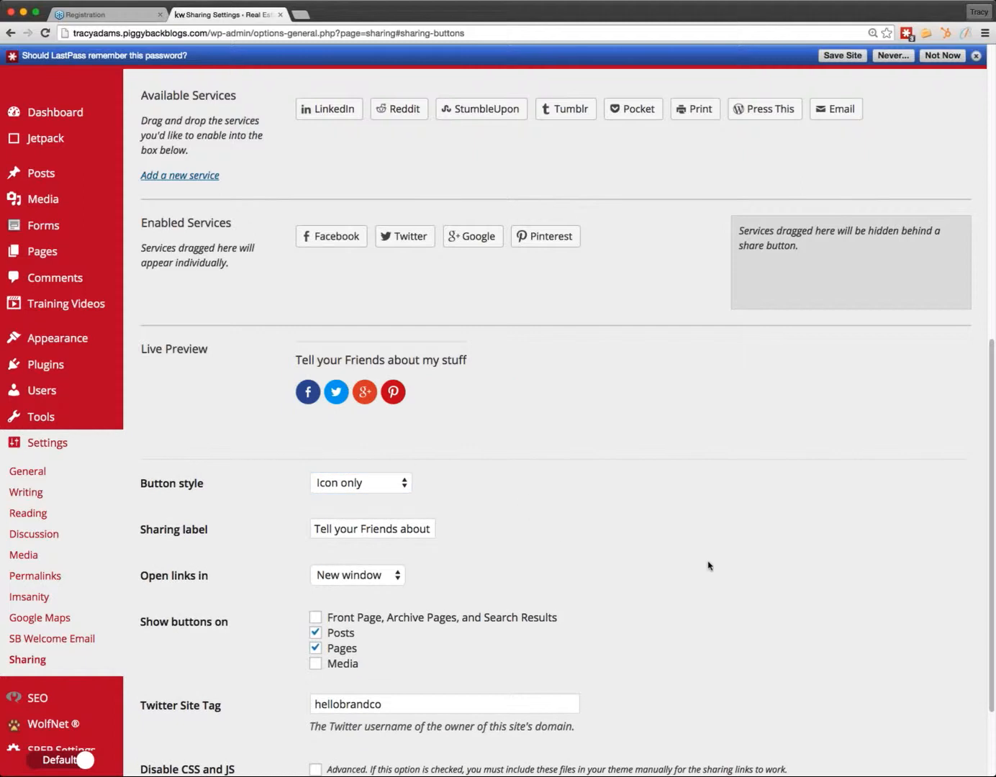
pyautogui.scroll(-3, 707, 567)
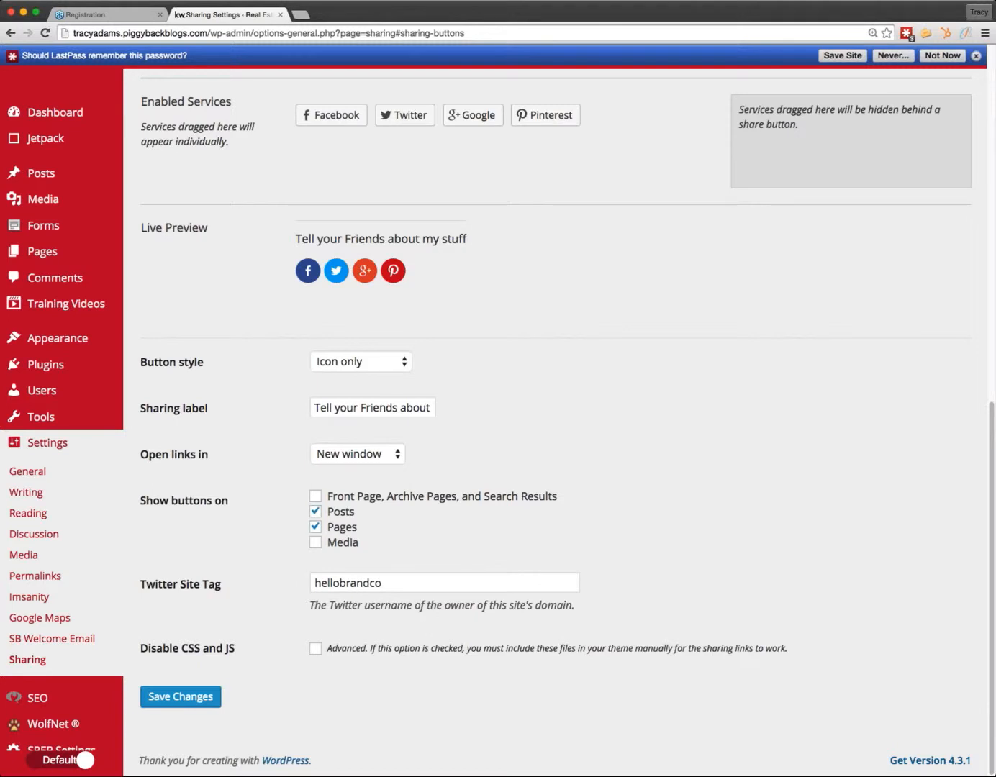
pyautogui.click(207, 703)
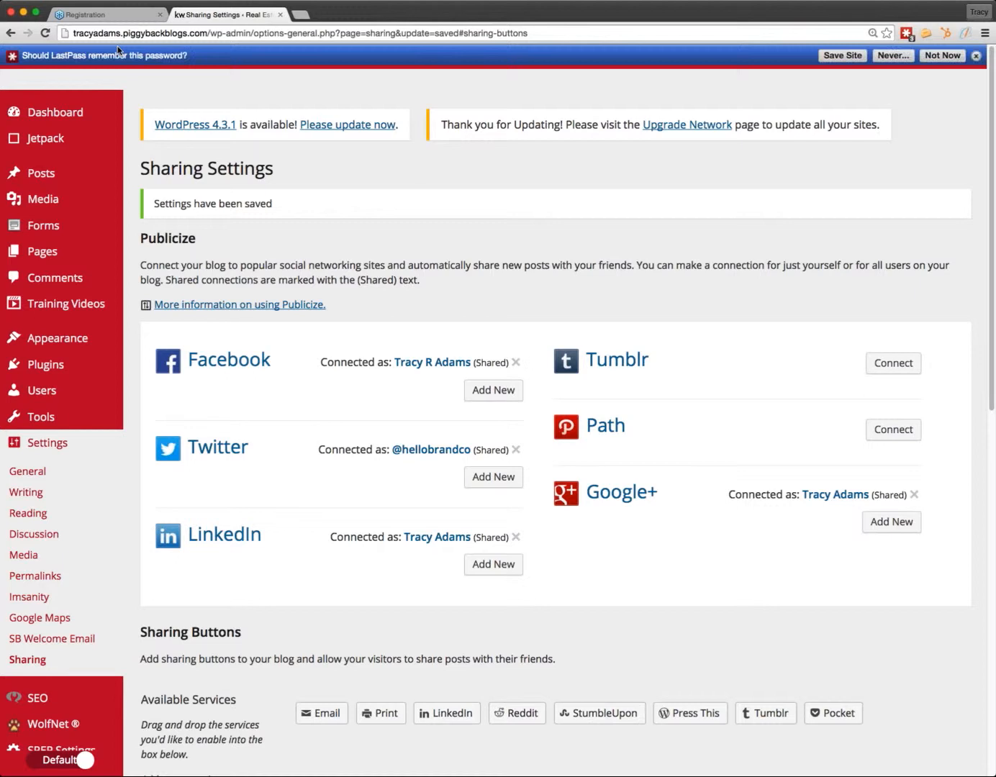
# Dismiss the password-saving prompt, visit the site and examine the sharing label and icons under the Homes for Sale near Lakes post
pyautogui.click(975, 55)
pyautogui.moveTo(105, 55)
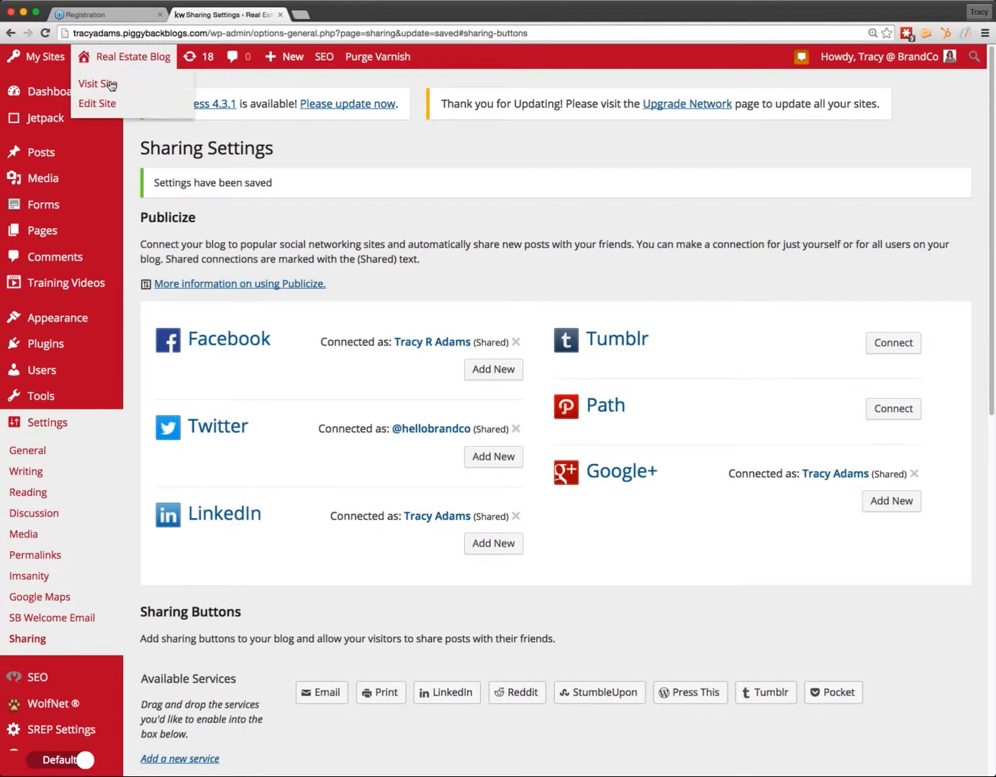
pyautogui.click(112, 84)
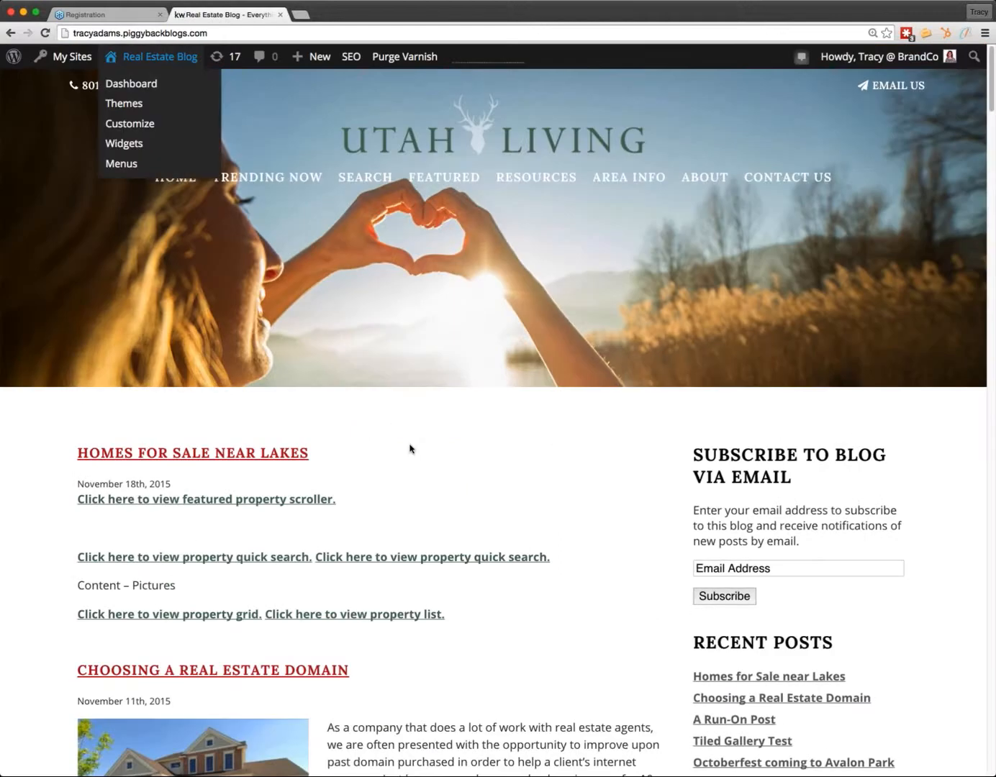
pyautogui.click(282, 455)
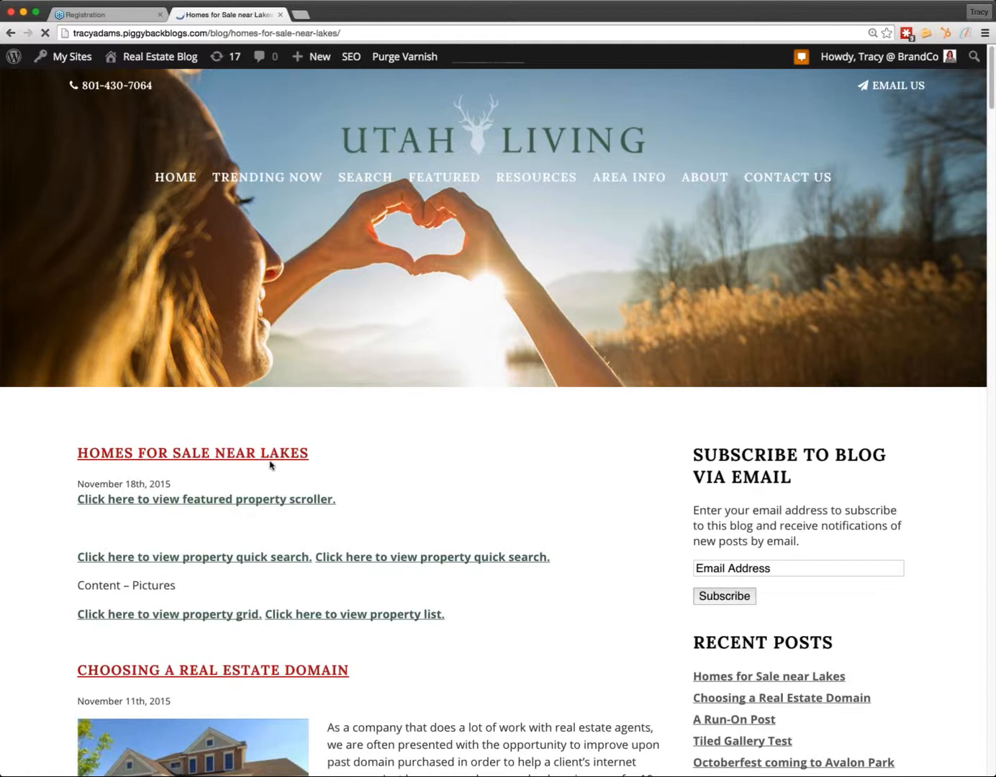
pyautogui.scroll(-12, 50, 488)
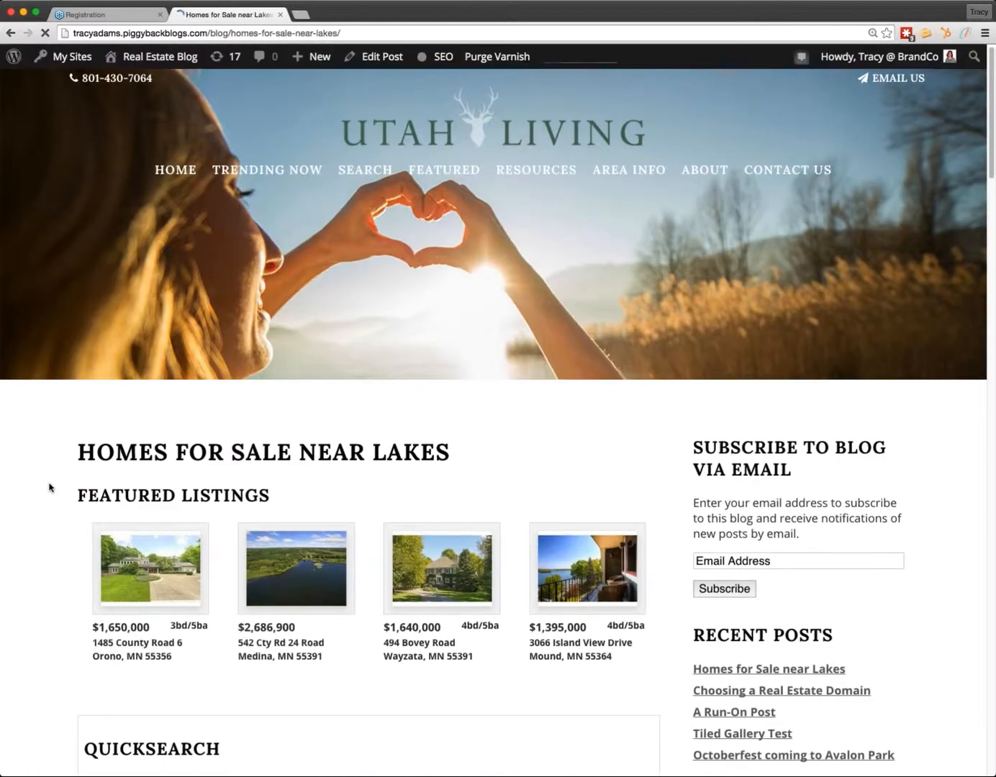
pyautogui.scroll(-20, 55, 504)
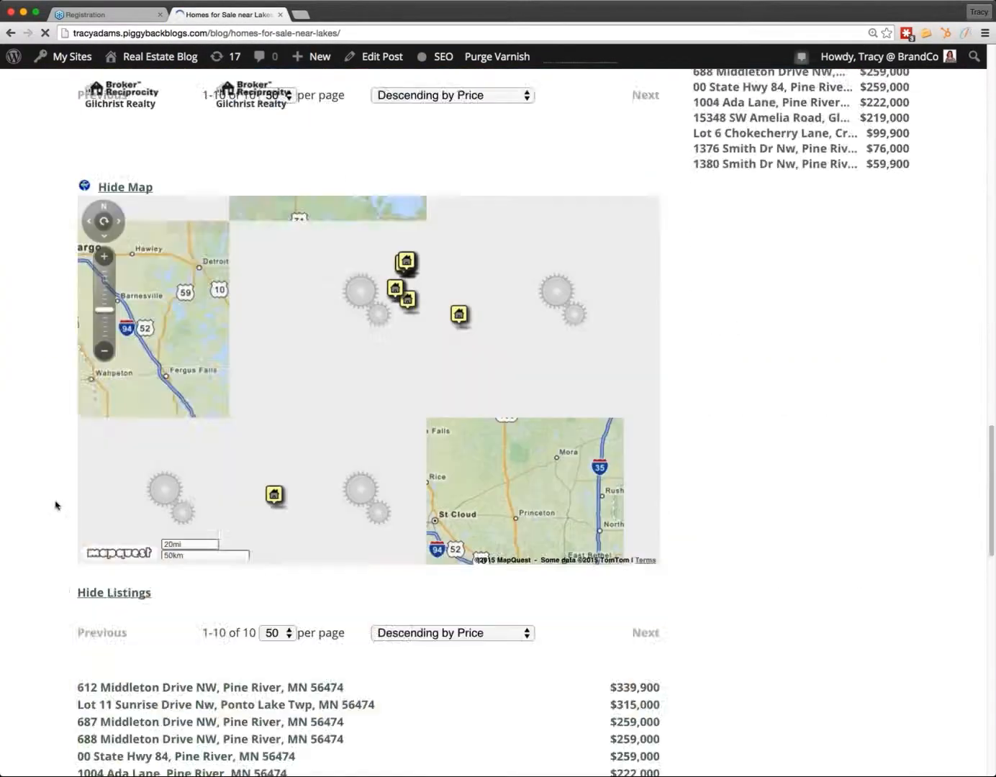
pyautogui.scroll(4, 53, 485)
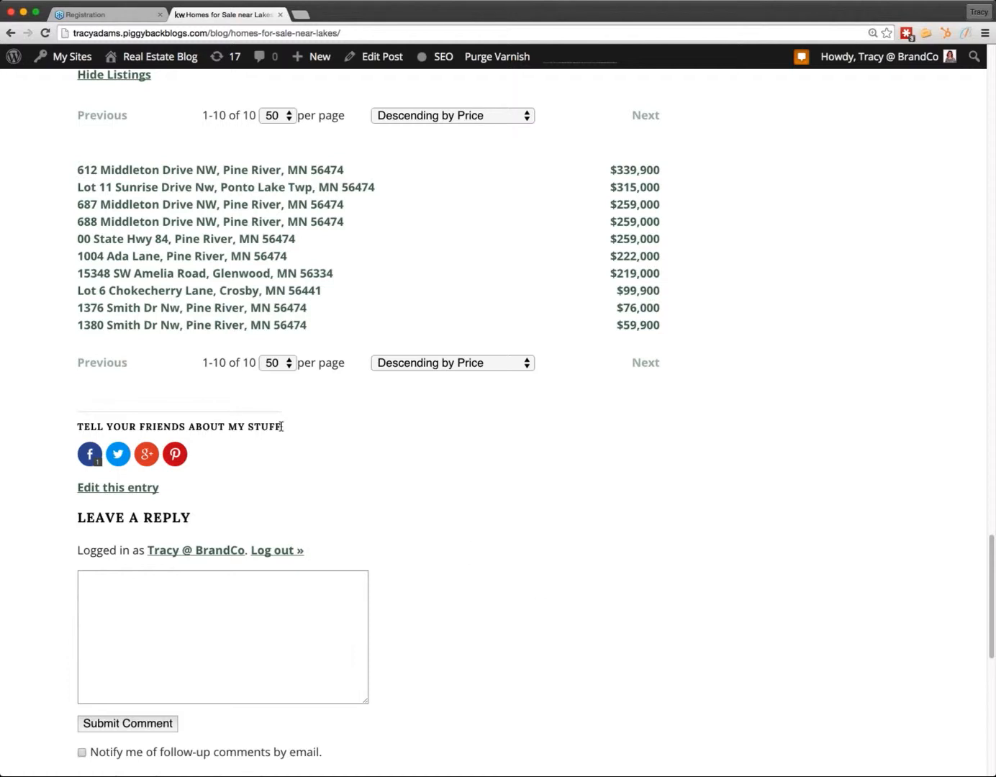
pyautogui.moveTo(281, 427); pyautogui.dragTo(68, 428)
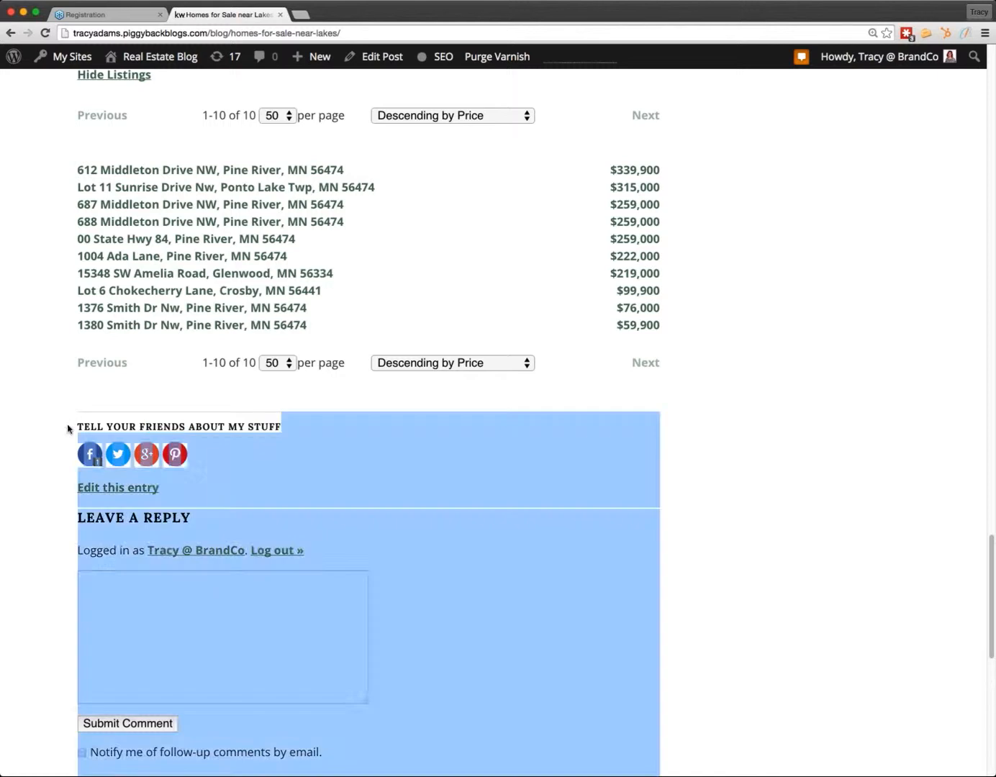
pyautogui.click(67, 426)
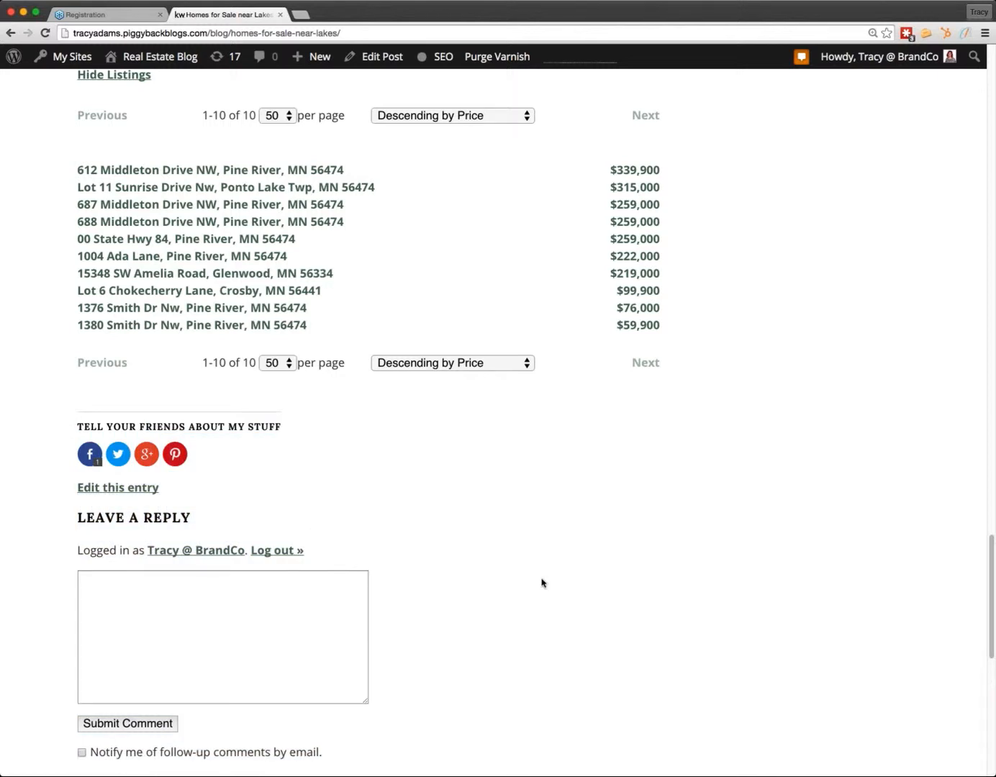
# Return to the blog's dashboard, open the Jetpack page and expand the list to all Jetpack features
pyautogui.scroll(20, 544, 583)
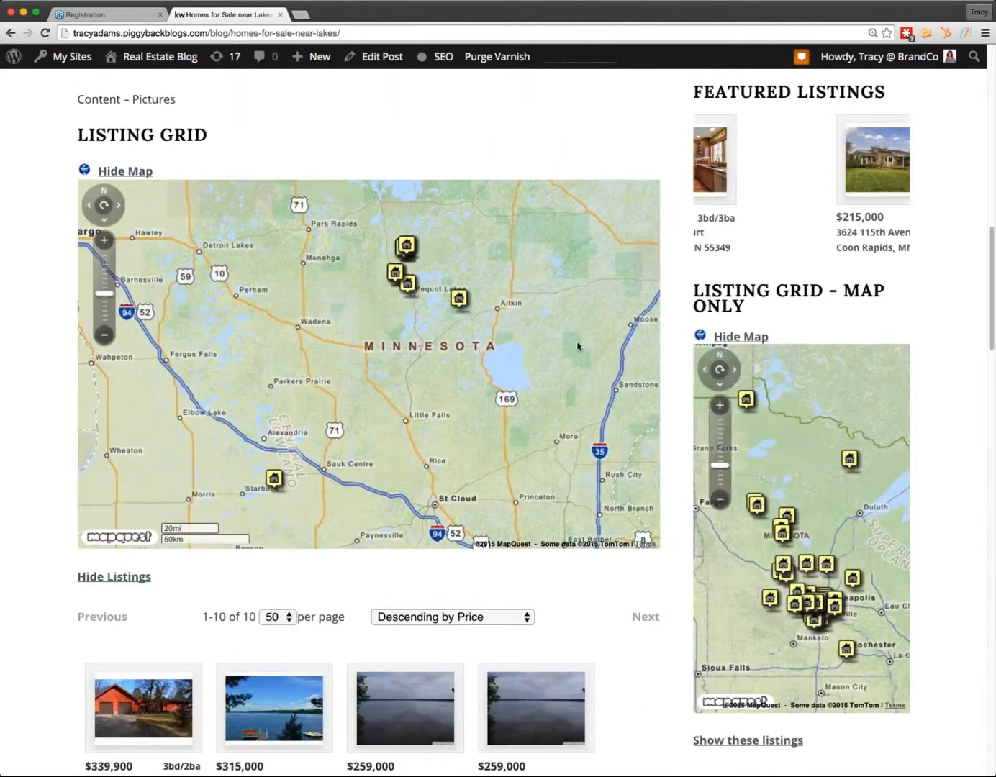
pyautogui.scroll(15, 579, 344)
pyautogui.click(151, 56)
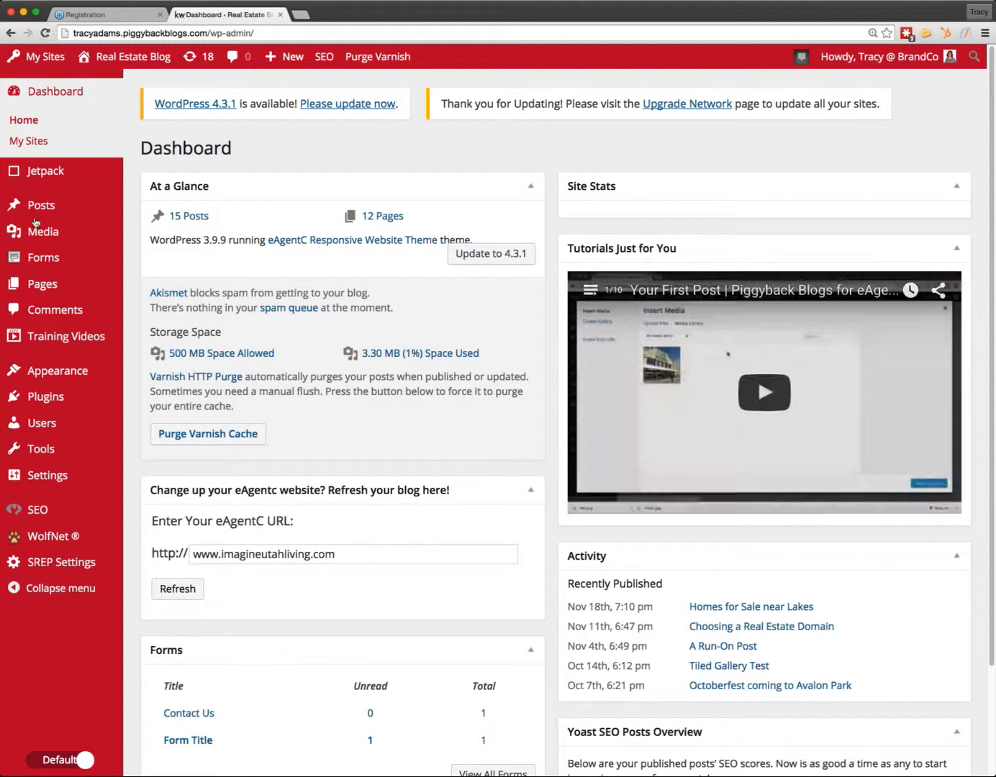
pyautogui.click(51, 181)
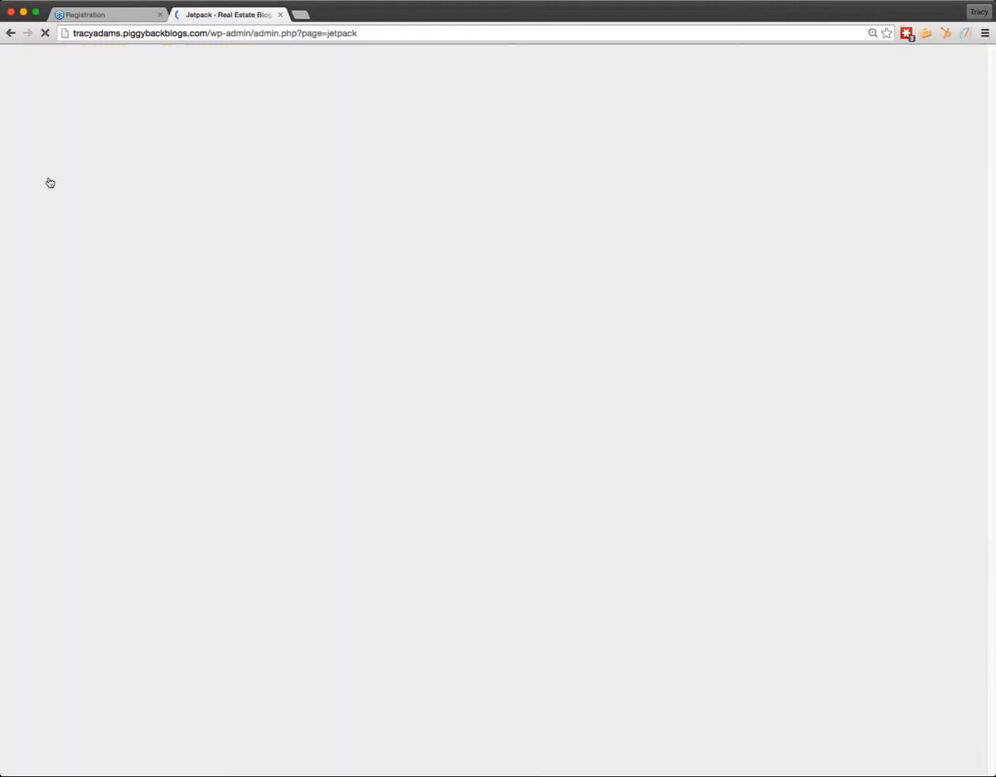
pyautogui.scroll(-5, 905, 565)
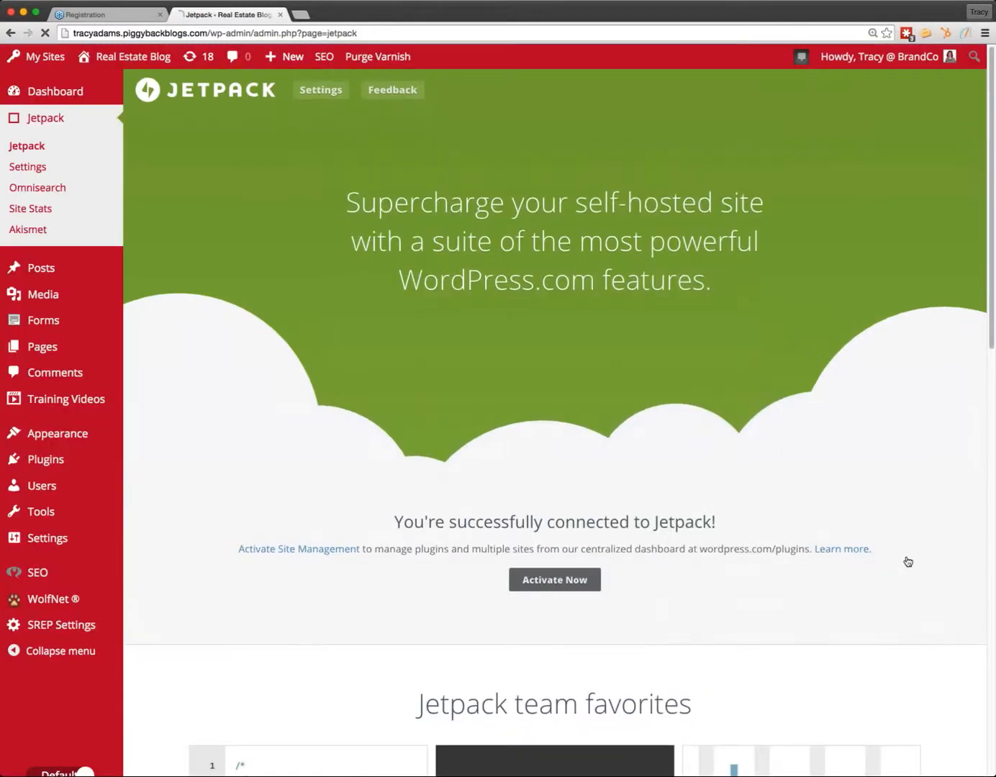
pyautogui.scroll(5, 295, 562)
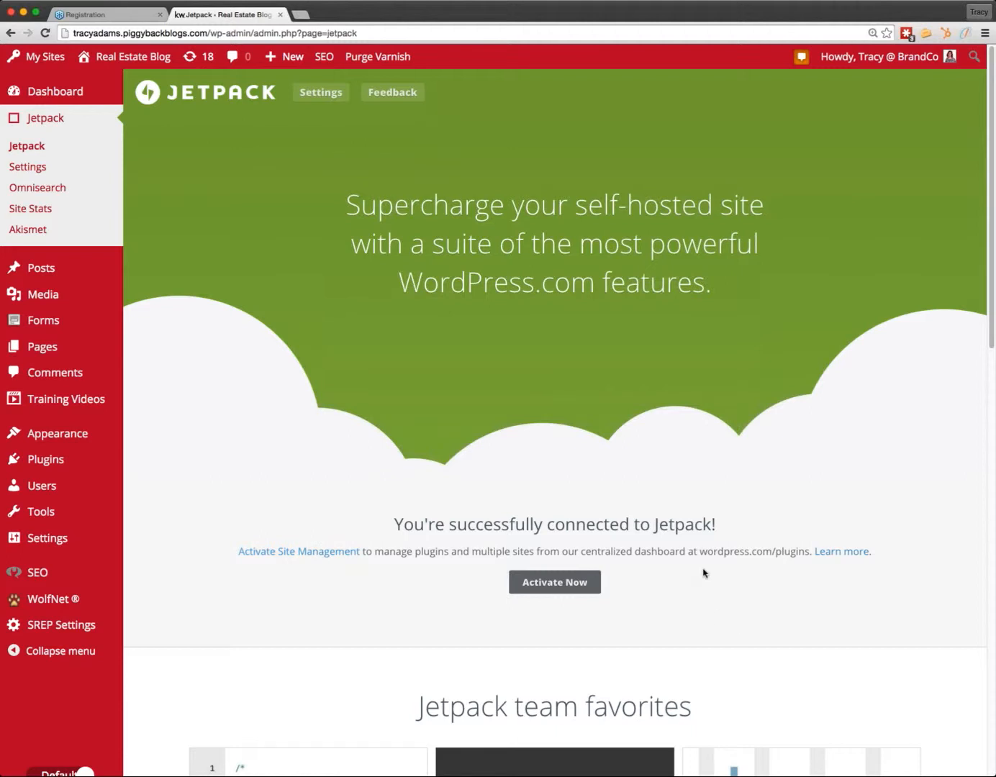
pyautogui.scroll(-5, 703, 573)
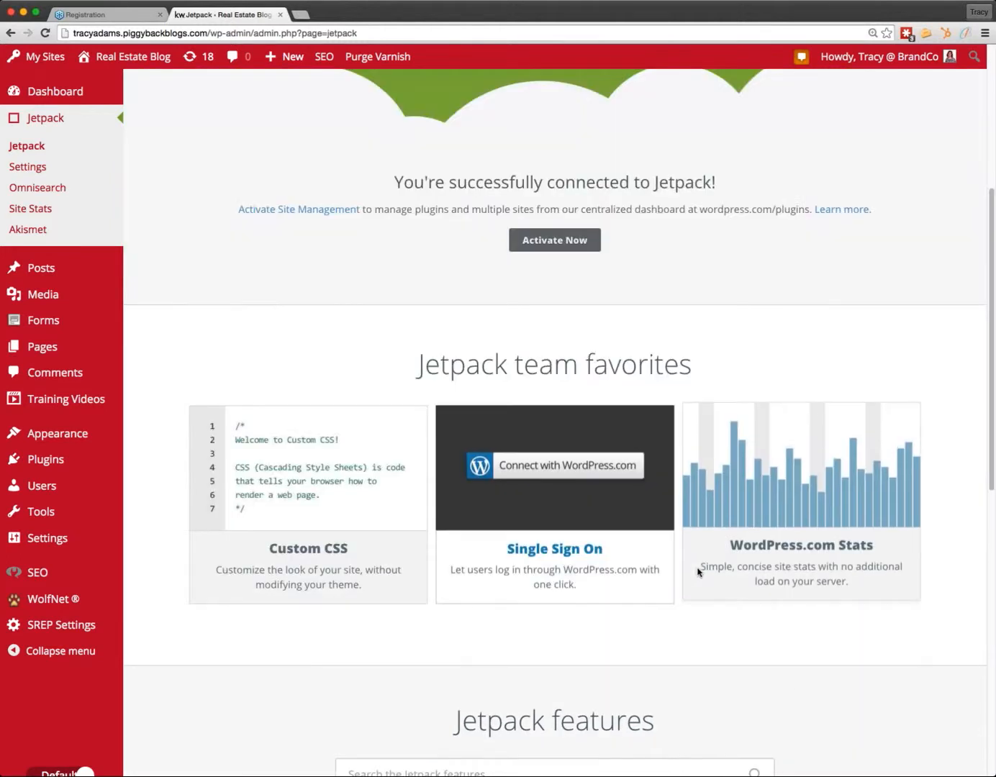
pyautogui.scroll(-6, 782, 653)
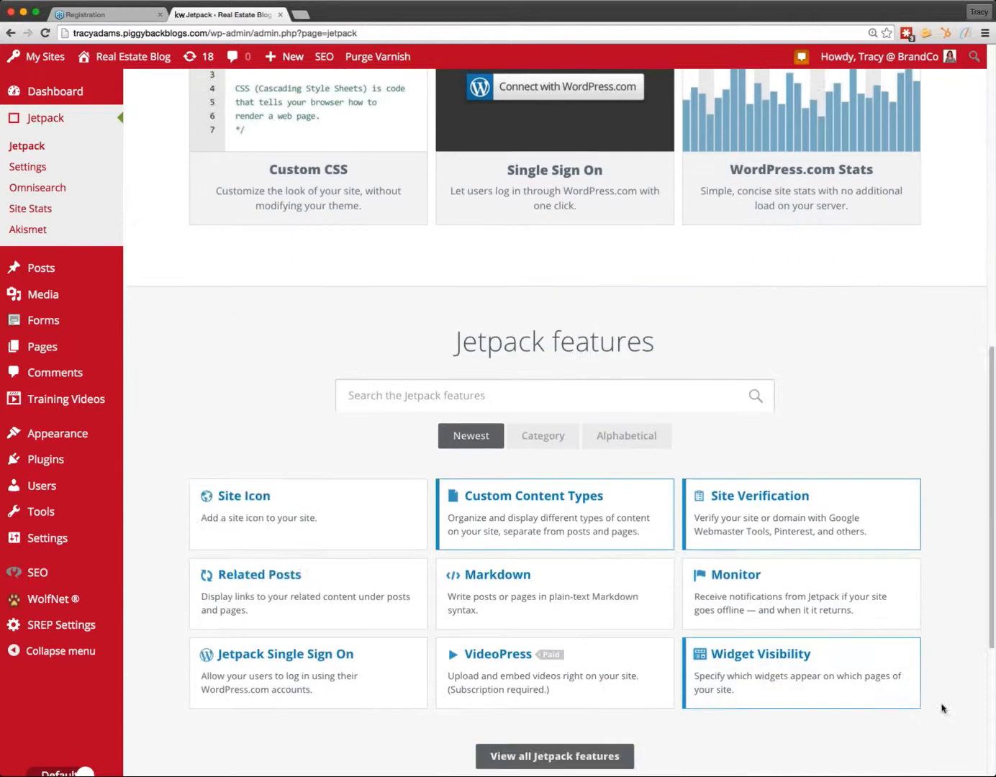
pyautogui.click(573, 697)
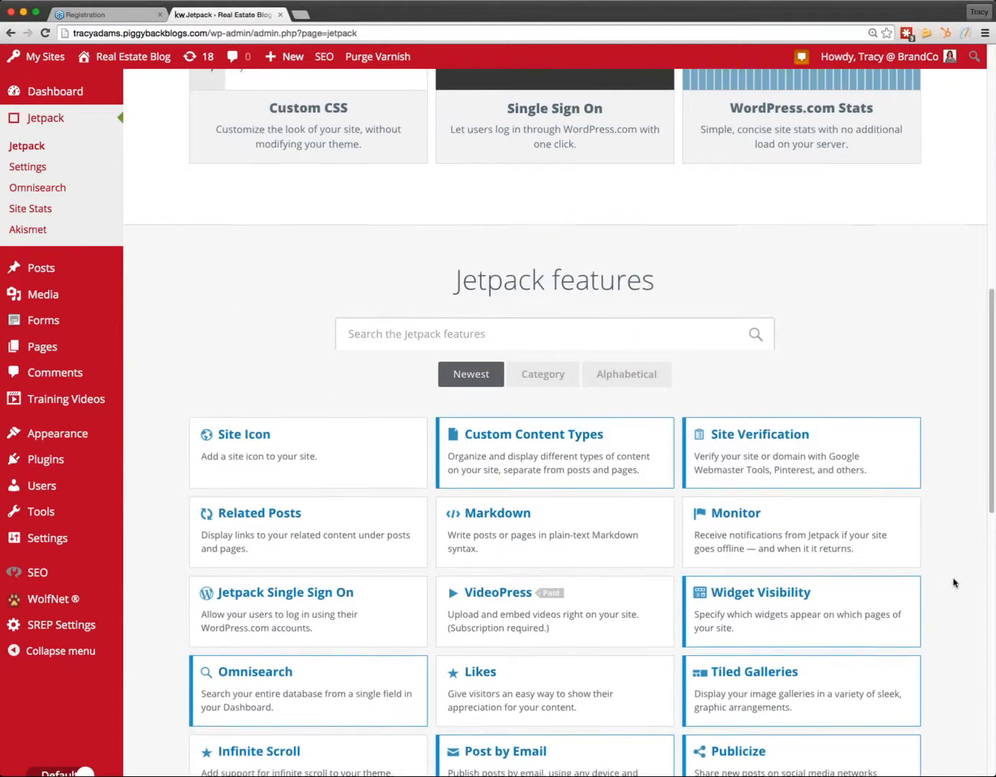
# Look through the Jetpack features and deactivate Tiled Galleries
pyautogui.scroll(-2, 955, 578)
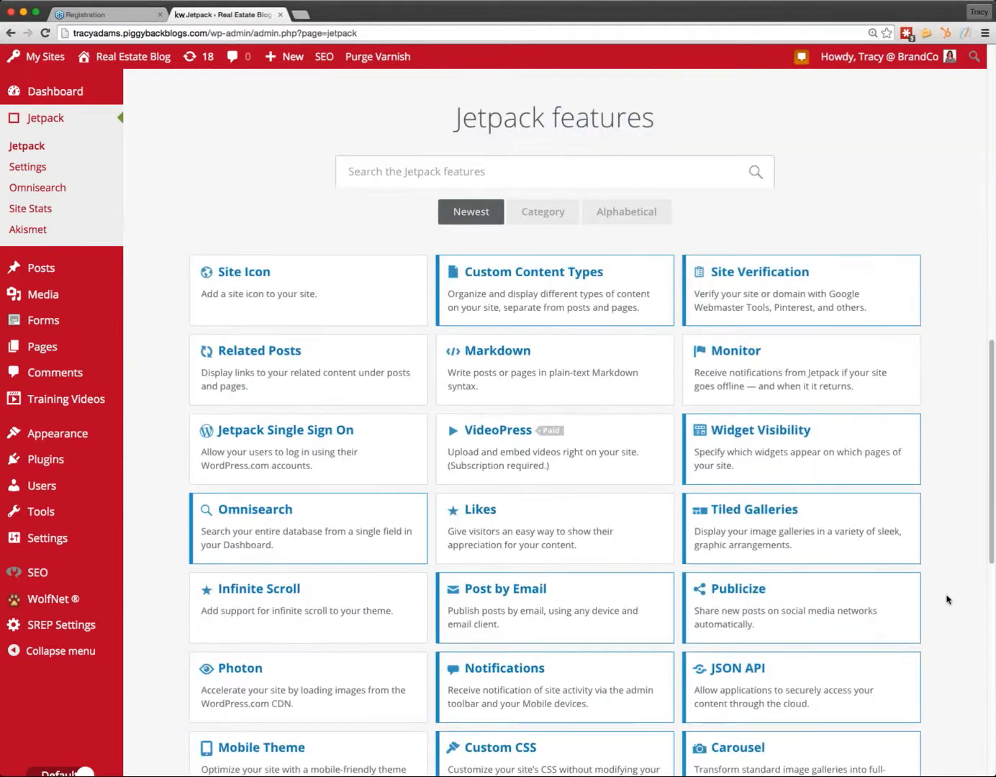
pyautogui.scroll(-1, 953, 591)
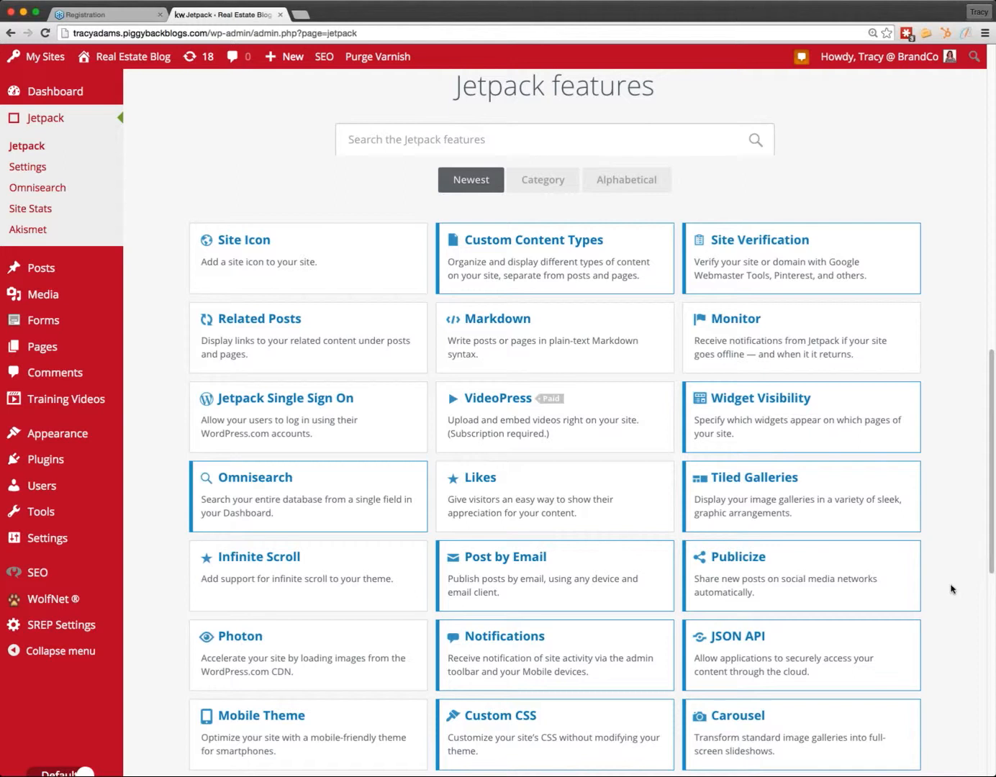
pyautogui.scroll(-2, 946, 588)
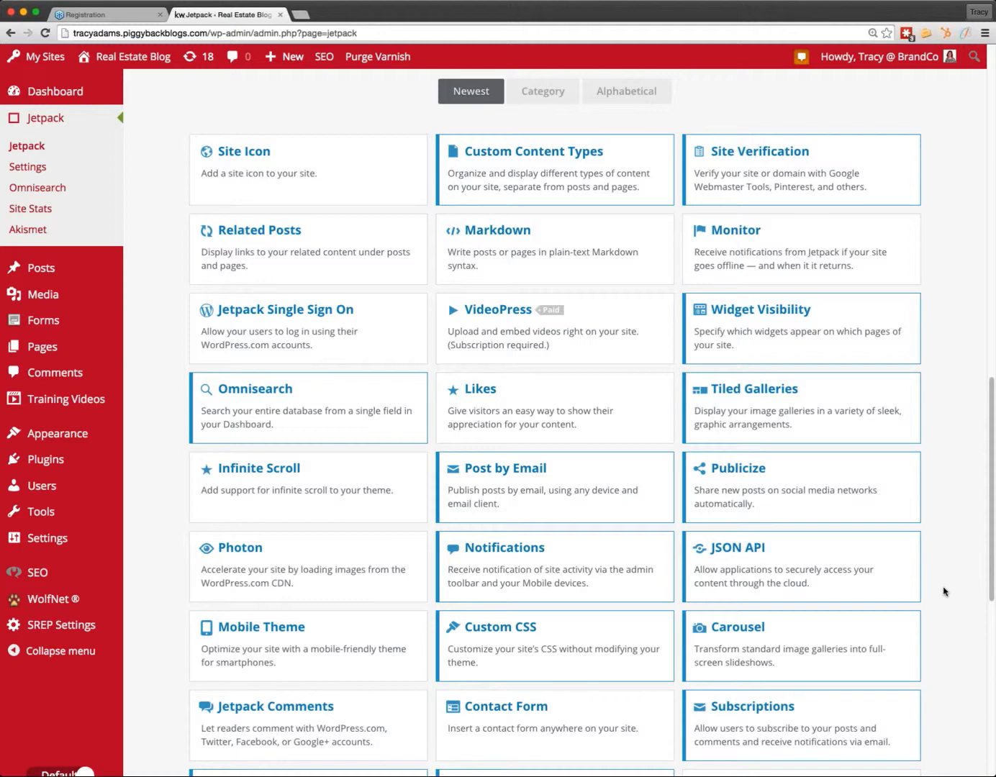
pyautogui.scroll(-1, 947, 586)
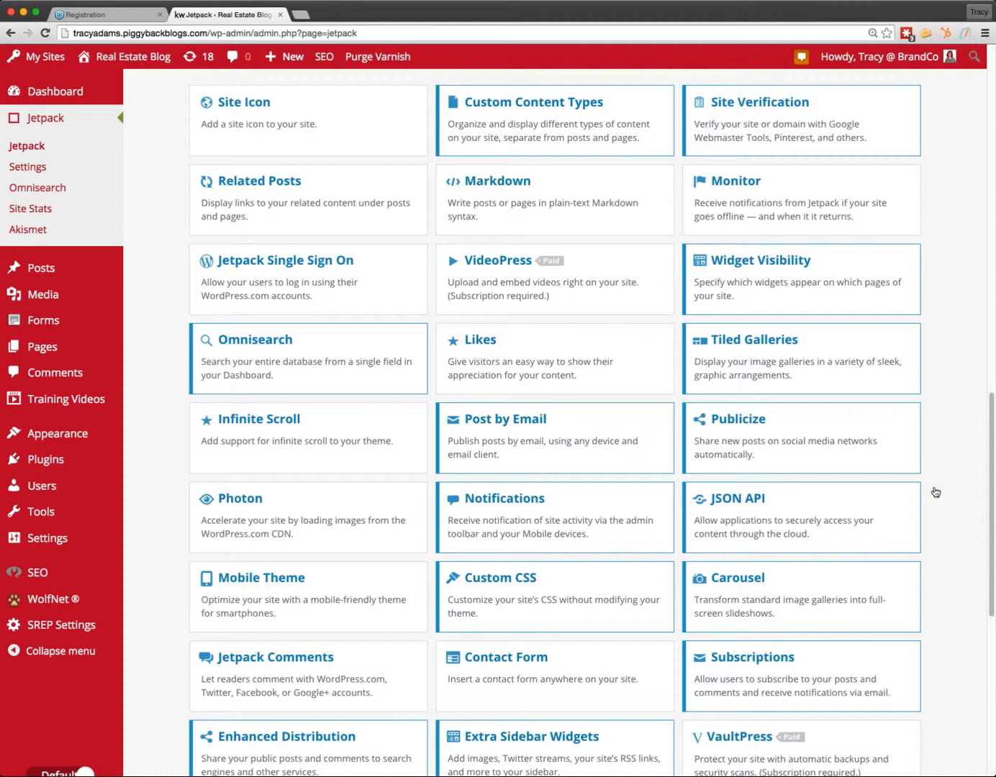
pyautogui.click(770, 371)
pyautogui.click(873, 743)
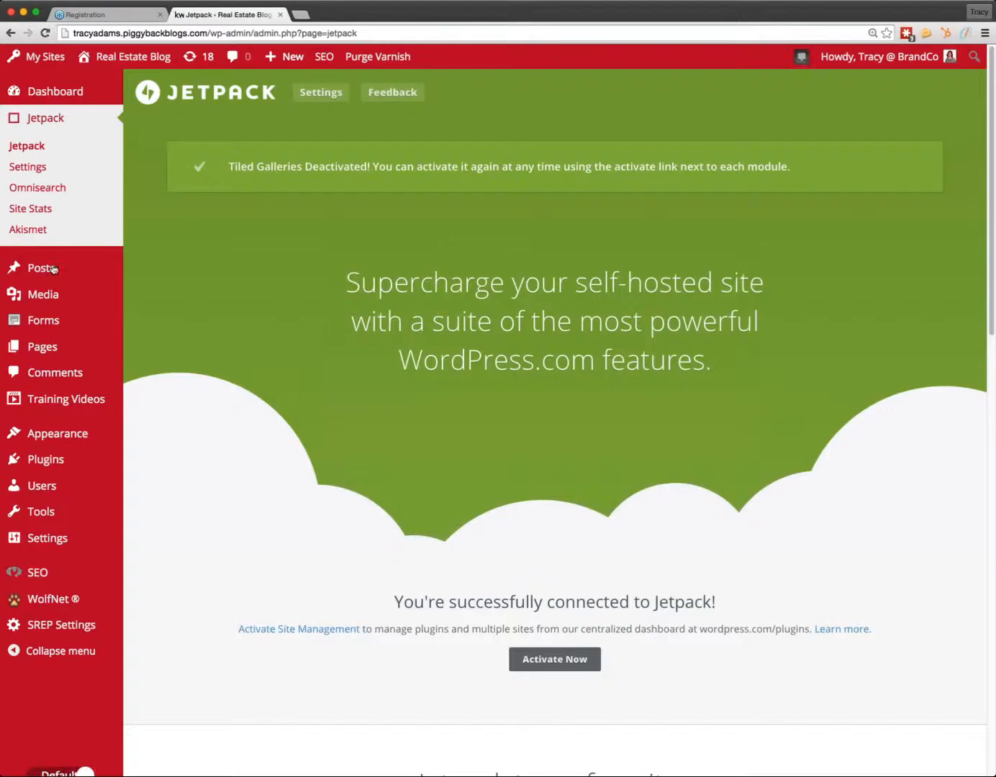
# Add a new post and start creating an image gallery in it
pyautogui.moveTo(49, 269)
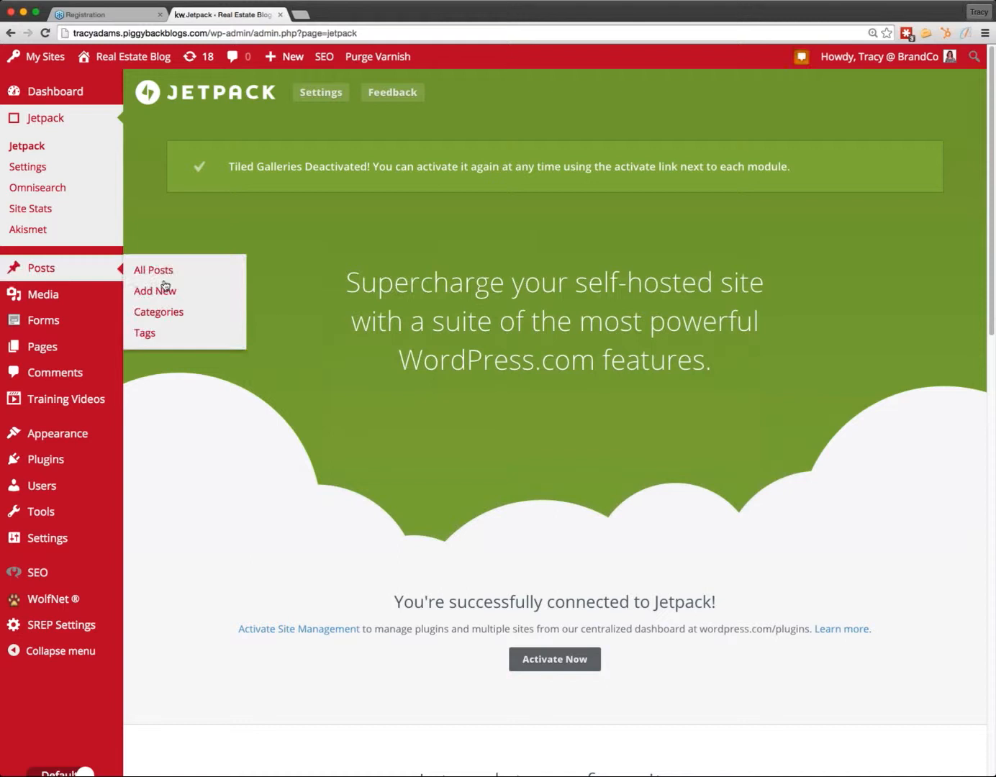
pyautogui.click(164, 293)
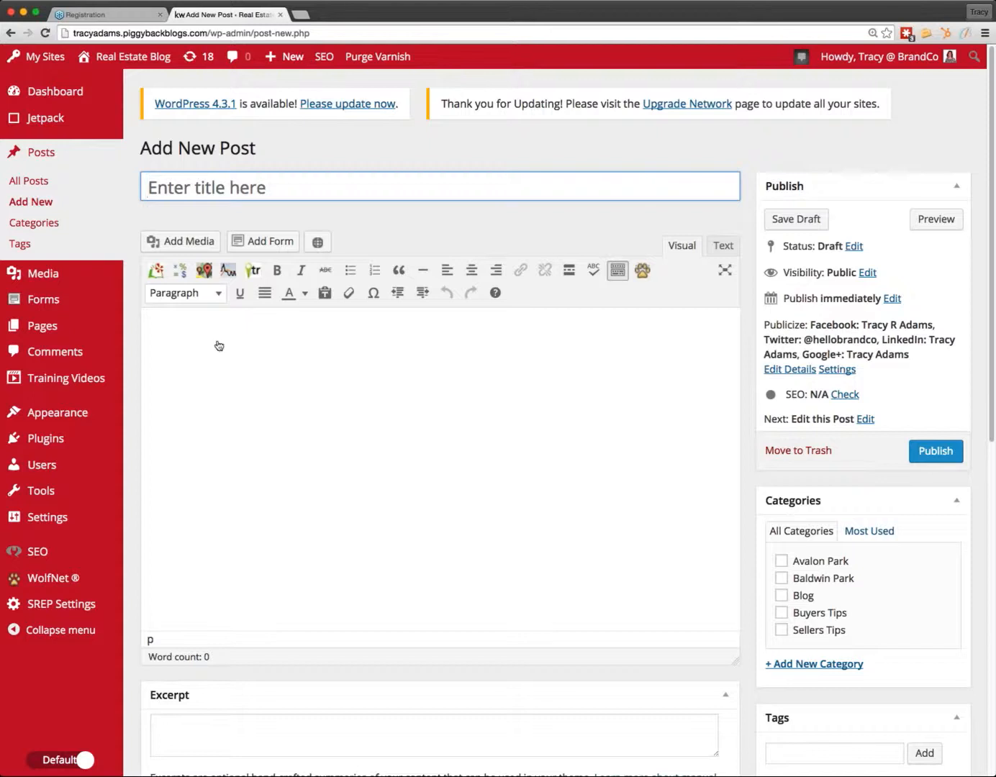
pyautogui.click(177, 241)
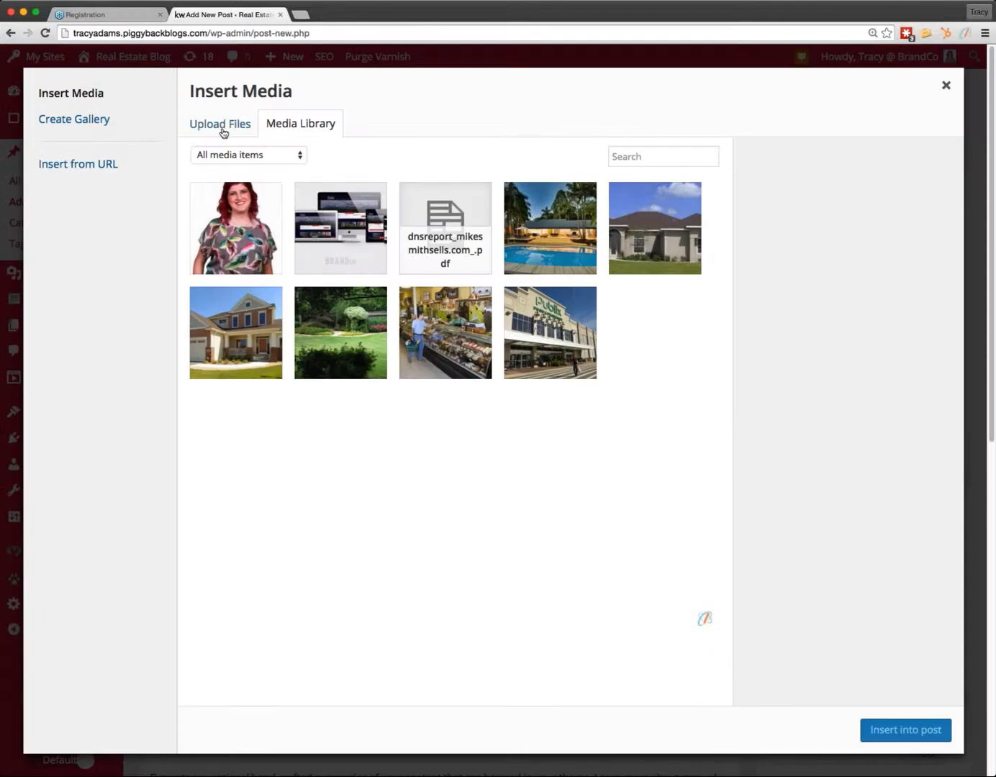
pyautogui.click(84, 126)
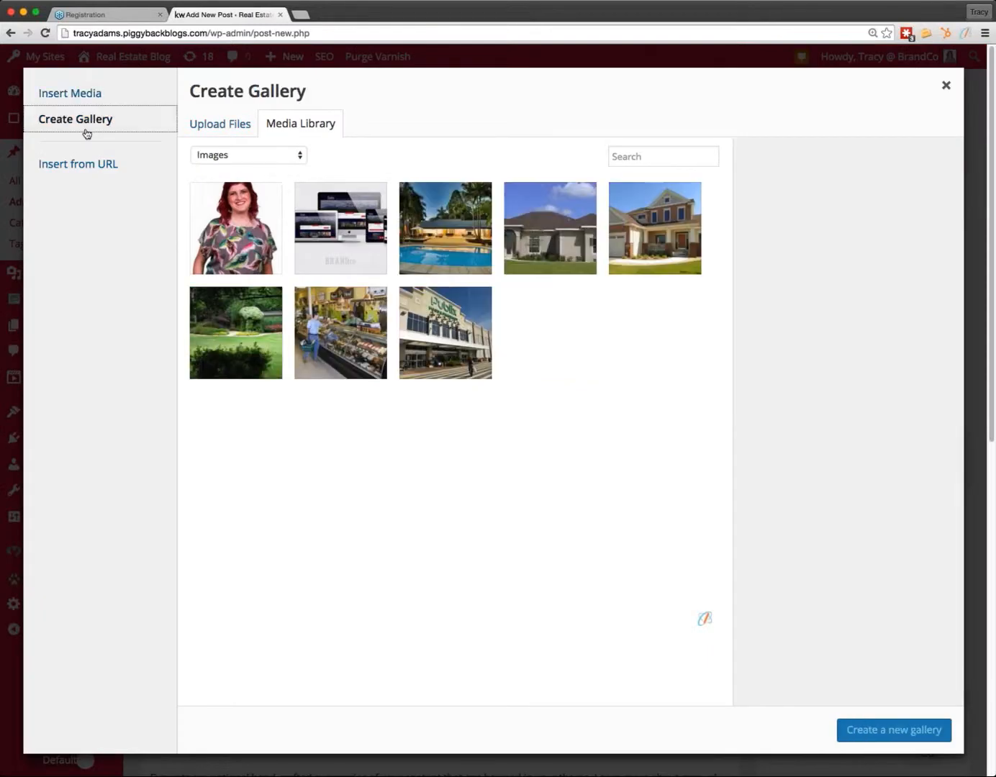
# Build a Thumbnail Grid gallery from the deli, Publix storefront, pool house and grey single-story house images, and insert it into the post
pyautogui.click(340, 332)
pyautogui.click(445, 332)
pyautogui.click(445, 228)
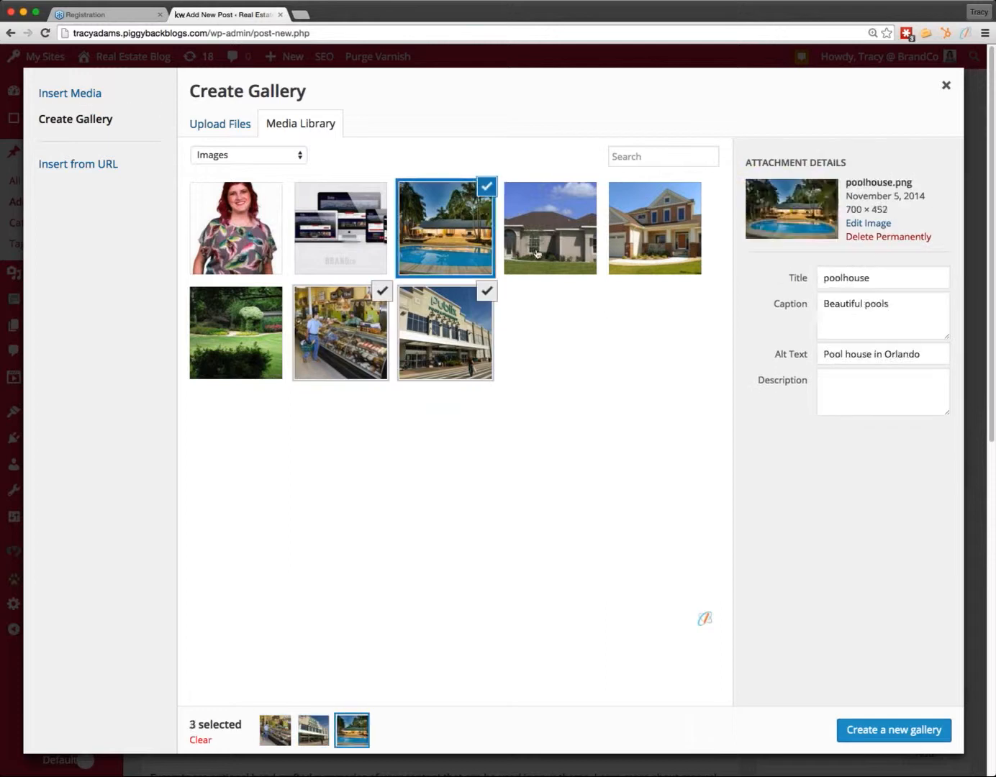
pyautogui.click(551, 228)
pyautogui.click(870, 732)
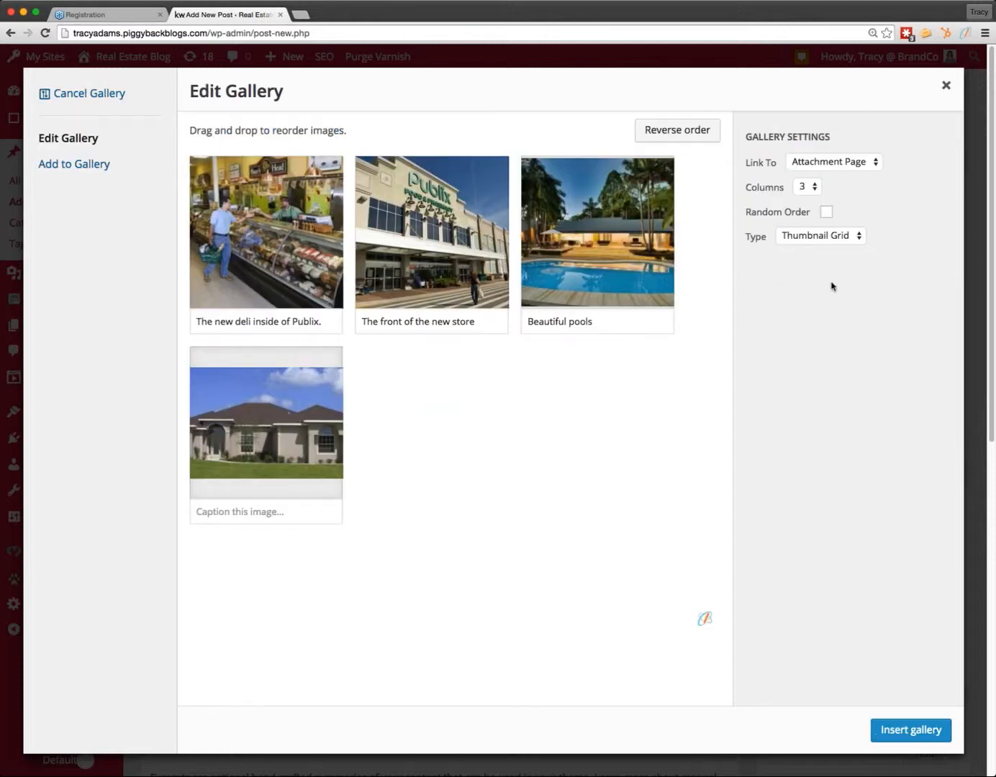
pyautogui.click(811, 235)
pyautogui.click(911, 730)
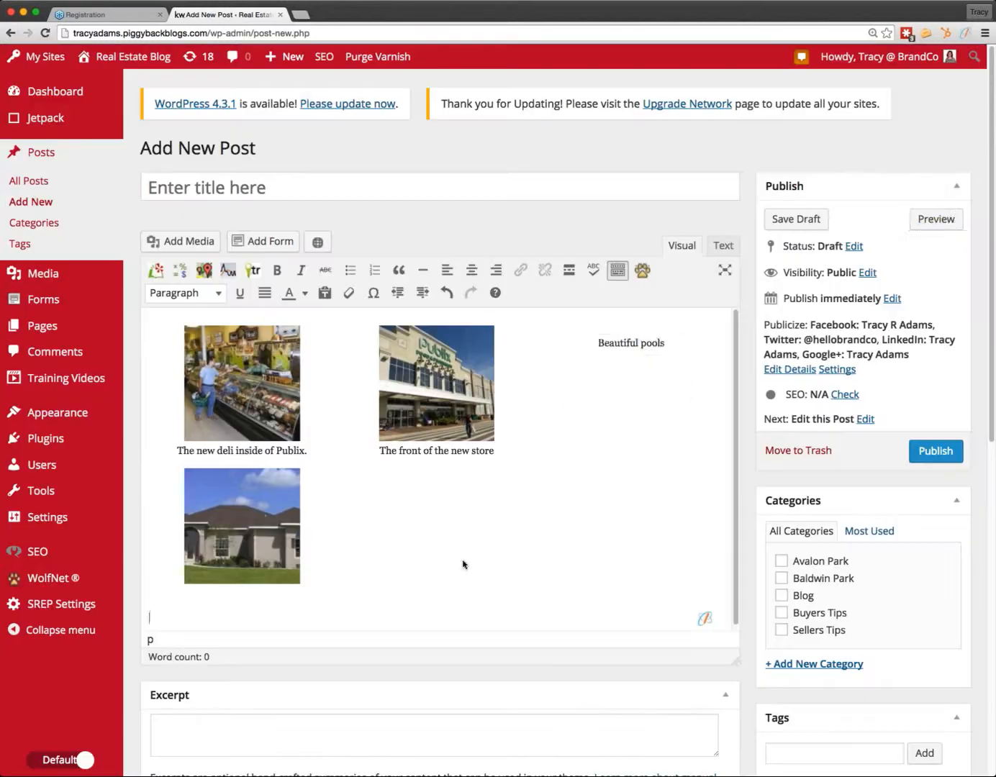
# Try previewing the gallery post, save it as a draft and view it on the site
pyautogui.doubleClick(948, 220)
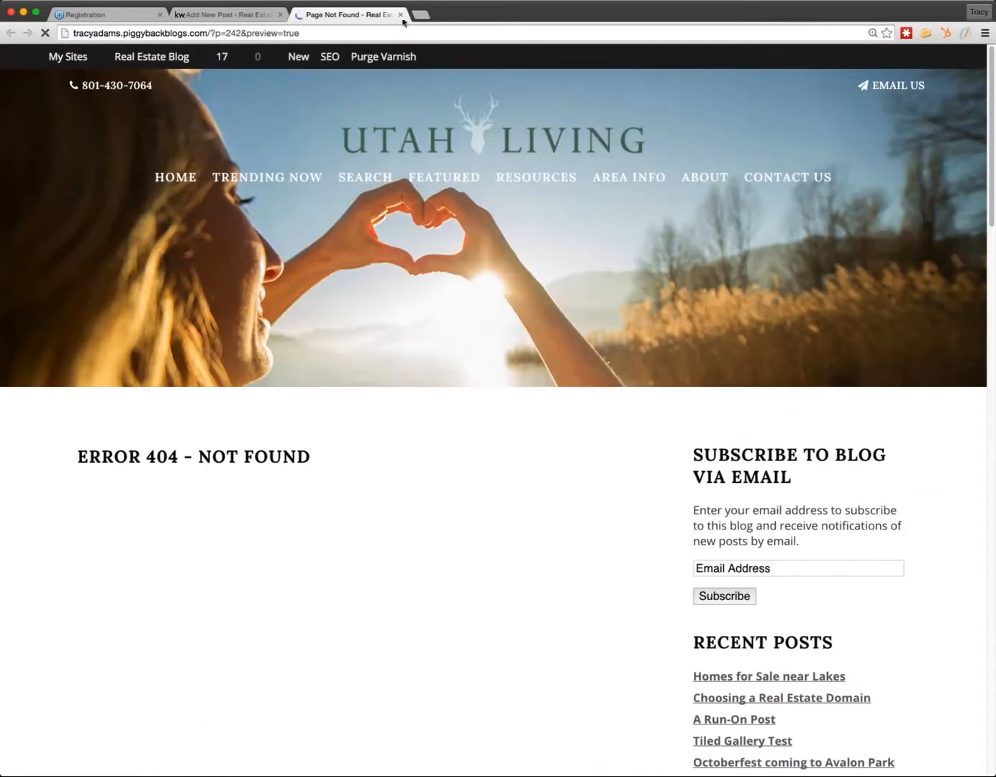
pyautogui.press('super+w')
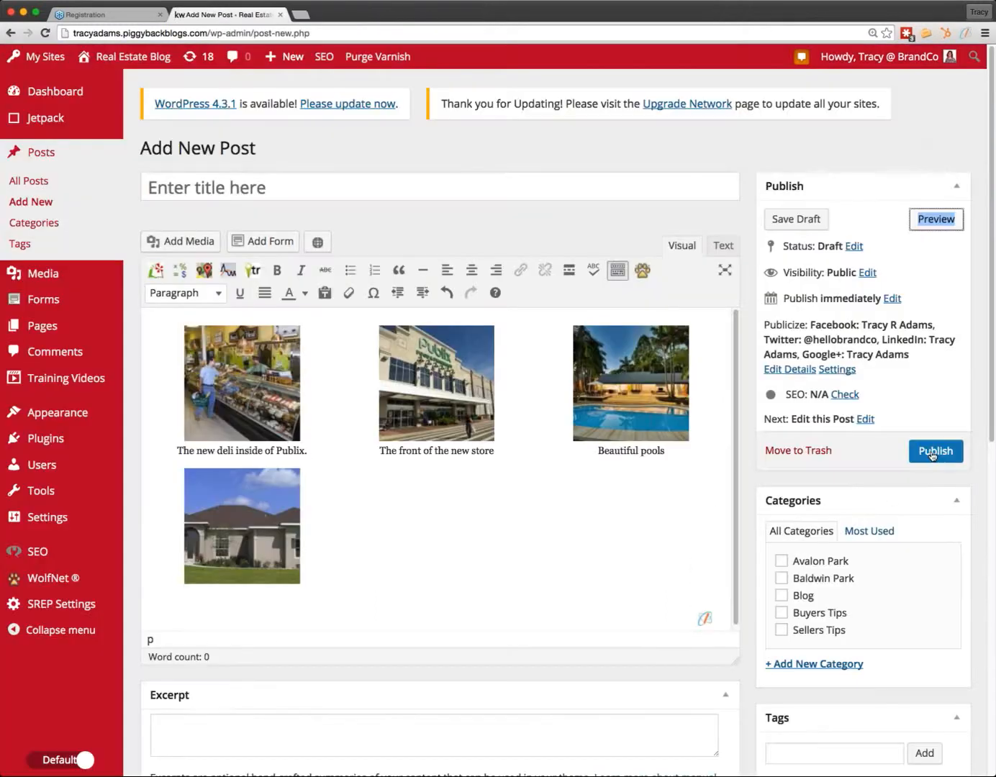
pyautogui.click(796, 220)
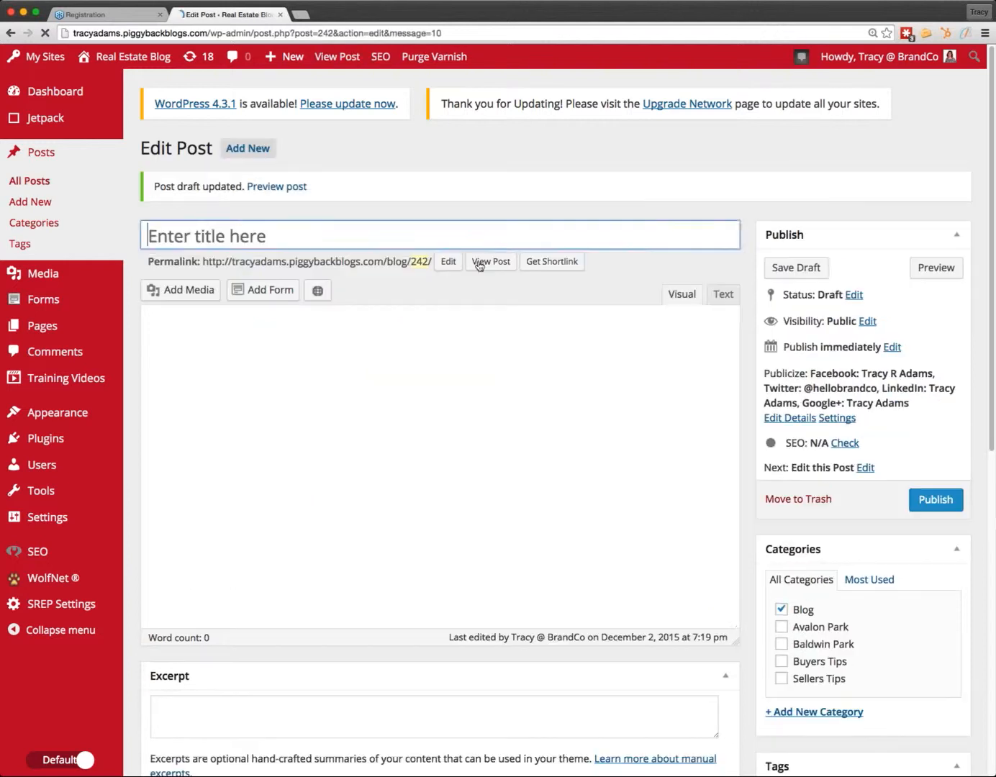
pyautogui.click(492, 263)
pyautogui.click(329, 16)
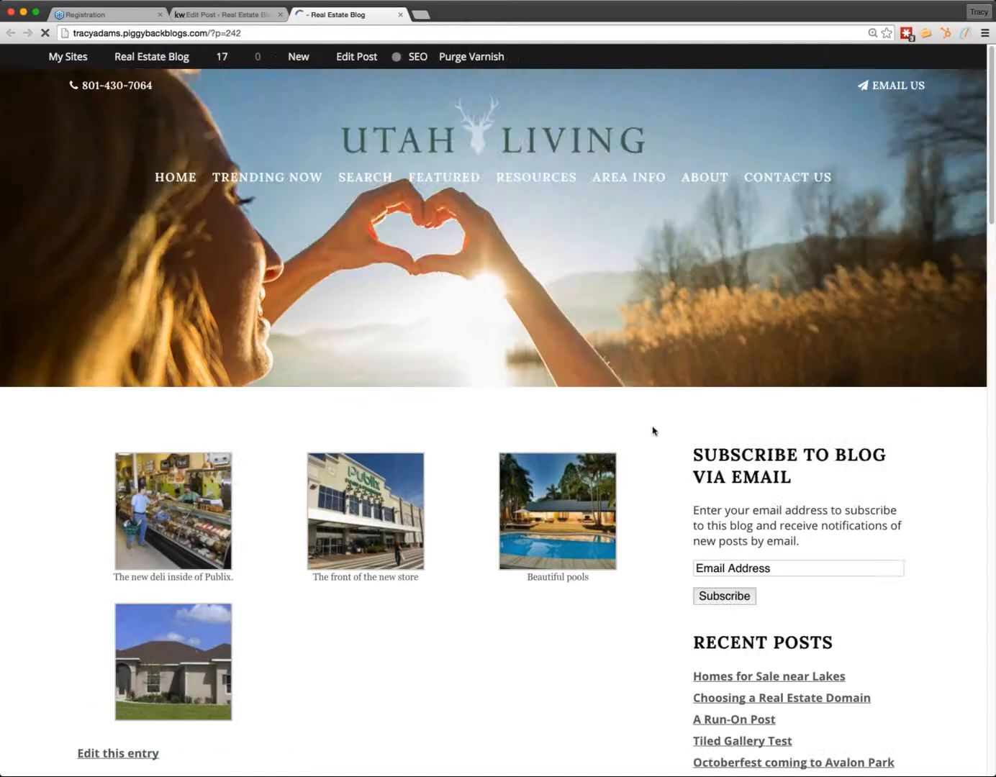
# Leave the plain gallery post view and activate Tiled Galleries from the full list of Jetpack features
pyautogui.scroll(-3, 244, 416)
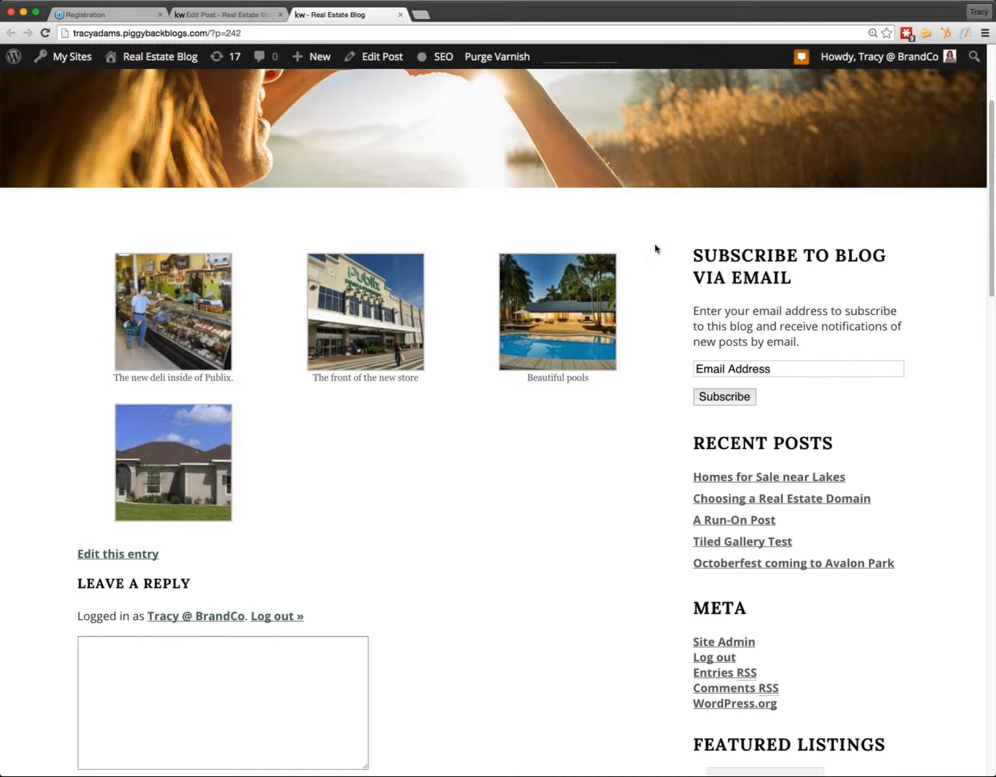
pyautogui.click(242, 21)
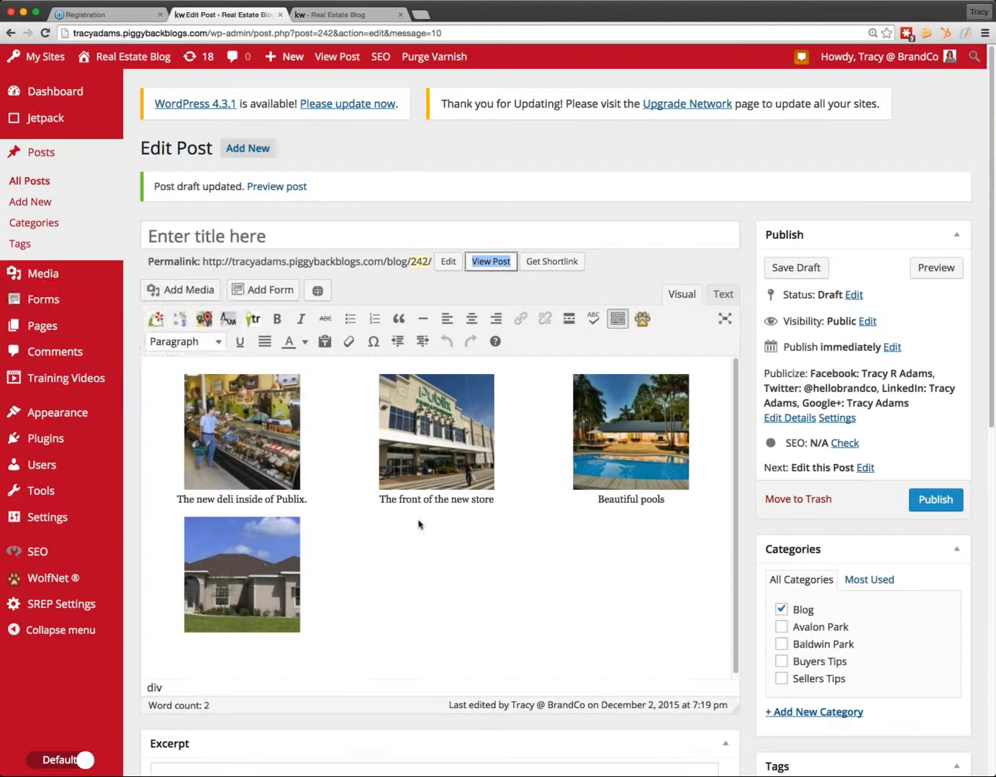
pyautogui.moveTo(54, 292)
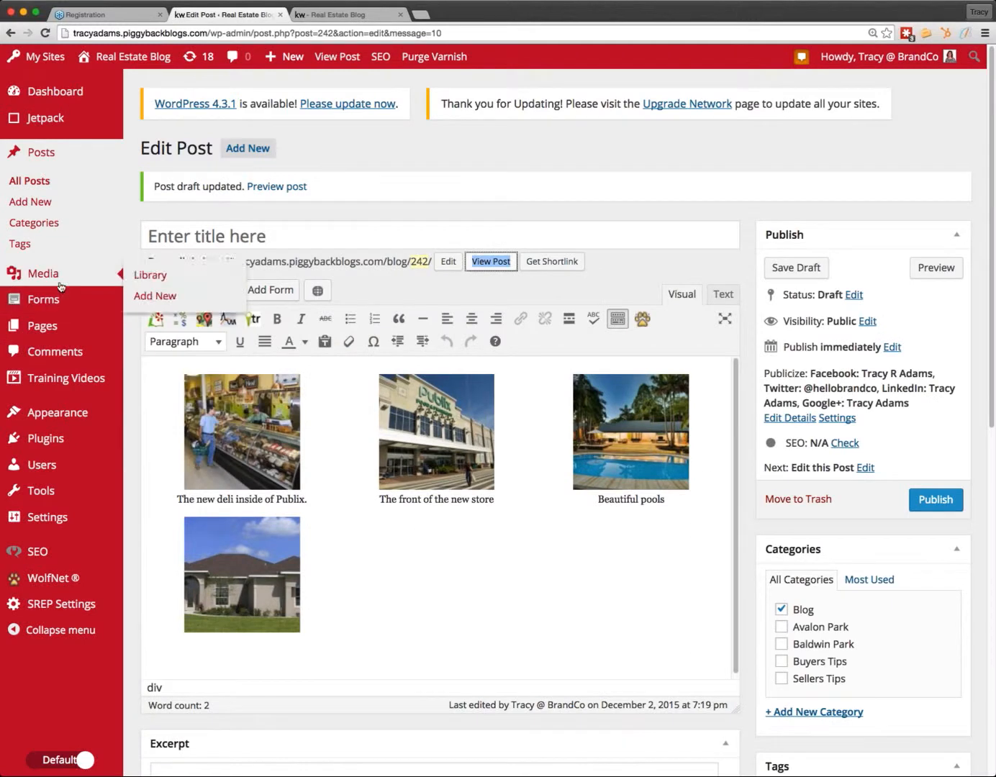
pyautogui.click(34, 130)
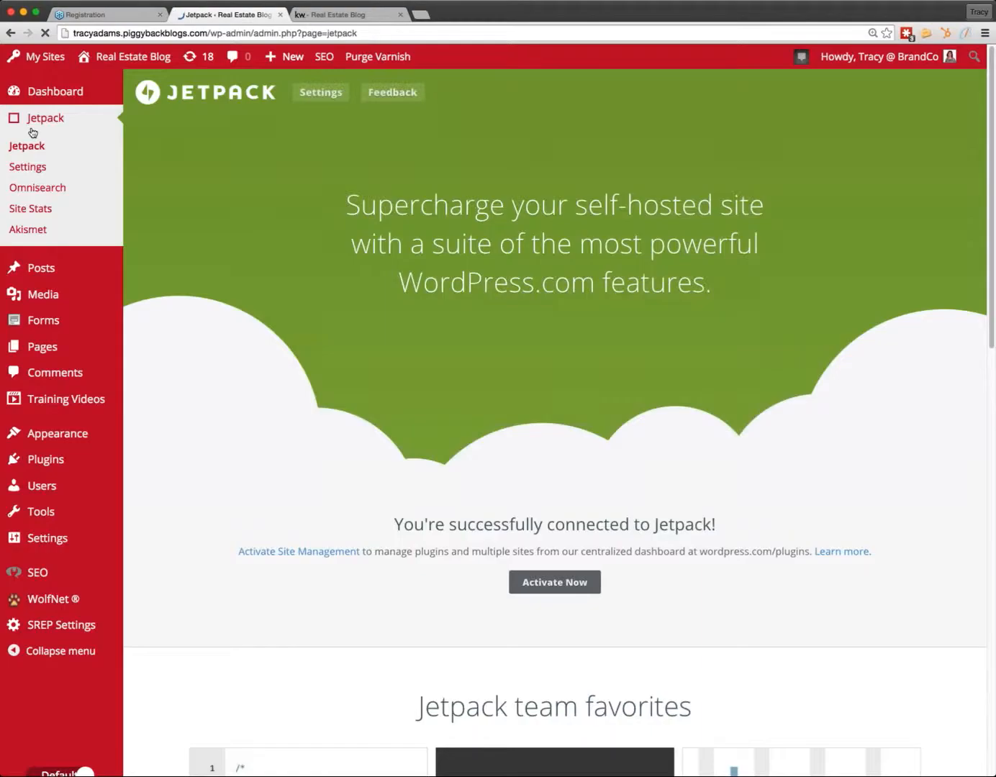
pyautogui.scroll(-10, 799, 474)
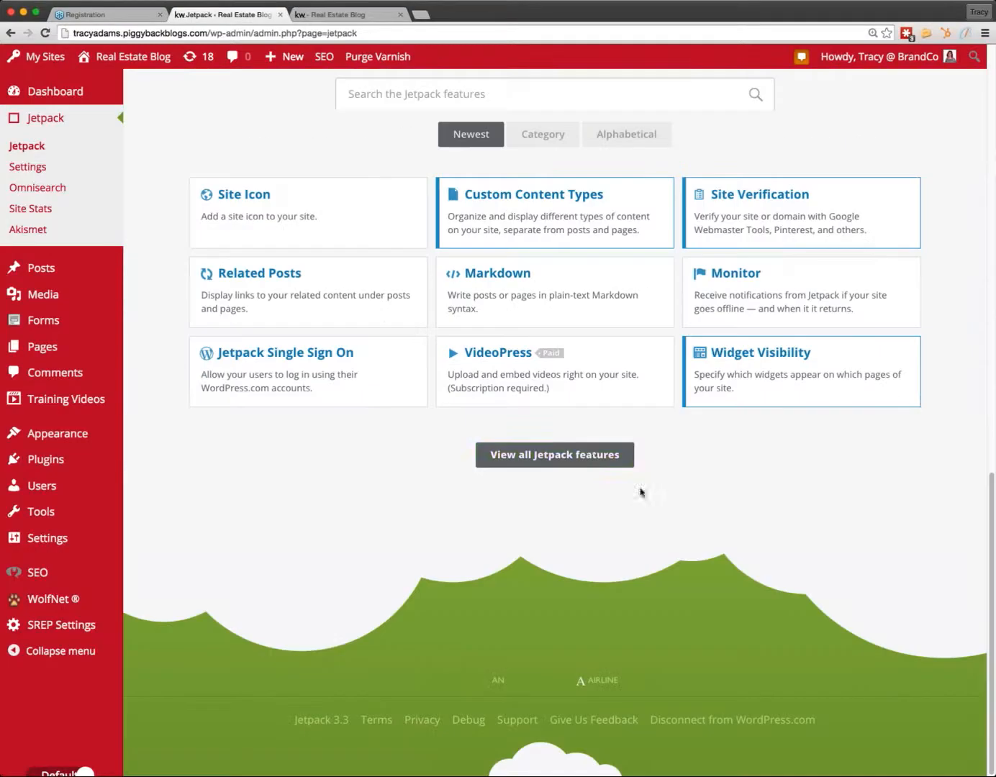
pyautogui.click(593, 451)
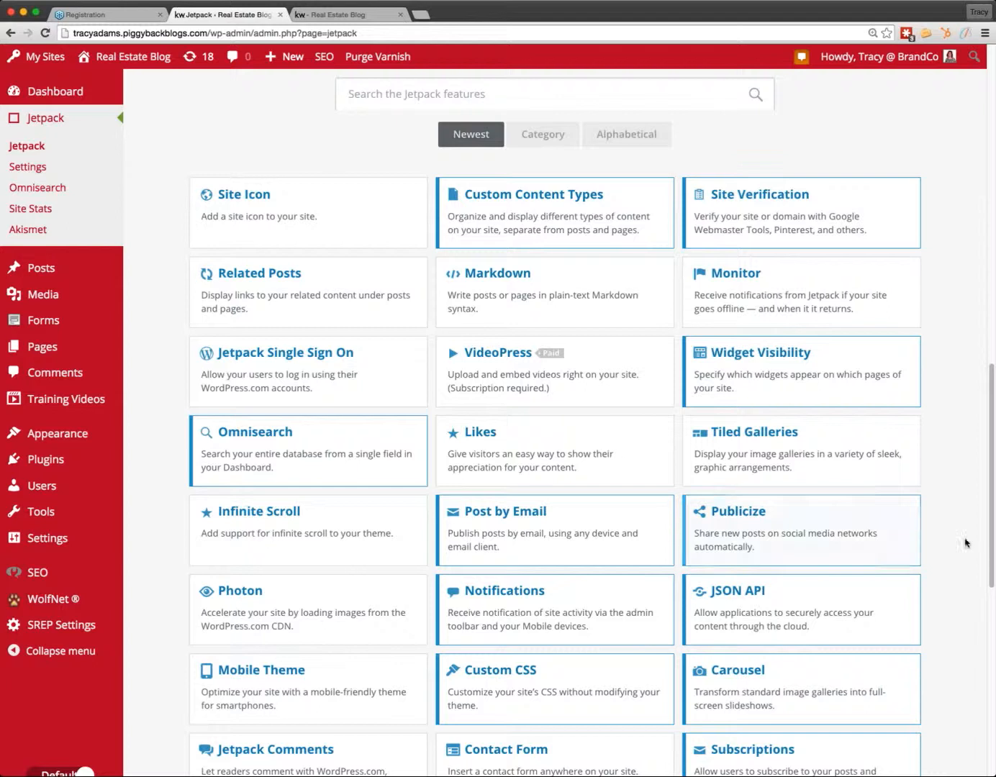
pyautogui.scroll(-1, 973, 533)
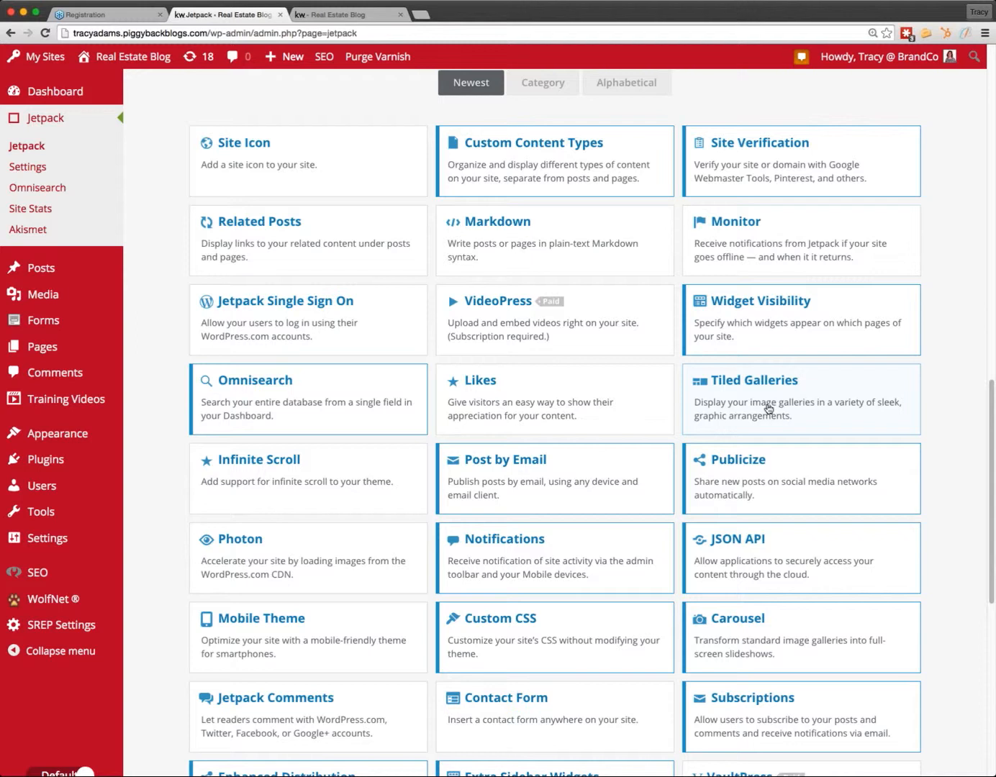
pyautogui.click(777, 405)
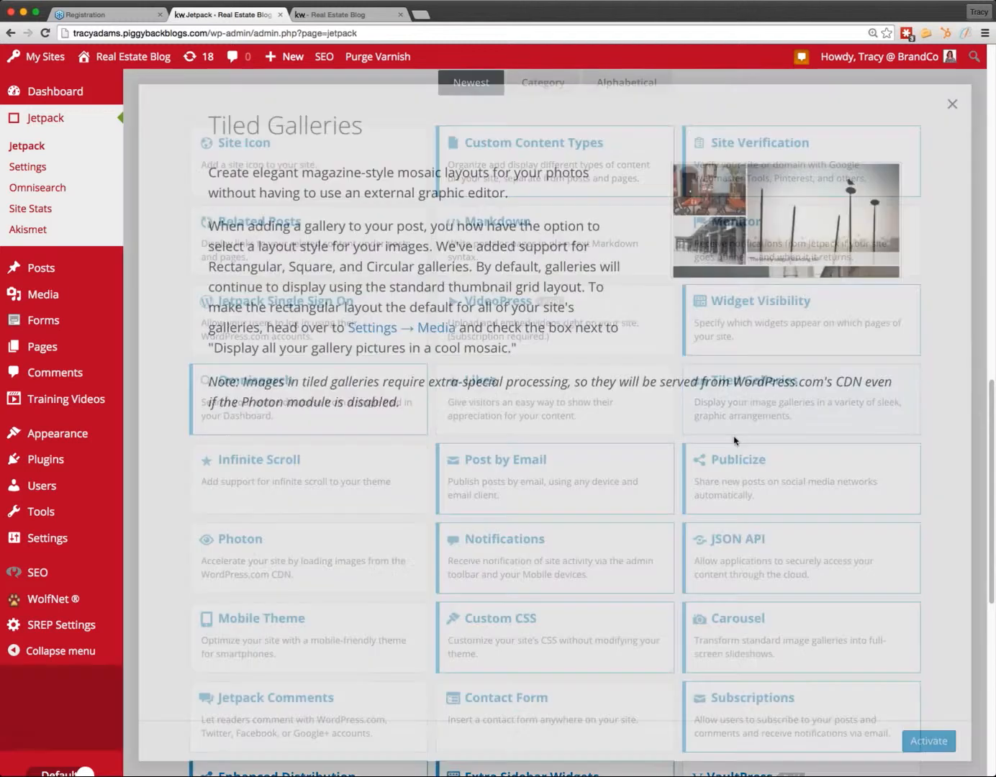
pyautogui.click(947, 751)
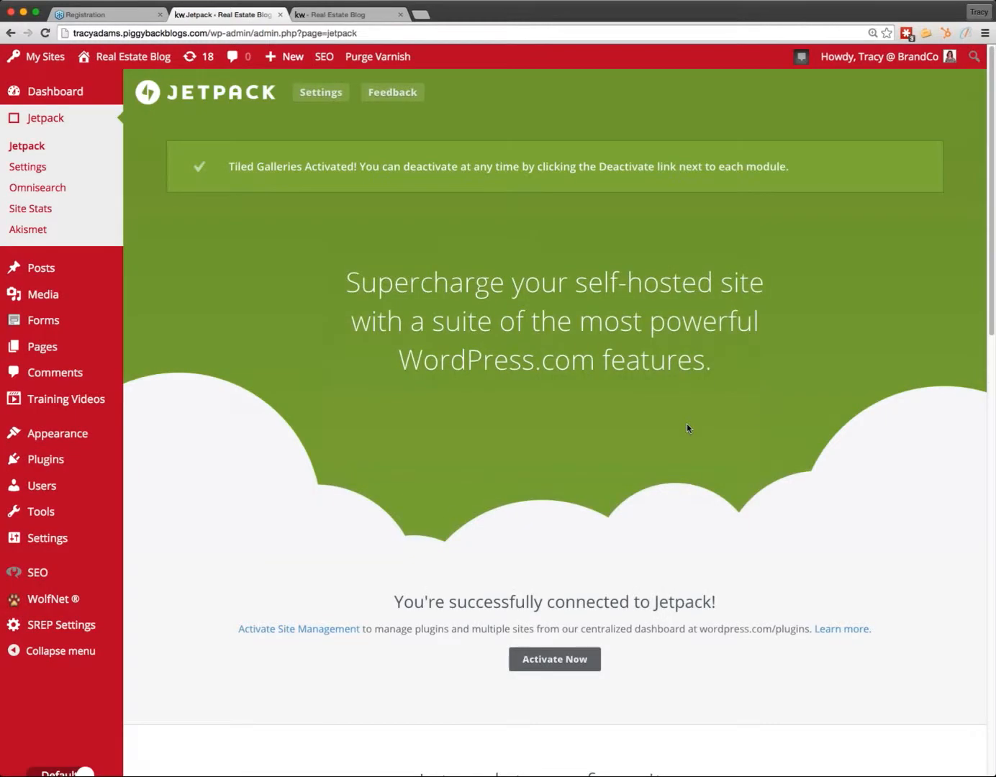
pyautogui.scroll(-9, 761, 432)
pyautogui.scroll(9, 761, 432)
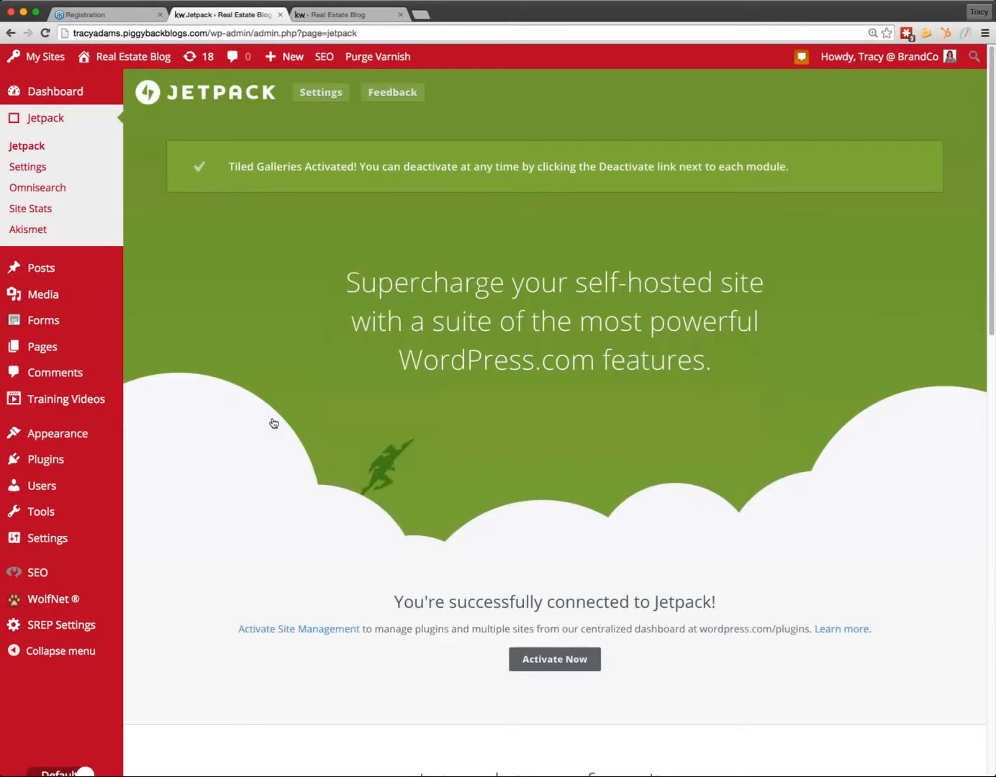
# Reopen the untitled draft from the posts list and update its gallery with the Tiled Mosaic type
pyautogui.moveTo(22, 276)
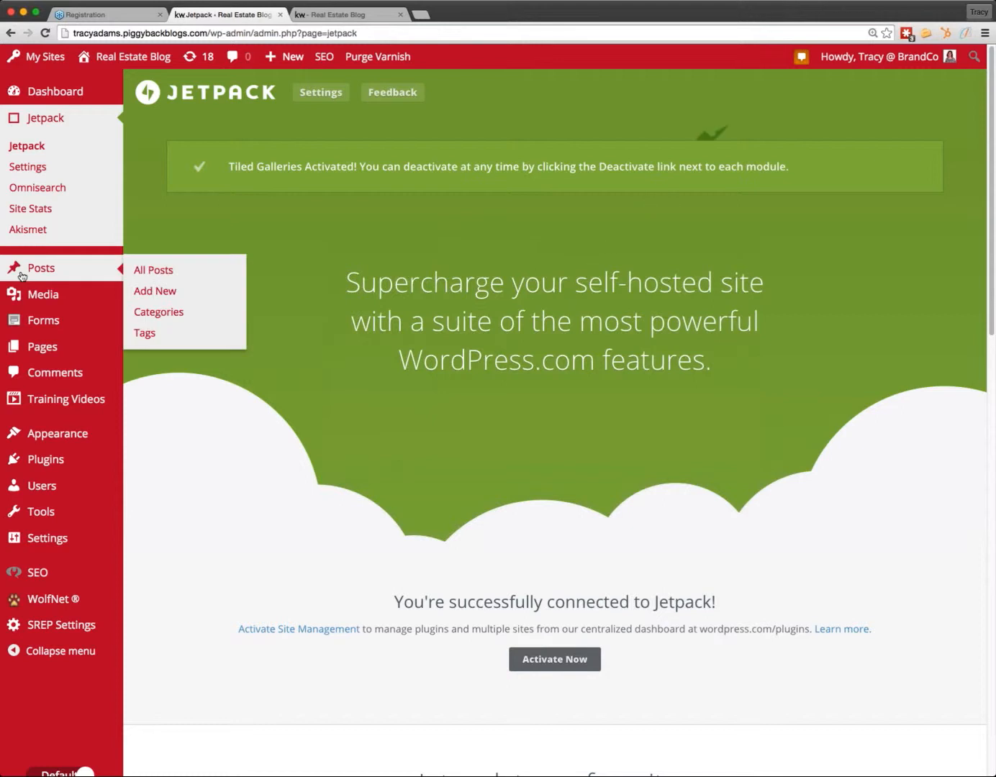
pyautogui.click(147, 274)
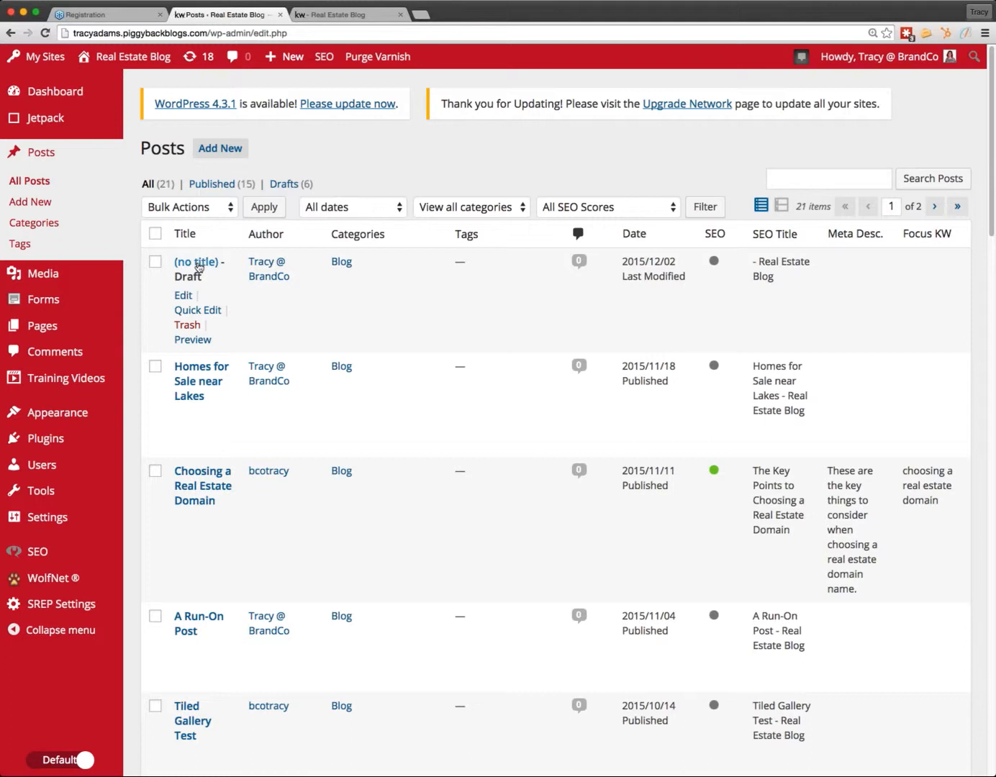
pyautogui.click(196, 264)
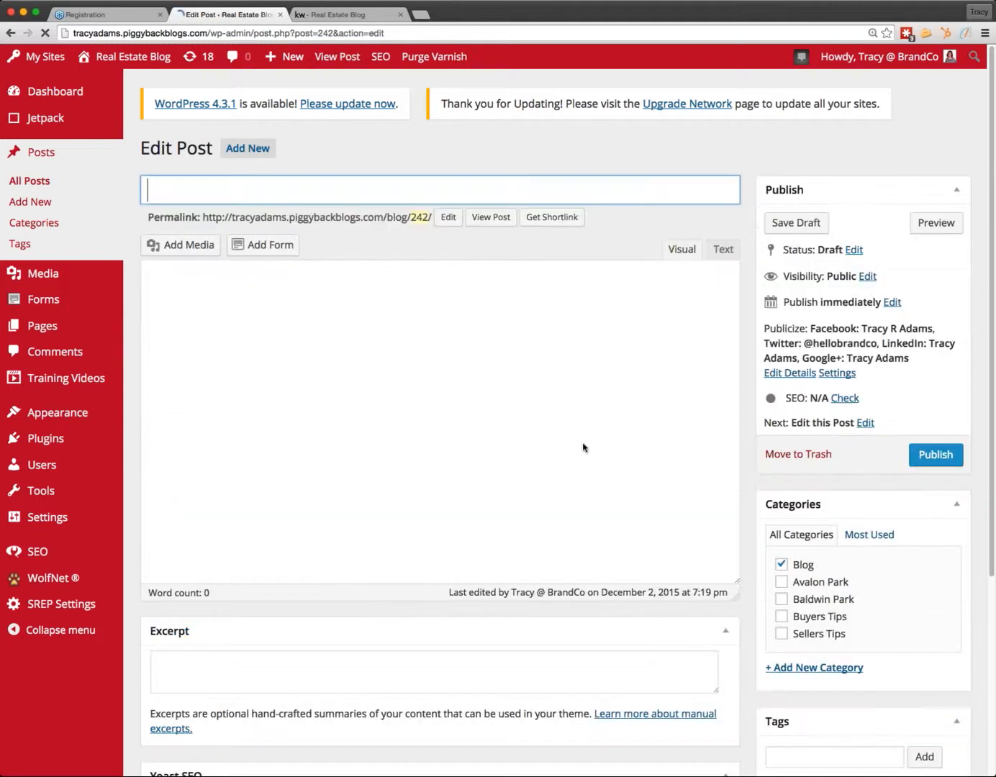
pyautogui.click(410, 411)
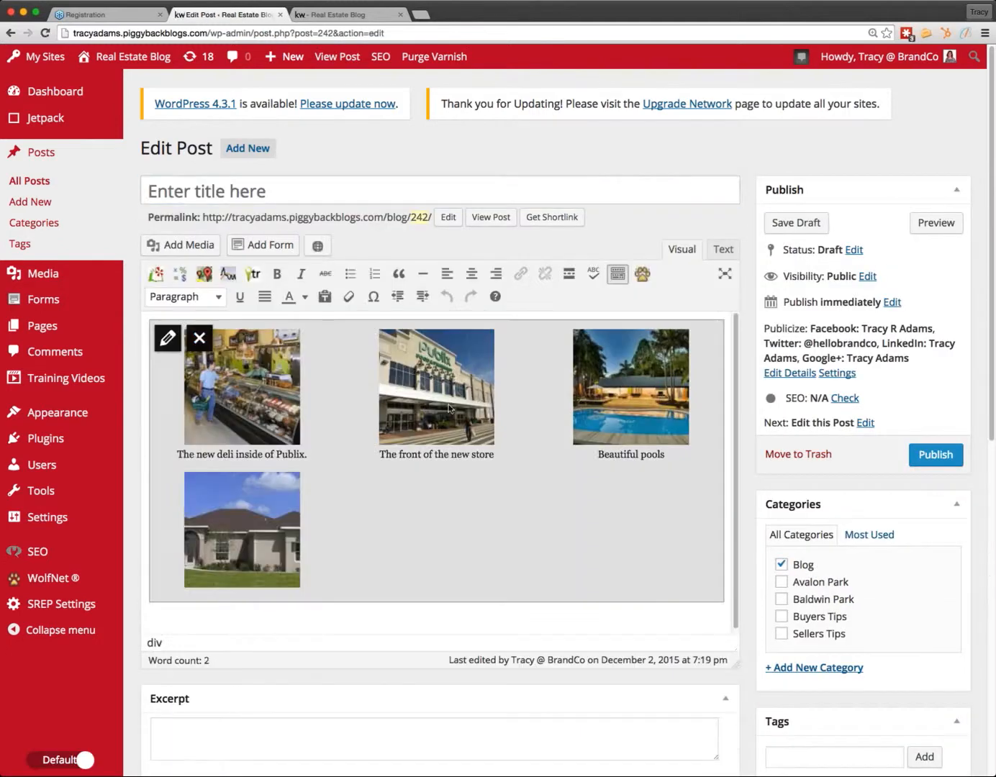
pyautogui.click(172, 335)
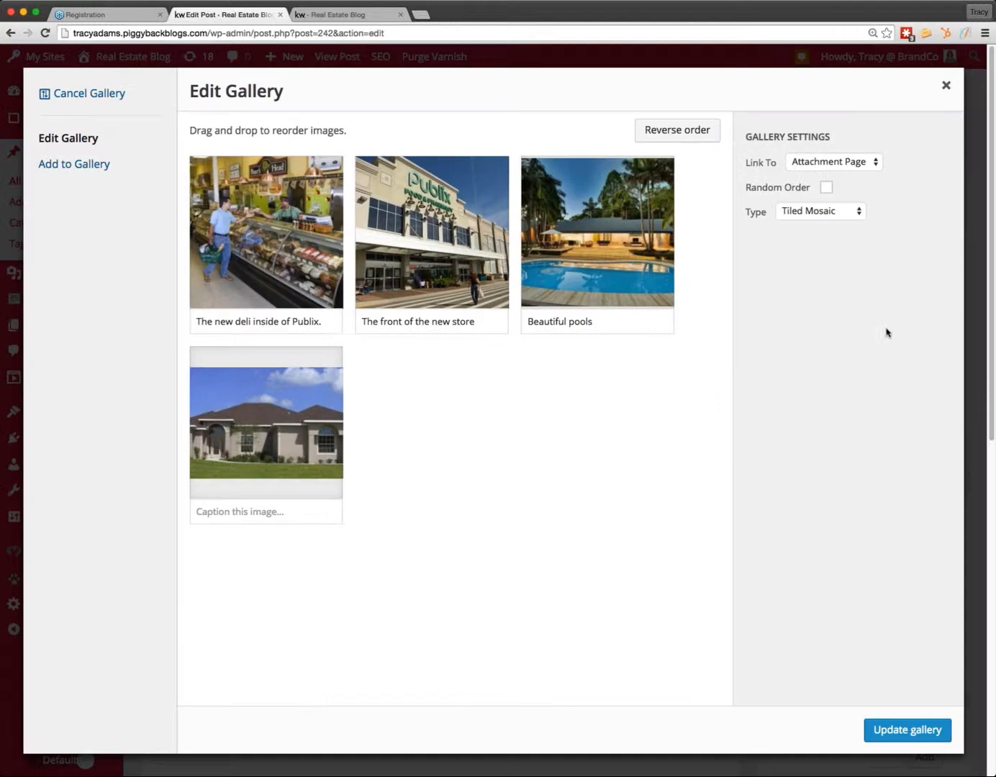
pyautogui.click(810, 213)
pyautogui.click(901, 731)
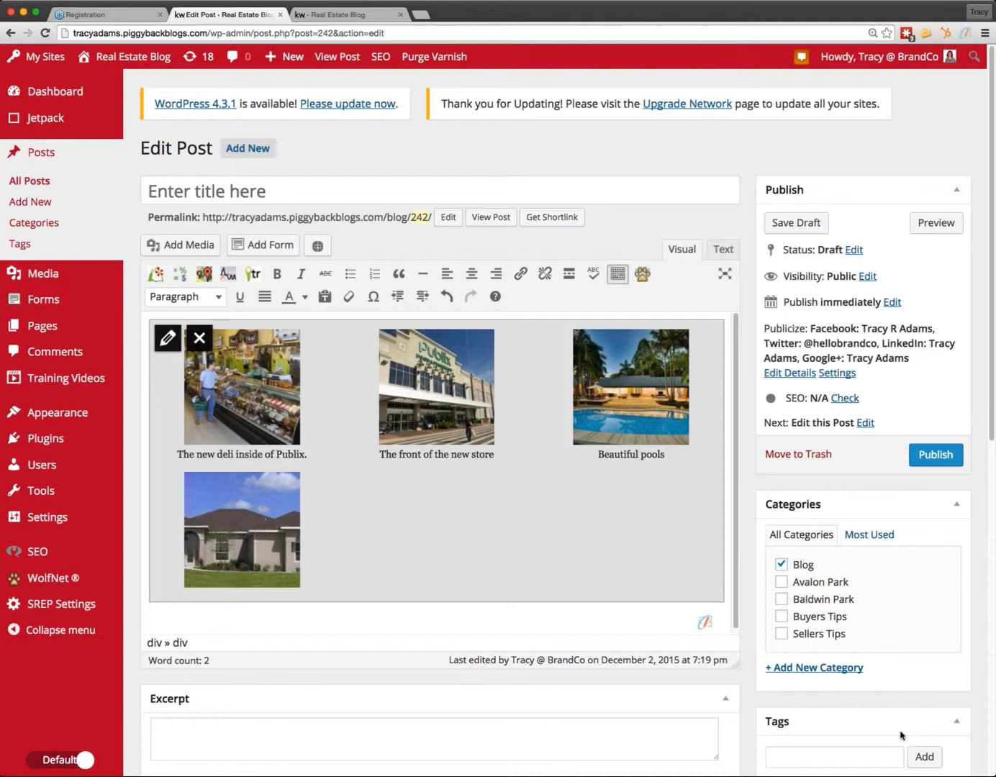
# View the Tiled Mosaic gallery post on the site in a new tab, closing the old view of it
pyautogui.rightClick(491, 212)
pyautogui.click(514, 227)
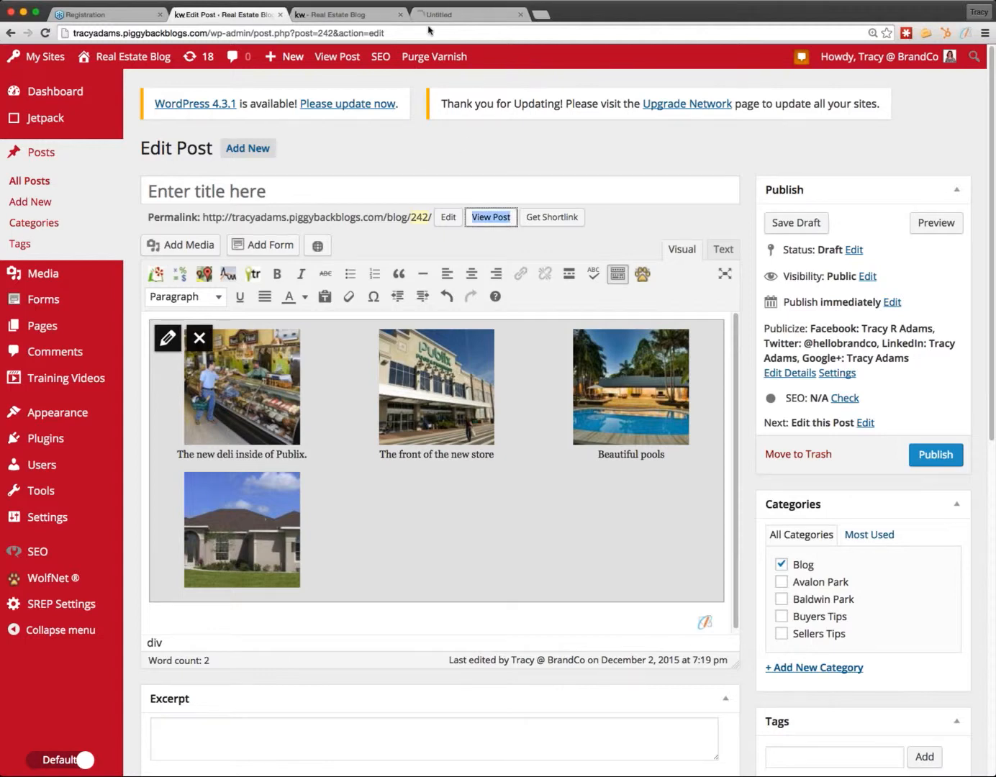
pyautogui.click(401, 15)
pyautogui.click(355, 15)
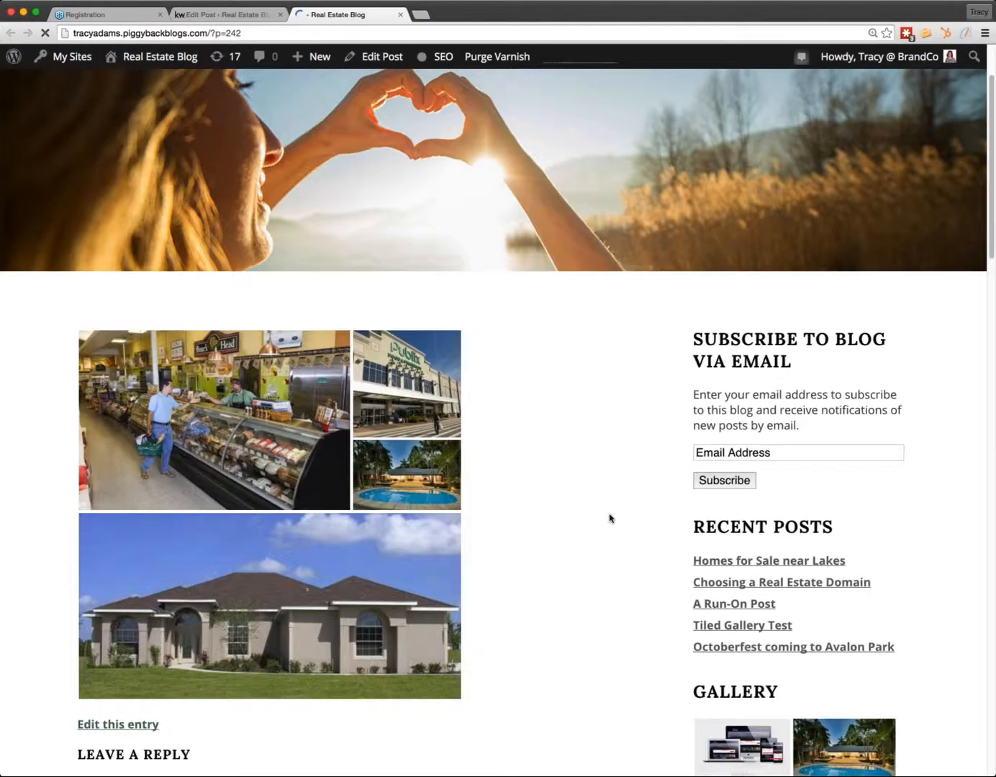
pyautogui.scroll(-3, 609, 519)
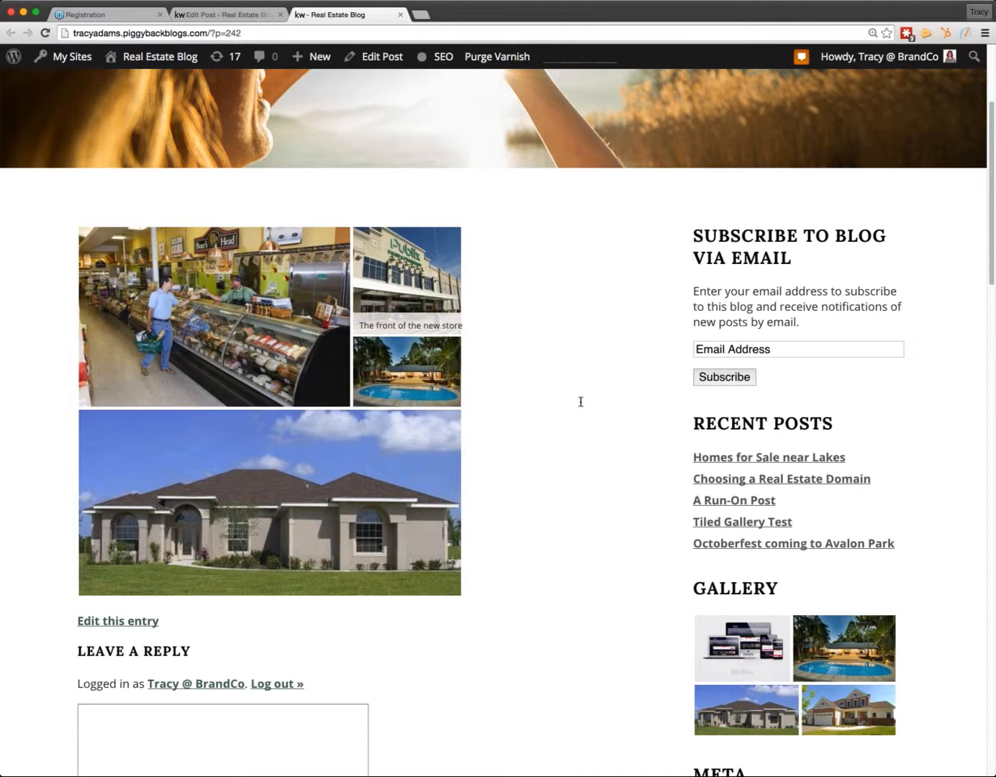
# Return to the draft, change its gallery type to Square Tiles and update the gallery
pyautogui.click(201, 14)
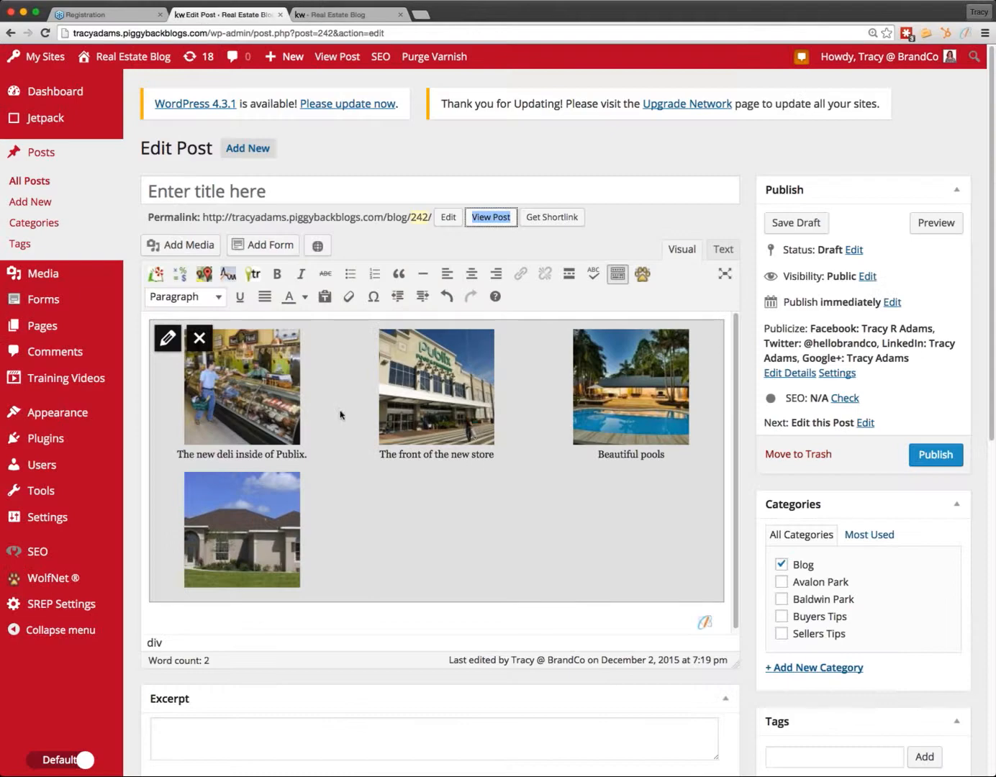
pyautogui.click(164, 343)
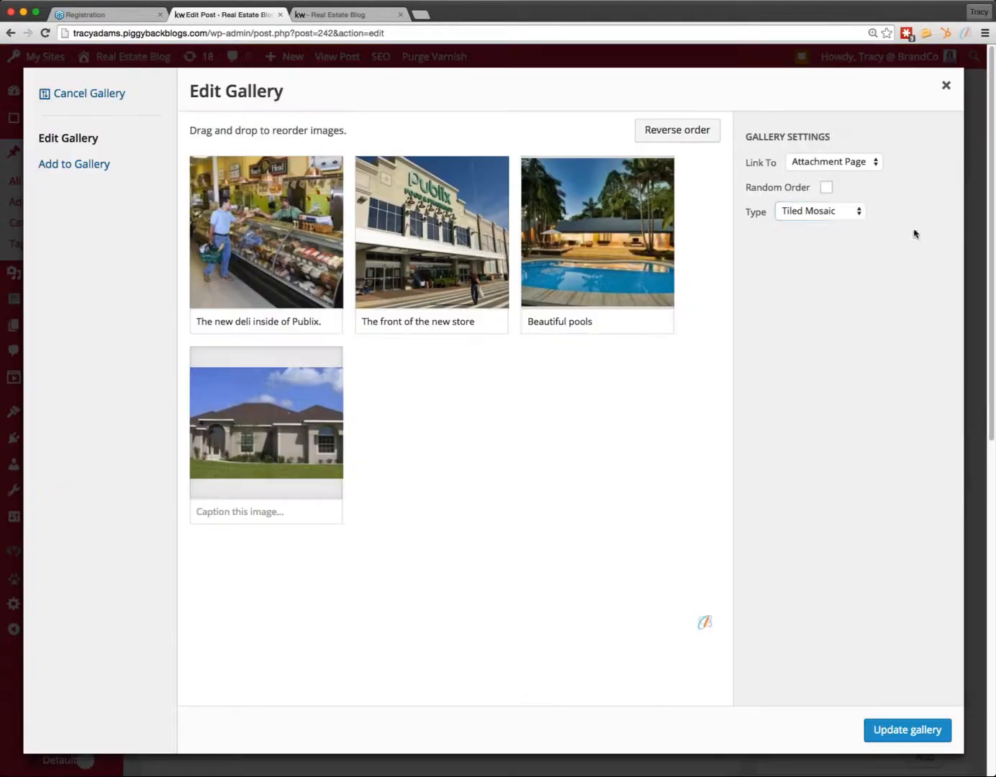
pyautogui.click(820, 211)
pyautogui.click(865, 720)
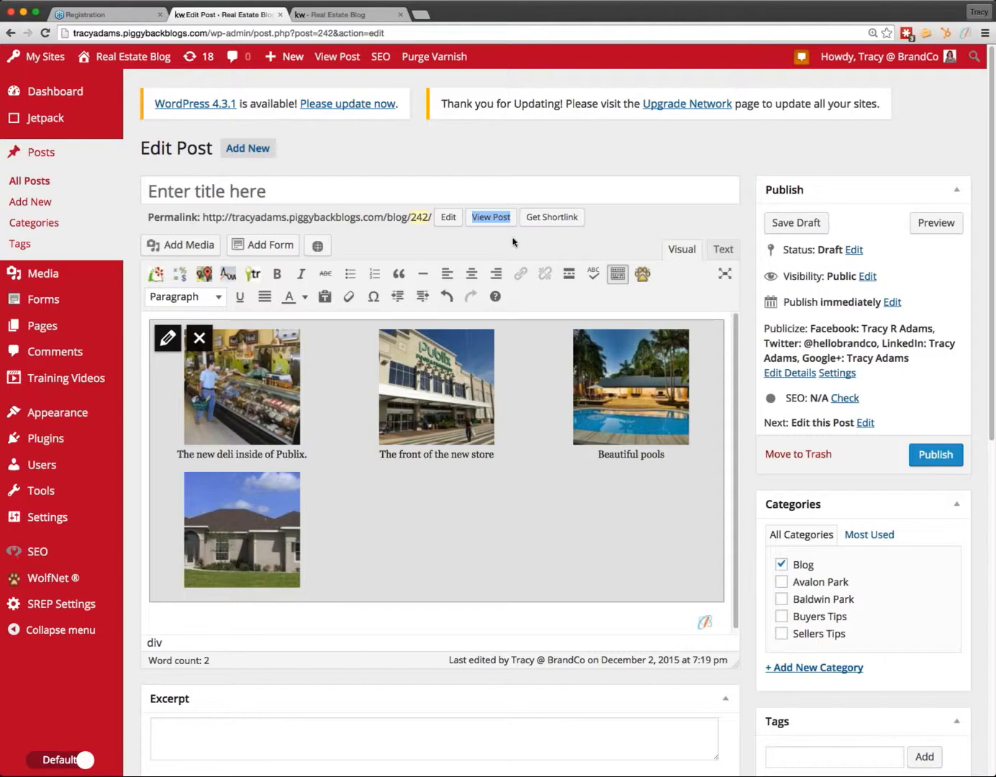
# Try viewing the Square Tiles gallery on the site without saving the draft, and close that view
pyautogui.keyDown('super'); pyautogui.click(482, 216); pyautogui.keyUp('super')
pyautogui.click(352, 13)
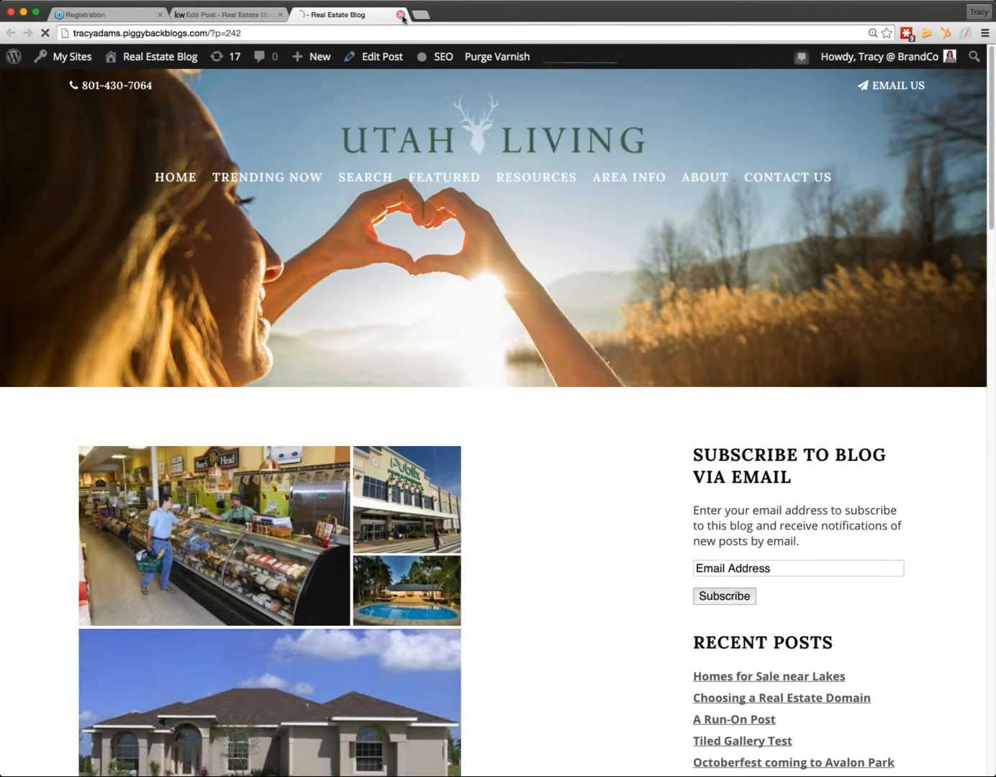
pyautogui.click(400, 15)
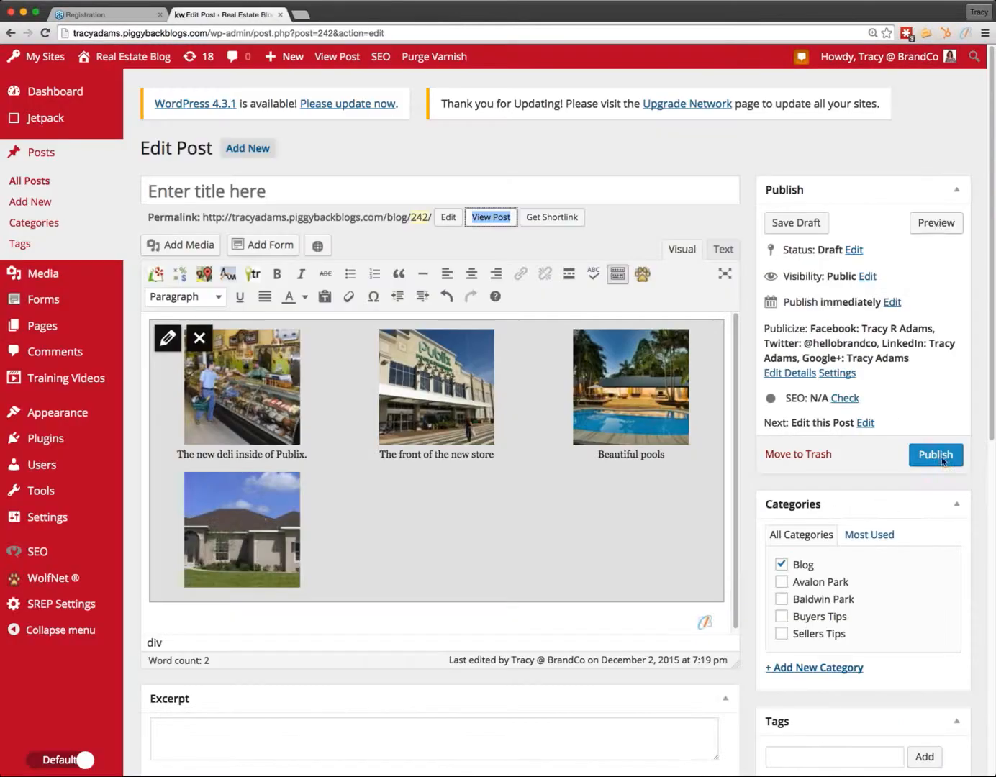
# Save the draft, check the Square Tiles gallery on the site in a new tab, and close that view
pyautogui.click(790, 224)
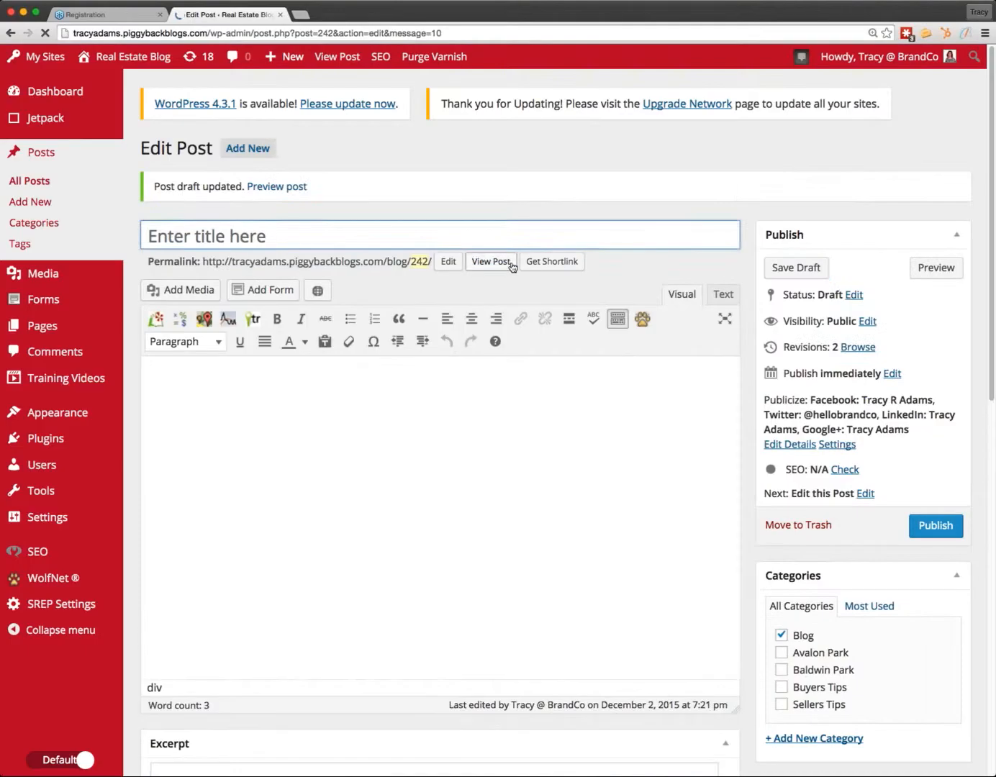
pyautogui.click(510, 264)
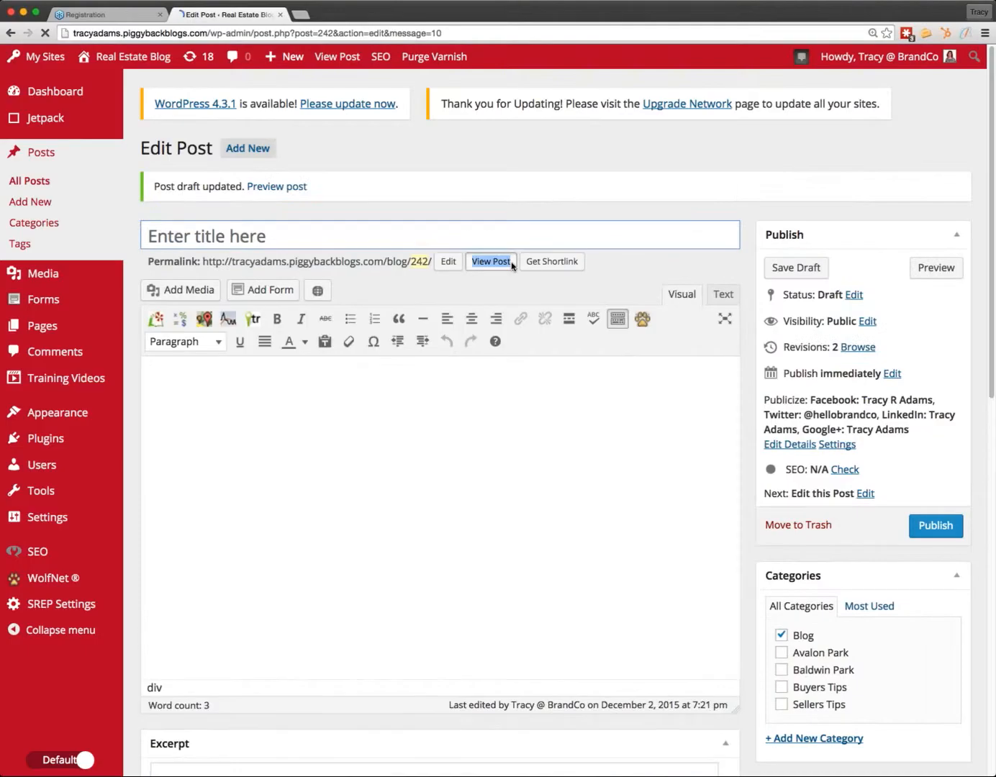
pyautogui.click(302, 9)
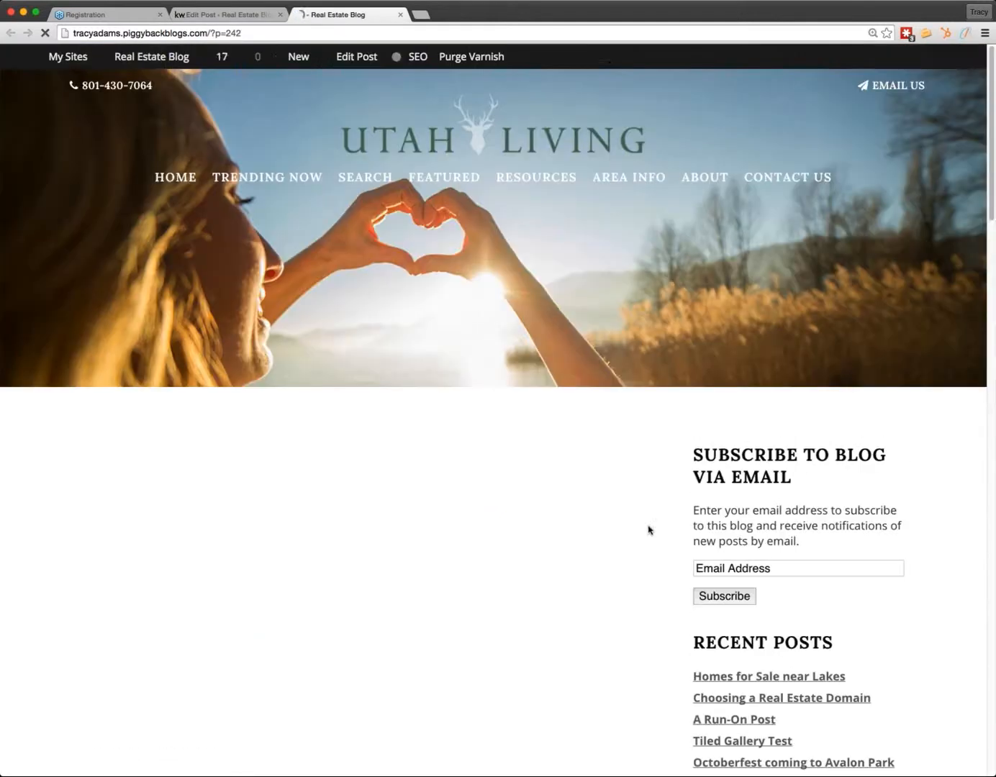
pyautogui.scroll(-5, 621, 540)
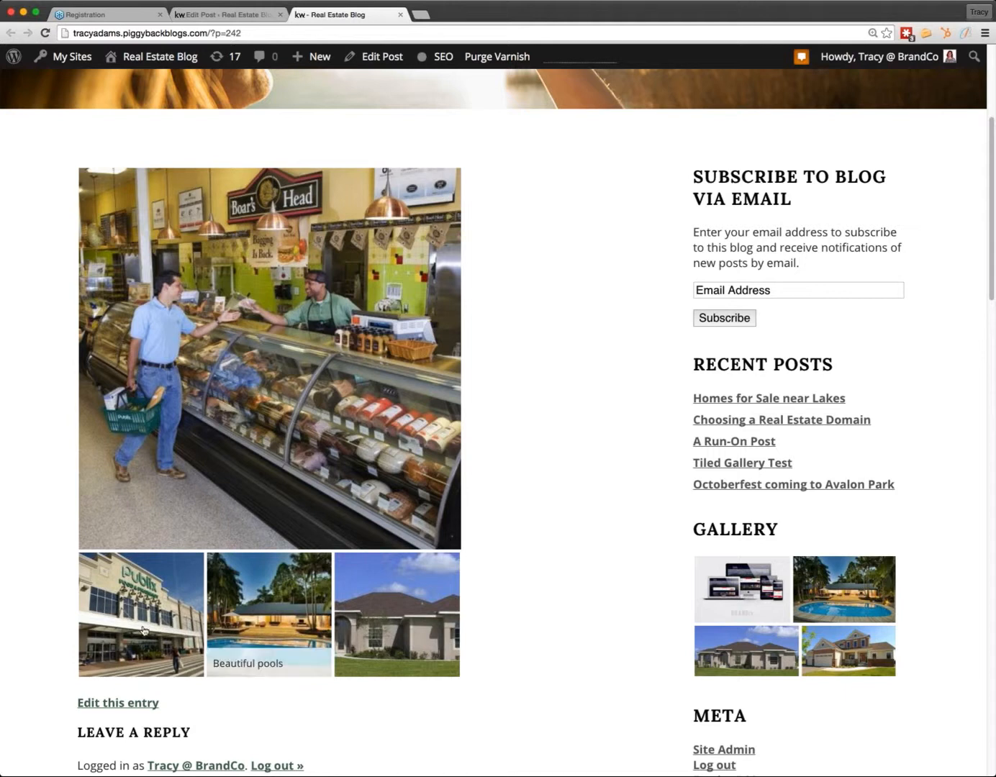
pyautogui.scroll(-4, 565, 592)
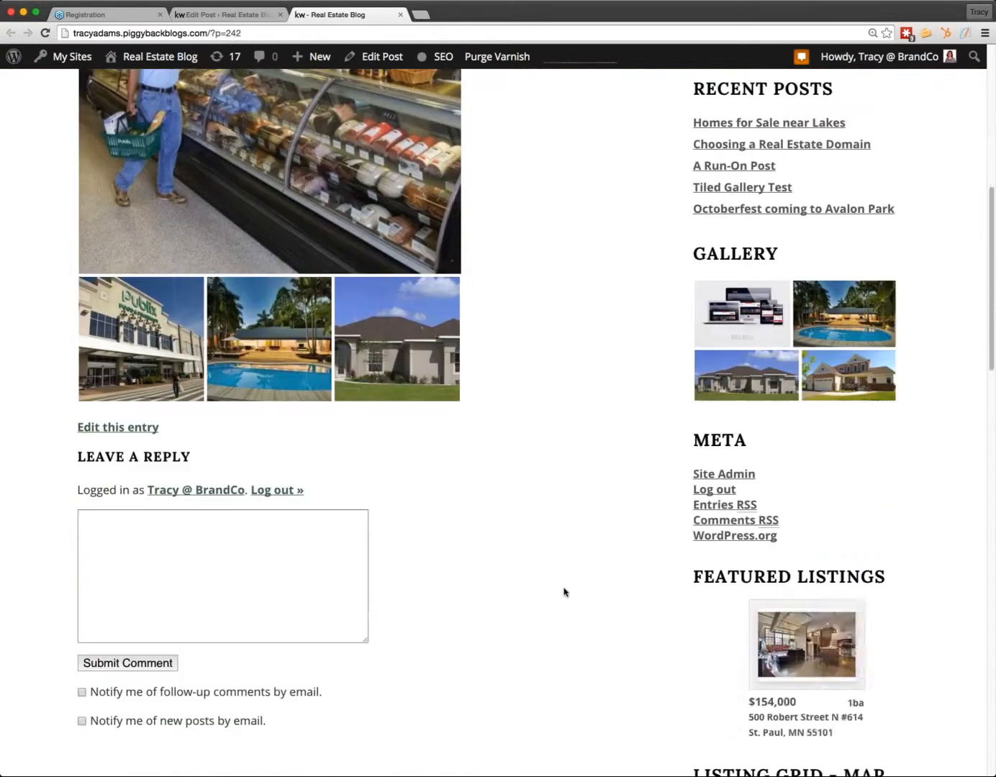
pyautogui.click(245, 15)
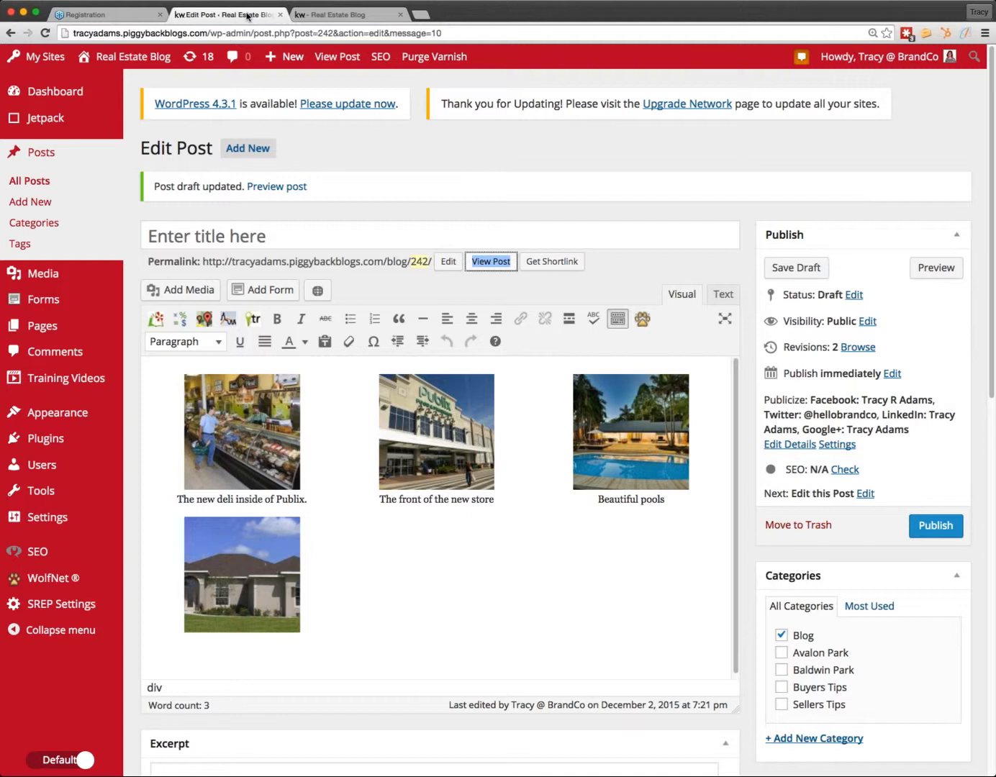
pyautogui.click(399, 14)
# Edit the gallery again, switch its type to the option following Square Tiles, and update the gallery
pyautogui.click(158, 393)
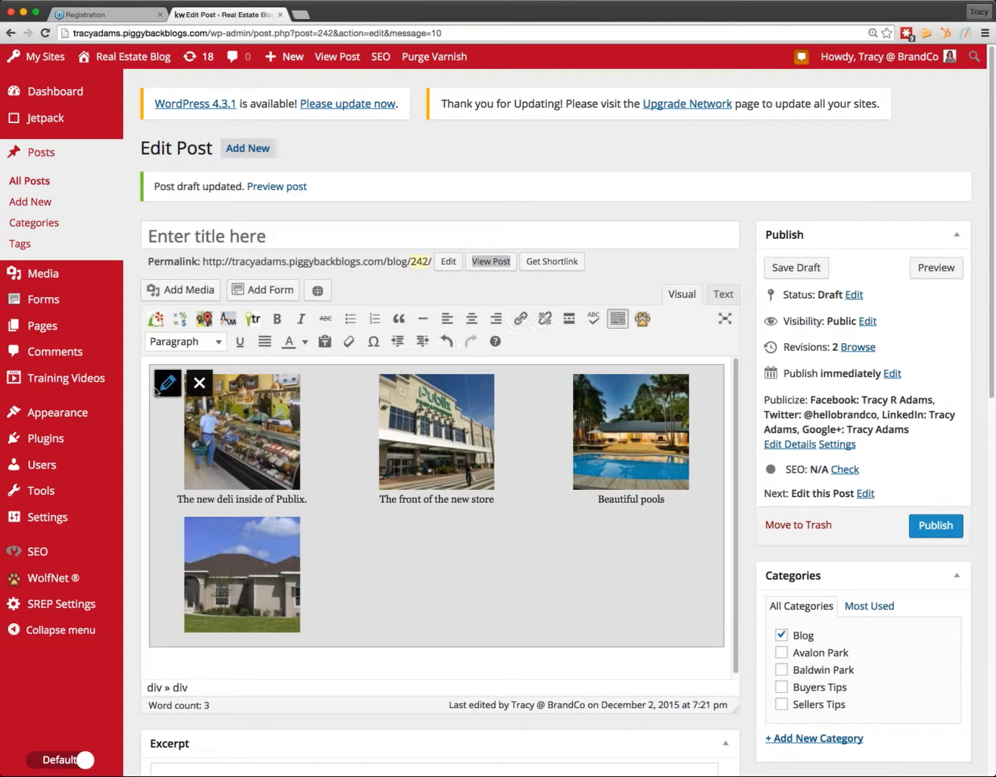
pyautogui.click(159, 391)
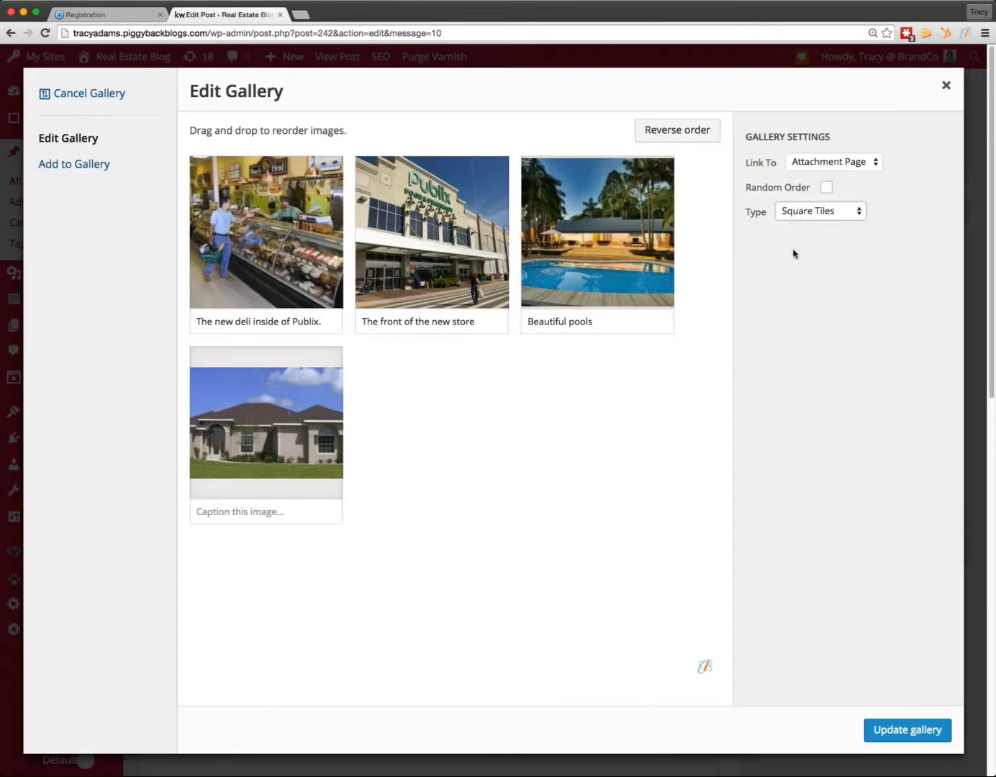
pyautogui.press('Down')
pyautogui.click(904, 741)
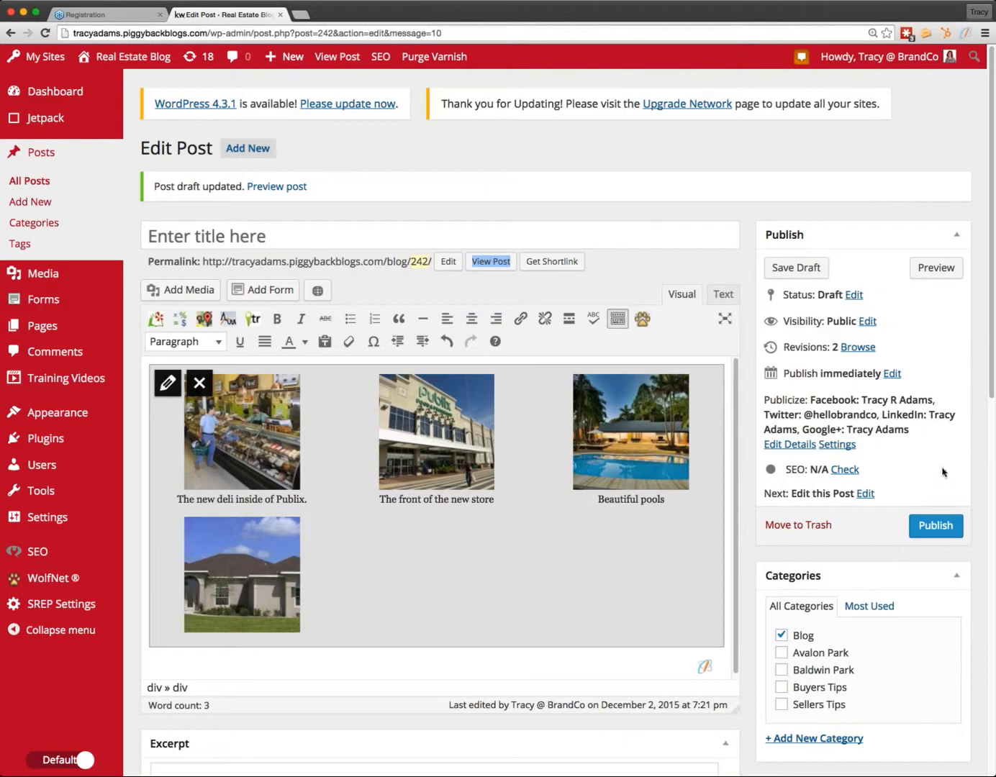
# Exclude the Facebook, Twitter, LinkedIn and Google+ connections from Publicize for this post and publish it
pyautogui.click(791, 444)
pyautogui.click(777, 477)
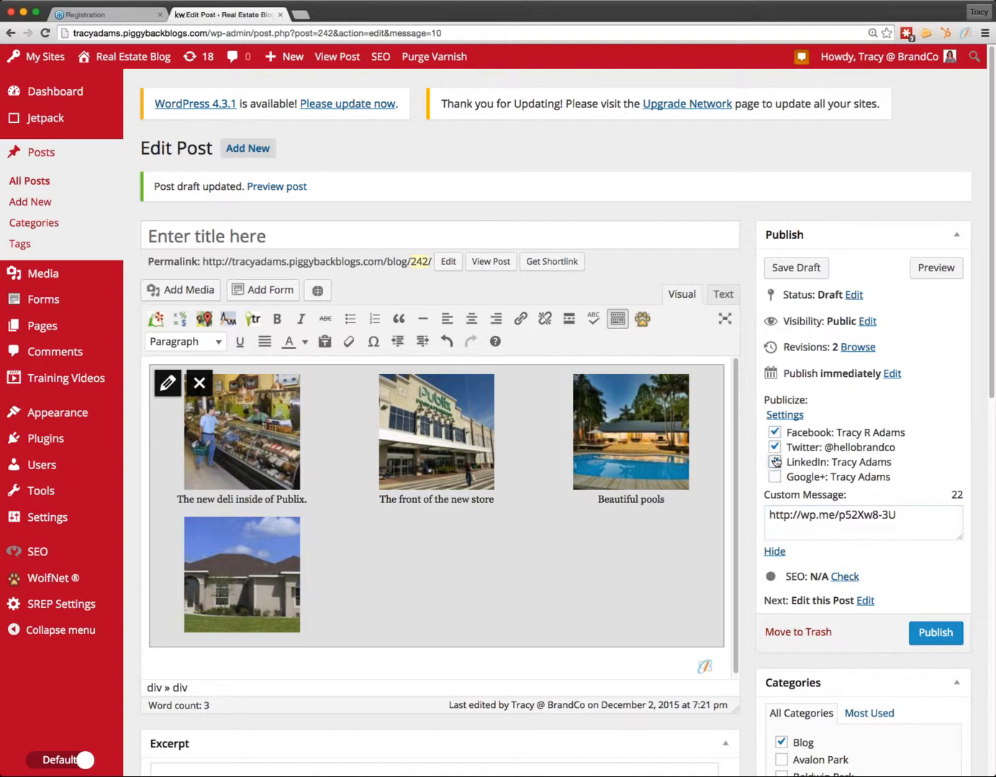
pyautogui.click(777, 462)
pyautogui.click(777, 446)
pyautogui.click(794, 434)
pyautogui.click(775, 553)
pyautogui.click(936, 508)
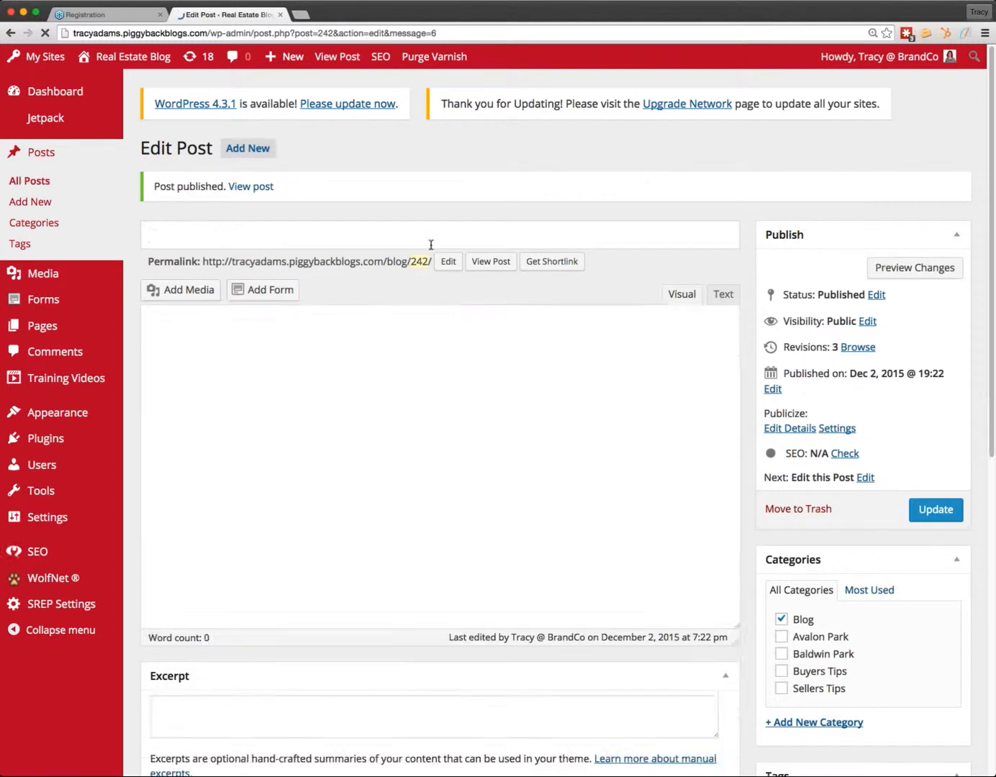
# View the published post with the Circles gallery in a new tab, and return to the post editor
pyautogui.keyDown('super'); pyautogui.click(496, 266); pyautogui.keyUp('super')
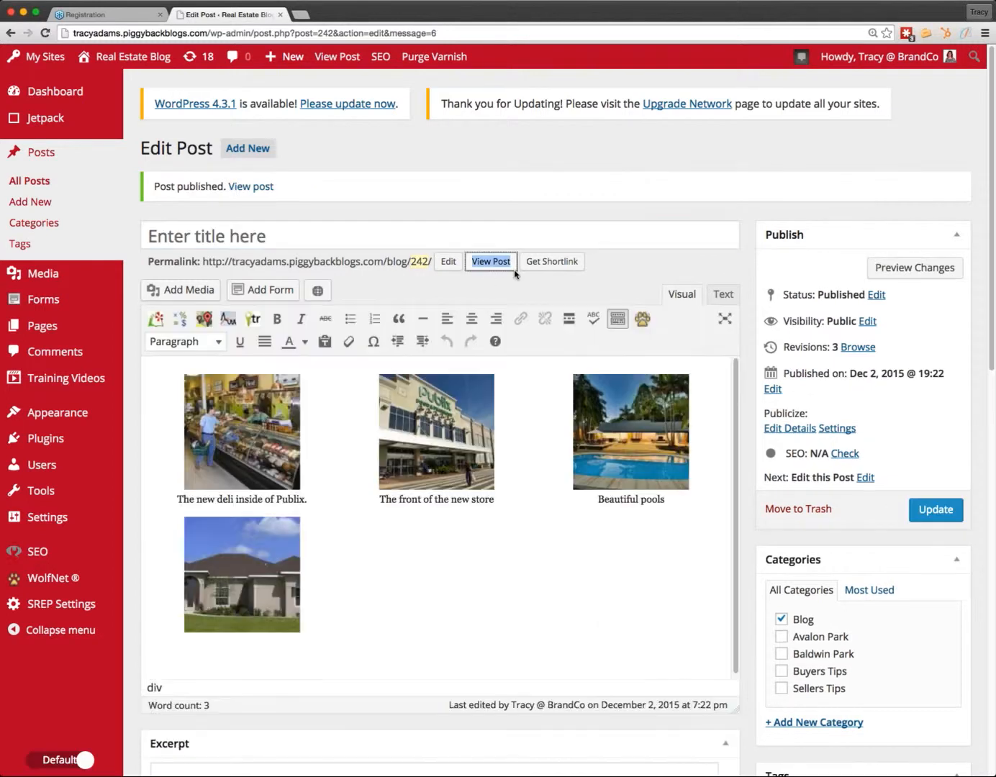
pyautogui.click(320, 14)
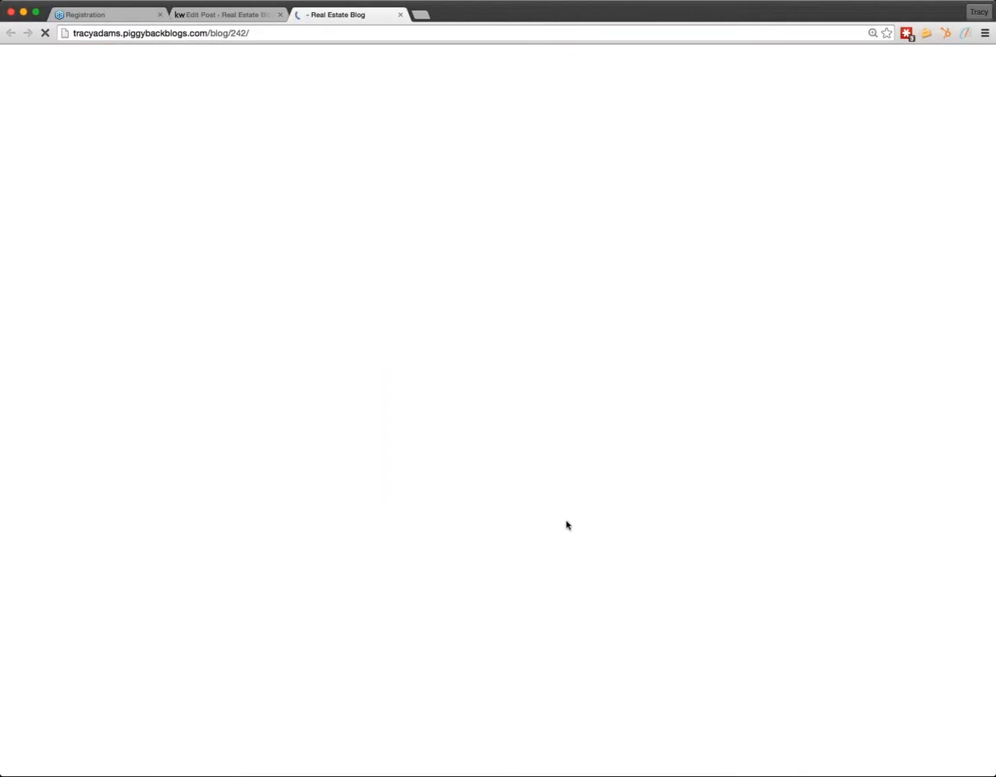
pyautogui.scroll(-3, 591, 529)
pyautogui.scroll(-2, 592, 529)
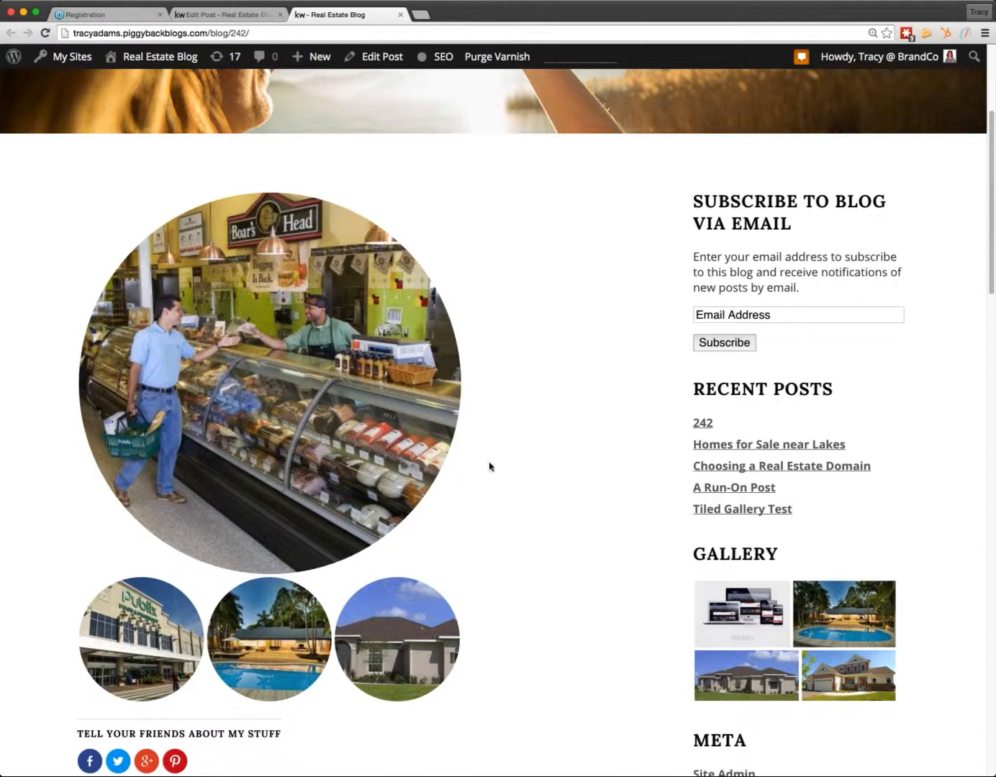
pyautogui.scroll(-1, 594, 504)
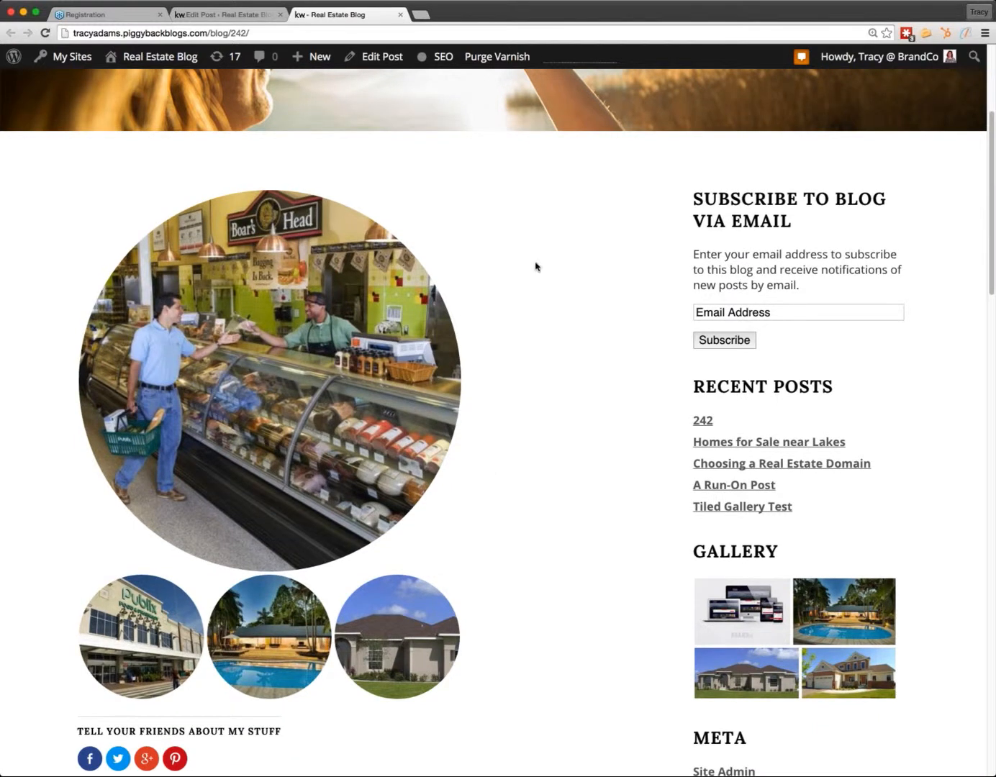
pyautogui.click(190, 16)
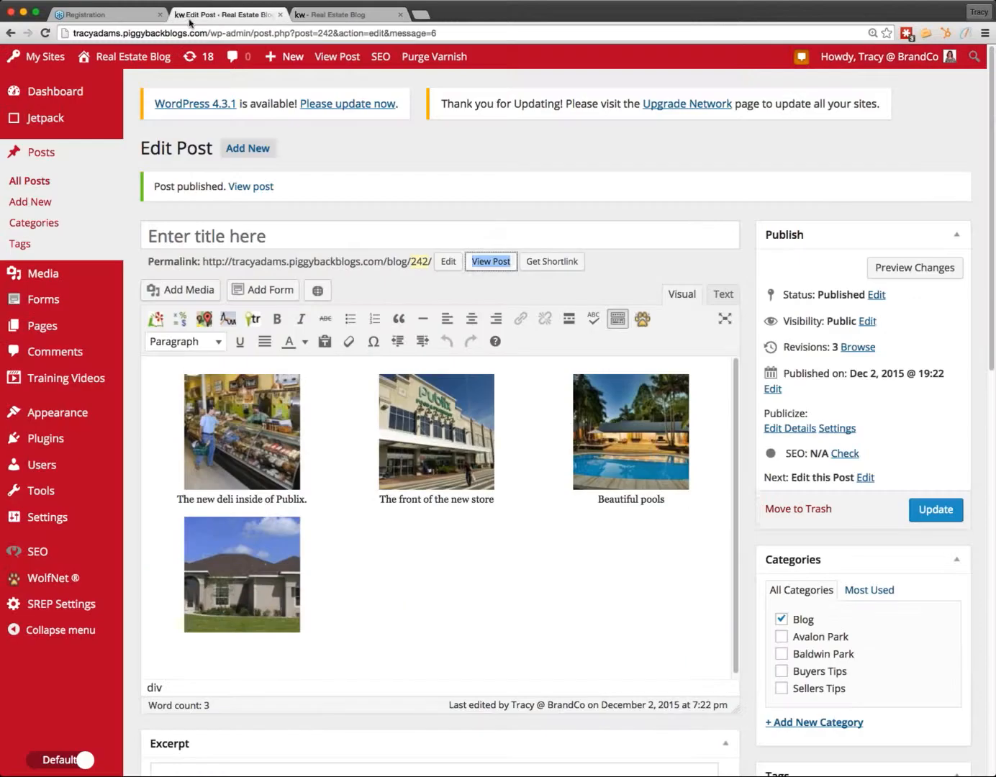
pyautogui.click(755, 509)
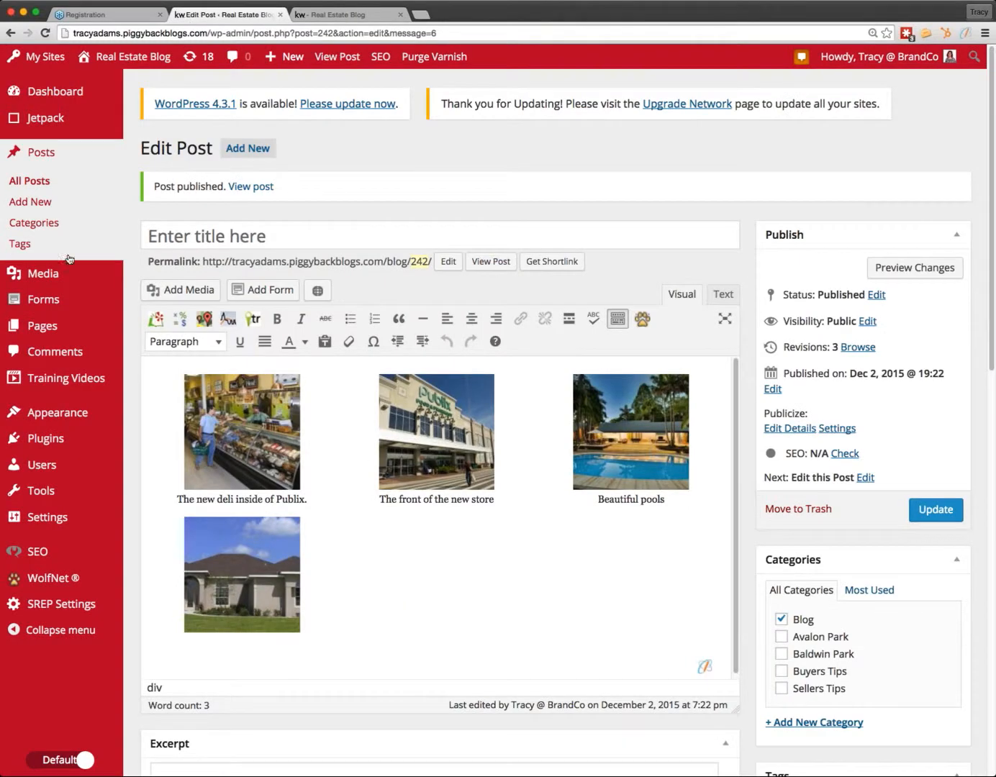
# Open the description of the Carousel feature in the Jetpack features list, read it and close it
pyautogui.moveTo(74, 276)
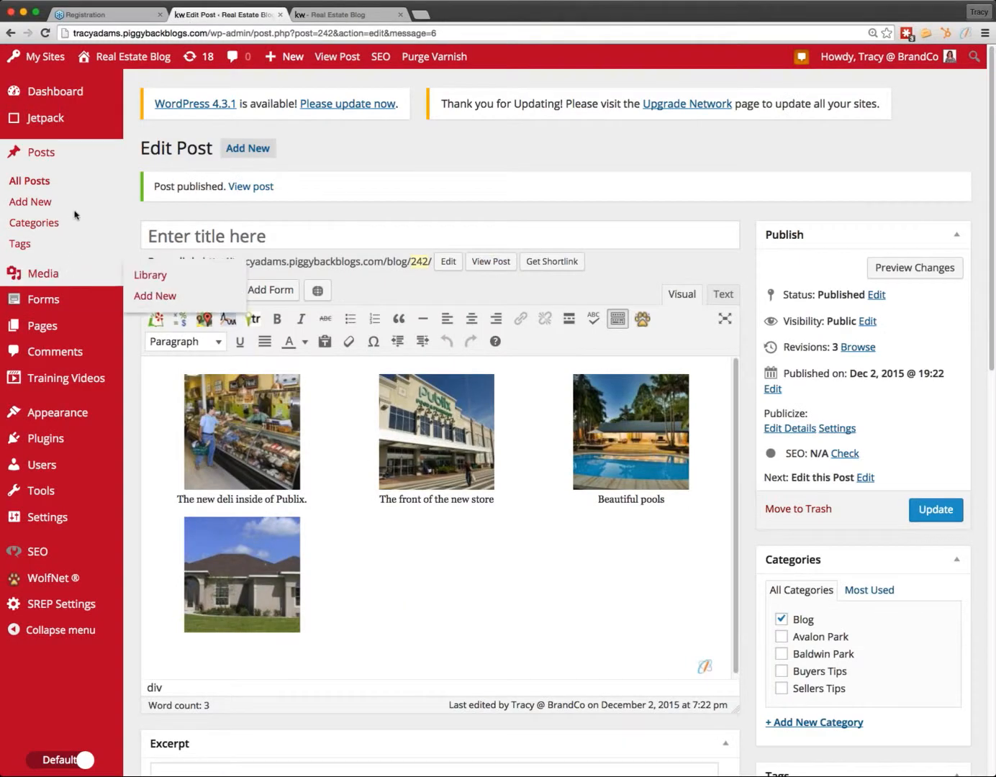
pyautogui.click(37, 128)
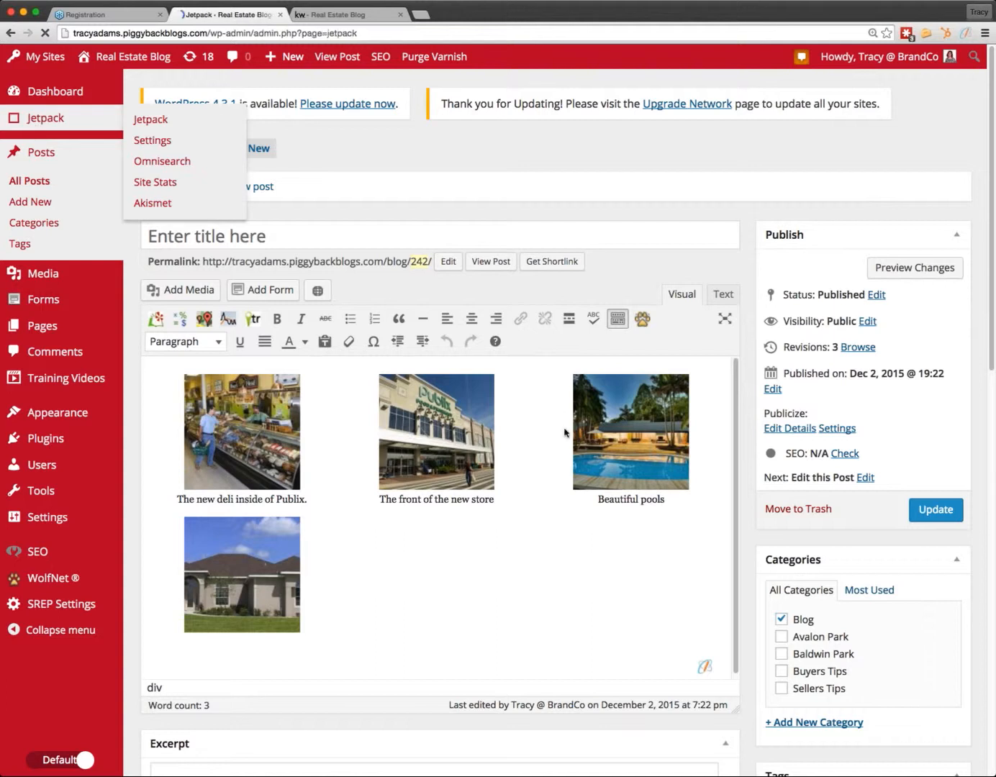
pyautogui.scroll(-12, 646, 489)
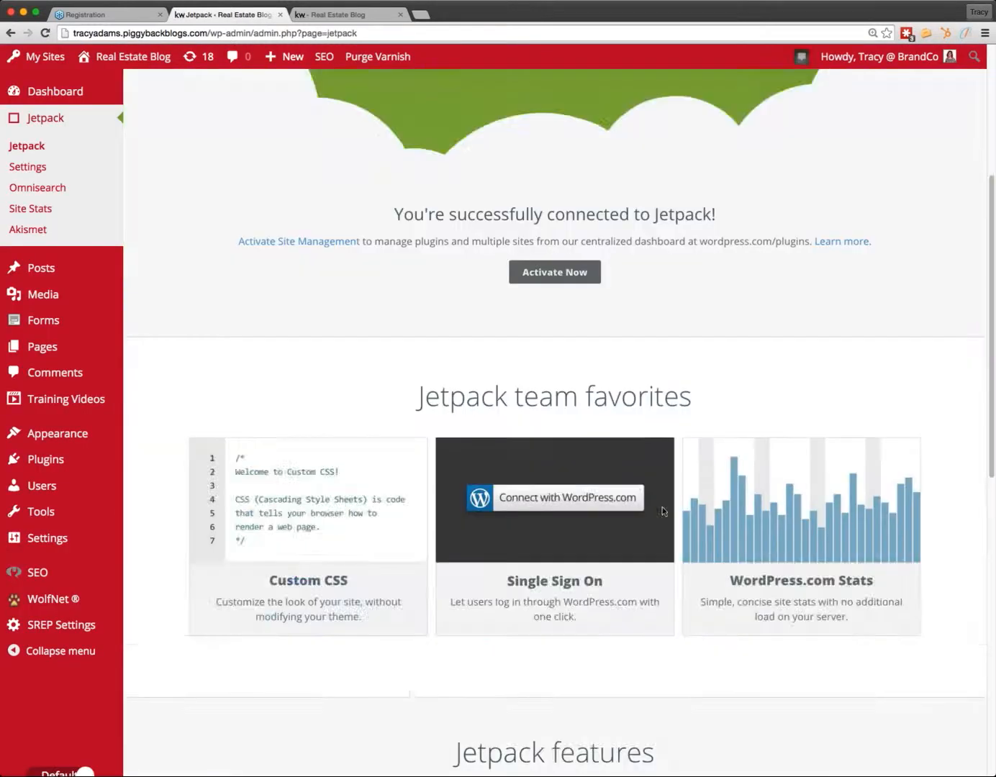
pyautogui.click(581, 580)
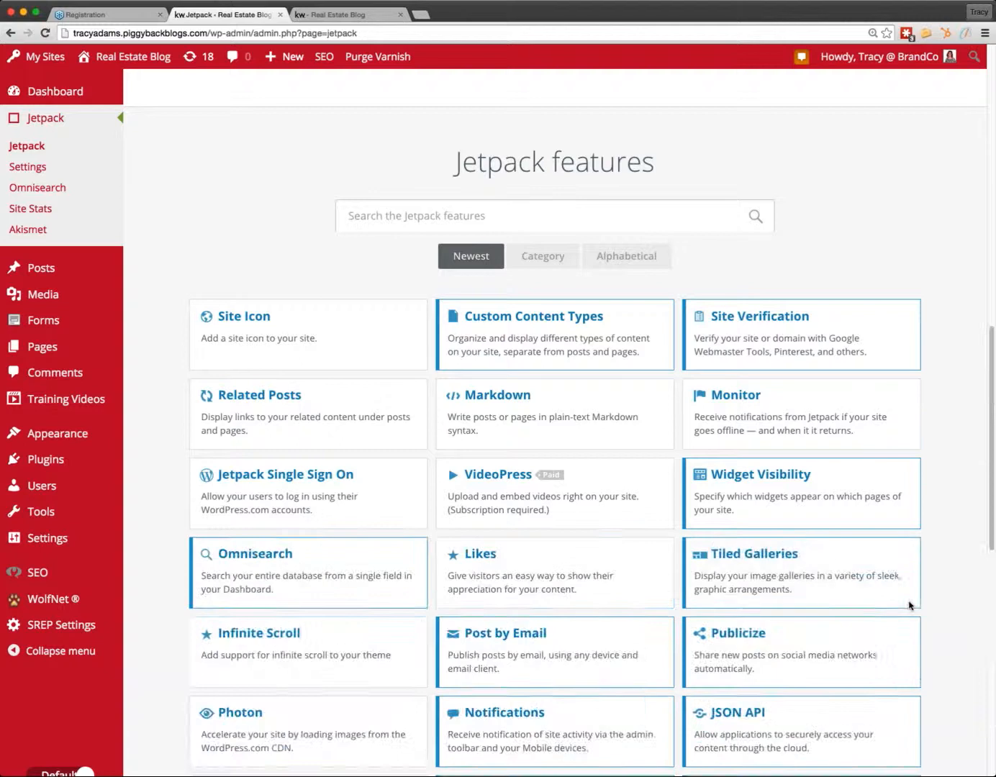
pyautogui.scroll(-3, 930, 584)
pyautogui.scroll(-2, 931, 585)
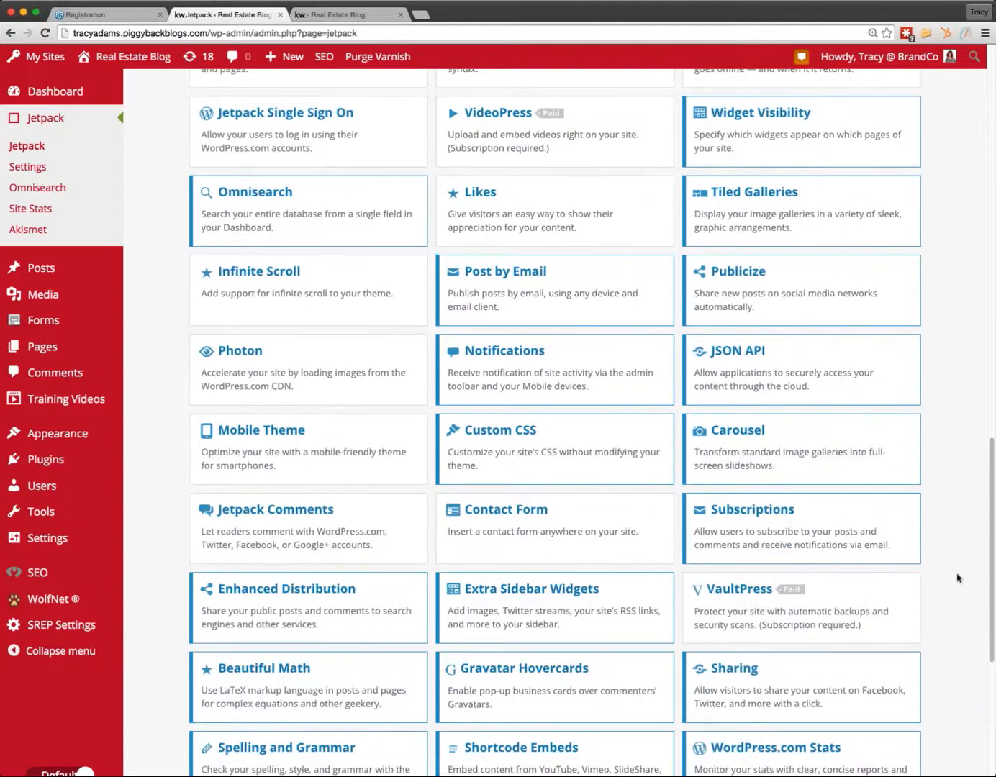
pyautogui.click(806, 464)
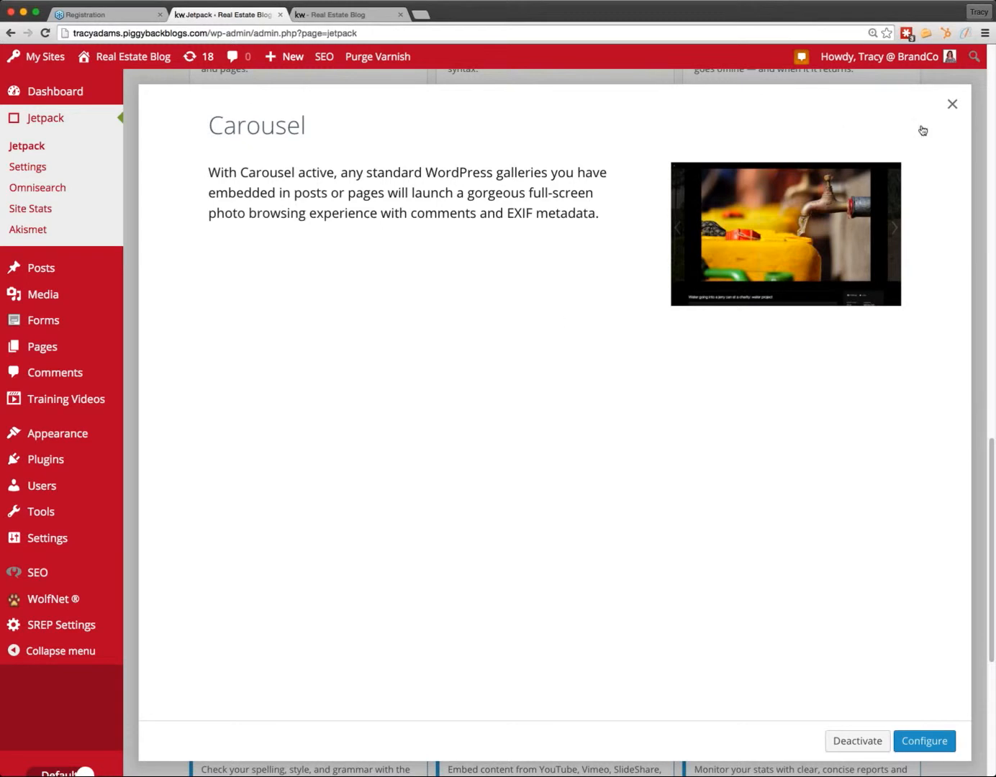
pyautogui.click(952, 104)
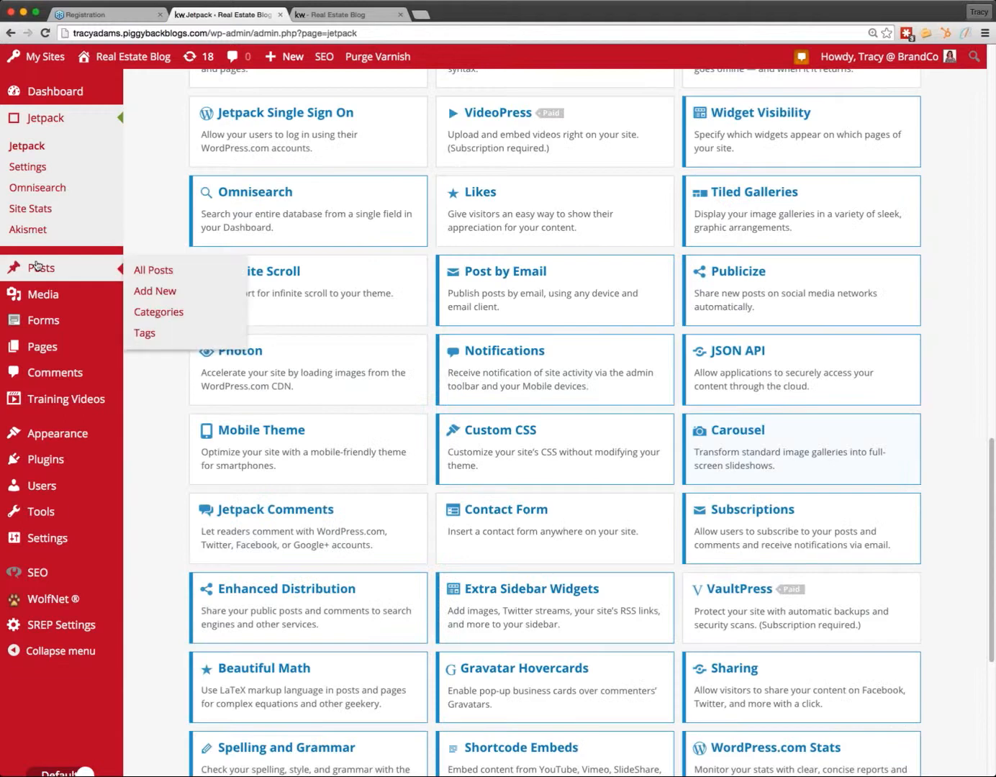
# Reopen the untitled gallery post for editing, set the gallery type to Slideshow, and update the gallery and the post
pyautogui.click(37, 267)
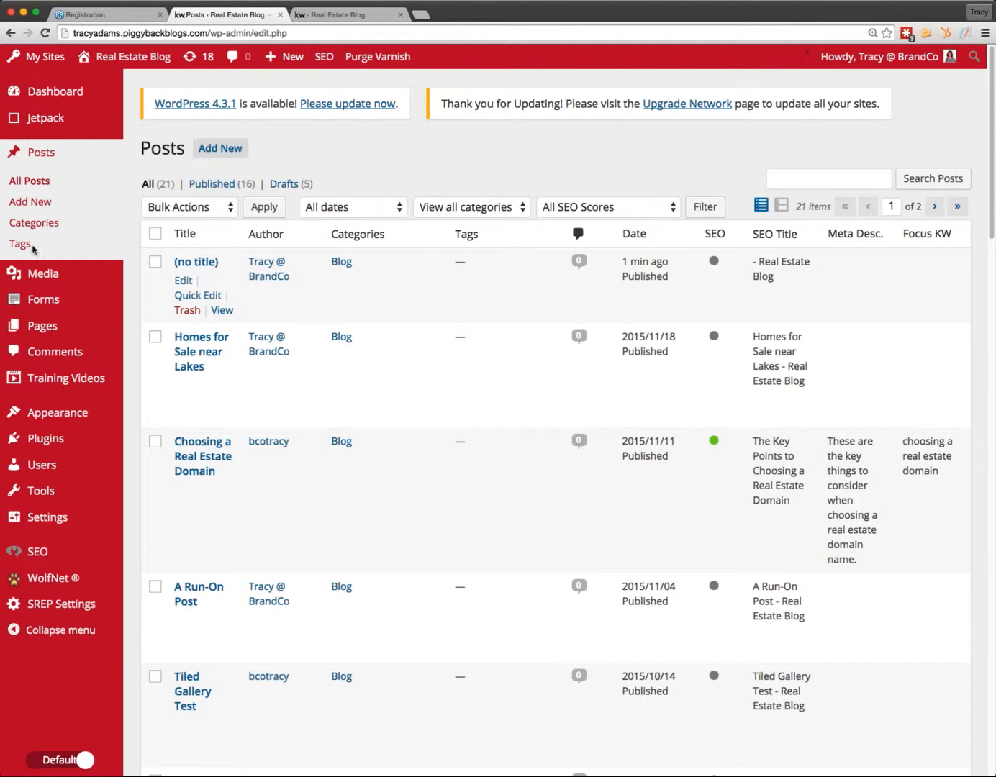
pyautogui.click(198, 264)
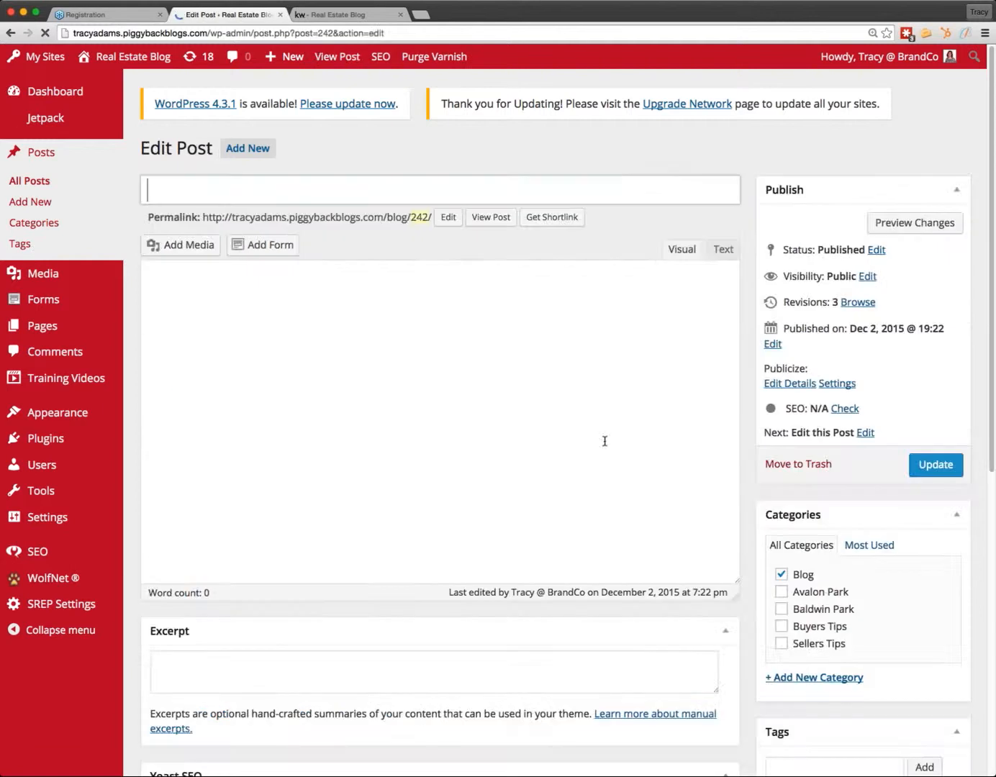
pyautogui.click(226, 375)
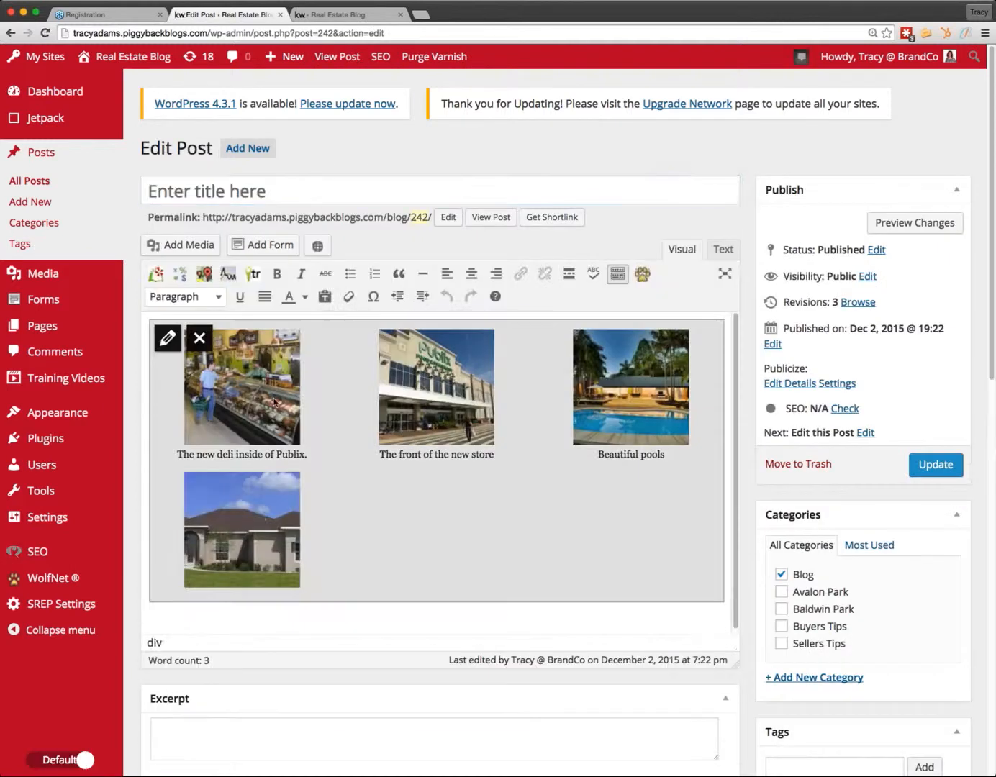
pyautogui.click(167, 338)
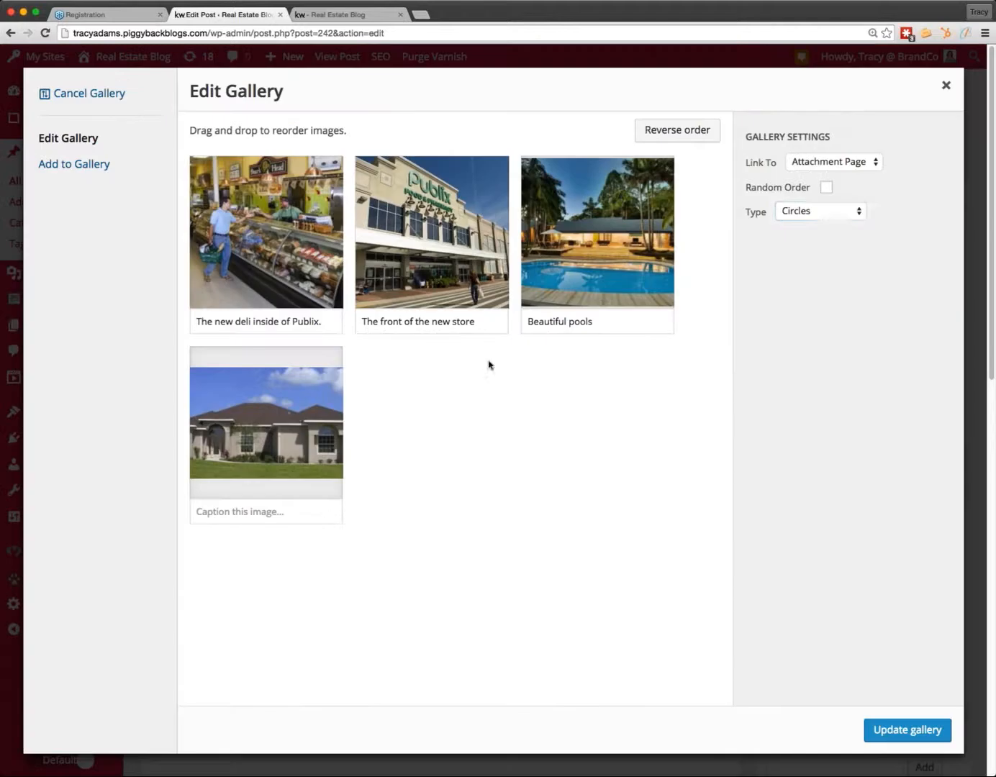
pyautogui.click(820, 231)
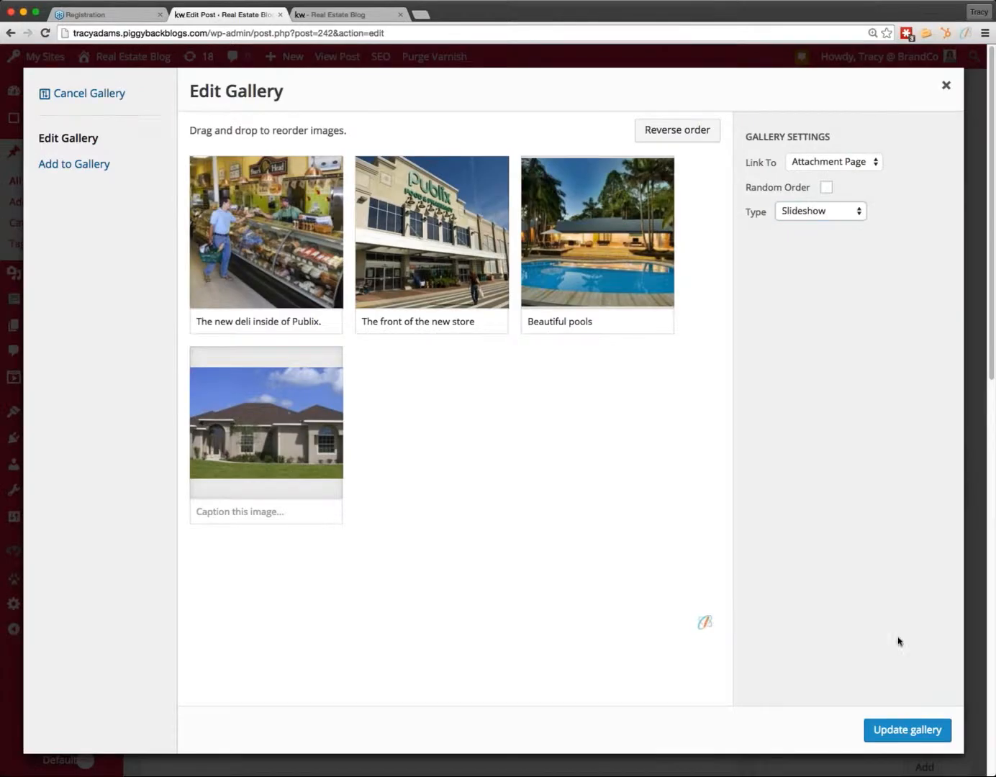
pyautogui.click(901, 729)
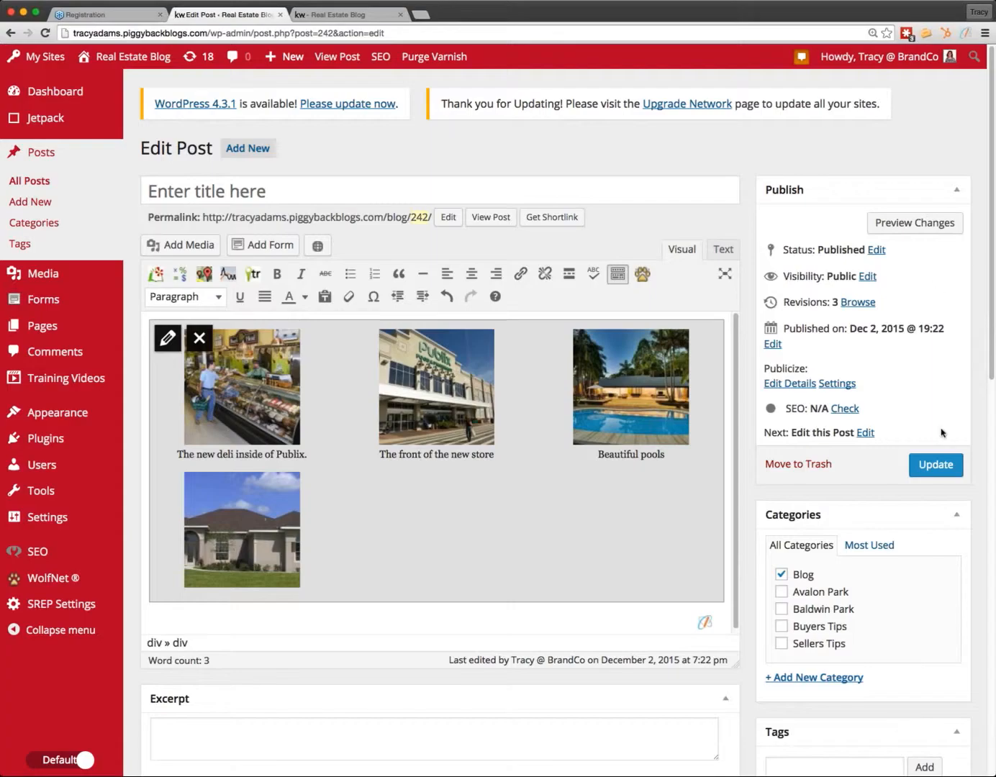
pyautogui.click(948, 465)
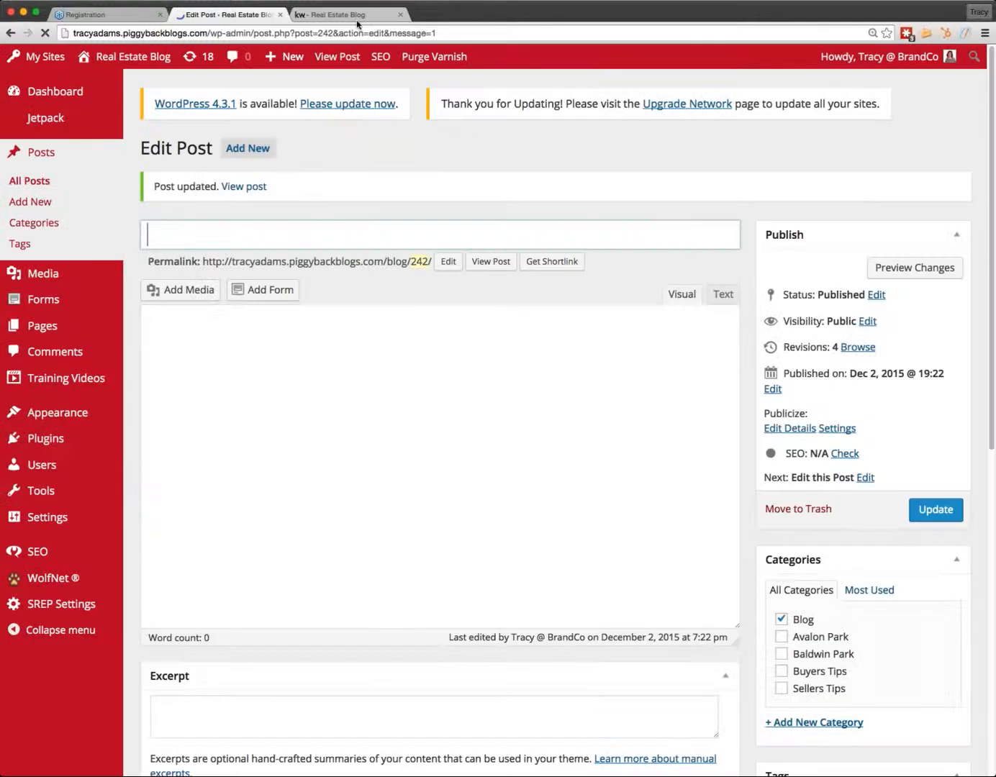
# Check the slideshow on the live post by stepping forward and back through its photos, and close that view
pyautogui.click(354, 16)
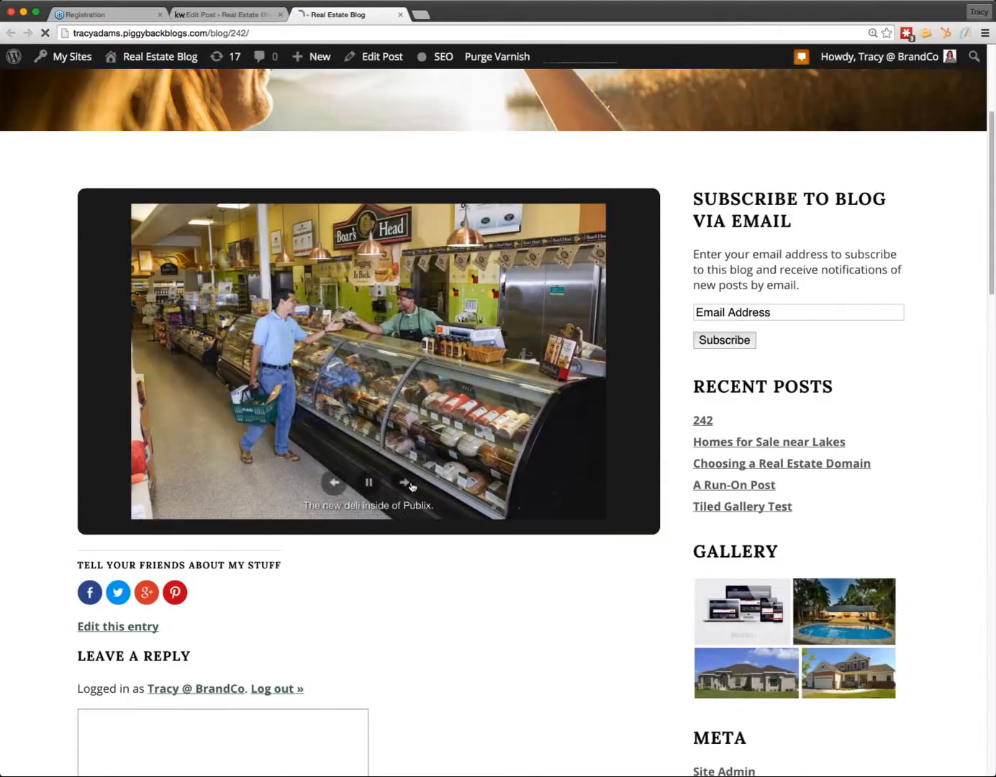
pyautogui.click(403, 482)
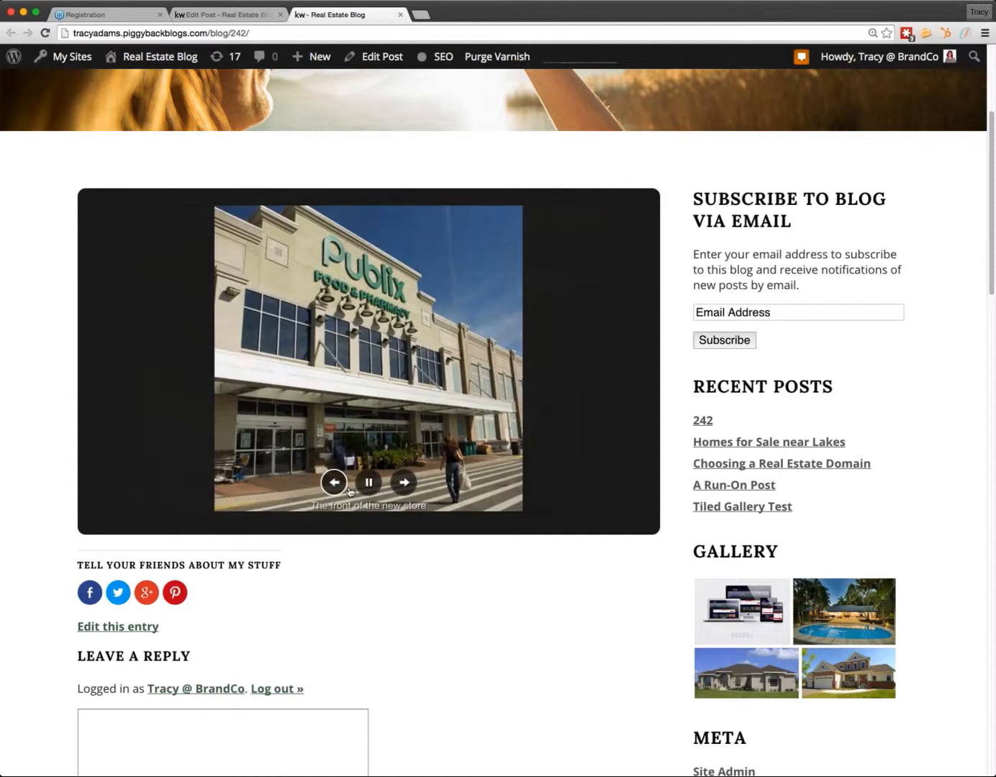
pyautogui.click(347, 490)
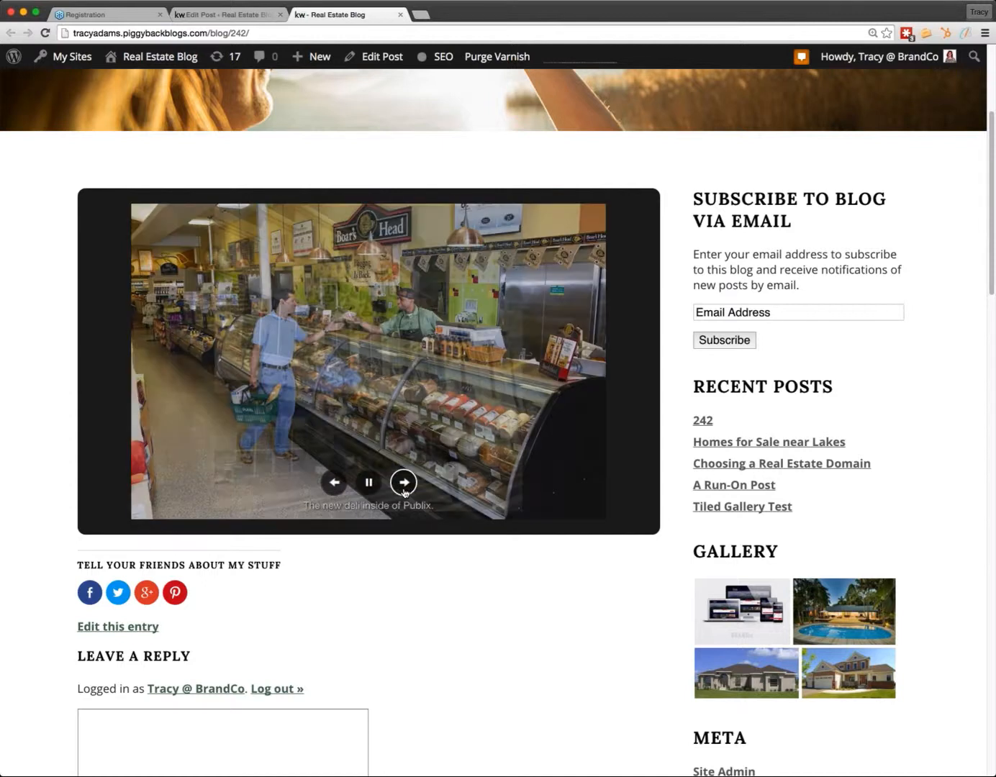
pyautogui.click(404, 484)
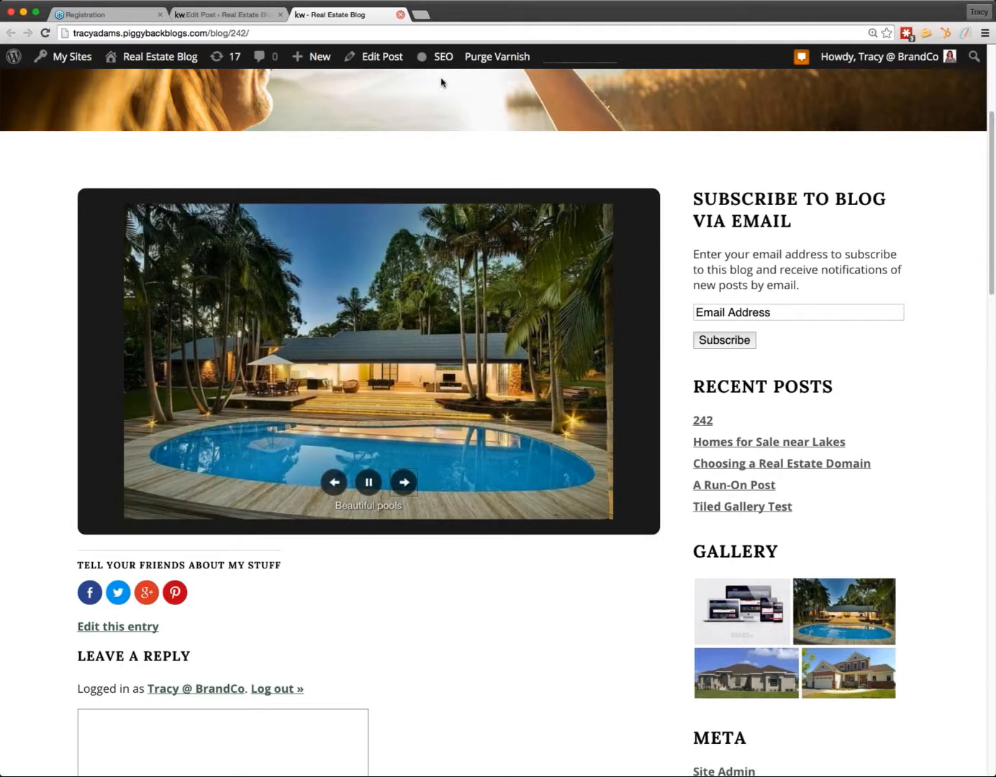
pyautogui.press('super+w')
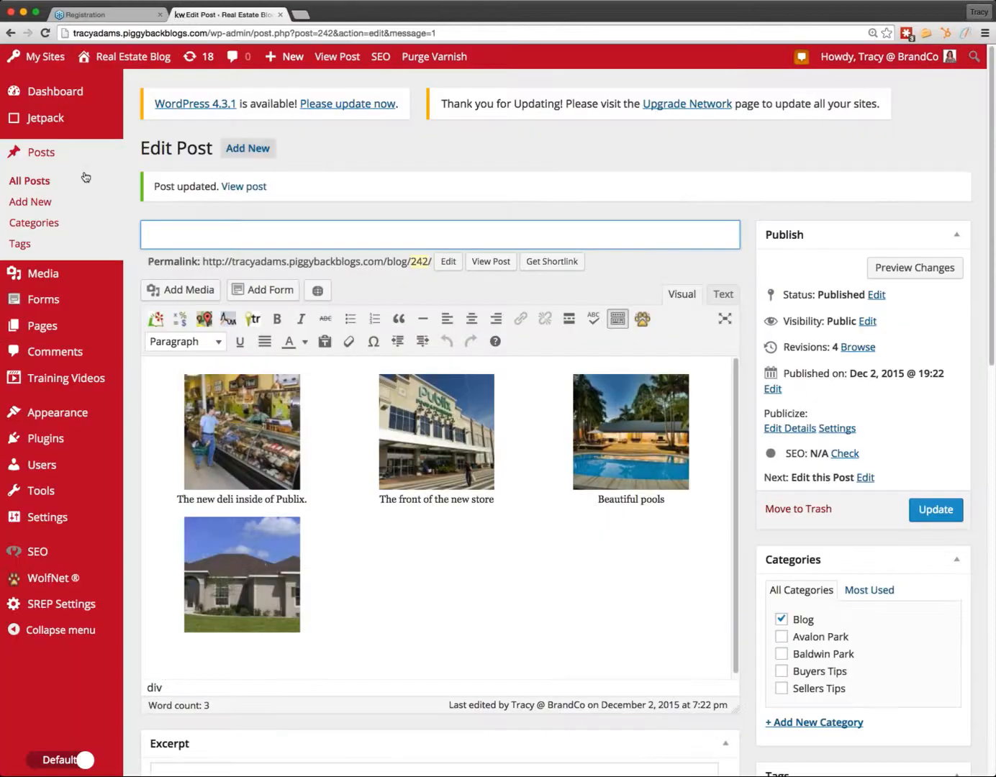
# Look through the Jetpack features list and open the description of the Subscriptions feature
pyautogui.click(44, 119)
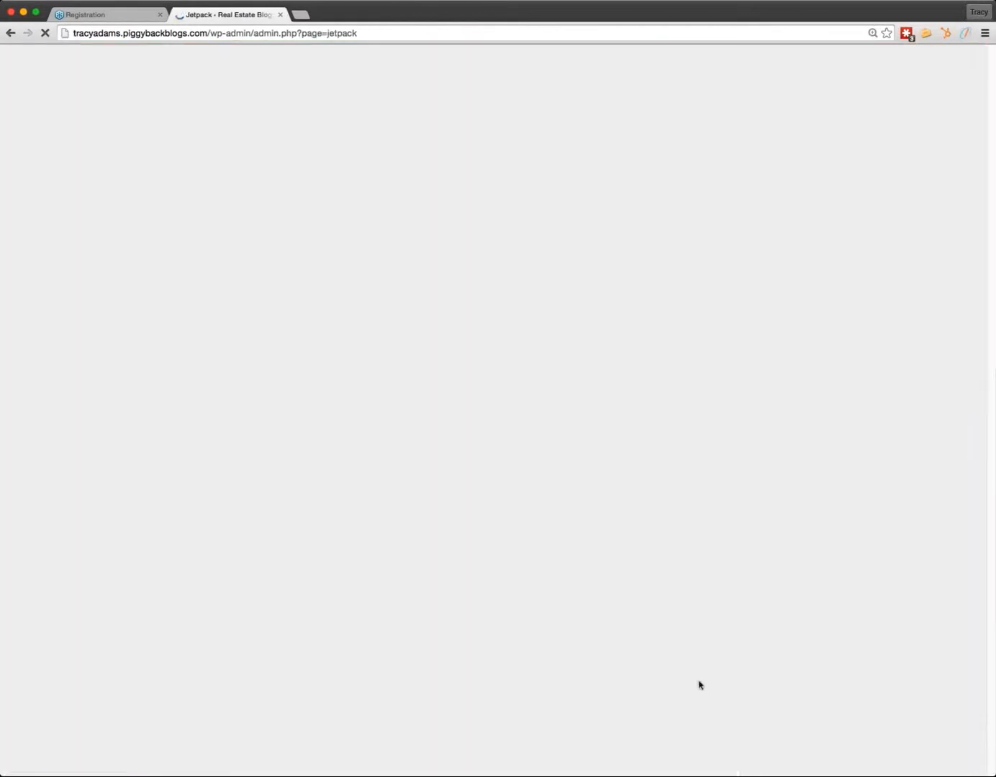
pyautogui.scroll(-10, 600, 533)
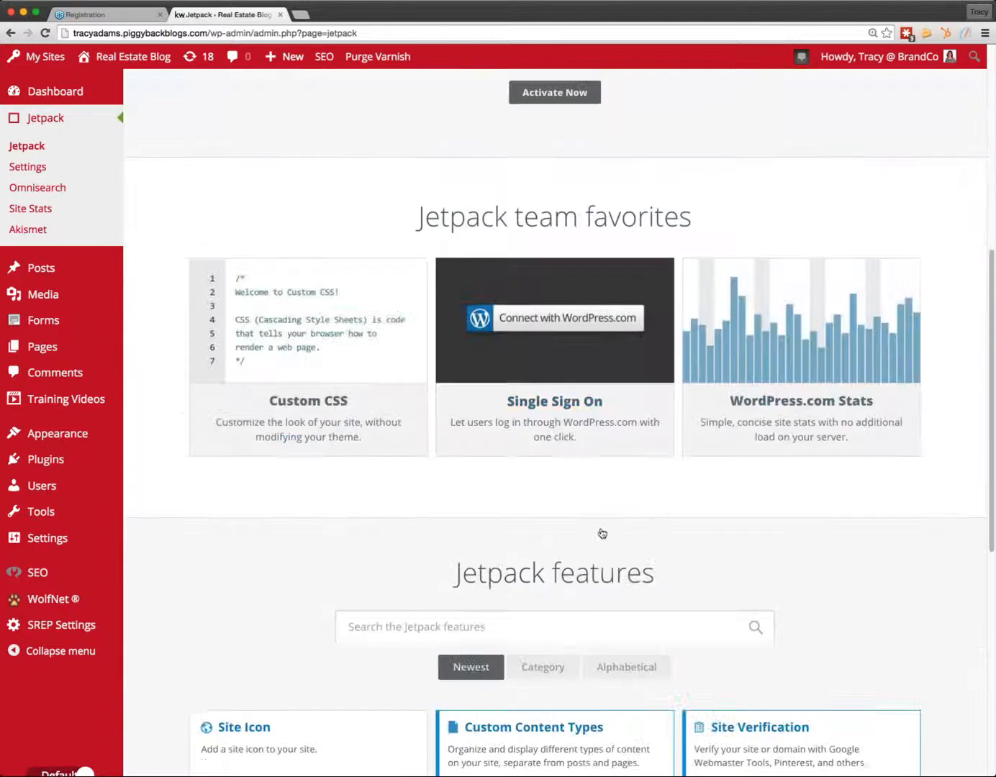
pyautogui.click(578, 594)
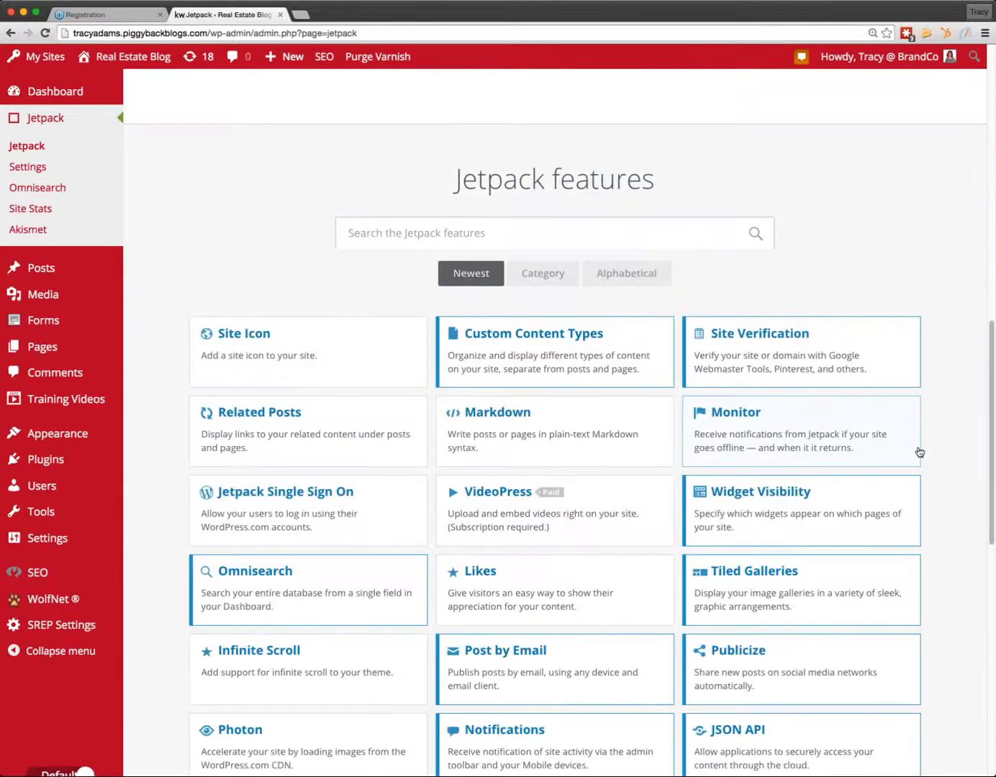
pyautogui.scroll(-1, 945, 475)
pyautogui.scroll(-3, 945, 475)
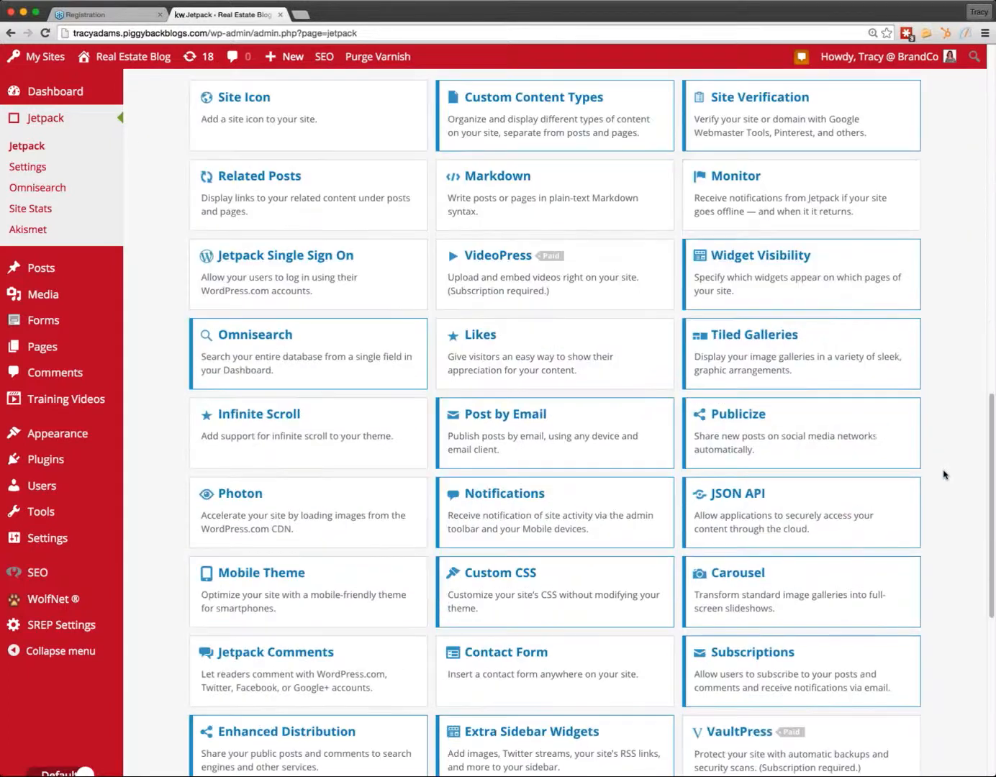
pyautogui.scroll(-4, 944, 474)
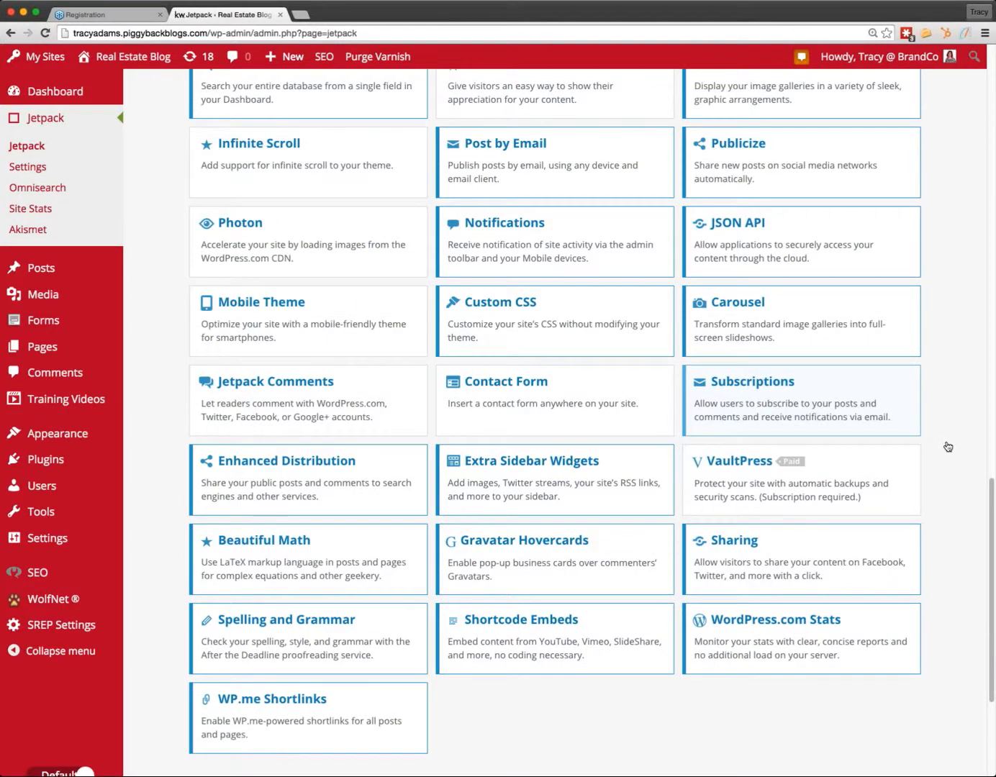
pyautogui.scroll(7, 671, 257)
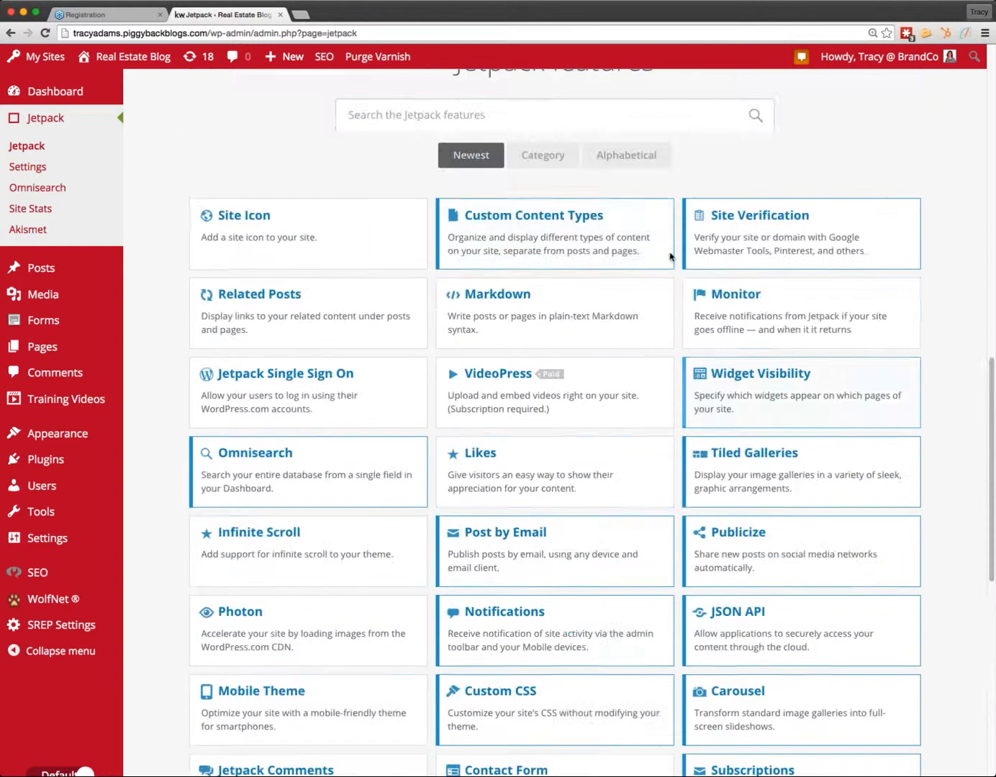
pyautogui.scroll(-4, 549, 601)
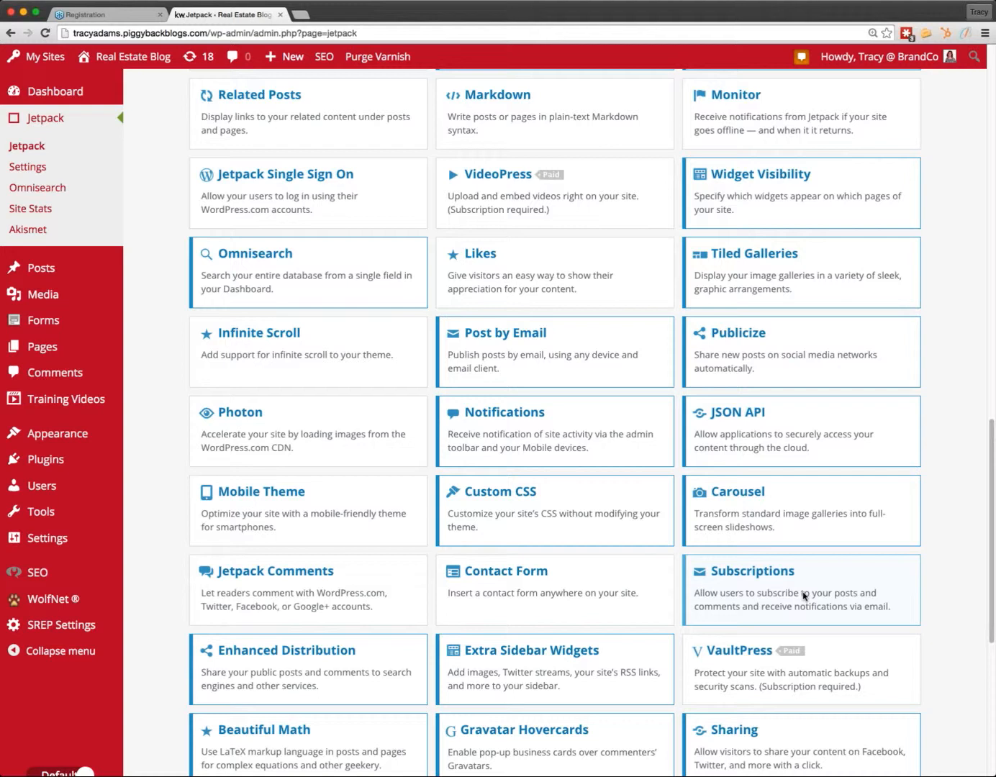
pyautogui.click(805, 595)
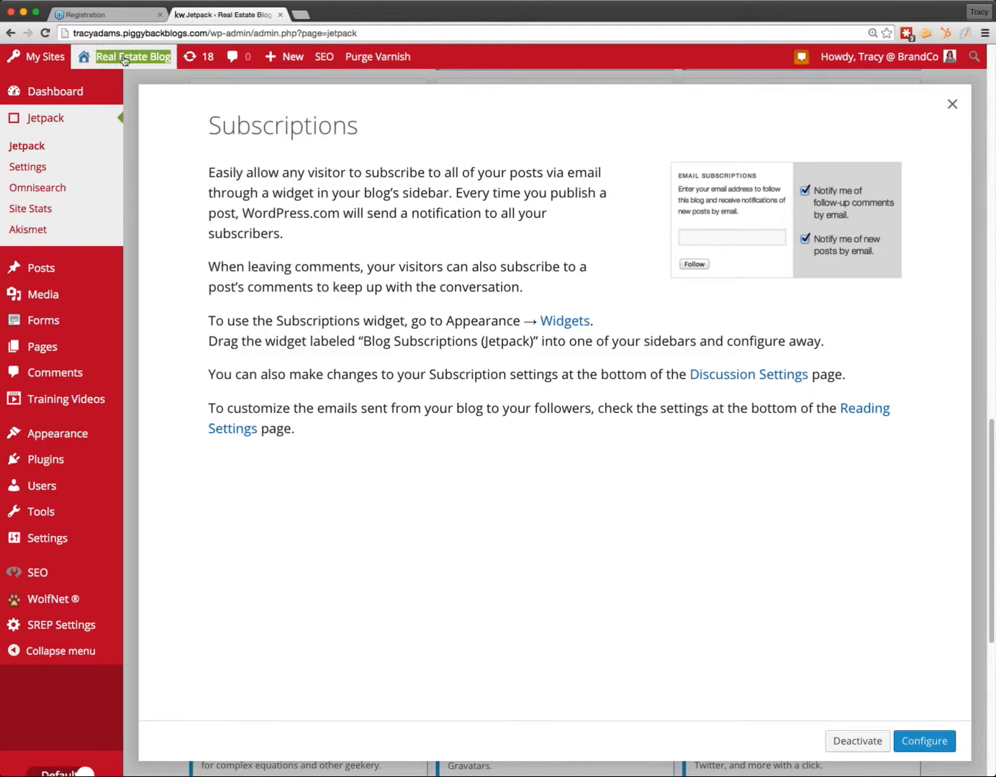
# Open the blog's home page in a new tab and examine the email subscription form in its sidebar
pyautogui.keyDown('super'); pyautogui.click(104, 83); pyautogui.keyUp('super')
pyautogui.click(311, 17)
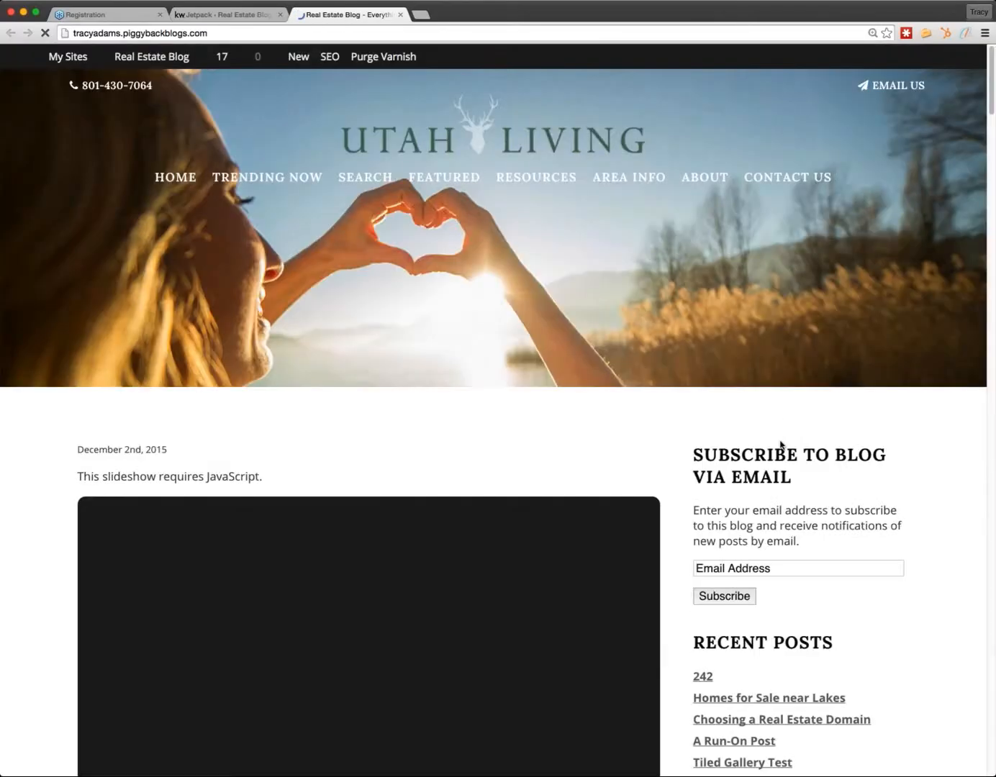
pyautogui.scroll(-3, 817, 551)
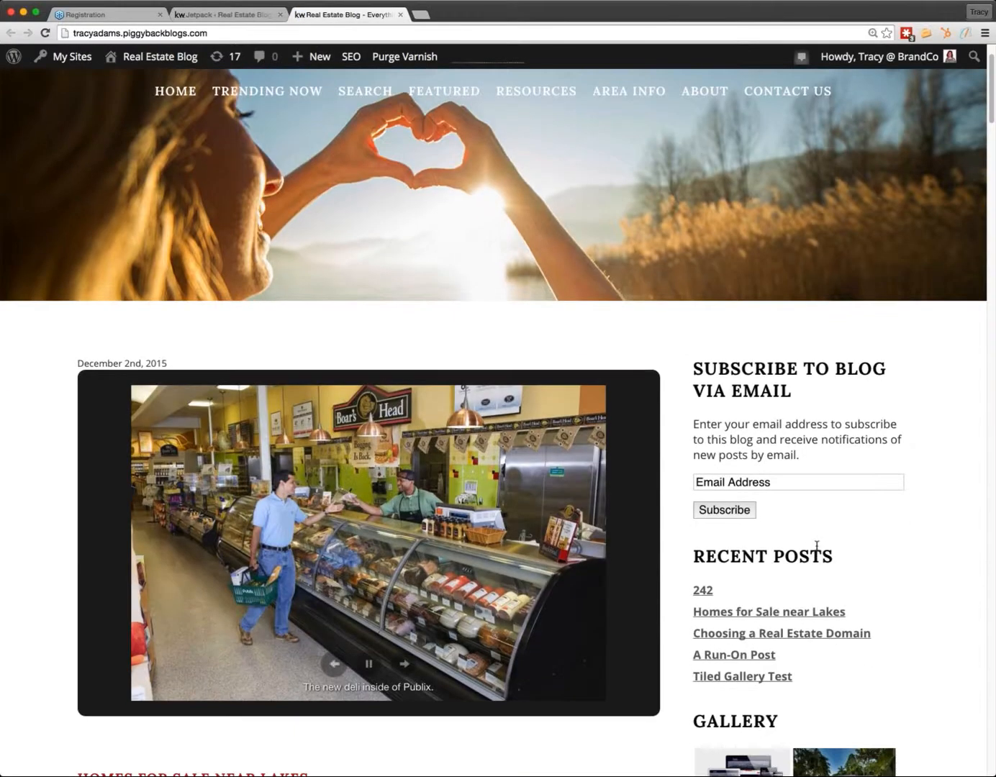
# Inspect the sidebar's email subscription form on the blog home page, including its heading, text and email field
pyautogui.moveTo(818, 544); pyautogui.dragTo(855, 424)
pyautogui.moveTo(763, 508); pyautogui.dragTo(726, 389)
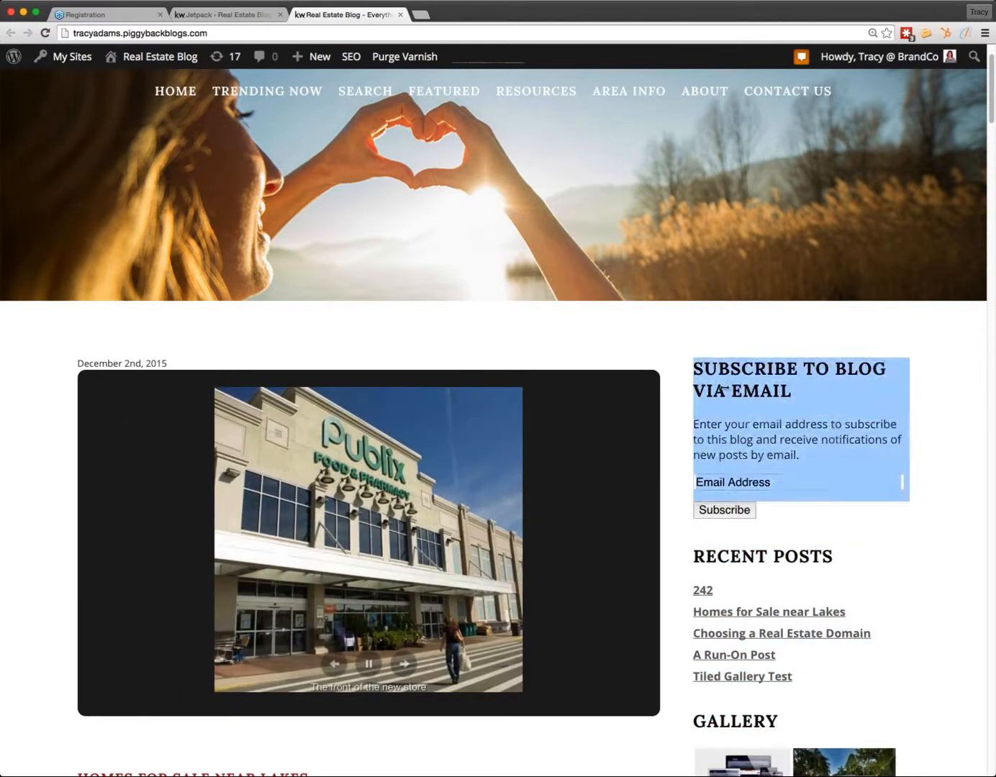
pyautogui.click(934, 503)
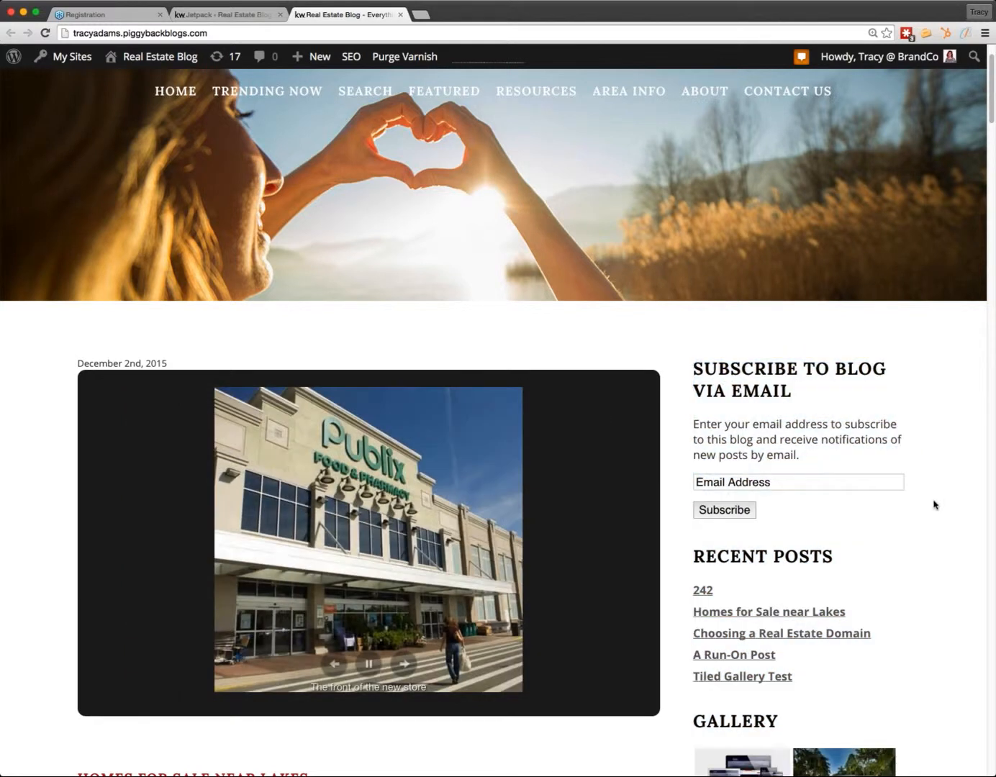
# Return to the Jetpack admin tab, open the Subscriptions configuration, and go on to the site's Widgets page
pyautogui.click(223, 15)
pyautogui.click(923, 746)
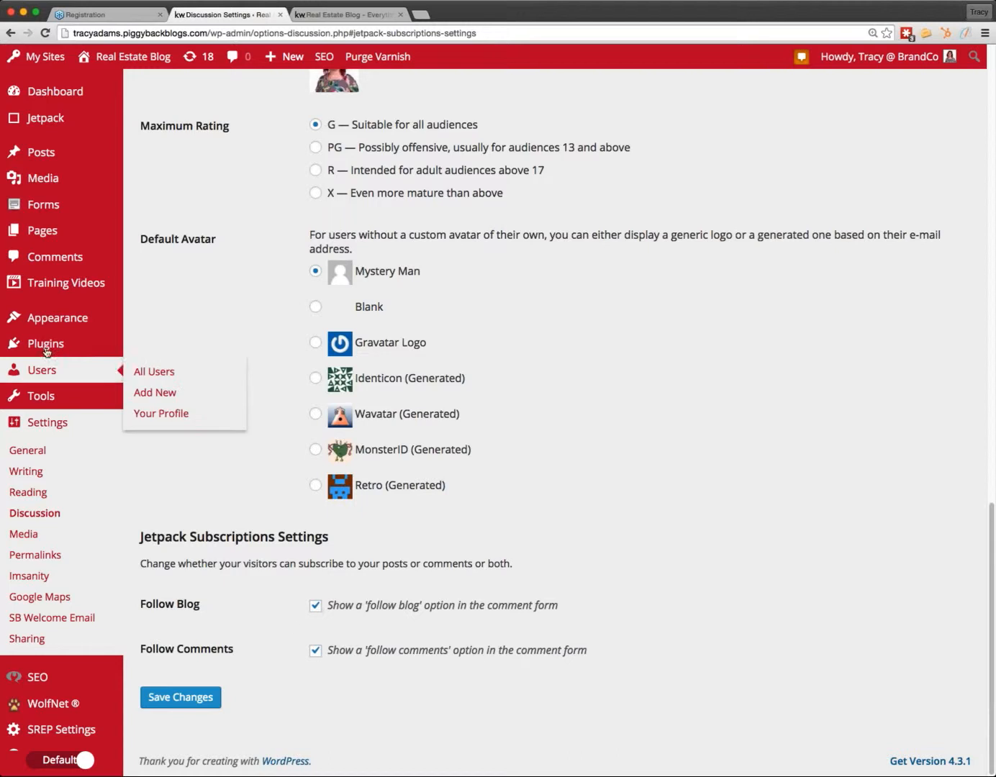
pyautogui.moveTo(61, 328)
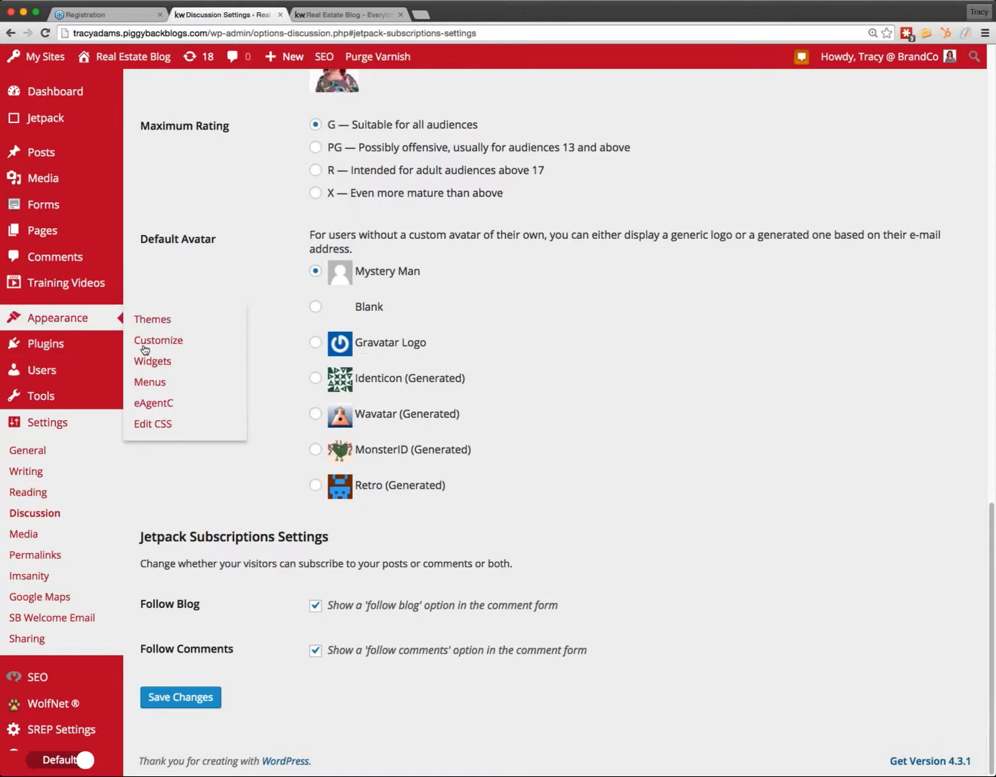
pyautogui.click(150, 368)
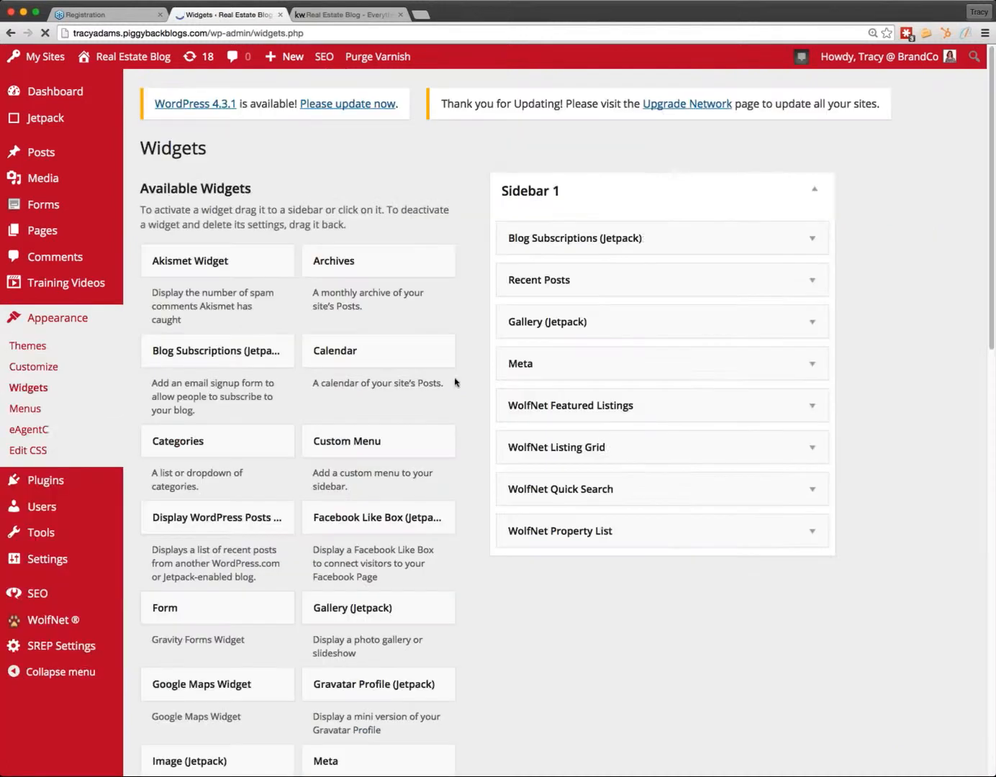
# Look through the full list of available widgets to see which ones Jetpack provides
pyautogui.scroll(-3, 467, 432)
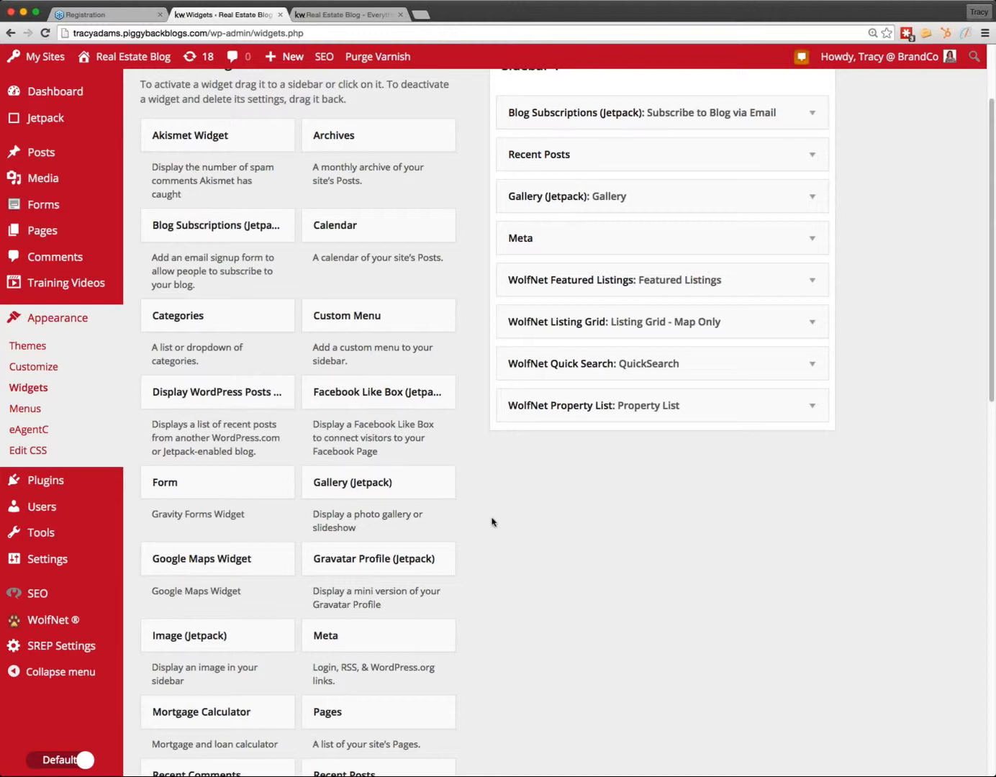
pyautogui.scroll(-3, 493, 522)
pyautogui.scroll(-5, 493, 521)
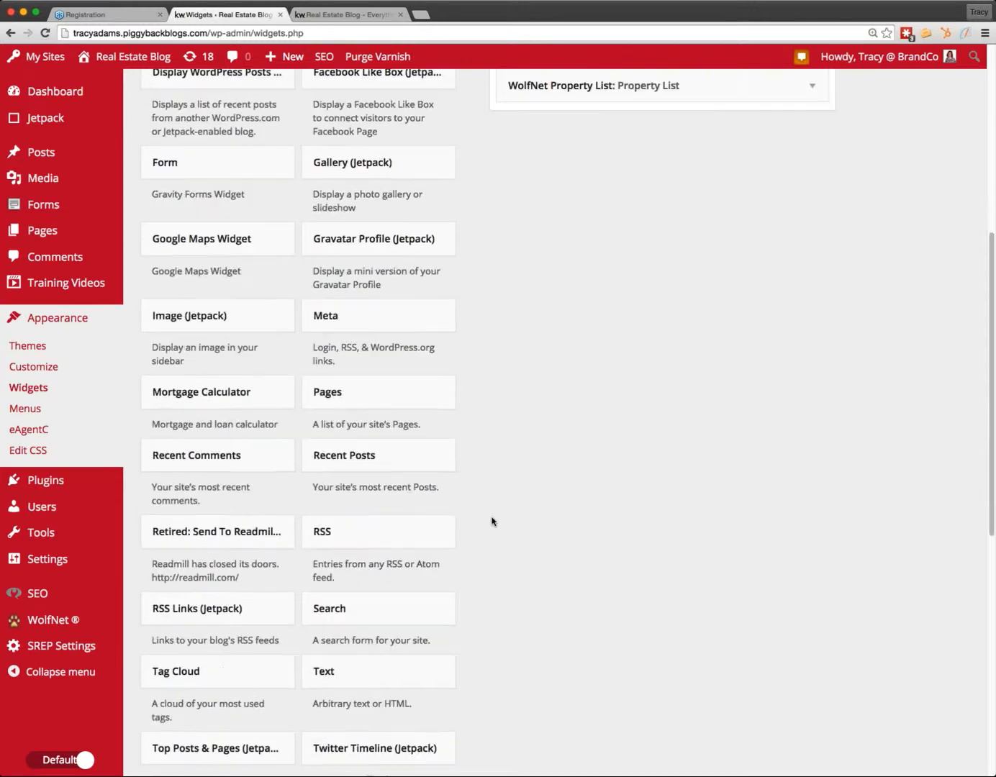
pyautogui.scroll(-1, 492, 521)
pyautogui.scroll(-4, 493, 521)
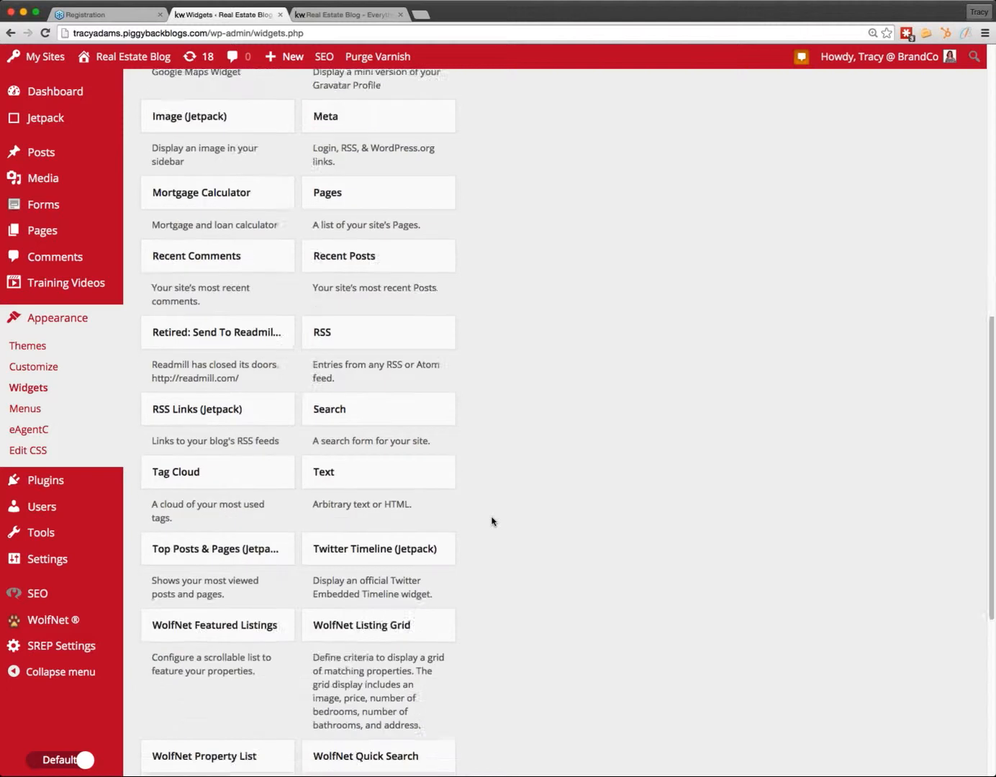
pyautogui.scroll(-3, 493, 522)
pyautogui.scroll(4, 489, 521)
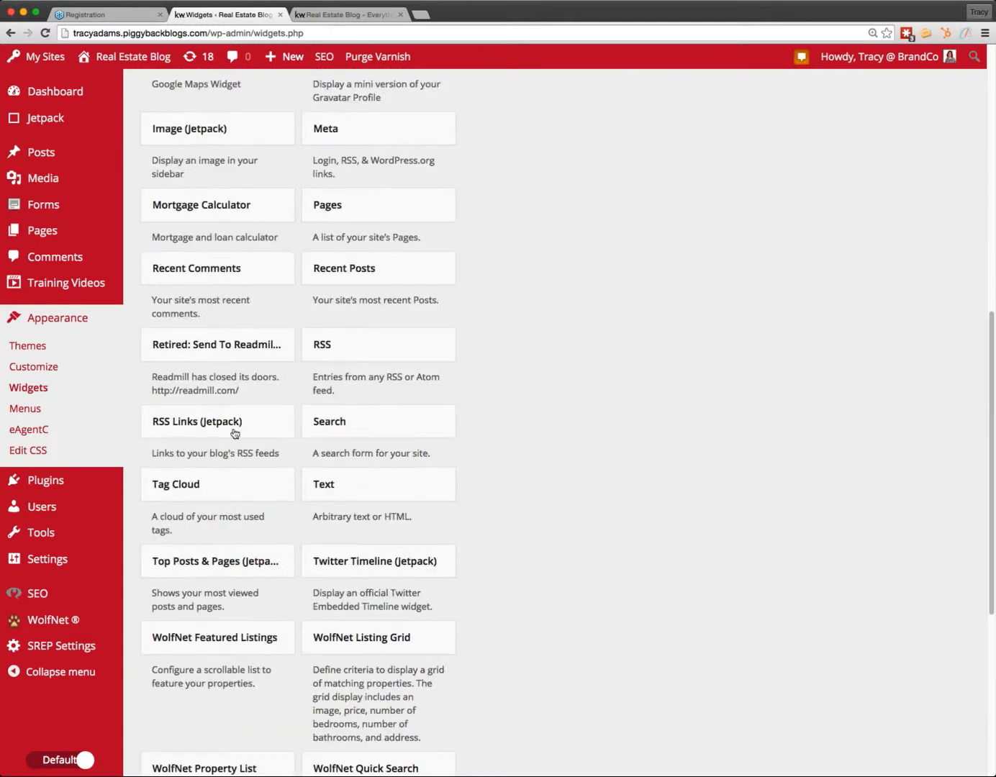
pyautogui.scroll(4, 423, 573)
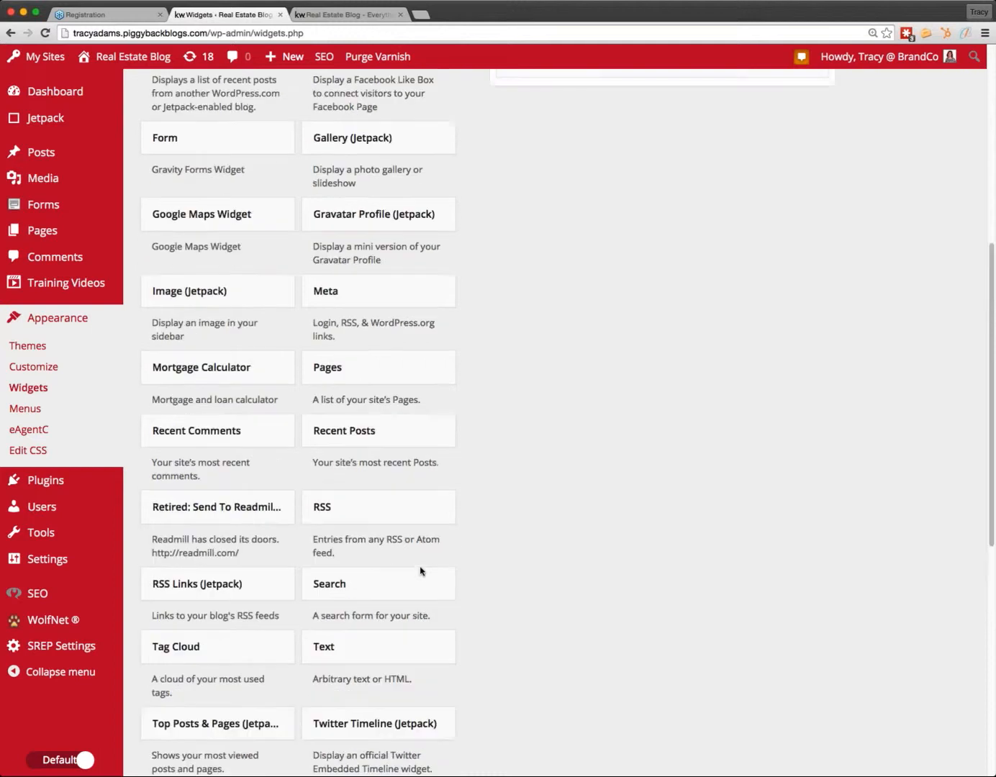
pyautogui.scroll(1, 492, 559)
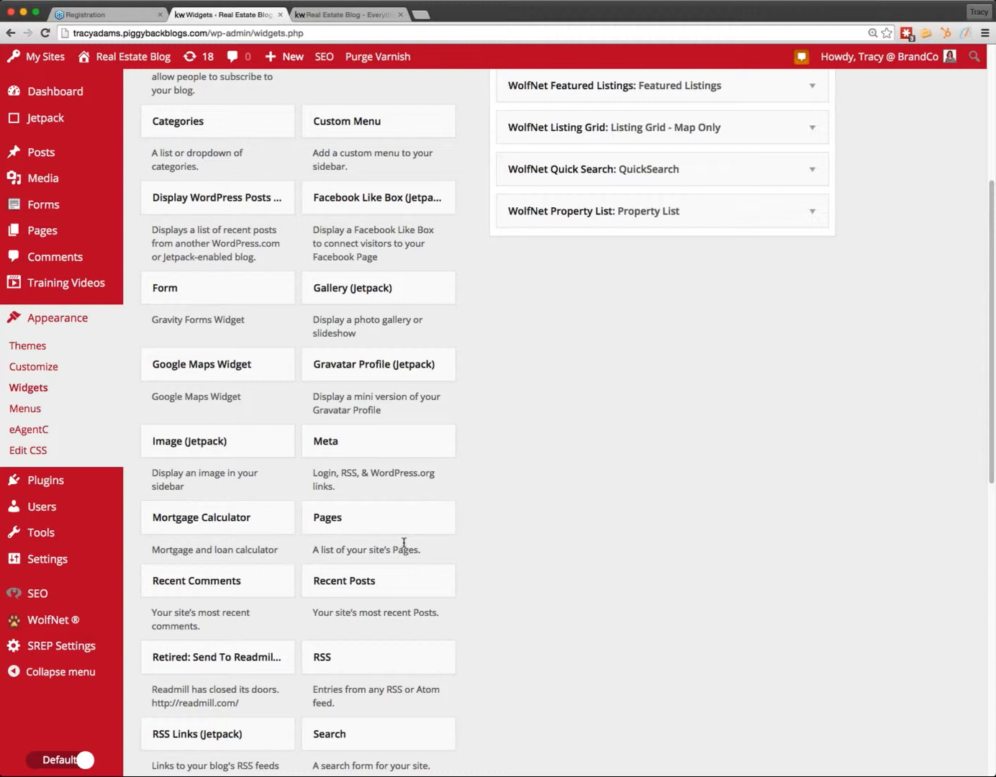
pyautogui.scroll(-1, 468, 576)
pyautogui.scroll(-10, 500, 596)
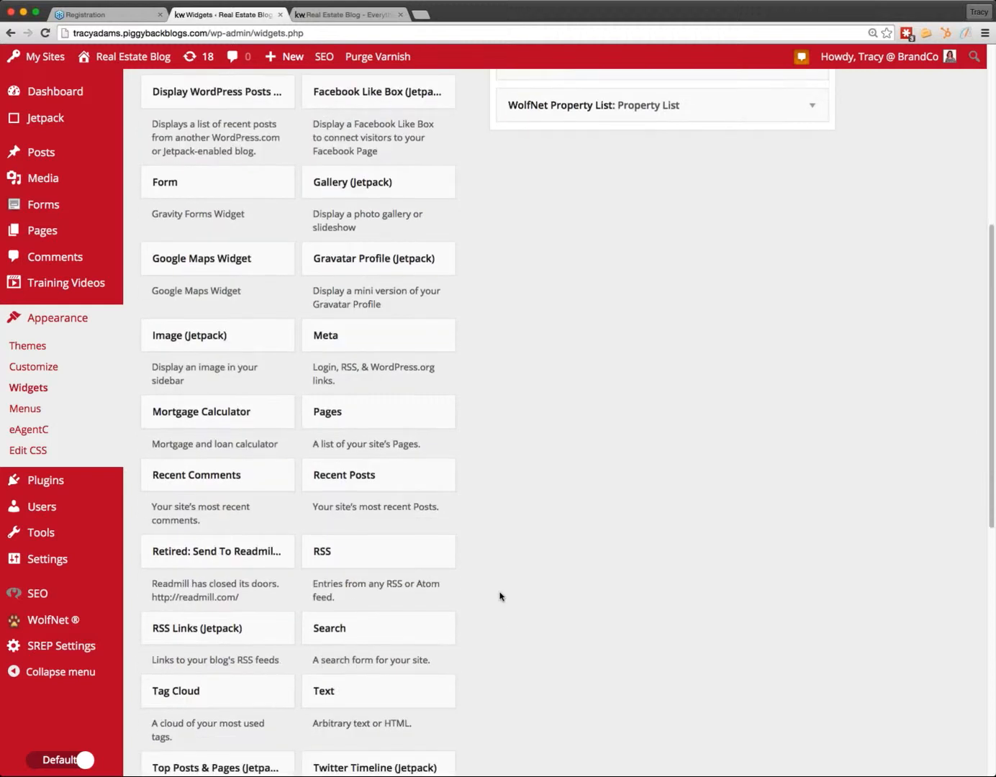
pyautogui.scroll(-5, 499, 600)
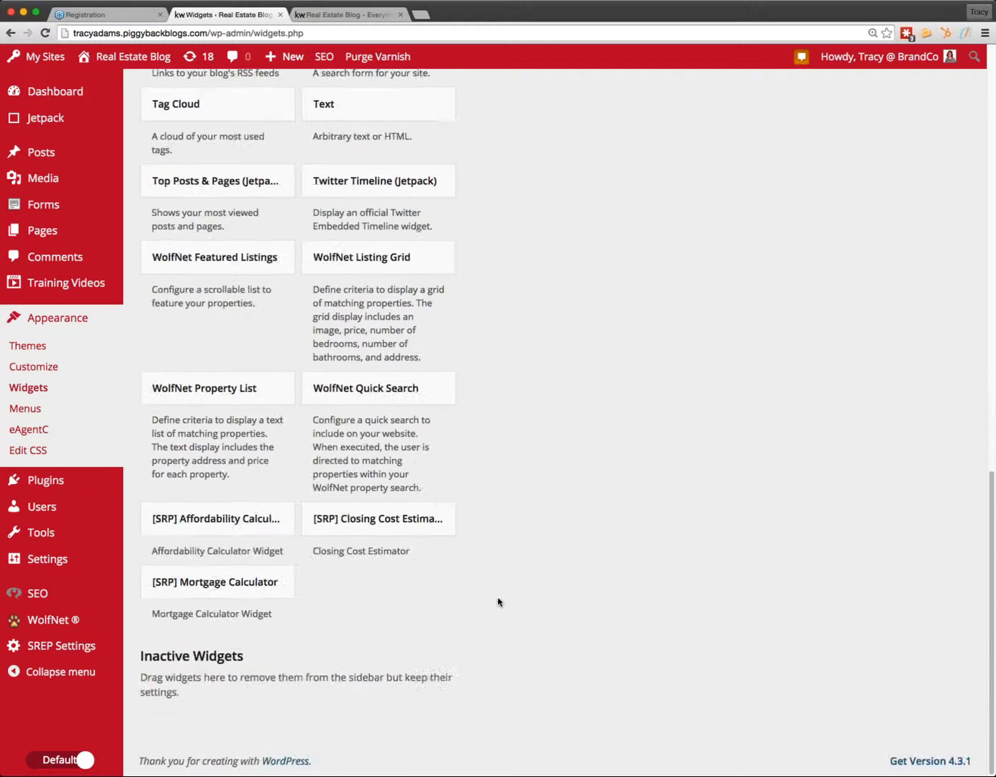
pyautogui.scroll(20, 499, 603)
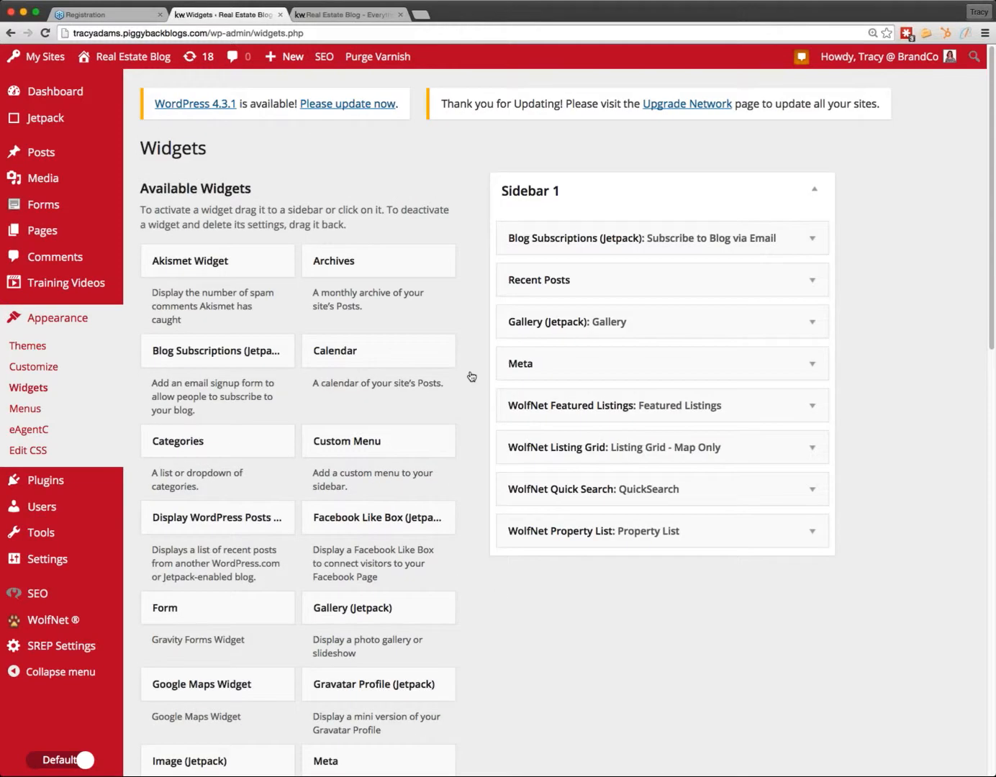
# Add another Blog Subscriptions (Jetpack) widget to Sidebar 1 and review its title, reader text, placeholder and button label fields
pyautogui.click(213, 359)
pyautogui.click(243, 478)
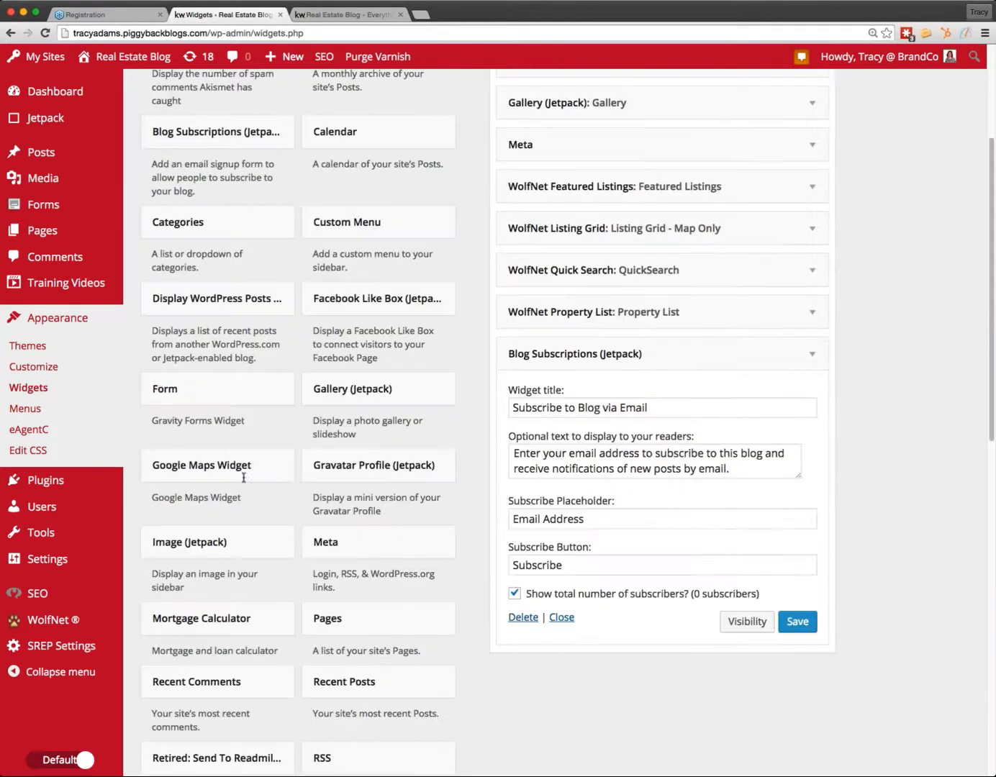
pyautogui.click(537, 406)
pyautogui.doubleClick(537, 407)
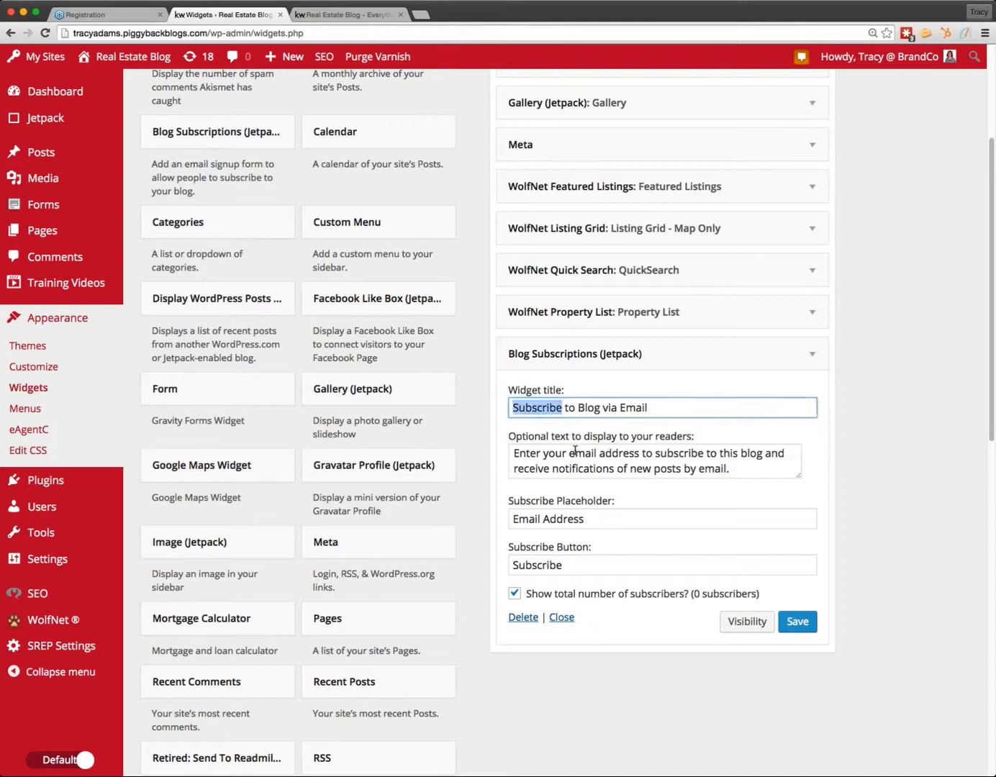
pyautogui.tripleClick(571, 466)
pyautogui.click(557, 520)
pyautogui.doubleClick(559, 519)
pyautogui.doubleClick(537, 565)
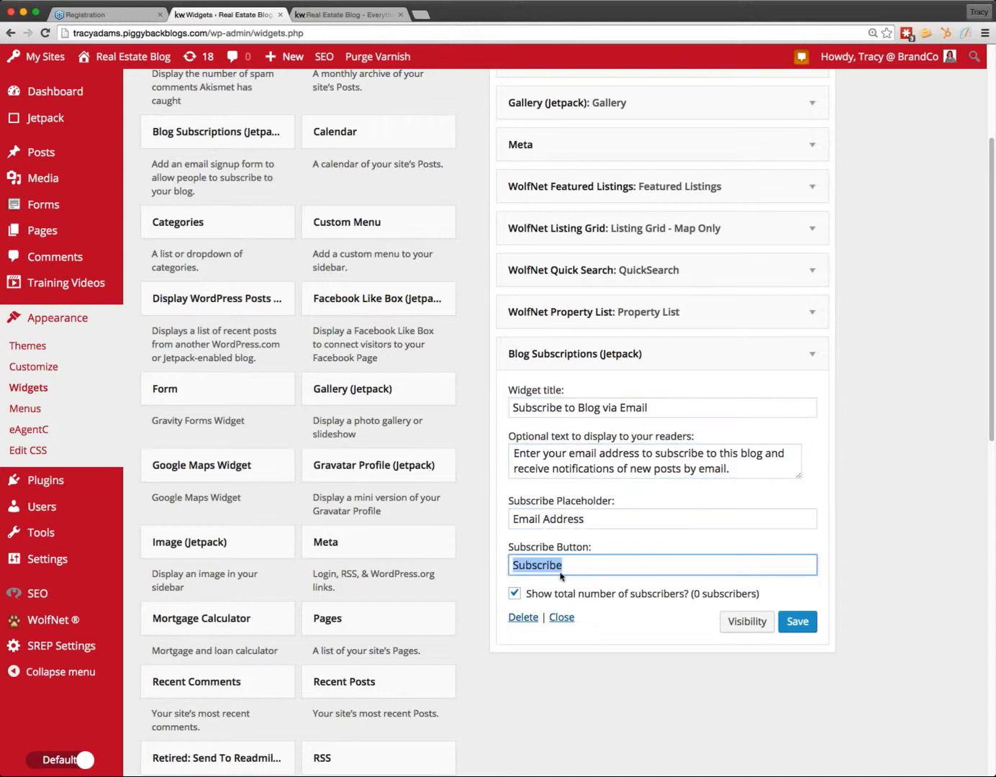
# Collapse the newly added Blog Subscriptions widget and move it between Gallery and Meta in Sidebar 1
pyautogui.click(799, 637)
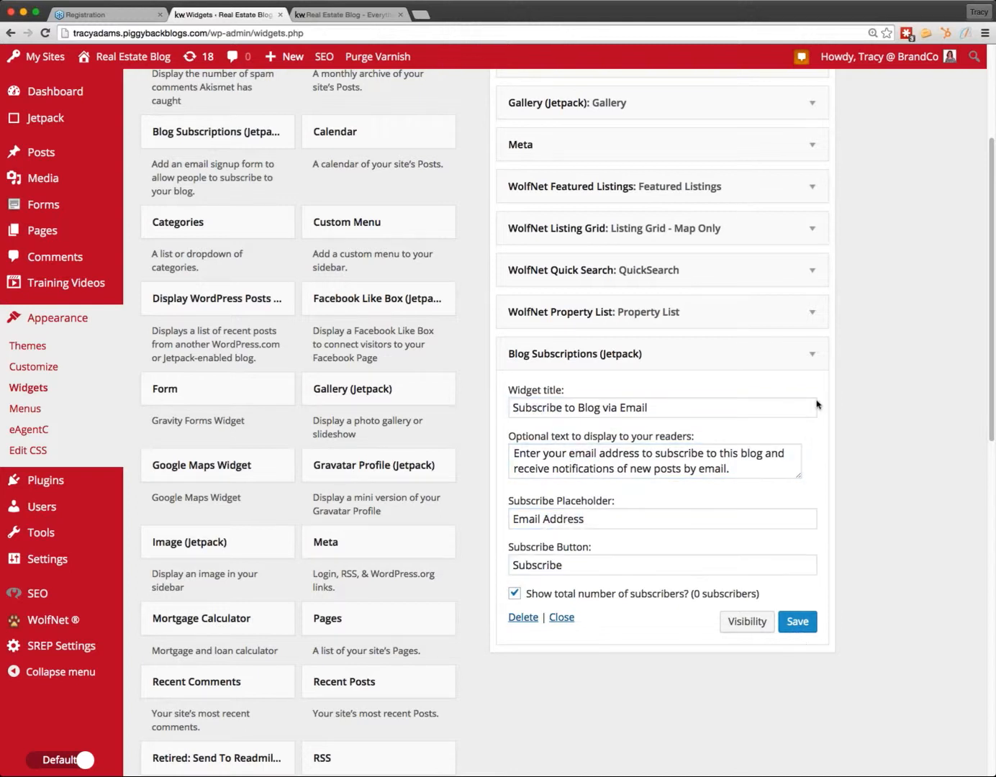
pyautogui.click(797, 358)
pyautogui.scroll(5, 618, 365)
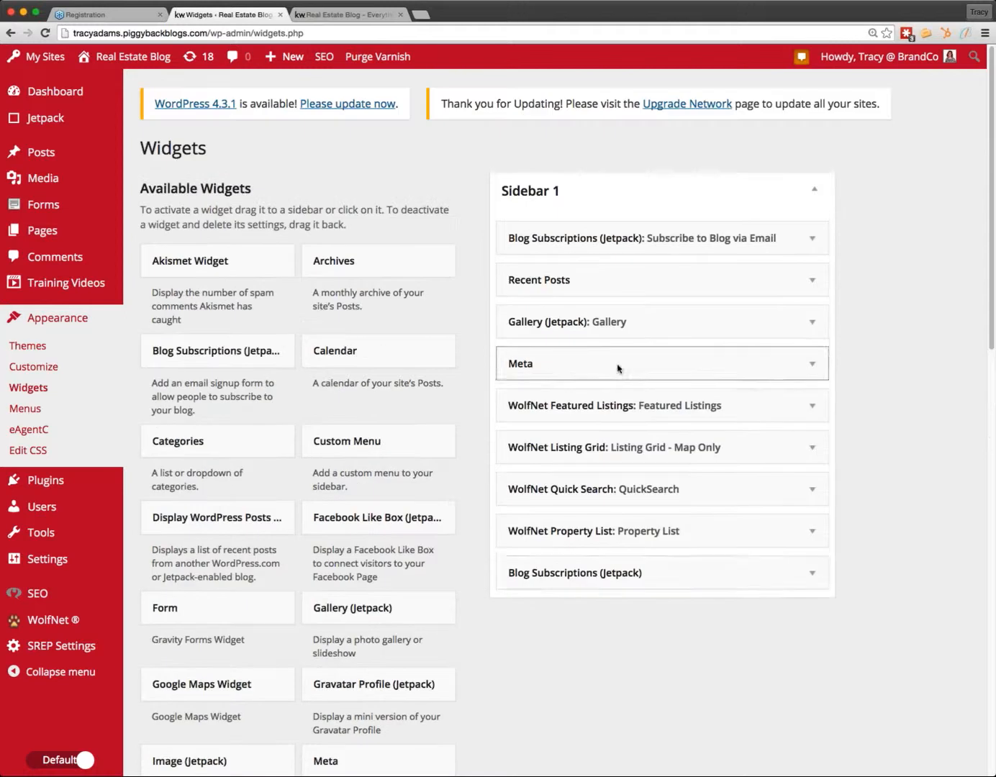
pyautogui.moveTo(627, 552); pyautogui.dragTo(637, 370)
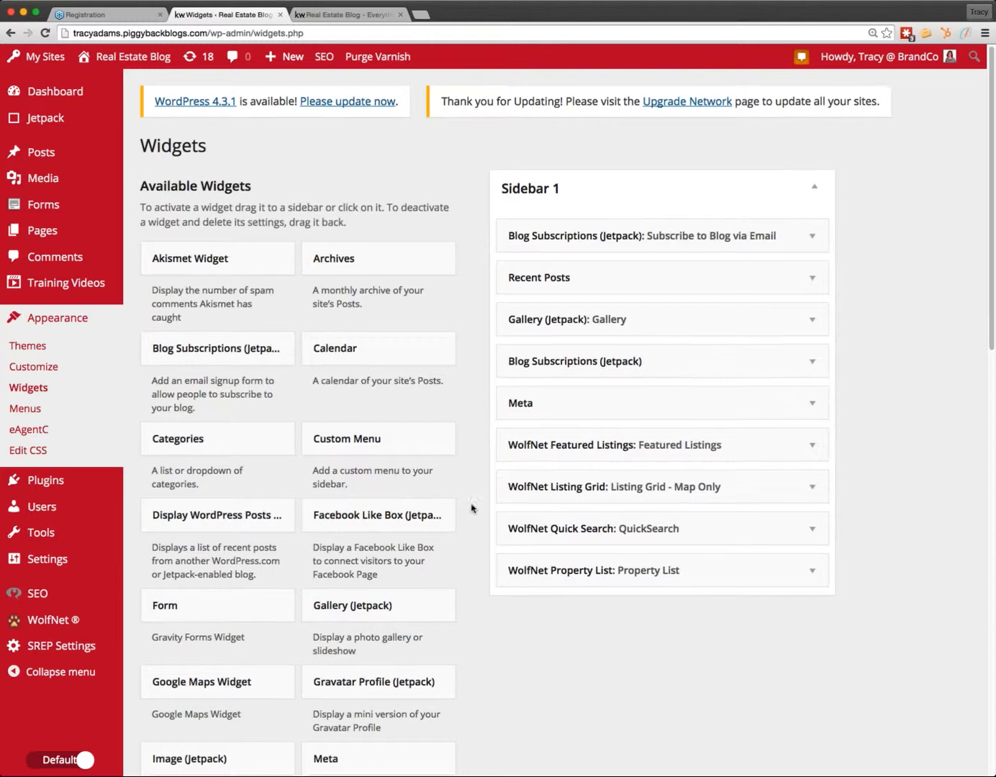
# Add the Facebook Like Box (Jetpack) widget to Sidebar 1 and review its settings, starting with the Facebook Page URL
pyautogui.scroll(-3, 471, 573)
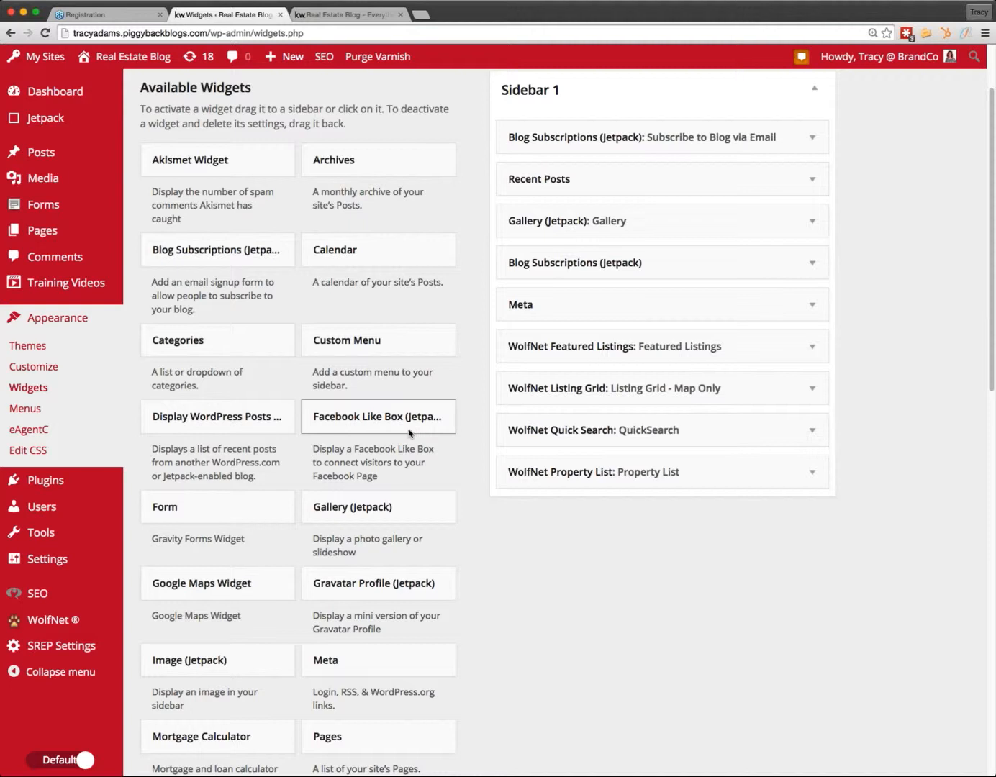
pyautogui.click(370, 420)
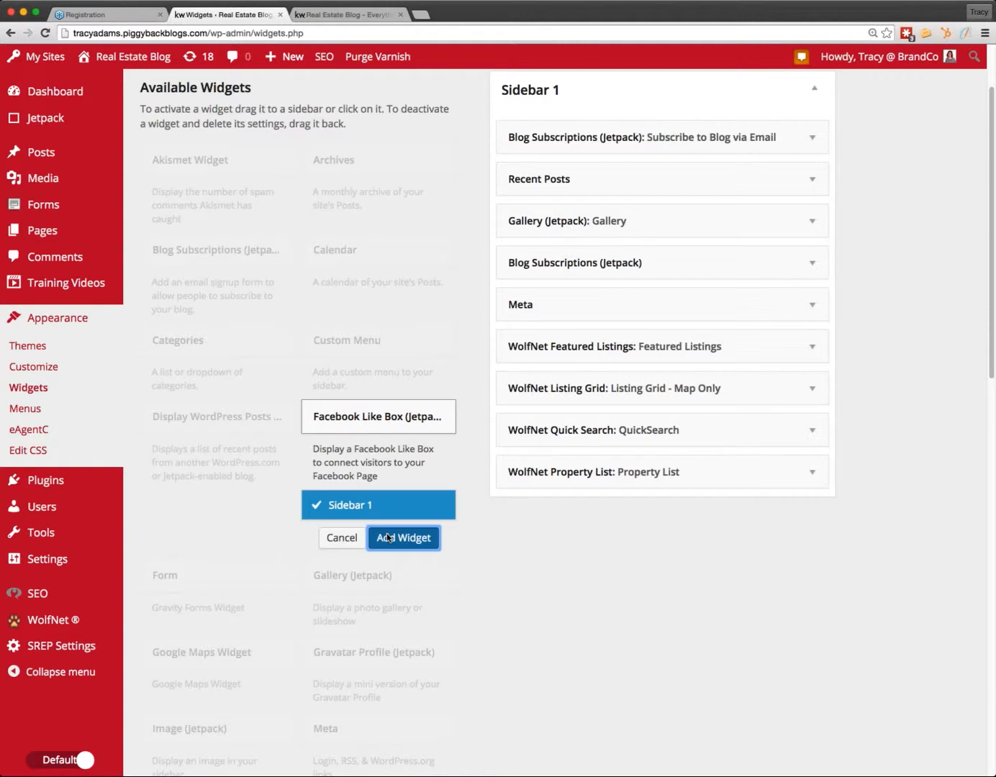
pyautogui.click(388, 538)
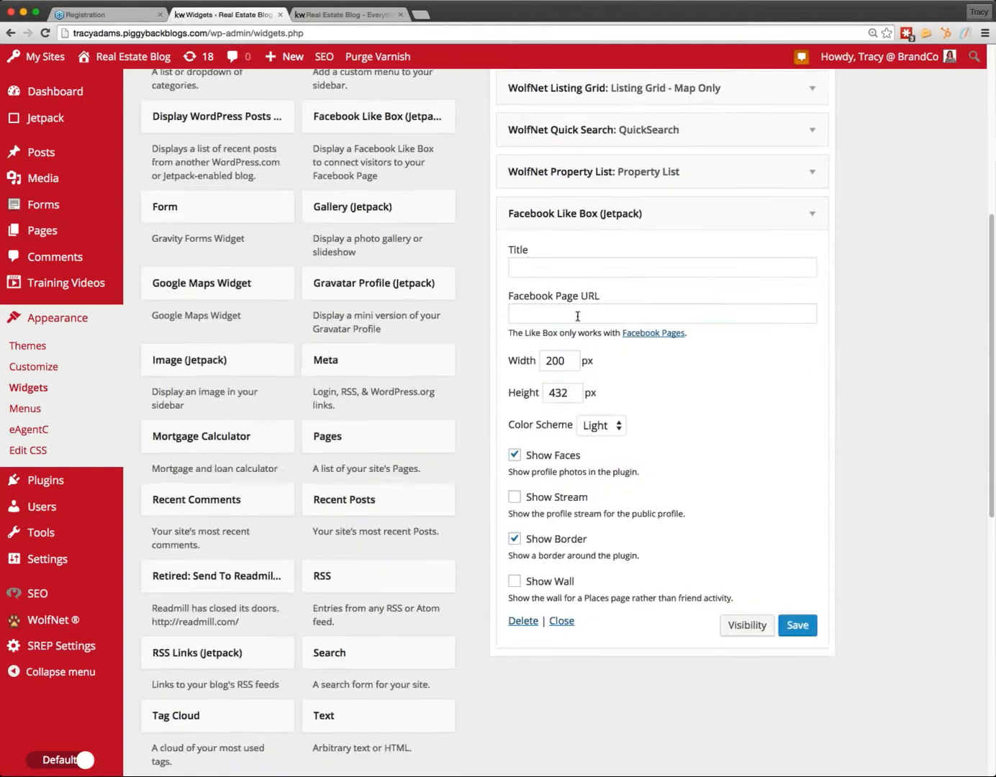
pyautogui.click(578, 316)
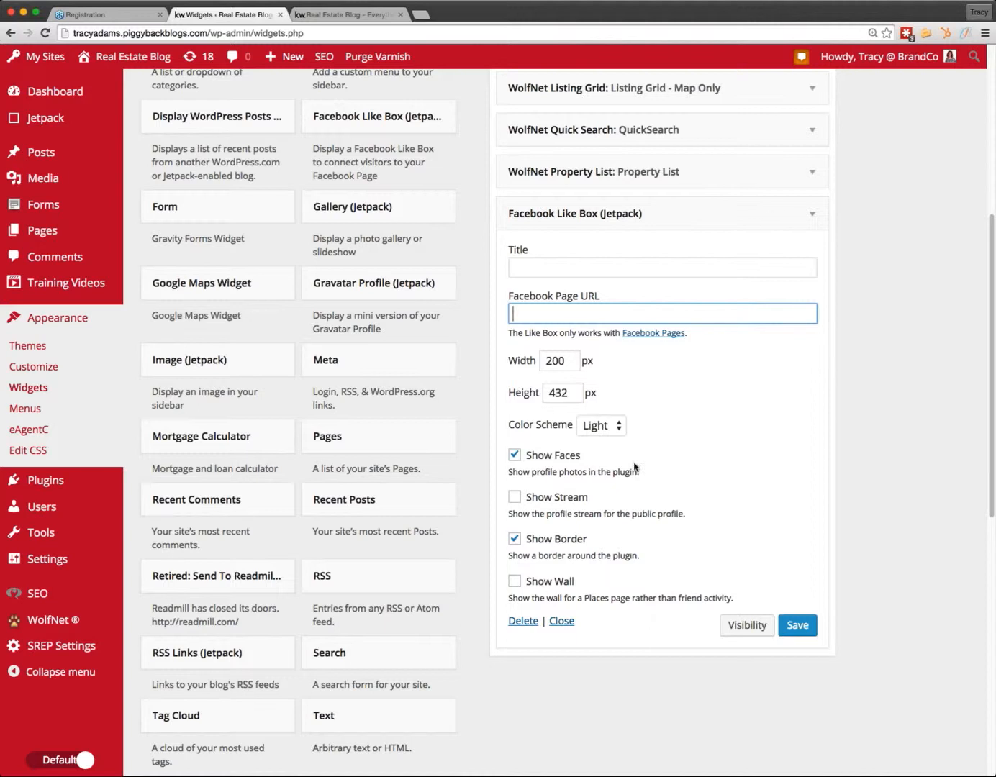
pyautogui.scroll(5, 702, 432)
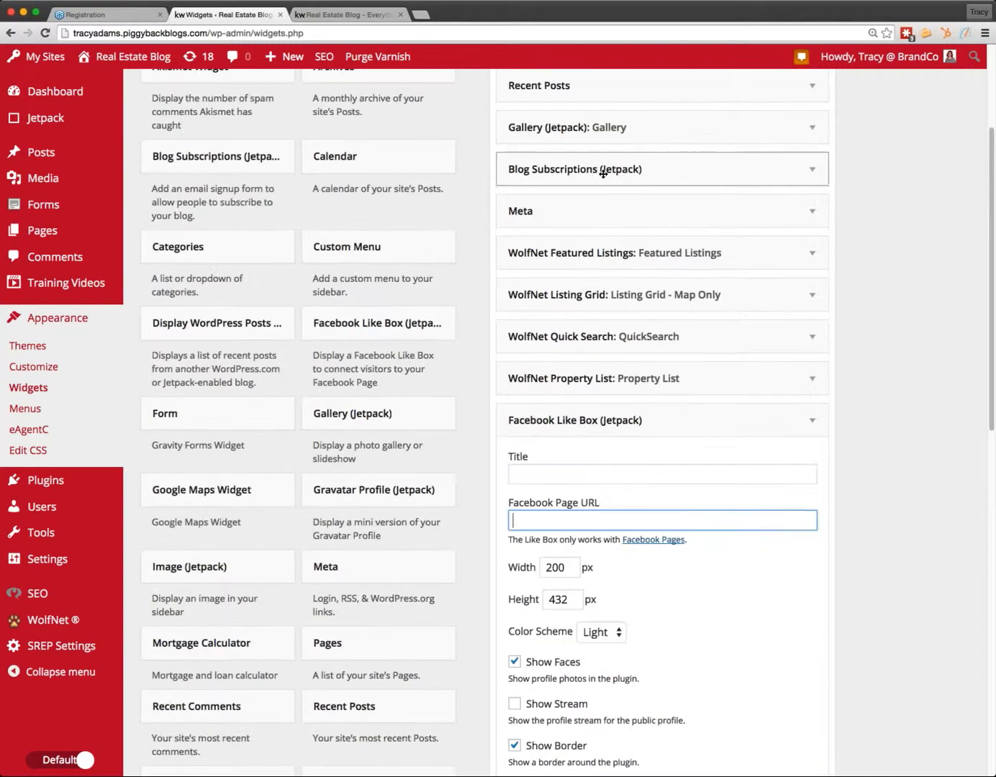
pyautogui.scroll(-5, 776, 702)
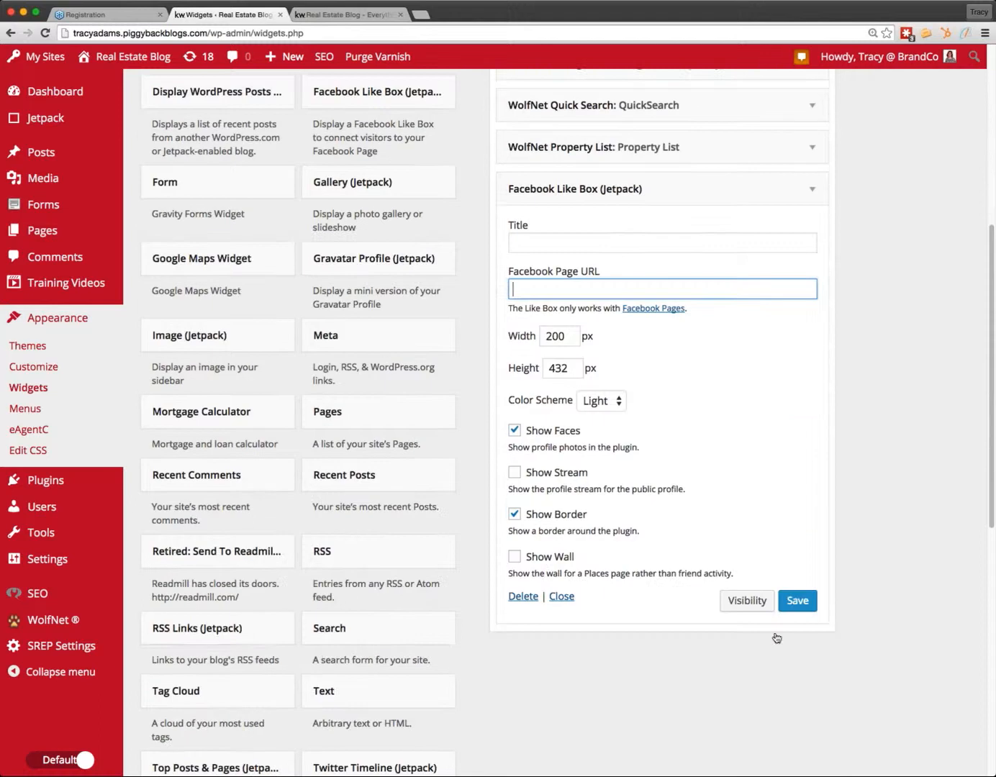
# Add the Top Posts & Pages (Jetpack) widget to Sidebar 1 and review its display options
pyautogui.scroll(-3, 249, 677)
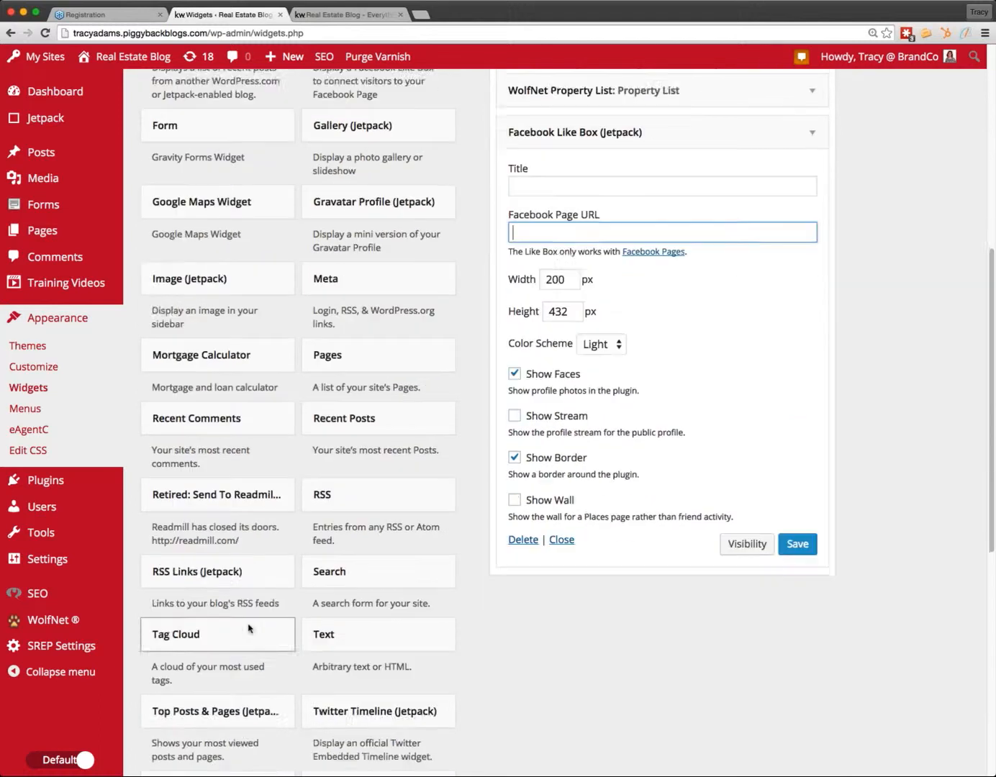
pyautogui.scroll(-2, 396, 656)
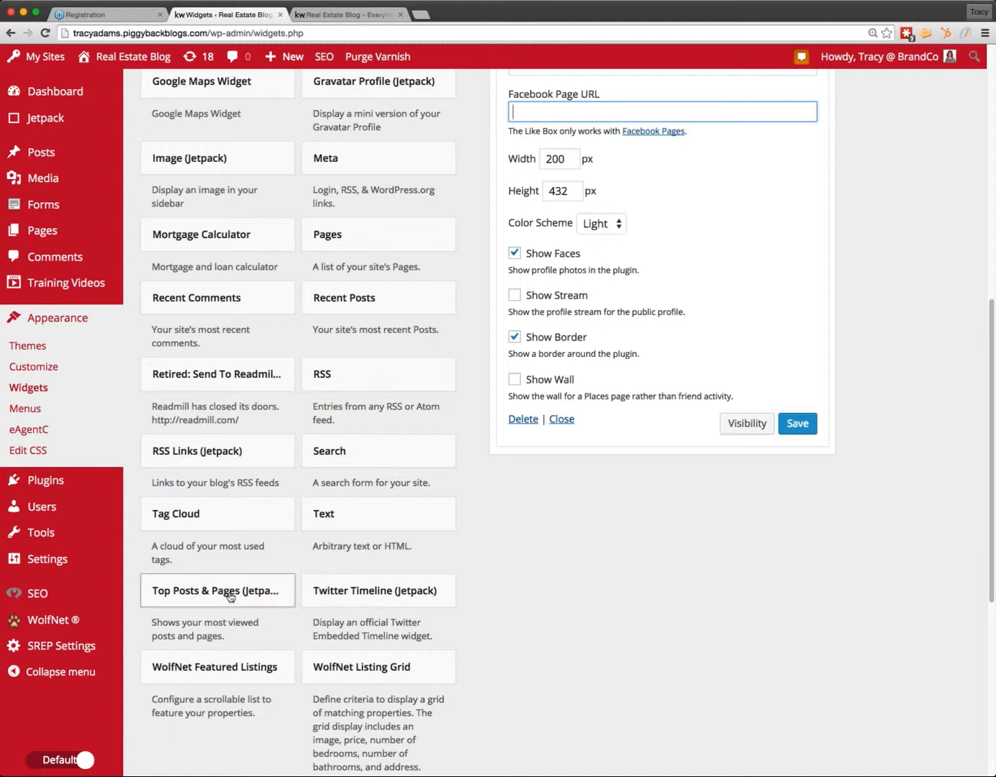
pyautogui.click(212, 613)
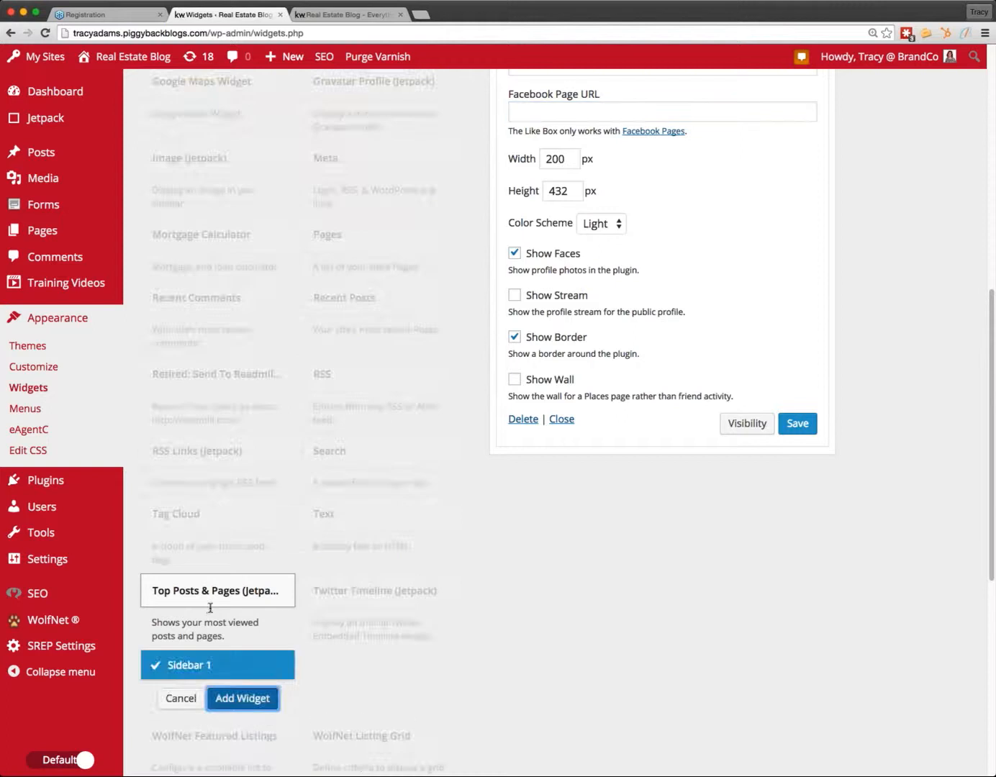
pyautogui.click(243, 697)
pyautogui.scroll(-3, 867, 634)
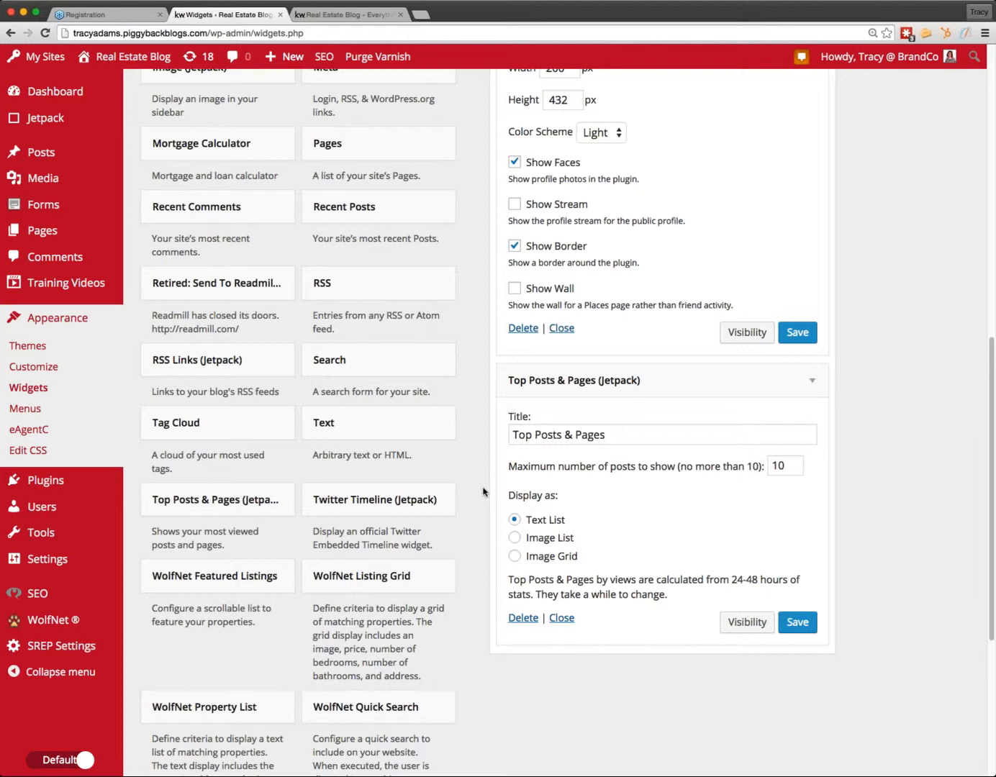
# Add the Gallery (Jetpack) widget to Sidebar 1 and bring its settings into view
pyautogui.scroll(-1, 490, 490)
pyautogui.scroll(-5, 491, 489)
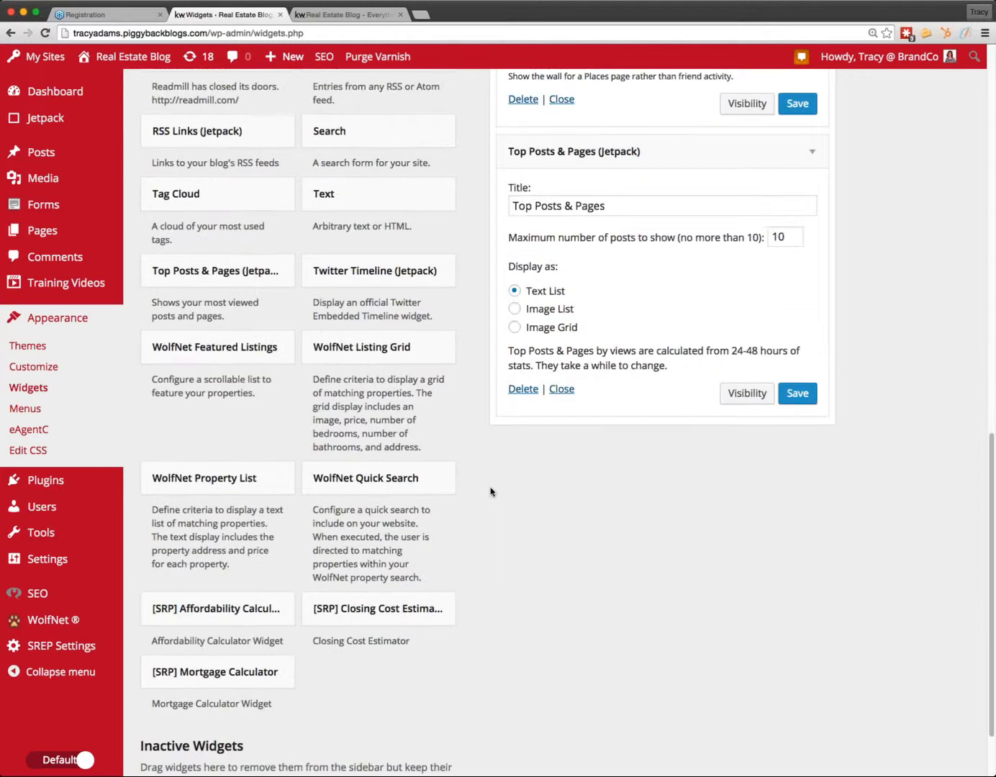
pyautogui.scroll(15, 471, 487)
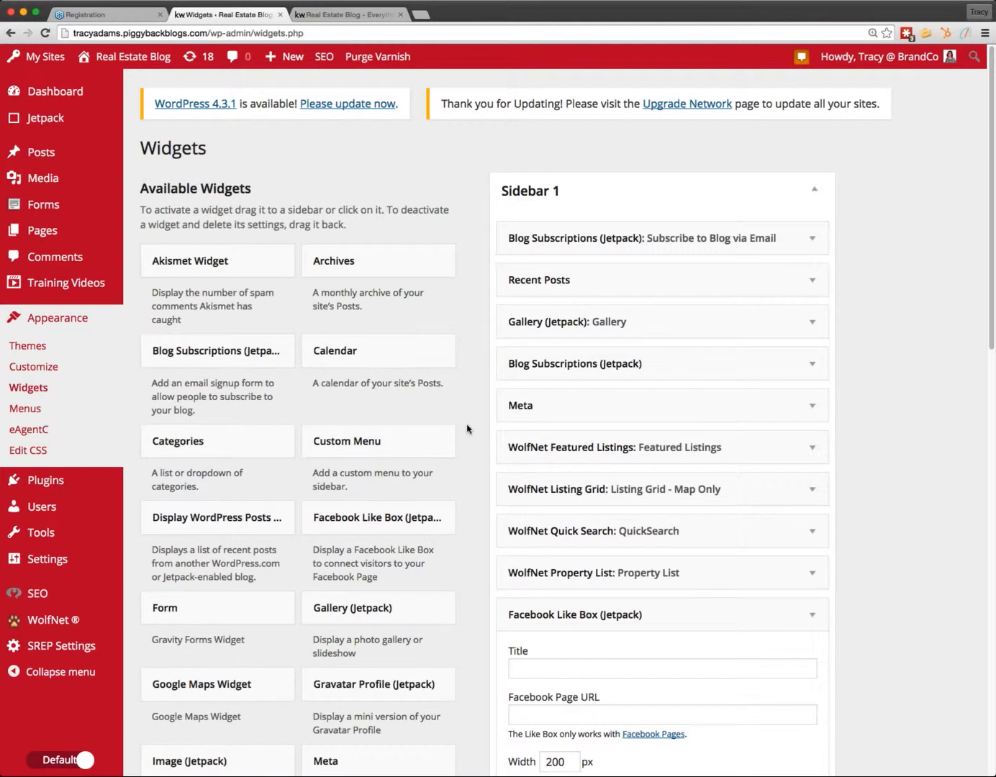
pyautogui.scroll(-1, 467, 432)
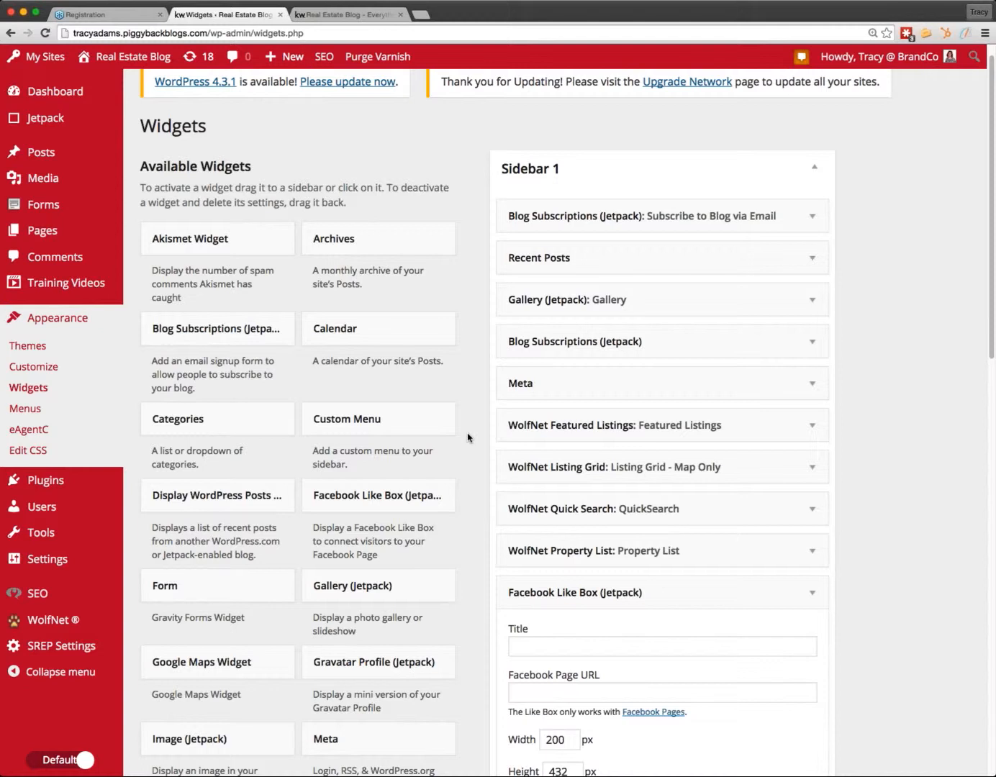
pyautogui.scroll(-1, 390, 550)
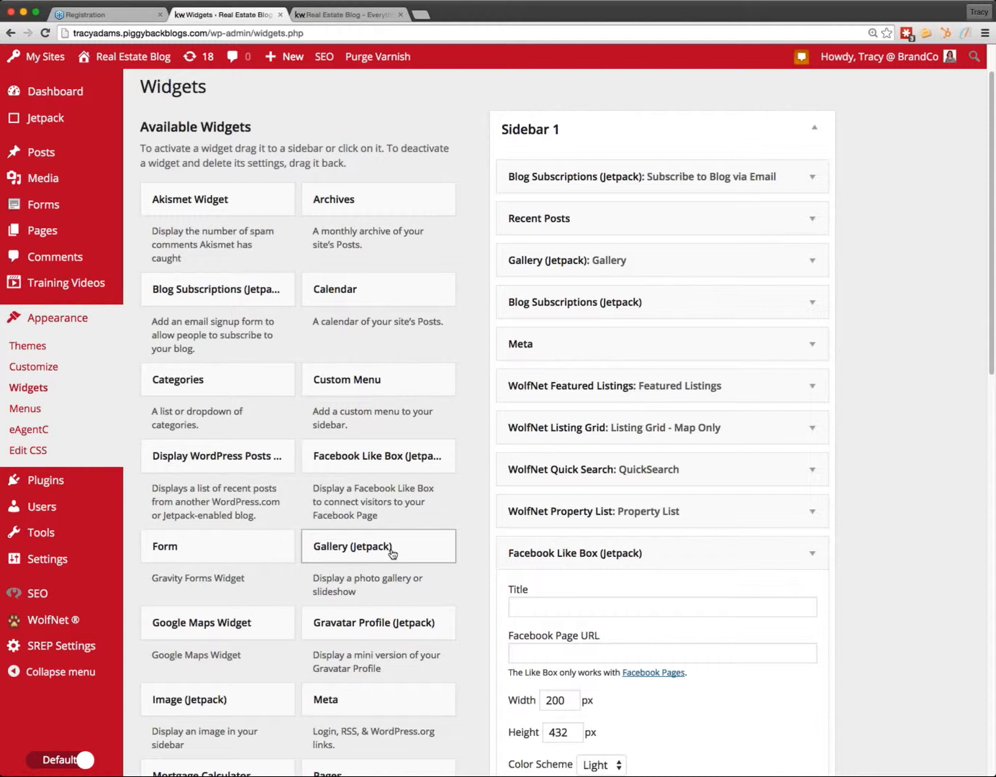
pyautogui.click(392, 553)
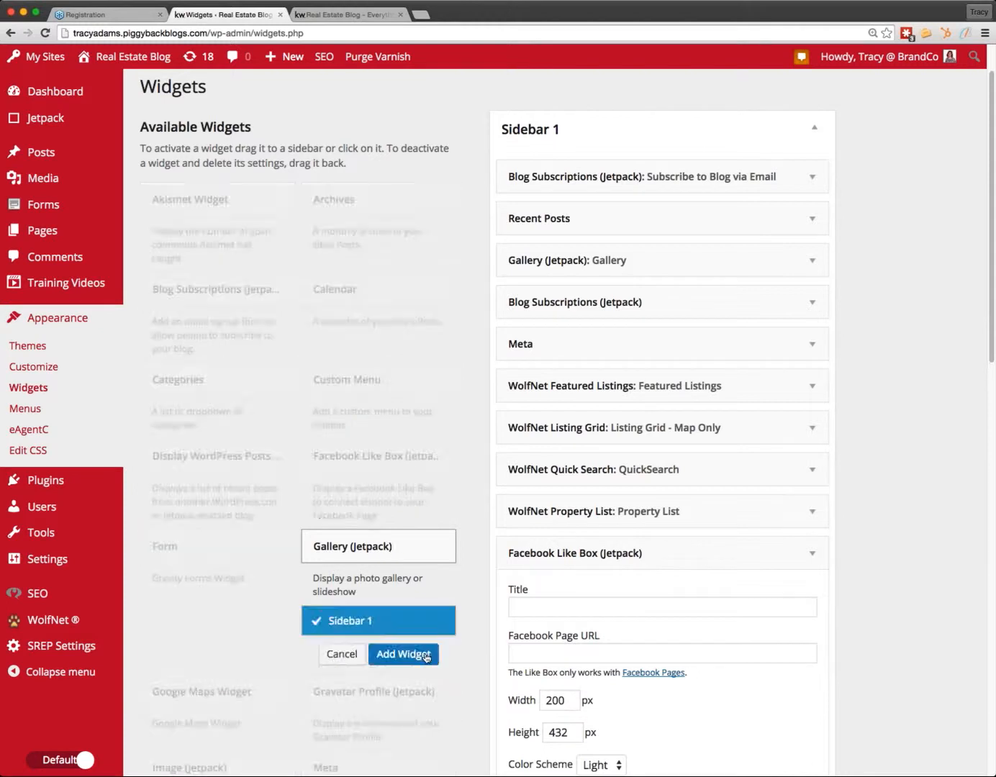
pyautogui.click(425, 656)
pyautogui.scroll(-12, 890, 539)
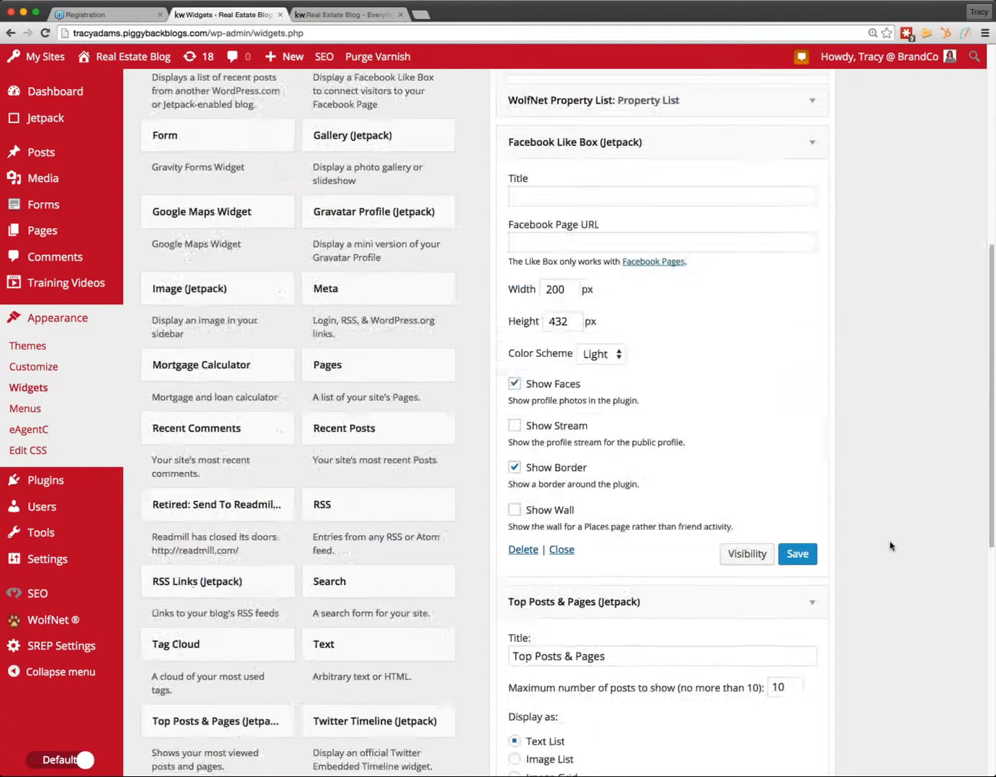
pyautogui.scroll(-5, 888, 553)
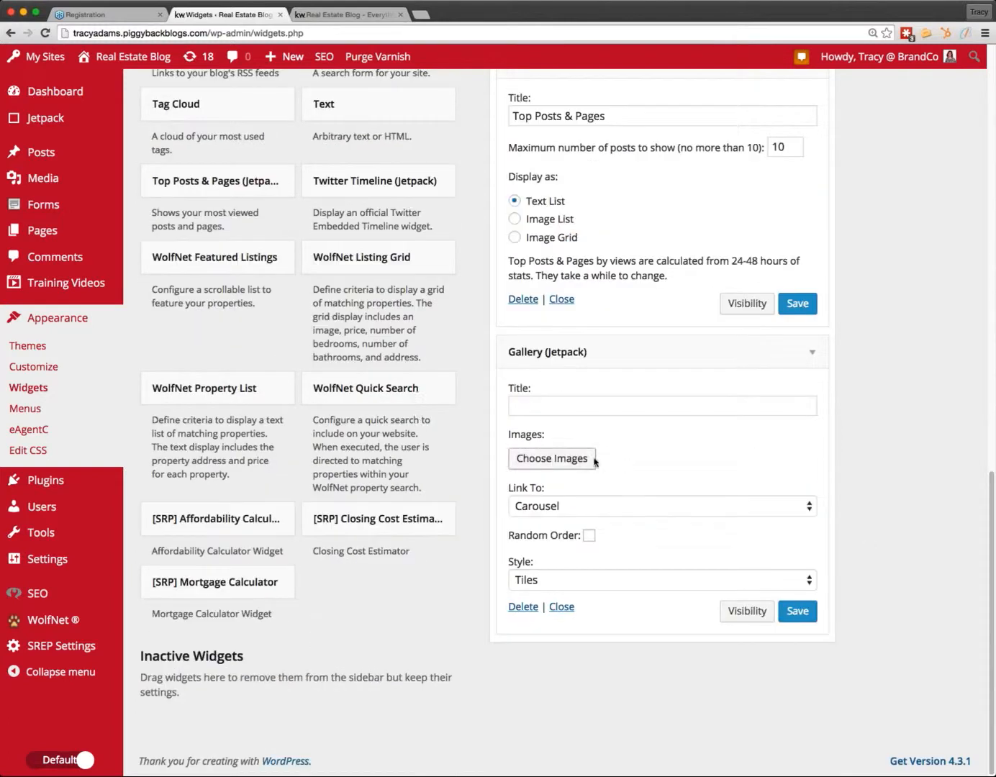
# Title the newly added Gallery (Jetpack) widget "Gallery"
pyautogui.press('Tab')
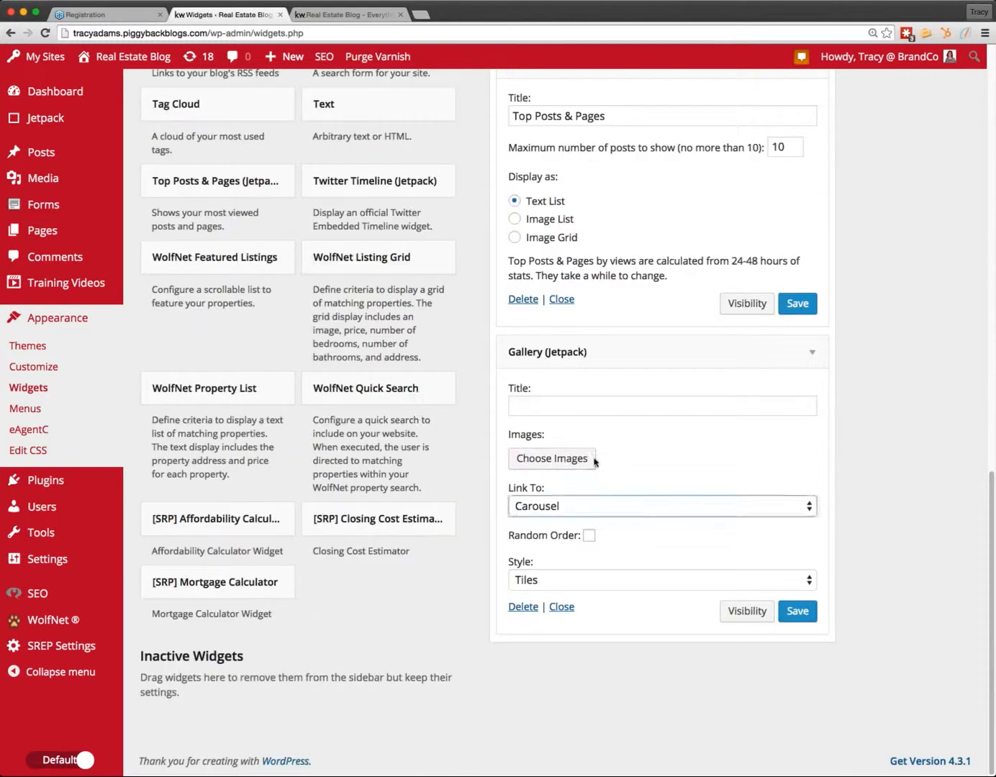
pyautogui.click(676, 464)
pyautogui.click(563, 414)
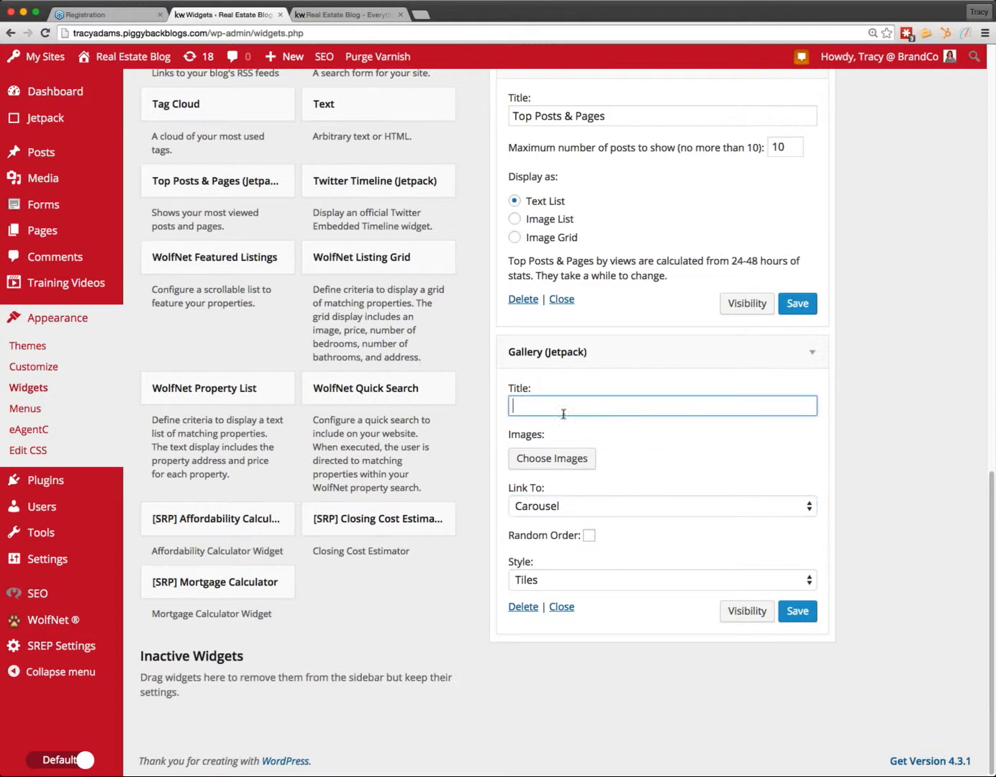
pyautogui.write('Gallery')
# Insert four media library images into the Gallery widget: the BrandCo devices mockup, the pool house, the grey house and Home1.jpg
pyautogui.click(586, 461)
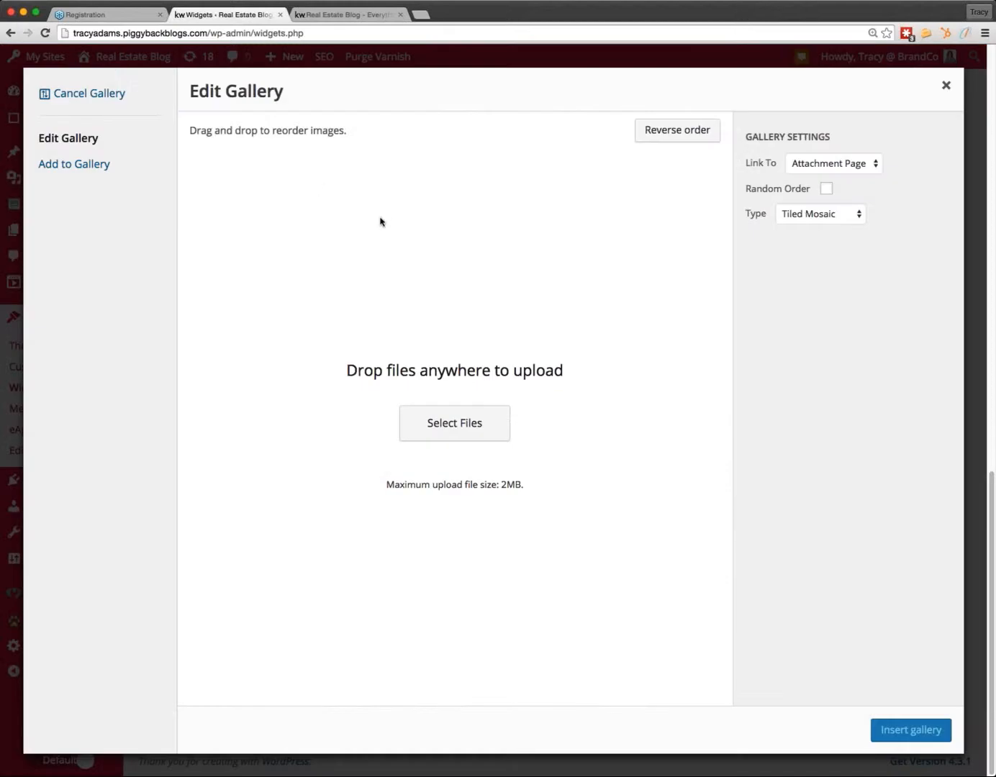
pyautogui.click(507, 426)
pyautogui.click(52, 168)
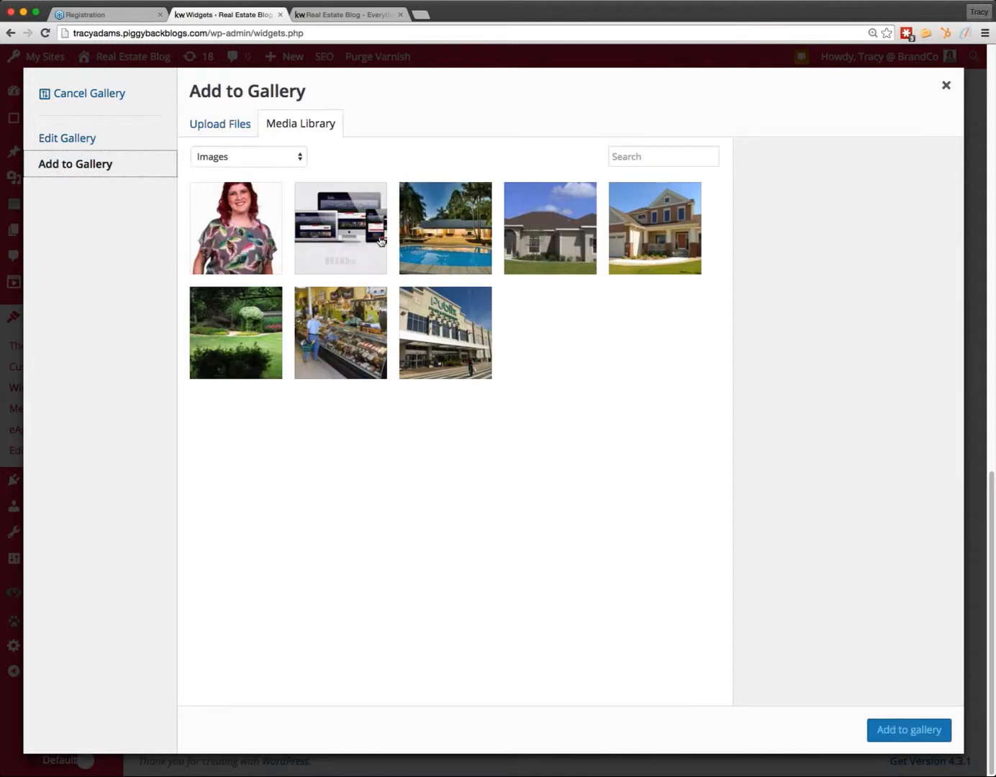
pyautogui.click(340, 237)
pyautogui.click(445, 240)
pyautogui.click(550, 243)
pyautogui.click(625, 245)
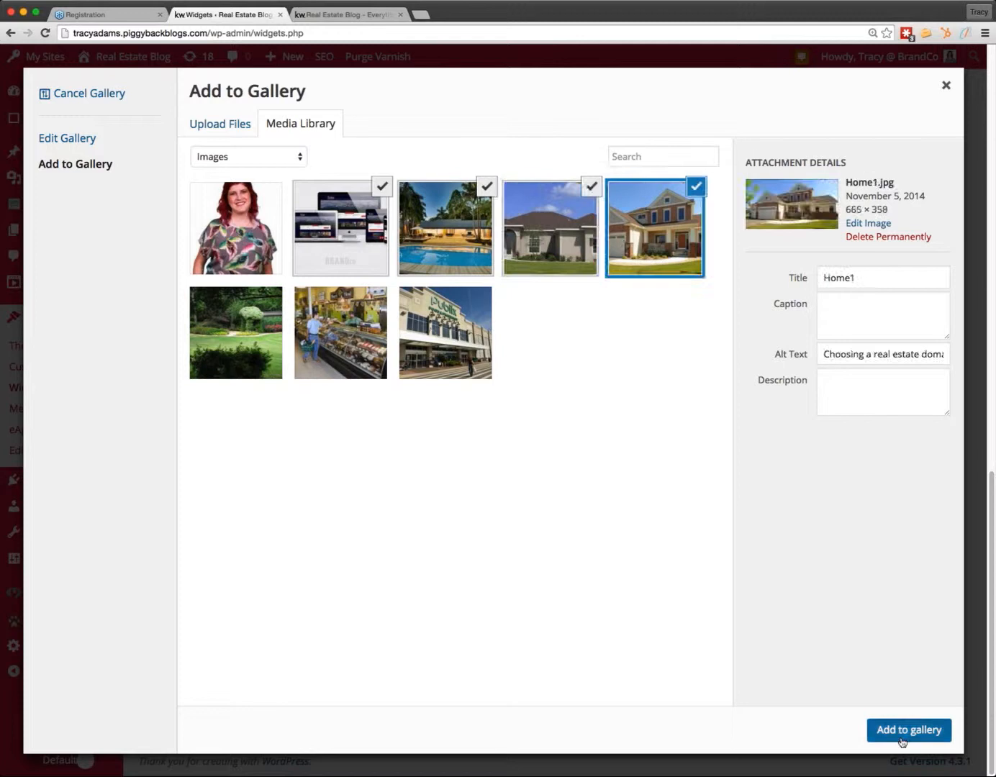
pyautogui.click(900, 734)
pyautogui.click(899, 731)
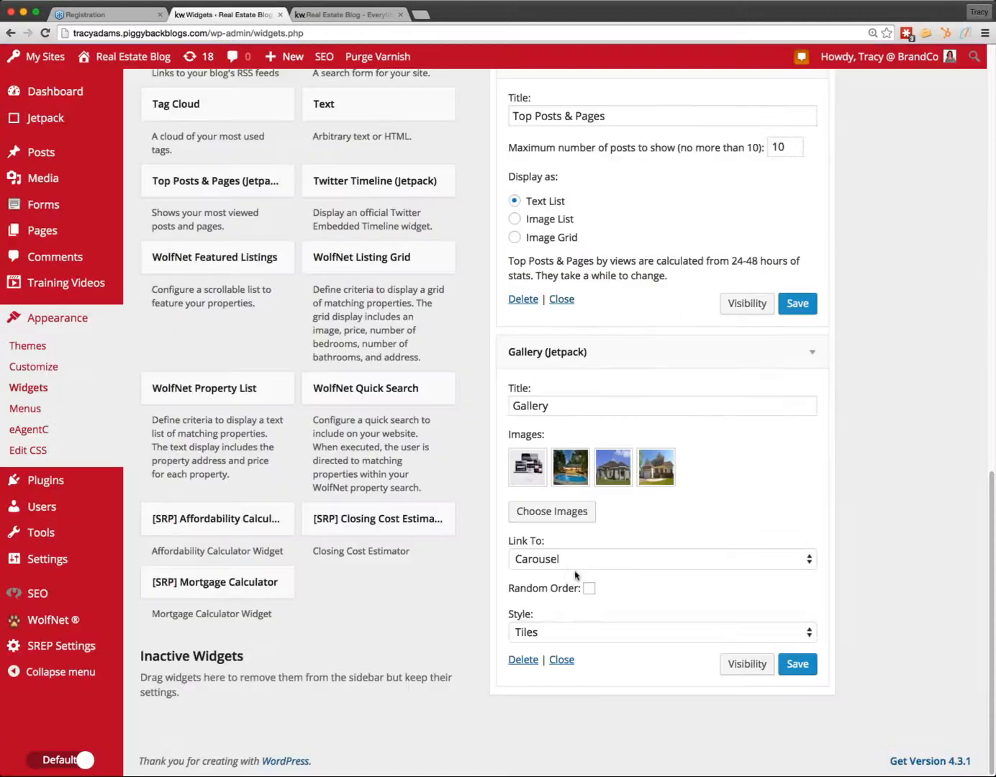
# Set the Gallery widget's style to Circles and save the widget
pyautogui.click(608, 633)
pyautogui.click(794, 664)
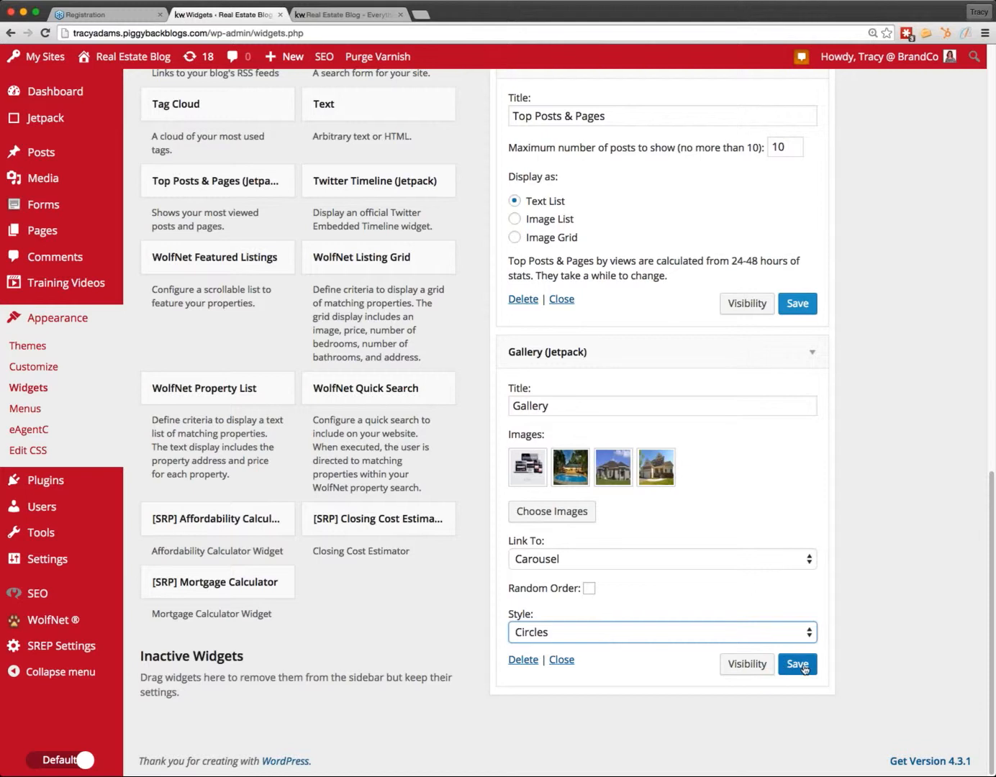
pyautogui.click(803, 669)
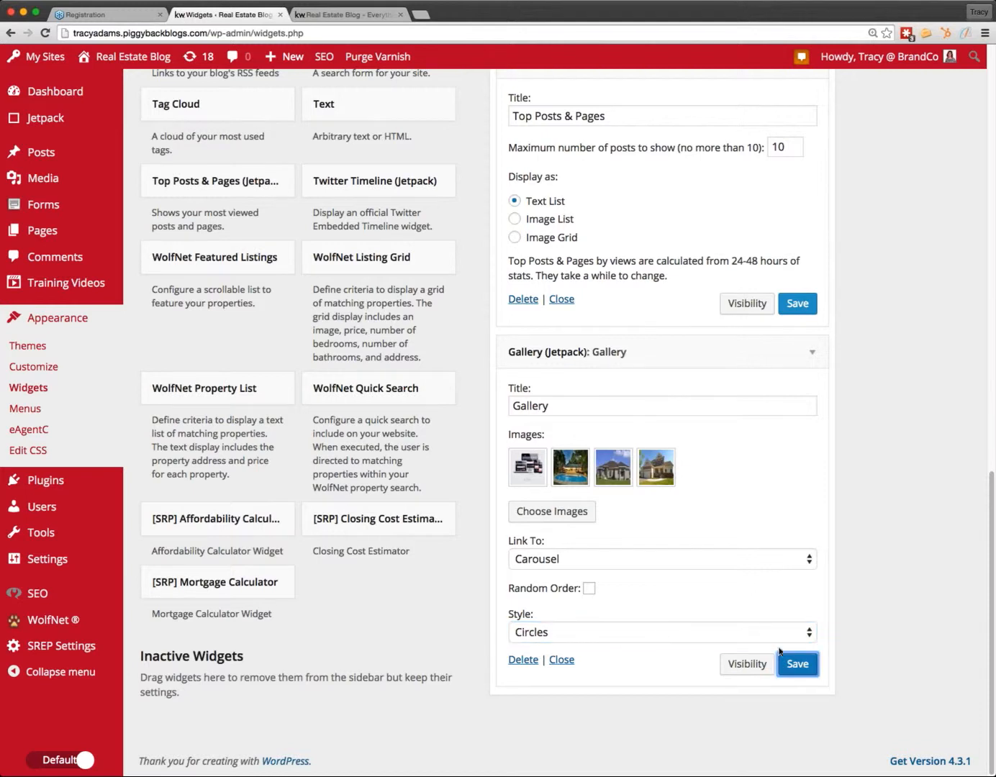
# Reload the live blog home page and review the sidebar widgets down to the new circle gallery
pyautogui.click(349, 14)
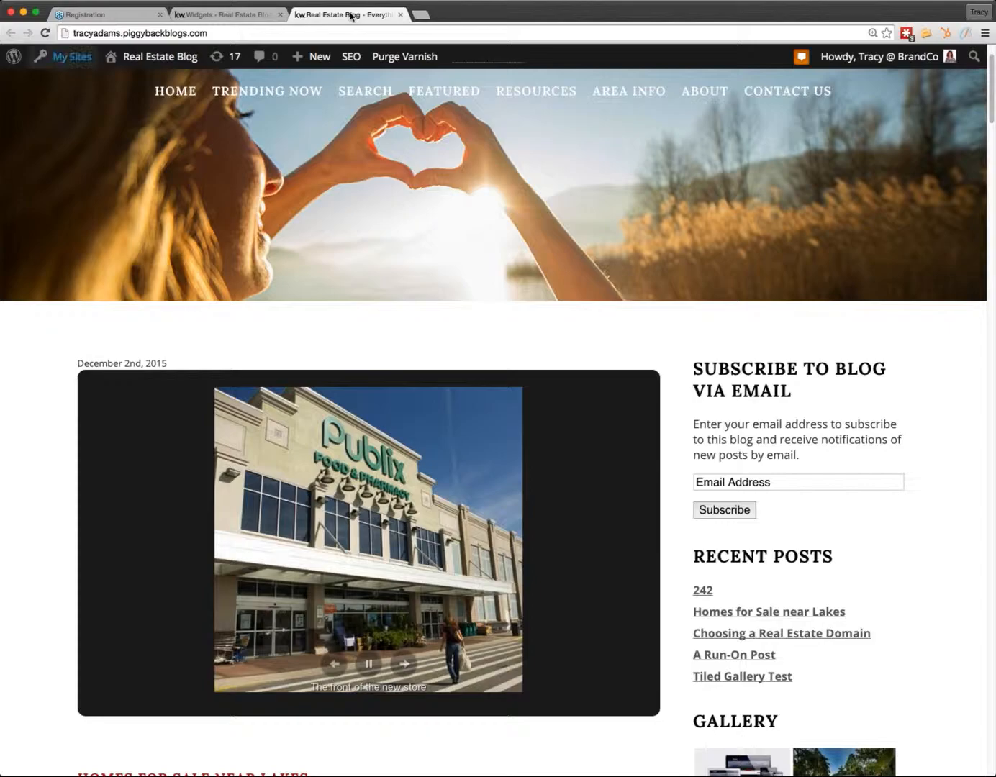
pyautogui.press('super+r')
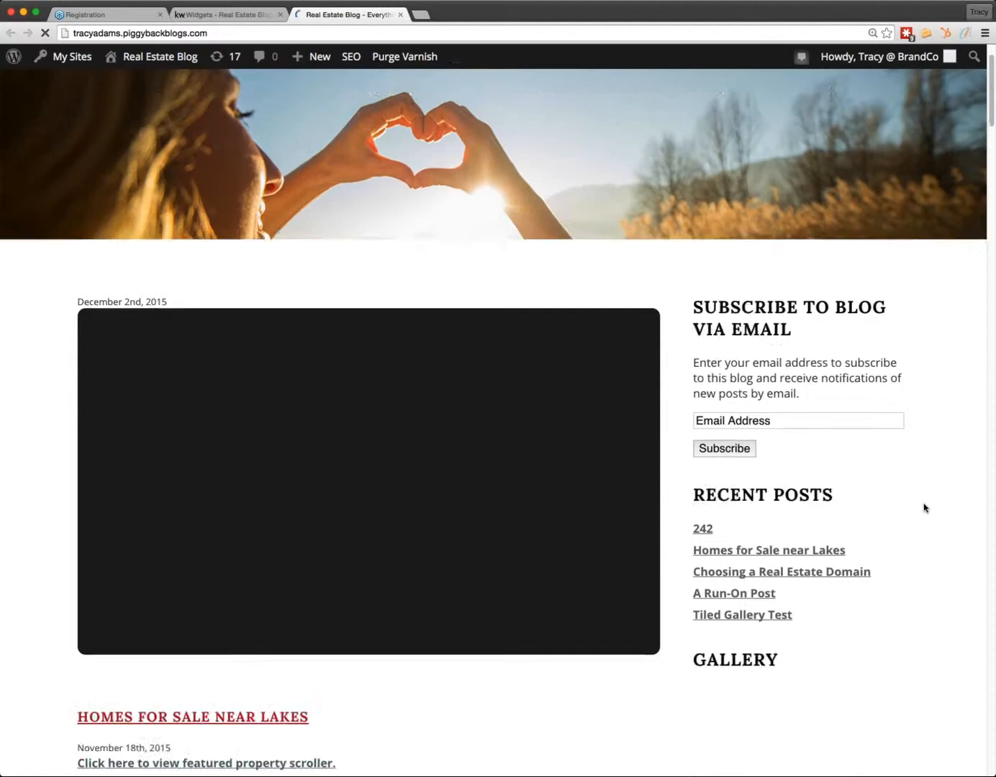
pyautogui.scroll(-9, 925, 508)
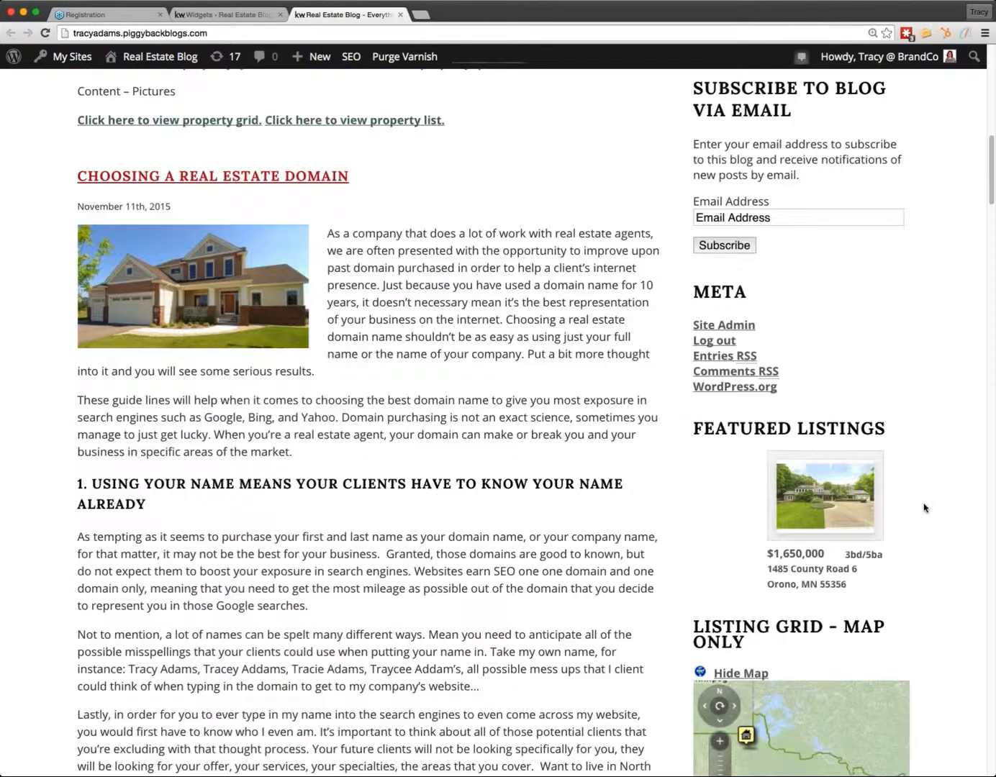
pyautogui.scroll(-20, 924, 508)
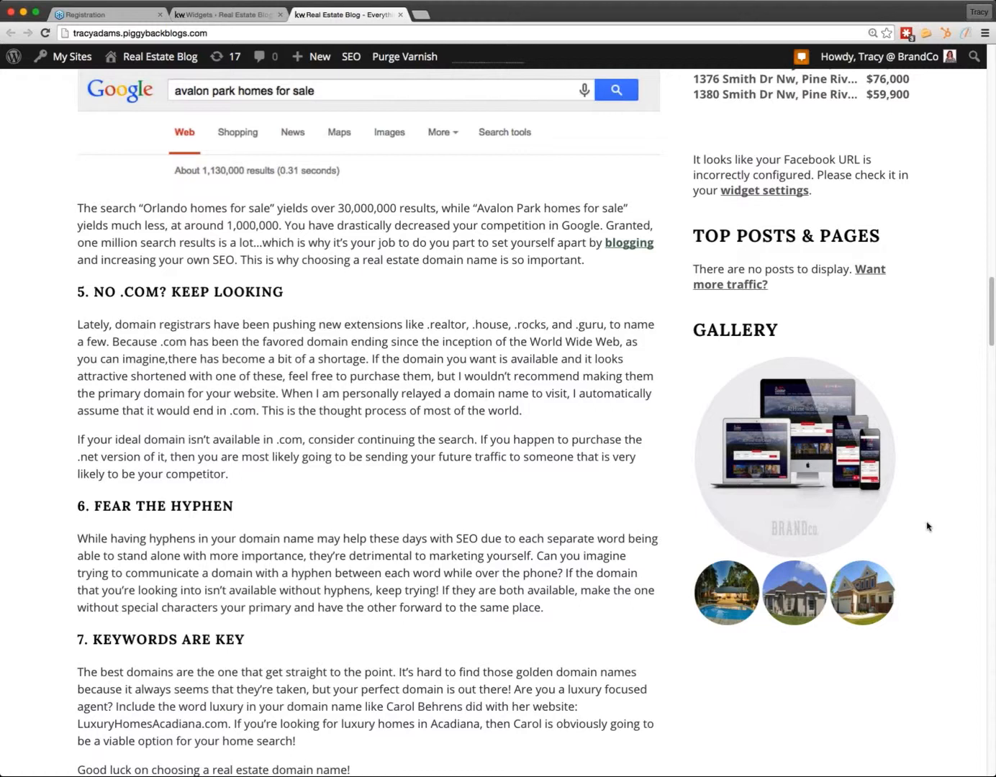
pyautogui.scroll(-1, 922, 528)
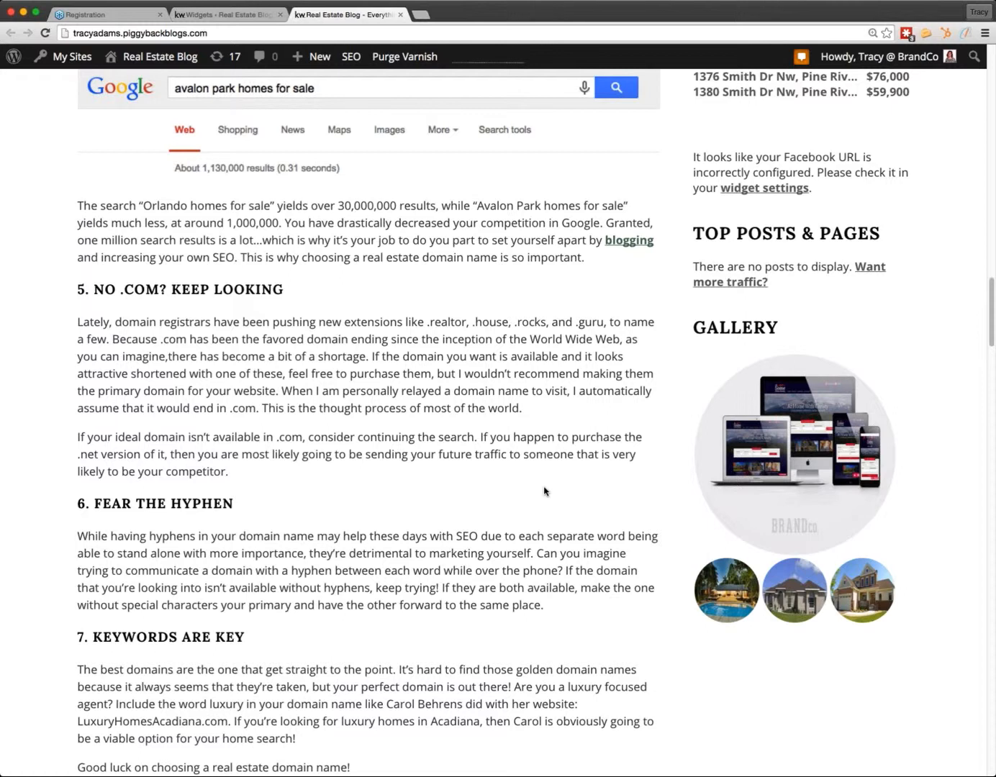
pyautogui.scroll(20, 544, 492)
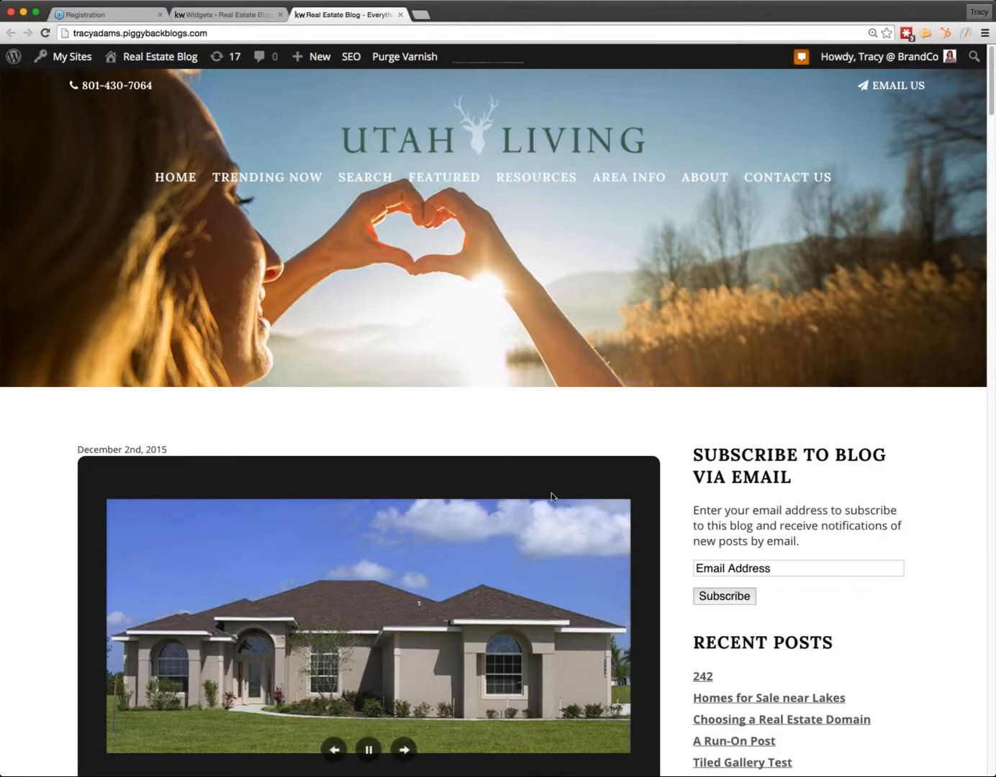
# Open brandco.com/piggyback-blog-guide/ in a new browser tab and select the page's address
pyautogui.click(422, 18)
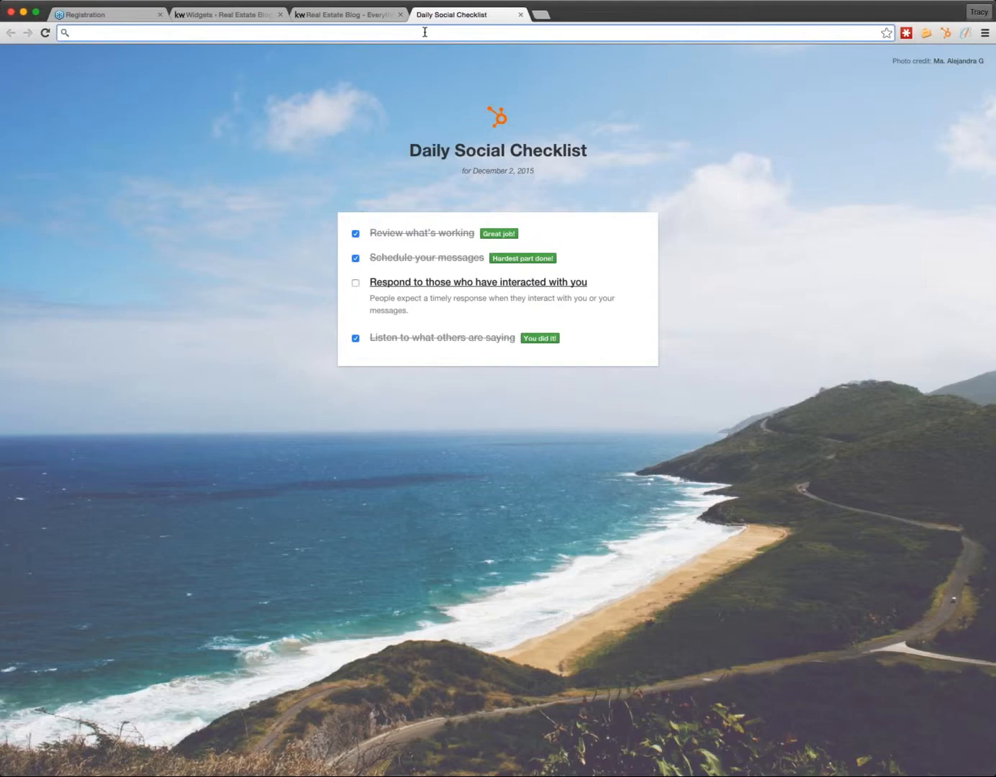
pyautogui.write('www.bra')
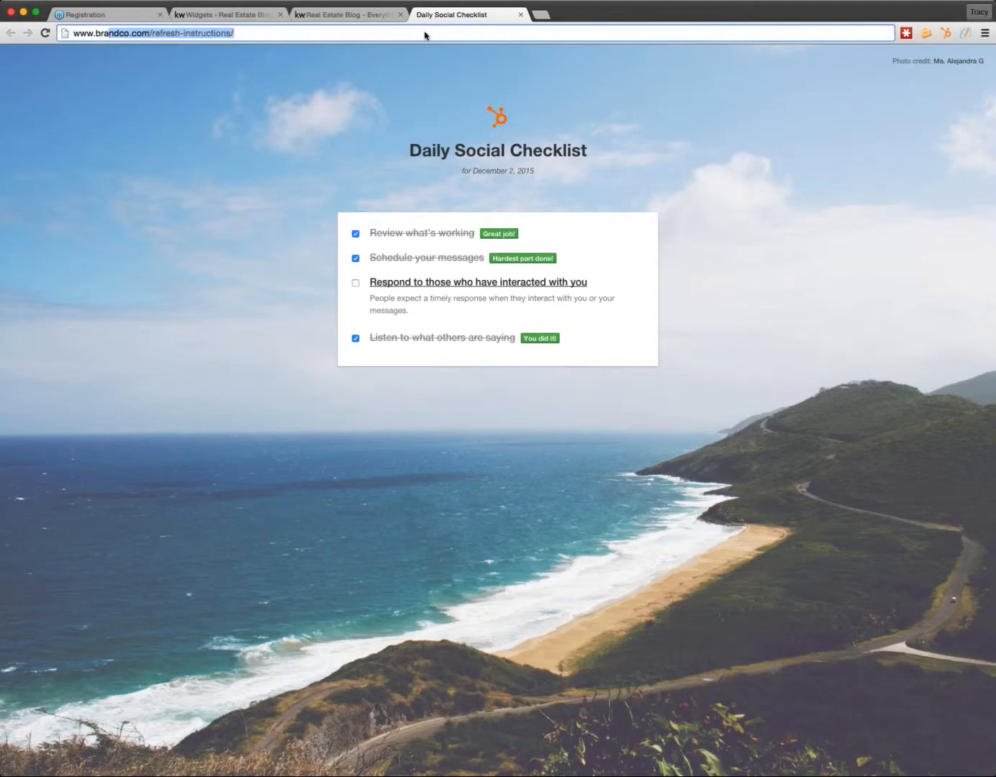
pyautogui.press('Right')
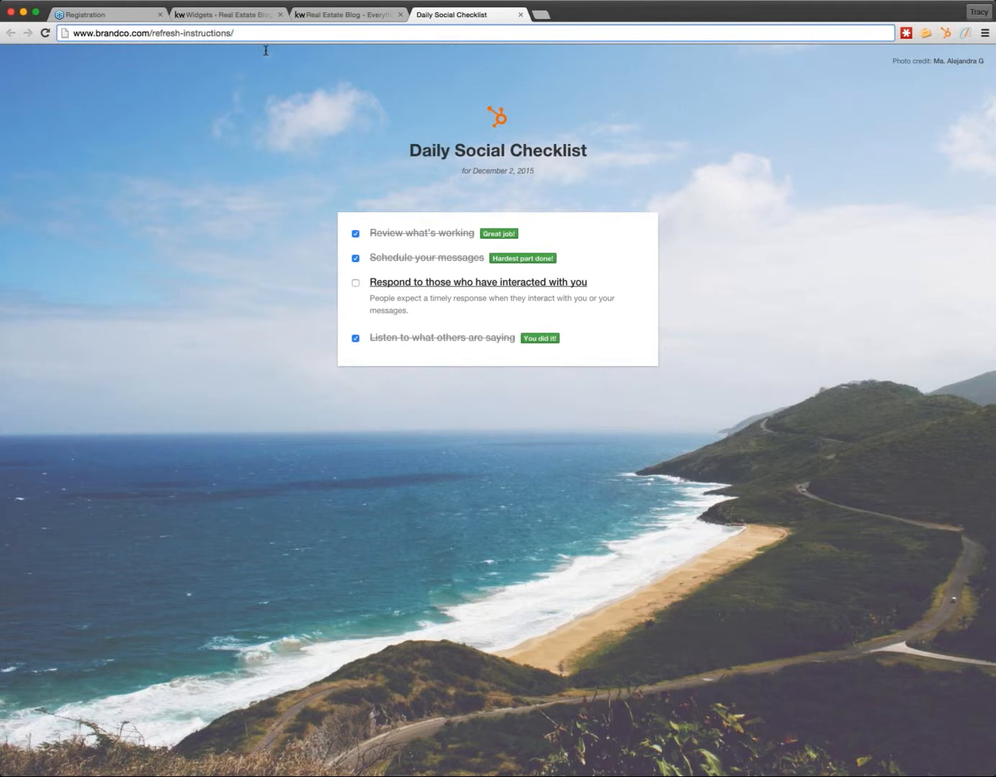
pyautogui.moveTo(265, 43); pyautogui.dragTo(152, 40)
pyautogui.write('piggybackb')
pyautogui.press('BackSpace')
pyautogui.write('-blog-b')
pyautogui.write('lo')
pyautogui.press('BackSpace')
pyautogui.press('BackSpace')
pyautogui.press('BackSpace')
pyautogui.write('guide')
pyautogui.press('Return')
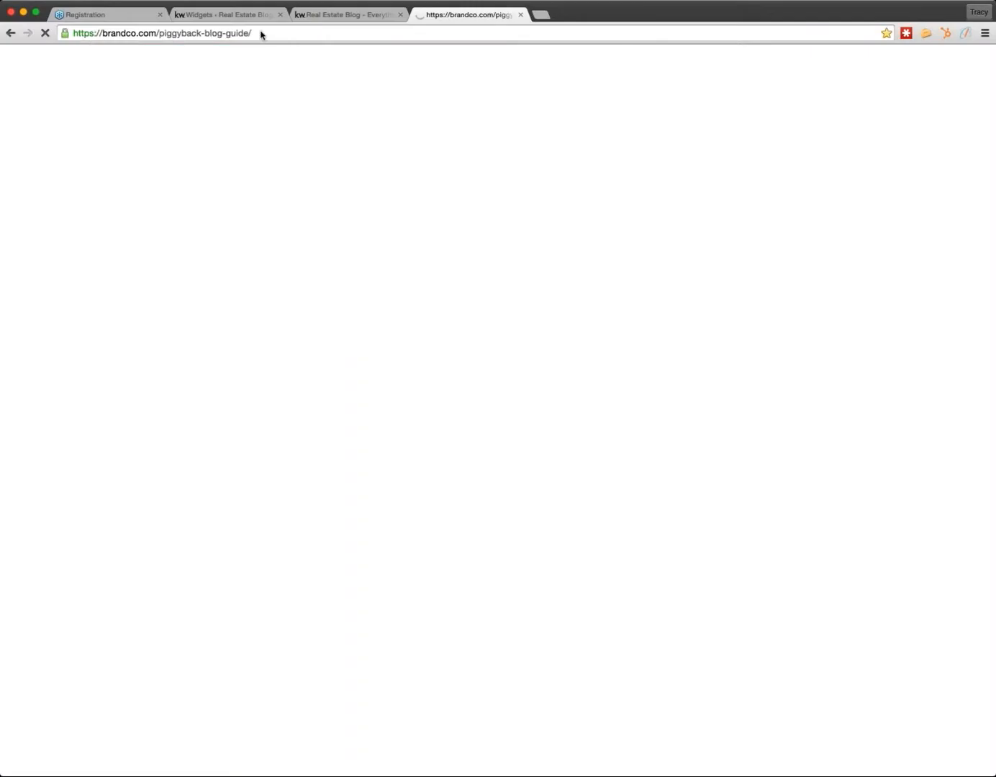
pyautogui.click(259, 33)
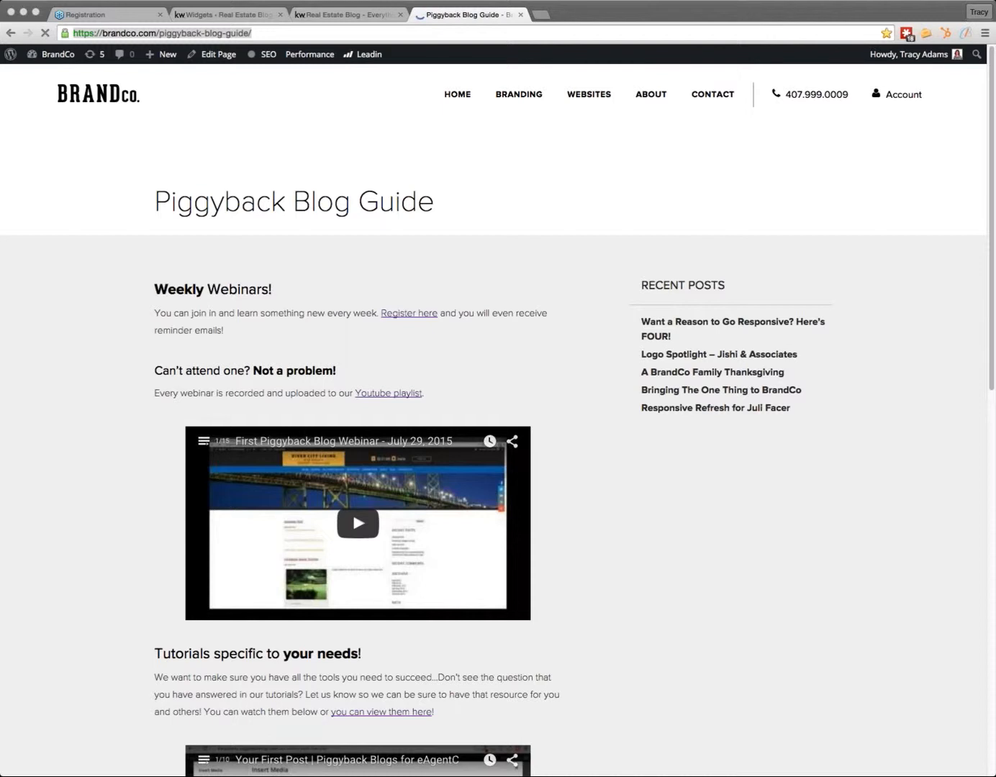
# Review the Piggyback Blog Guide's webinar, tutorial and help sections, highlighting the text about scheduling a call
pyautogui.click(724, 635)
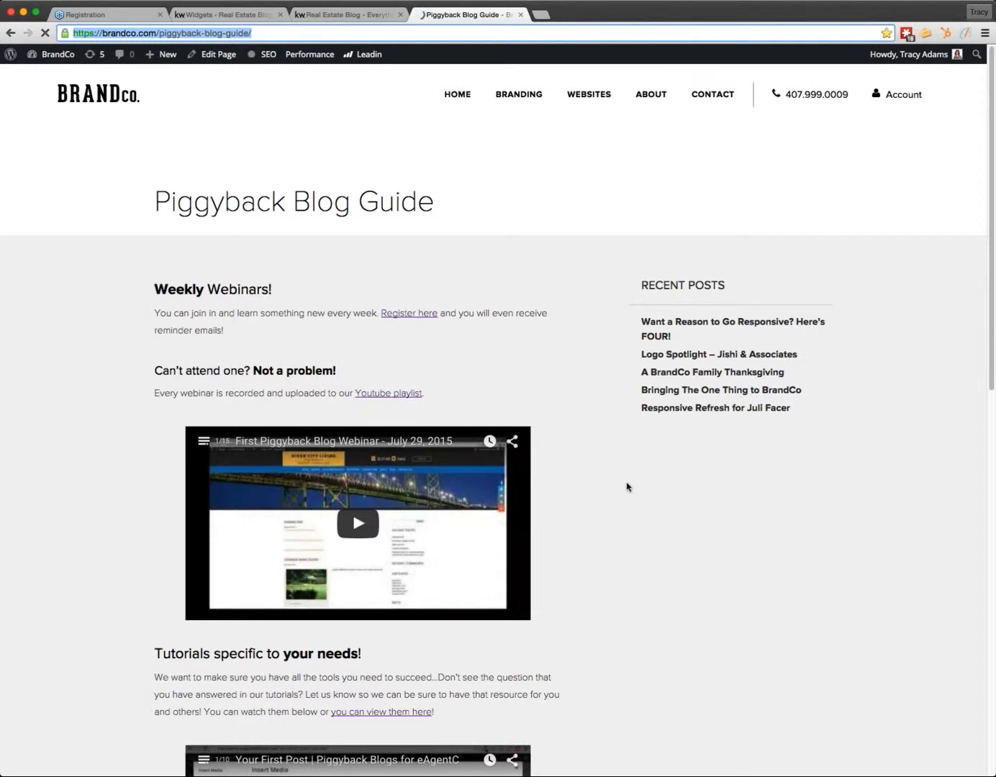
pyautogui.scroll(-1, 601, 486)
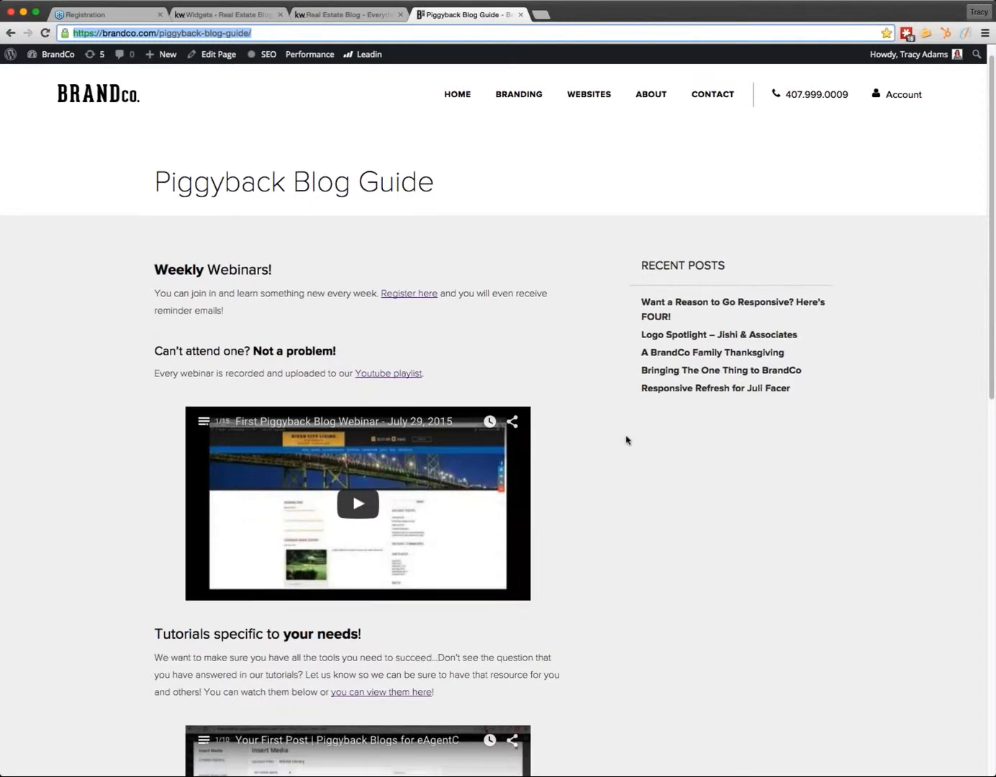
pyautogui.scroll(-3, 625, 441)
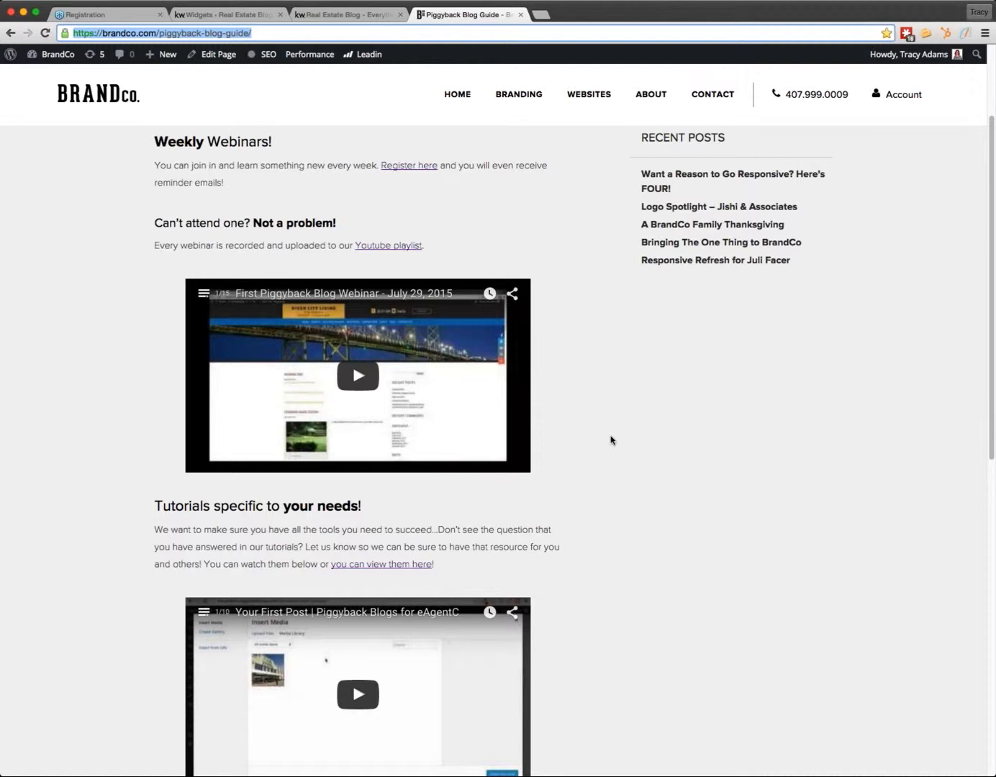
pyautogui.scroll(-1, 610, 440)
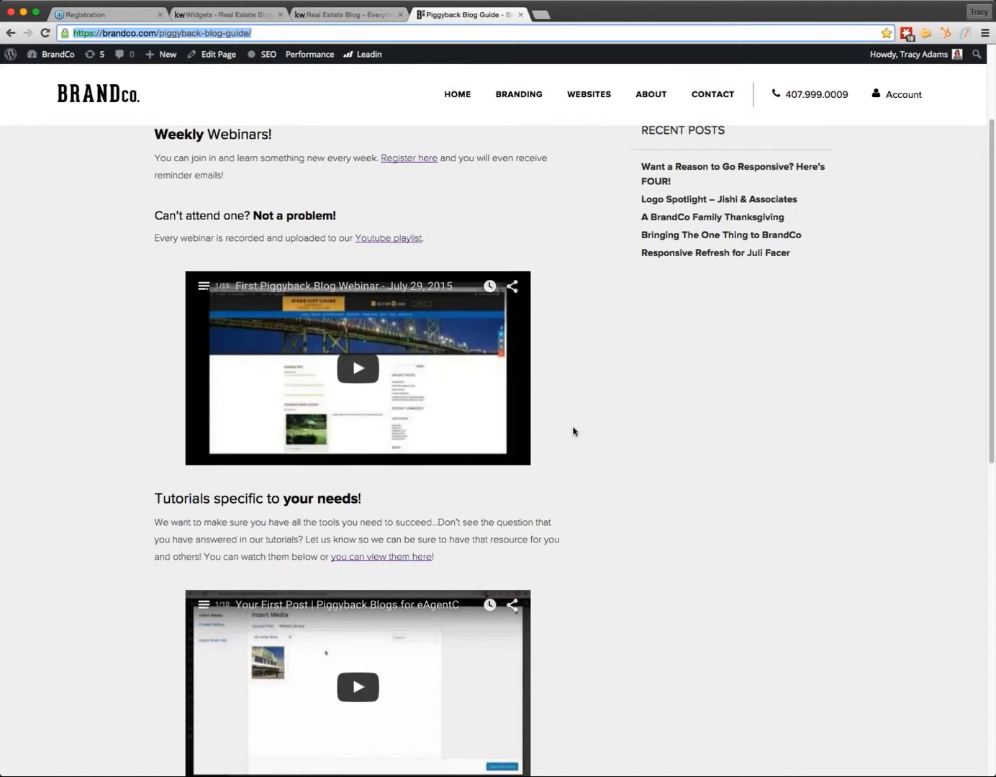
pyautogui.scroll(-5, 574, 431)
pyautogui.scroll(-3, 598, 450)
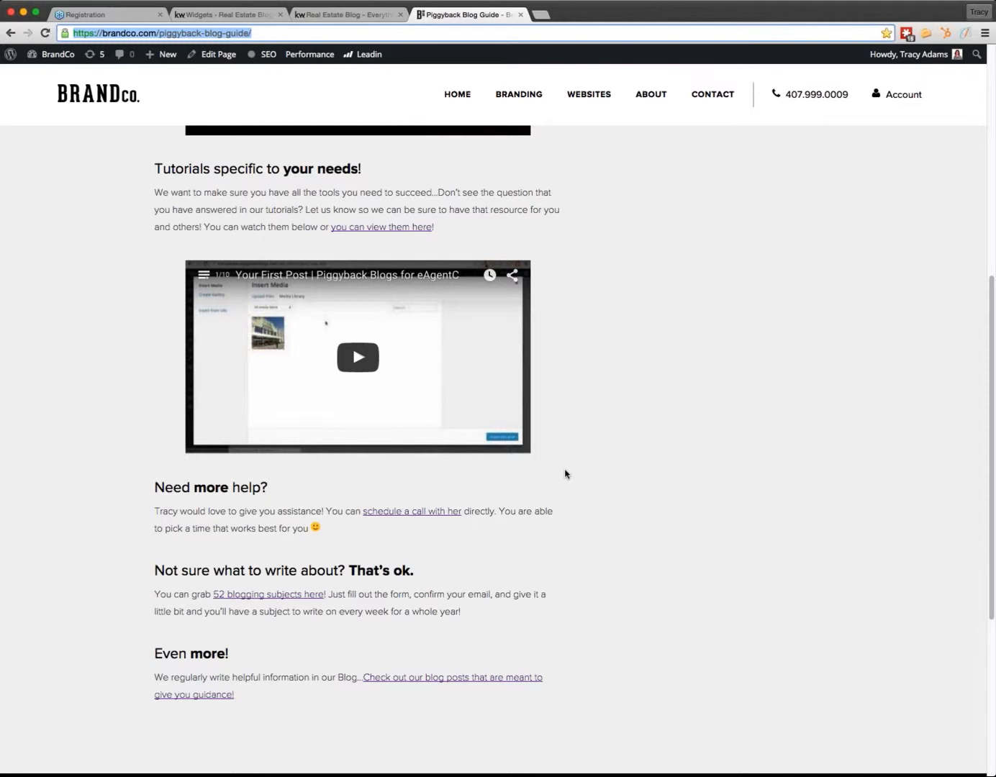
pyautogui.scroll(-5, 569, 476)
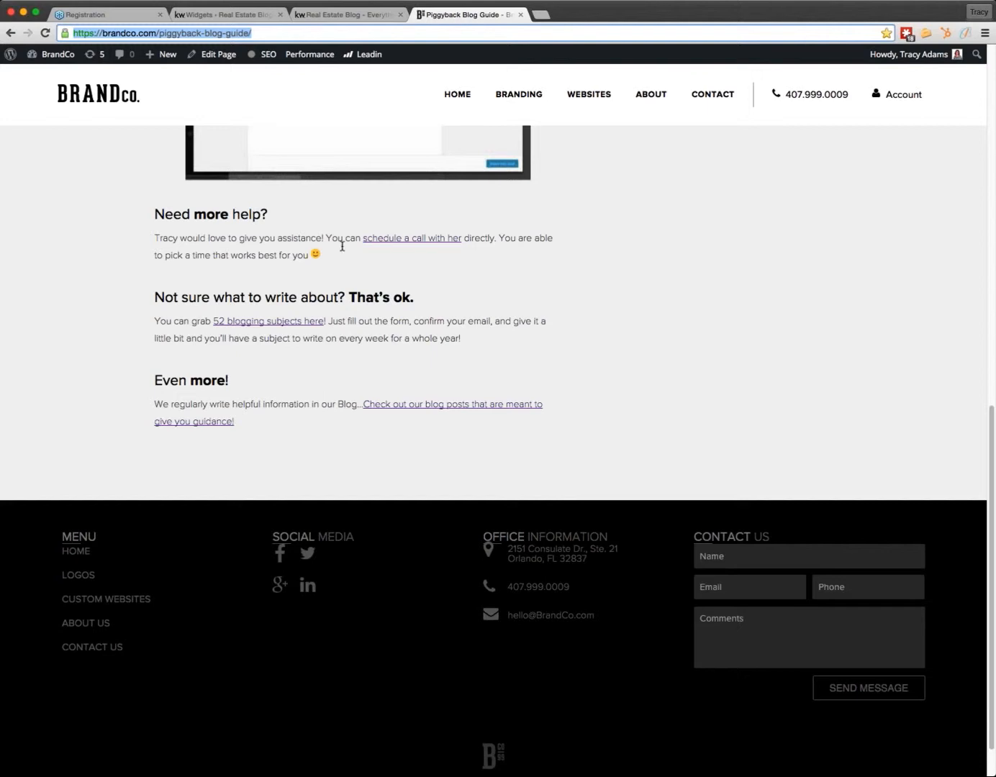
pyautogui.moveTo(338, 238); pyautogui.dragTo(466, 235)
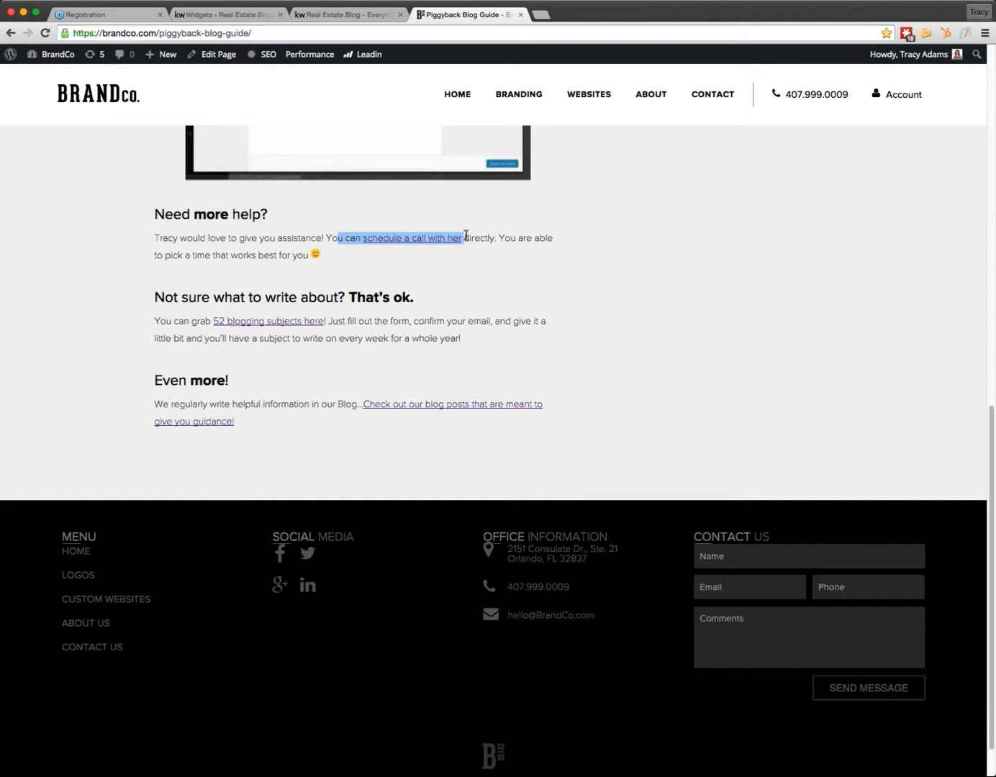
# Open the host's Calendly scheduling page in a new browser tab and return to the Piggyback Blog Guide page
pyautogui.click(550, 14)
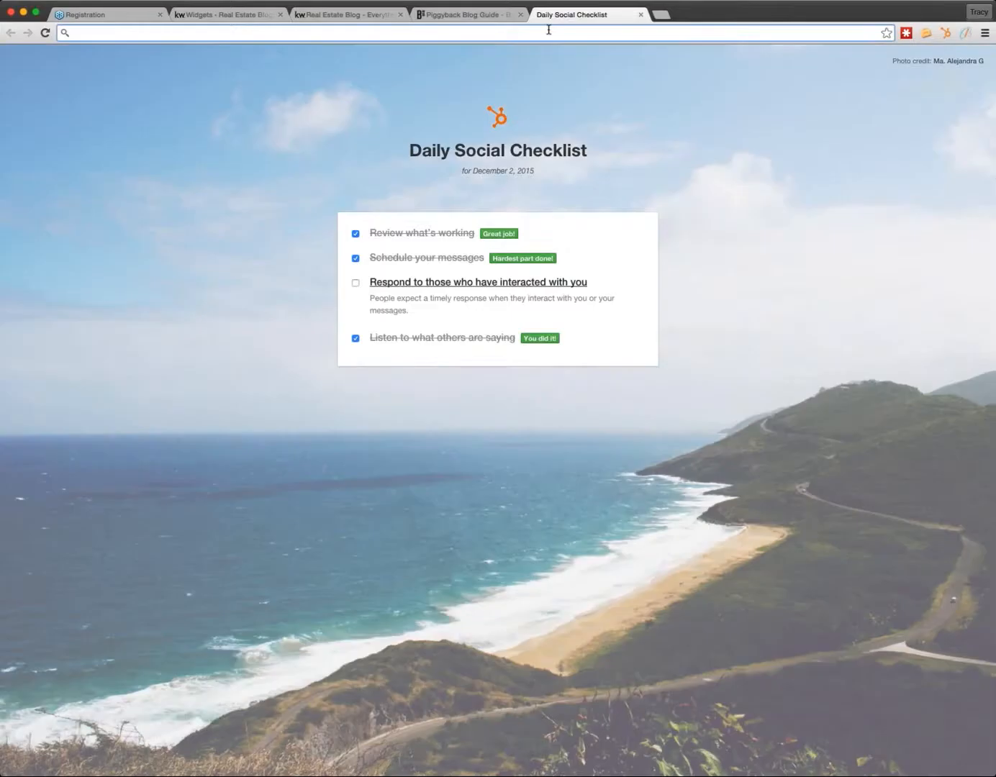
pyautogui.write('calendly.com/bc')
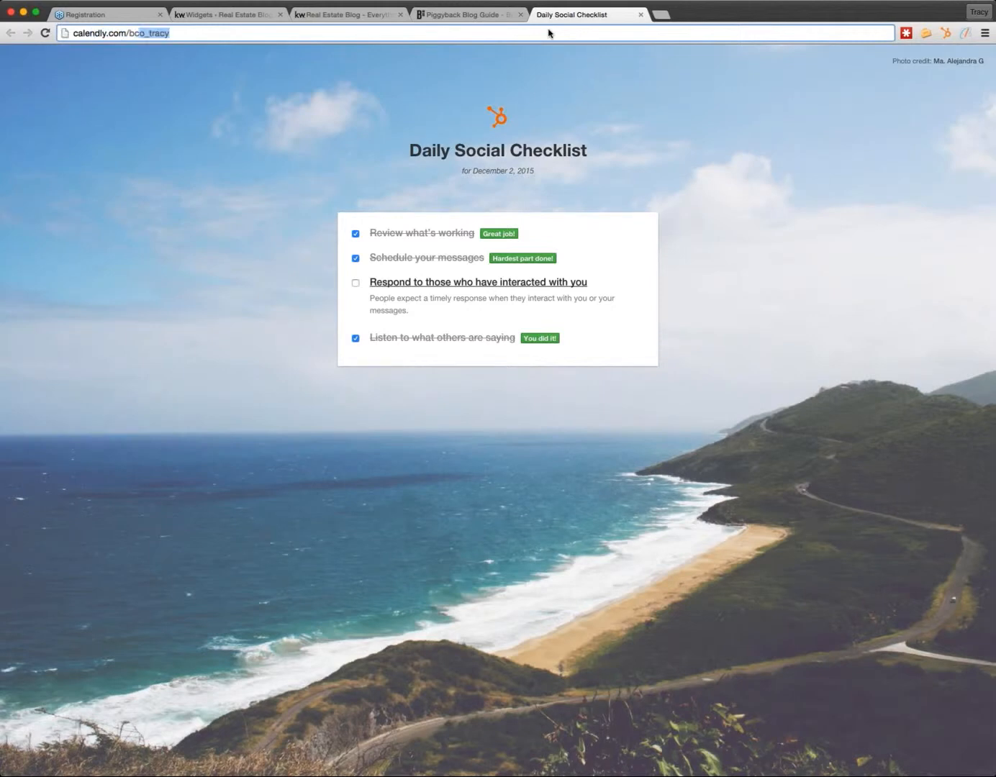
pyautogui.write('o_tracy')
pyautogui.press('Return')
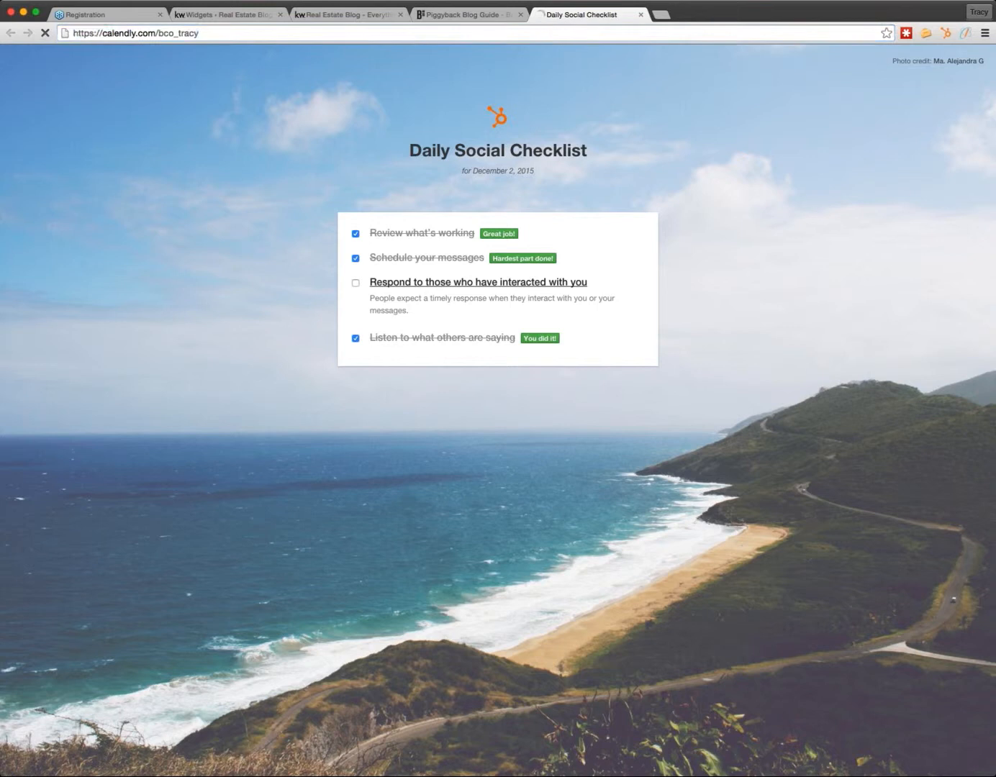
pyautogui.click(358, 33)
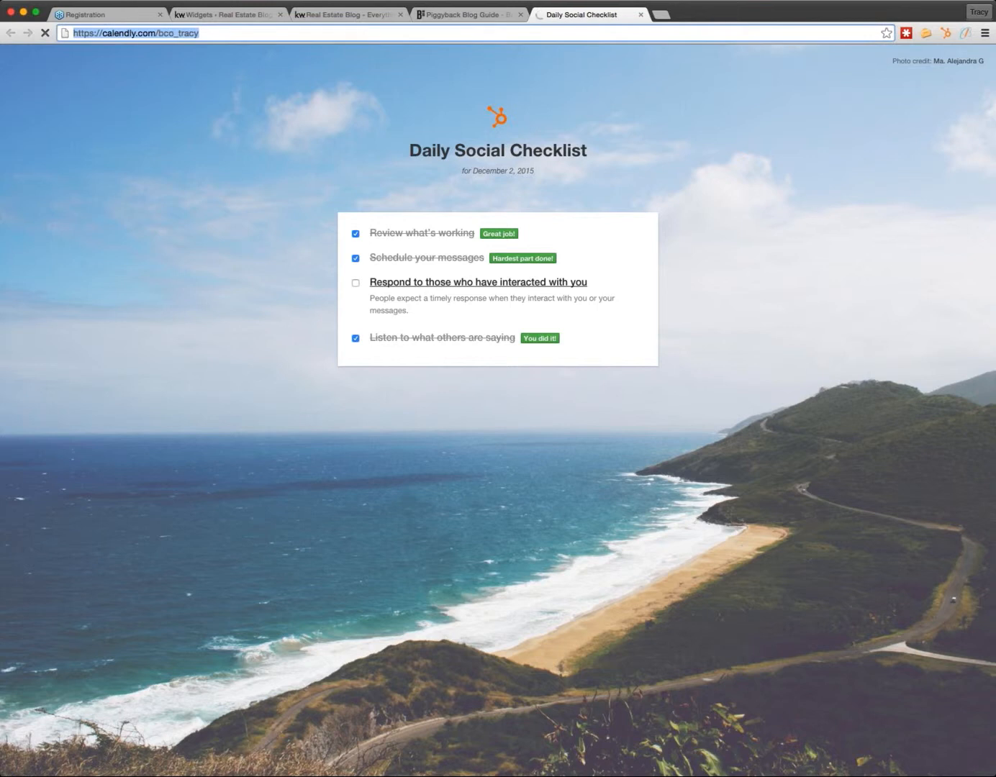
pyautogui.press('super+Tab')
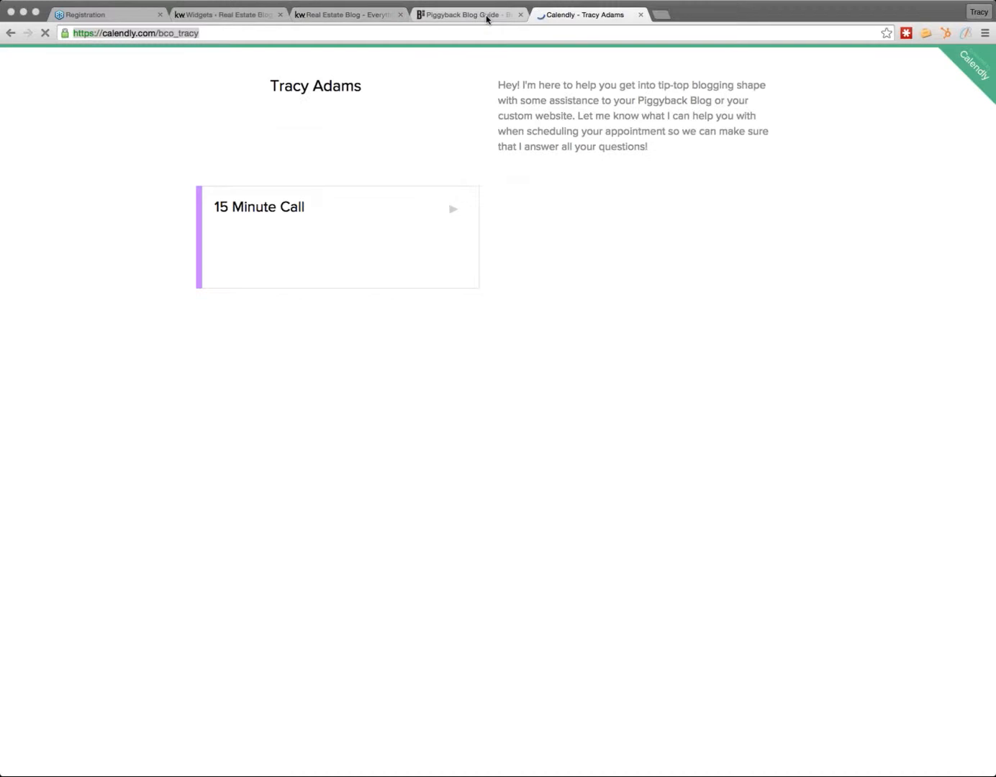
pyautogui.click(486, 20)
pyautogui.click(666, 380)
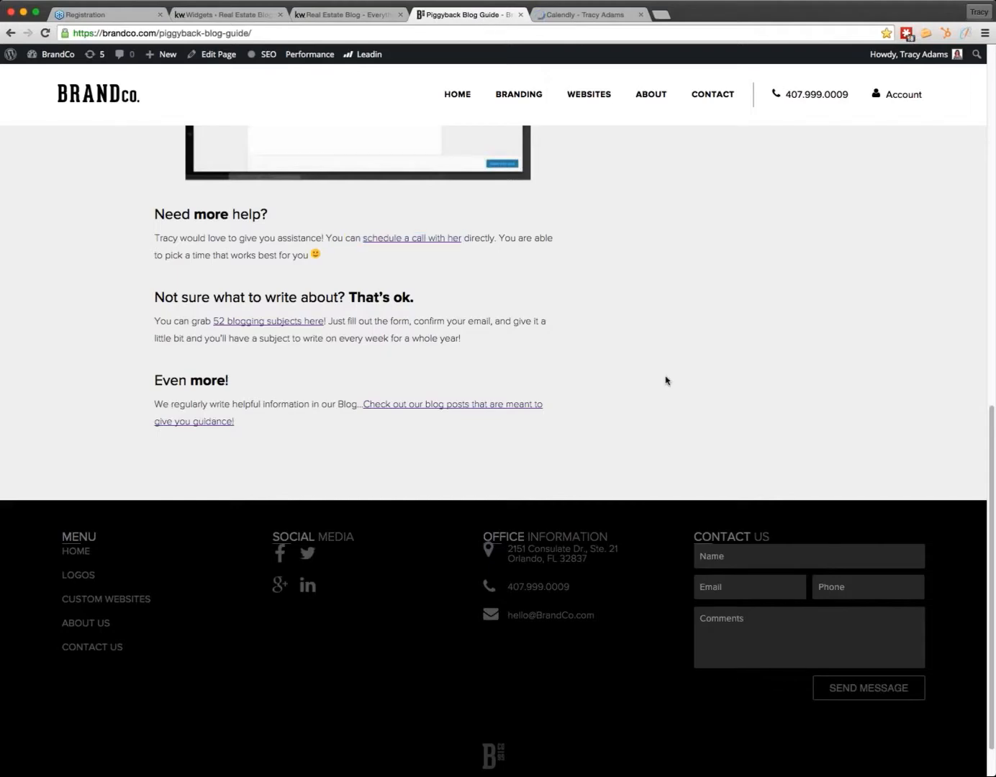